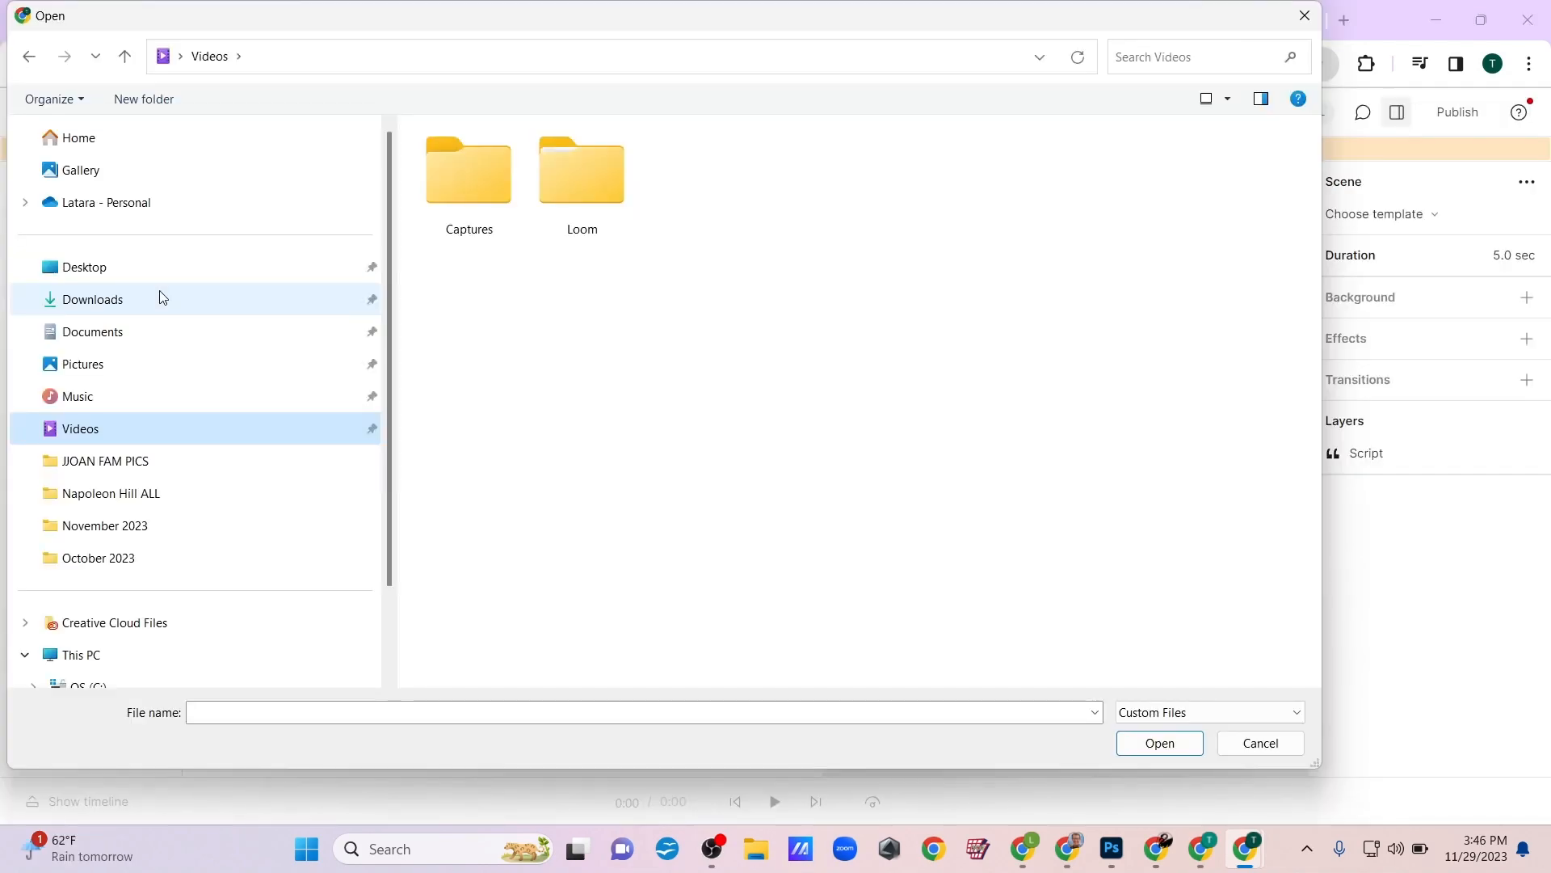
{"action": "left_click", "coordinate": [161, 296]}
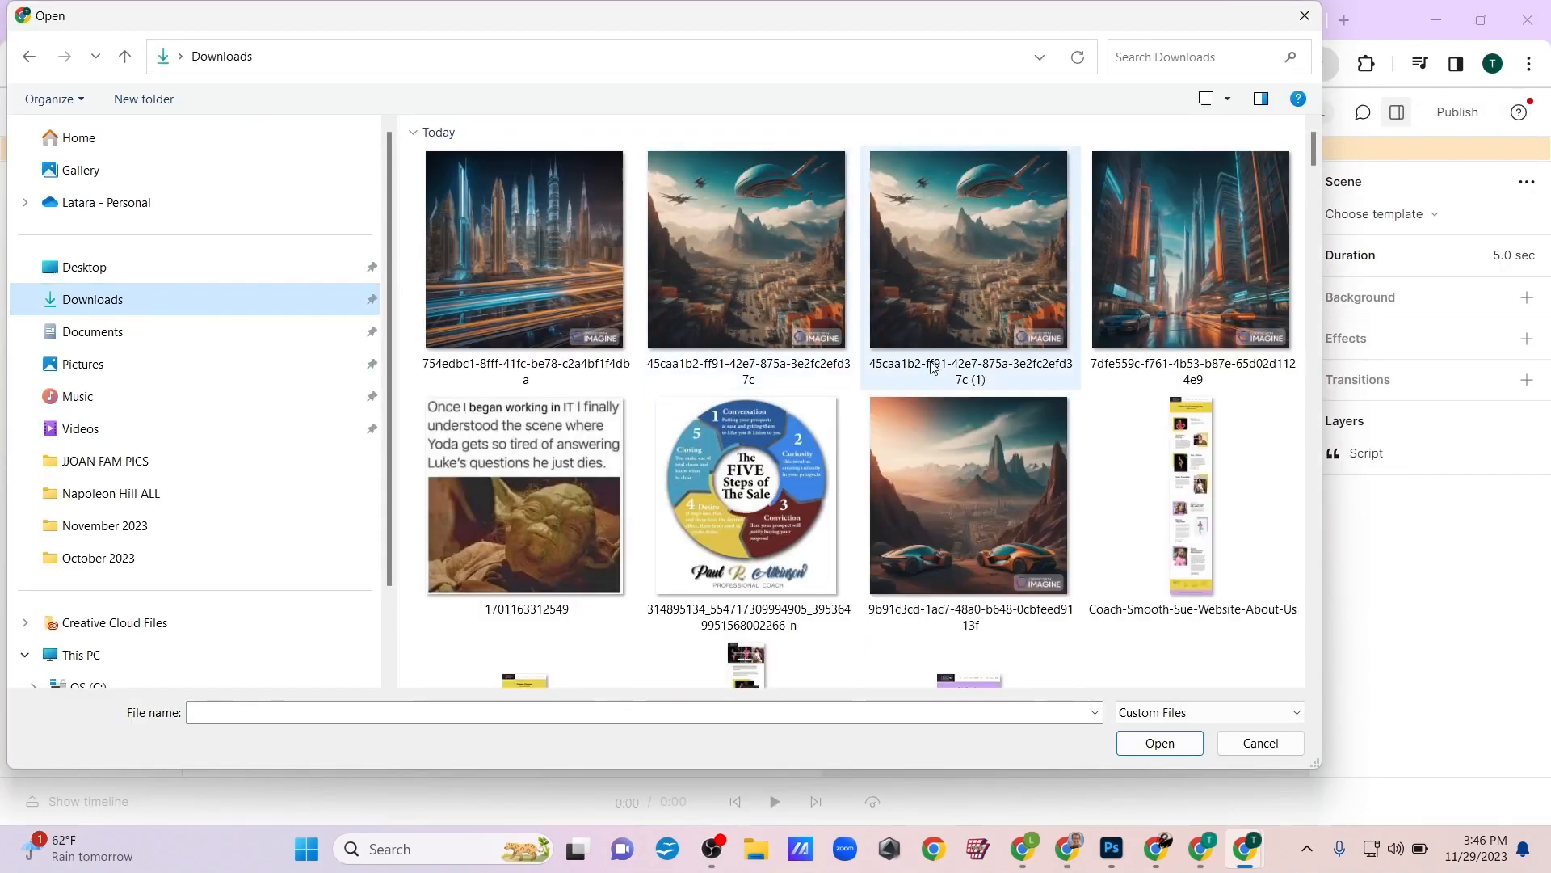
{"action": "scroll", "coordinate": [949, 361], "scroll_direction": "down", "scroll_amount": 5}
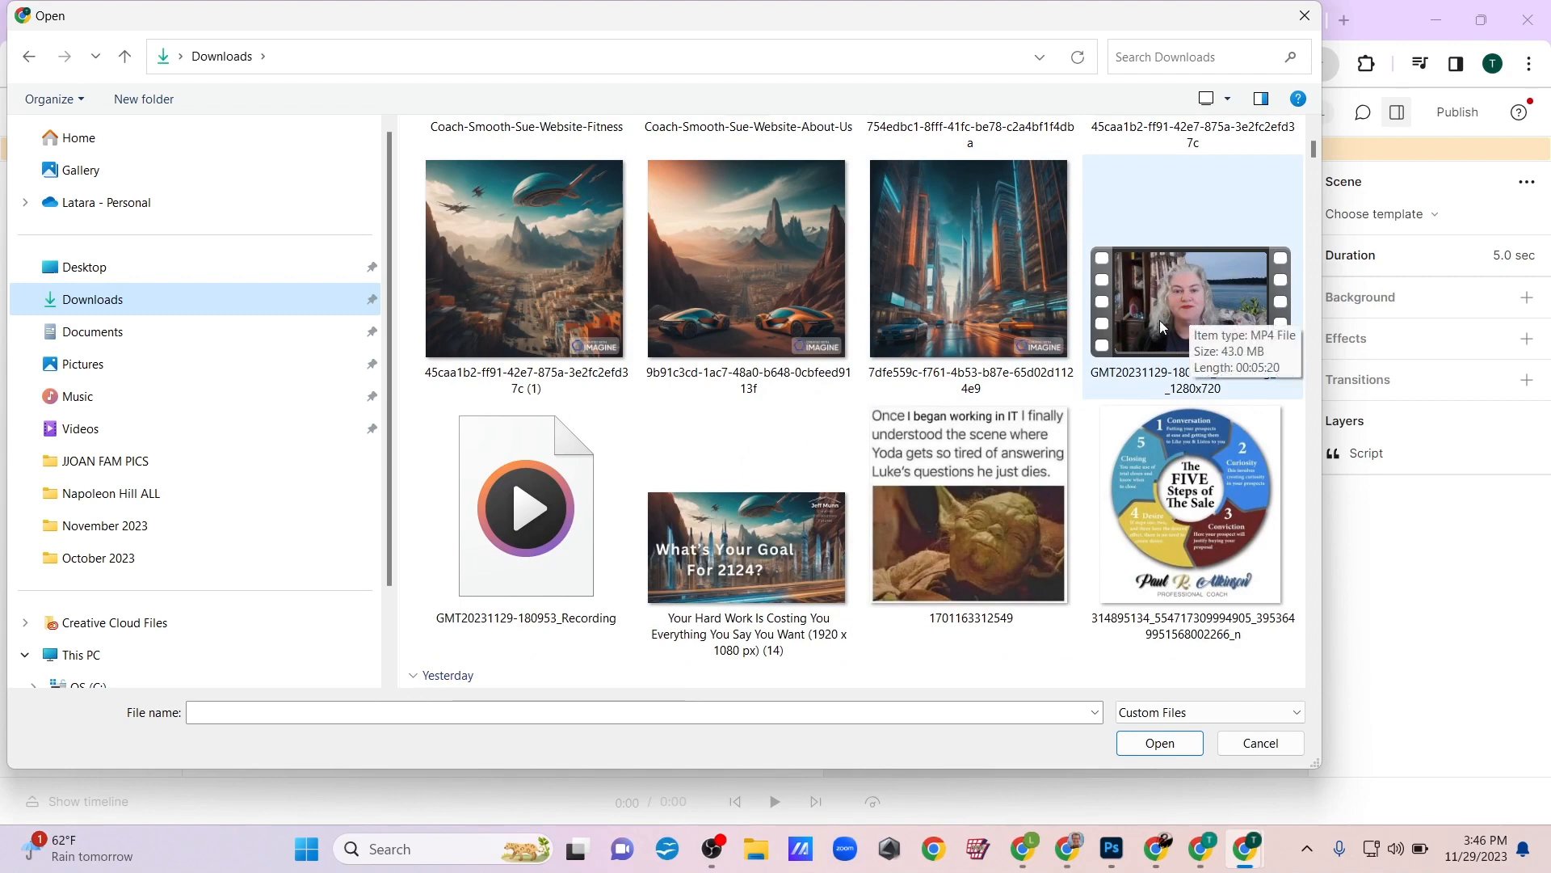
{"action": "double_click", "coordinate": [1158, 323]}
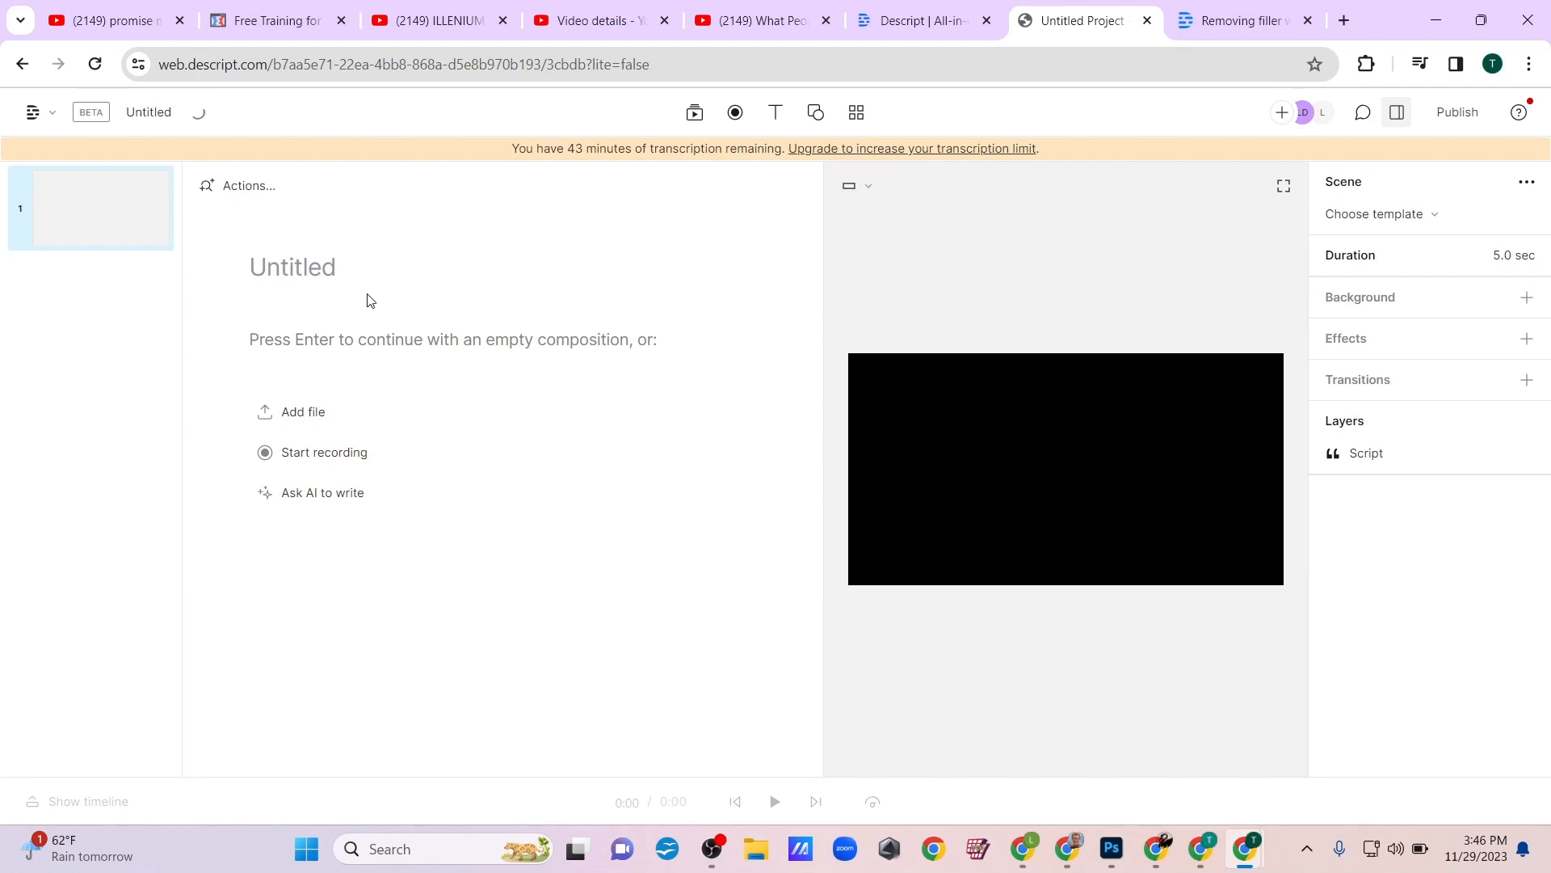
- Title the untitled composition "Why People Buy"
{"action": "left_click", "coordinate": [278, 262]}
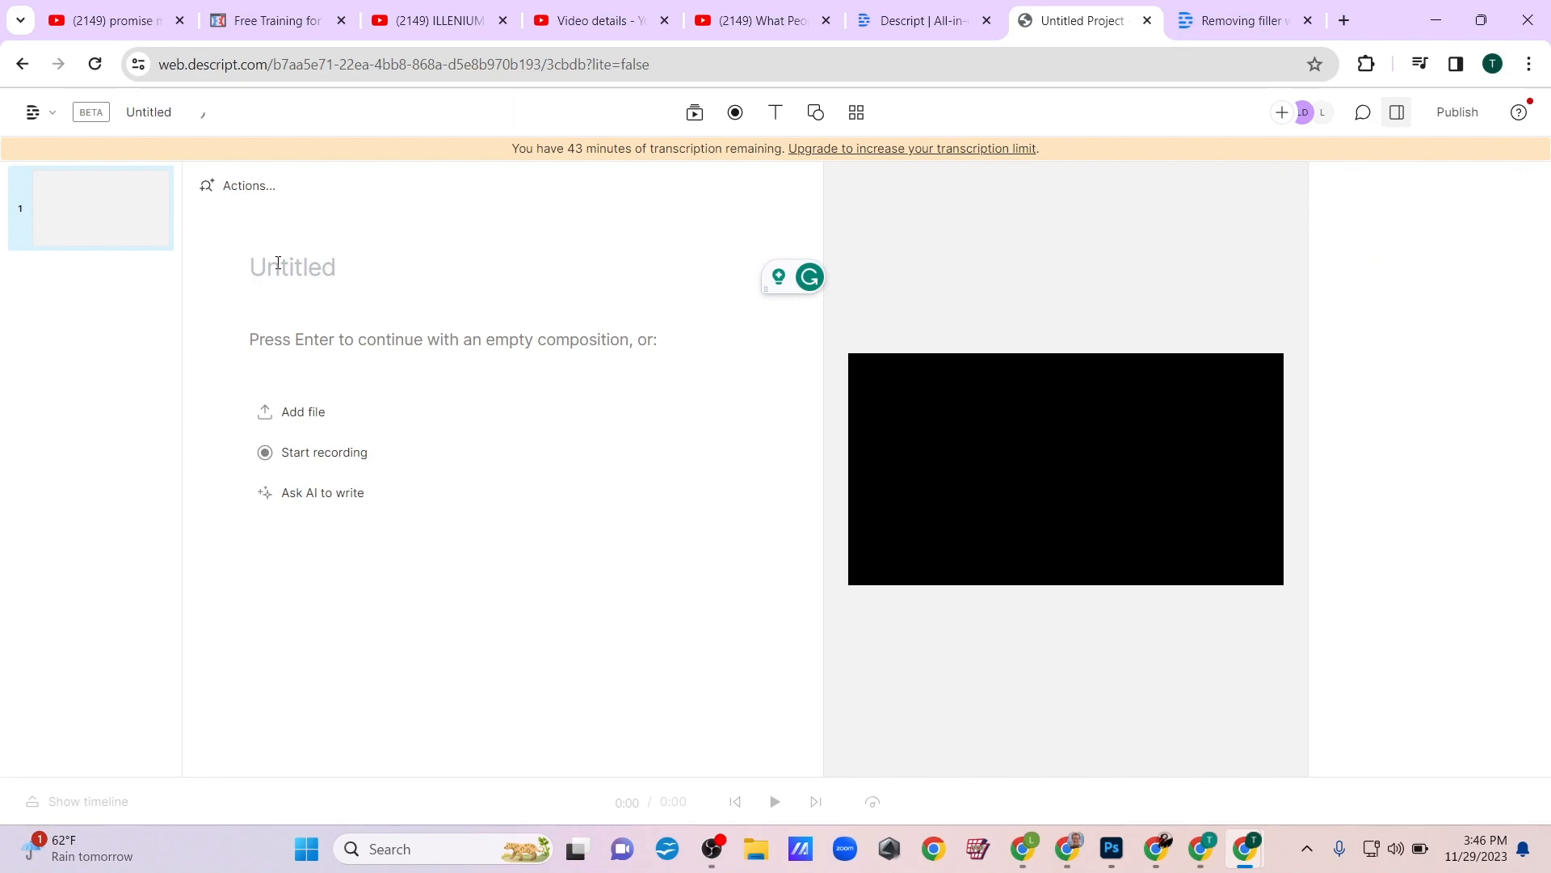
{"action": "type", "text": "Why People "}
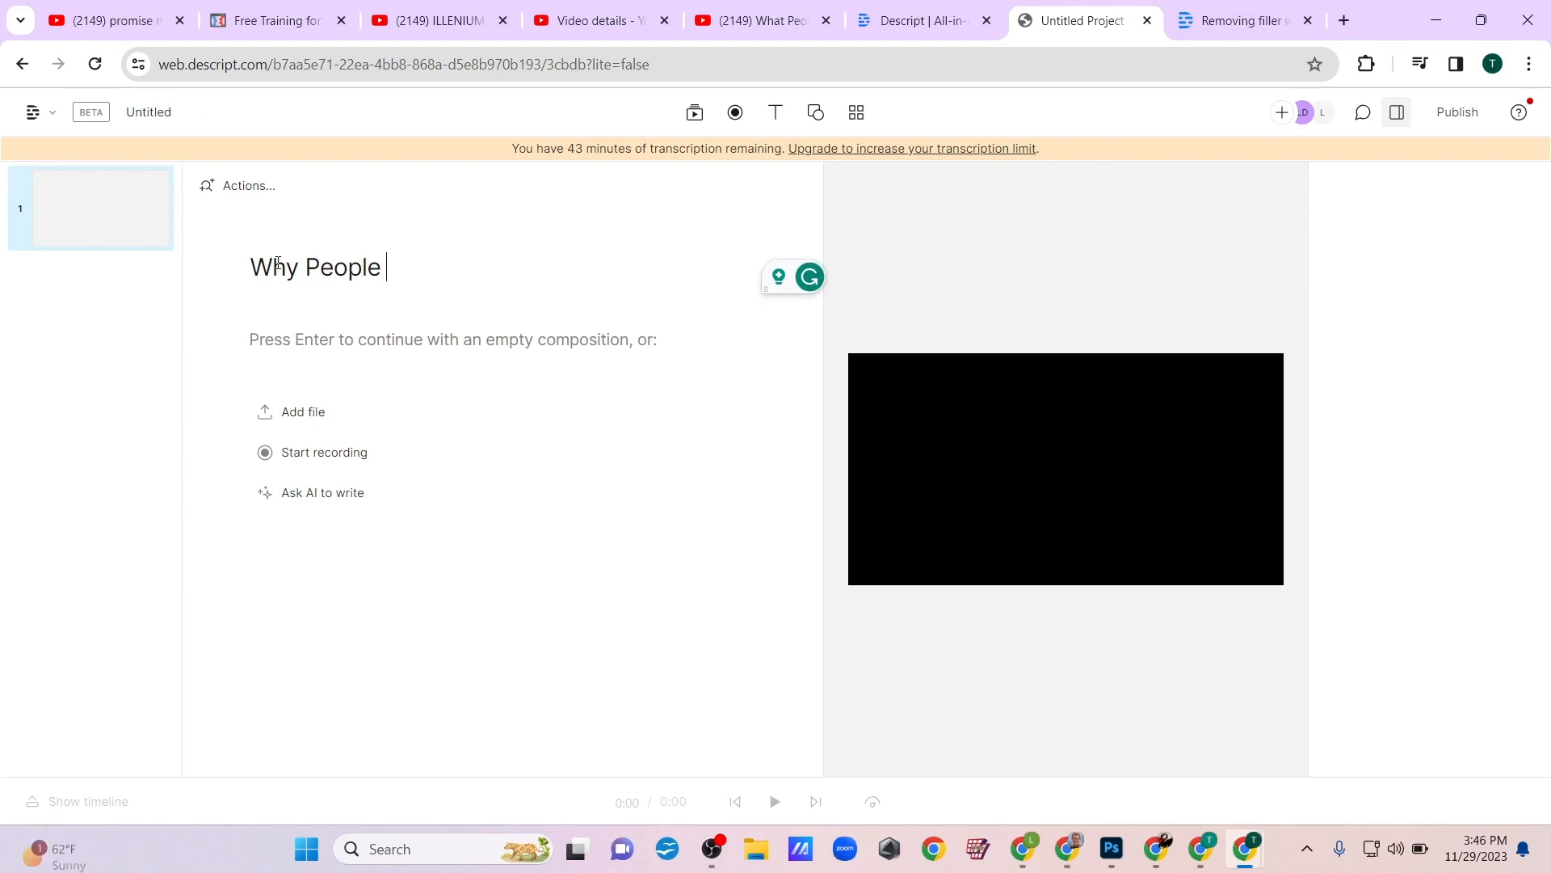
{"action": "type", "text": "Buy"}
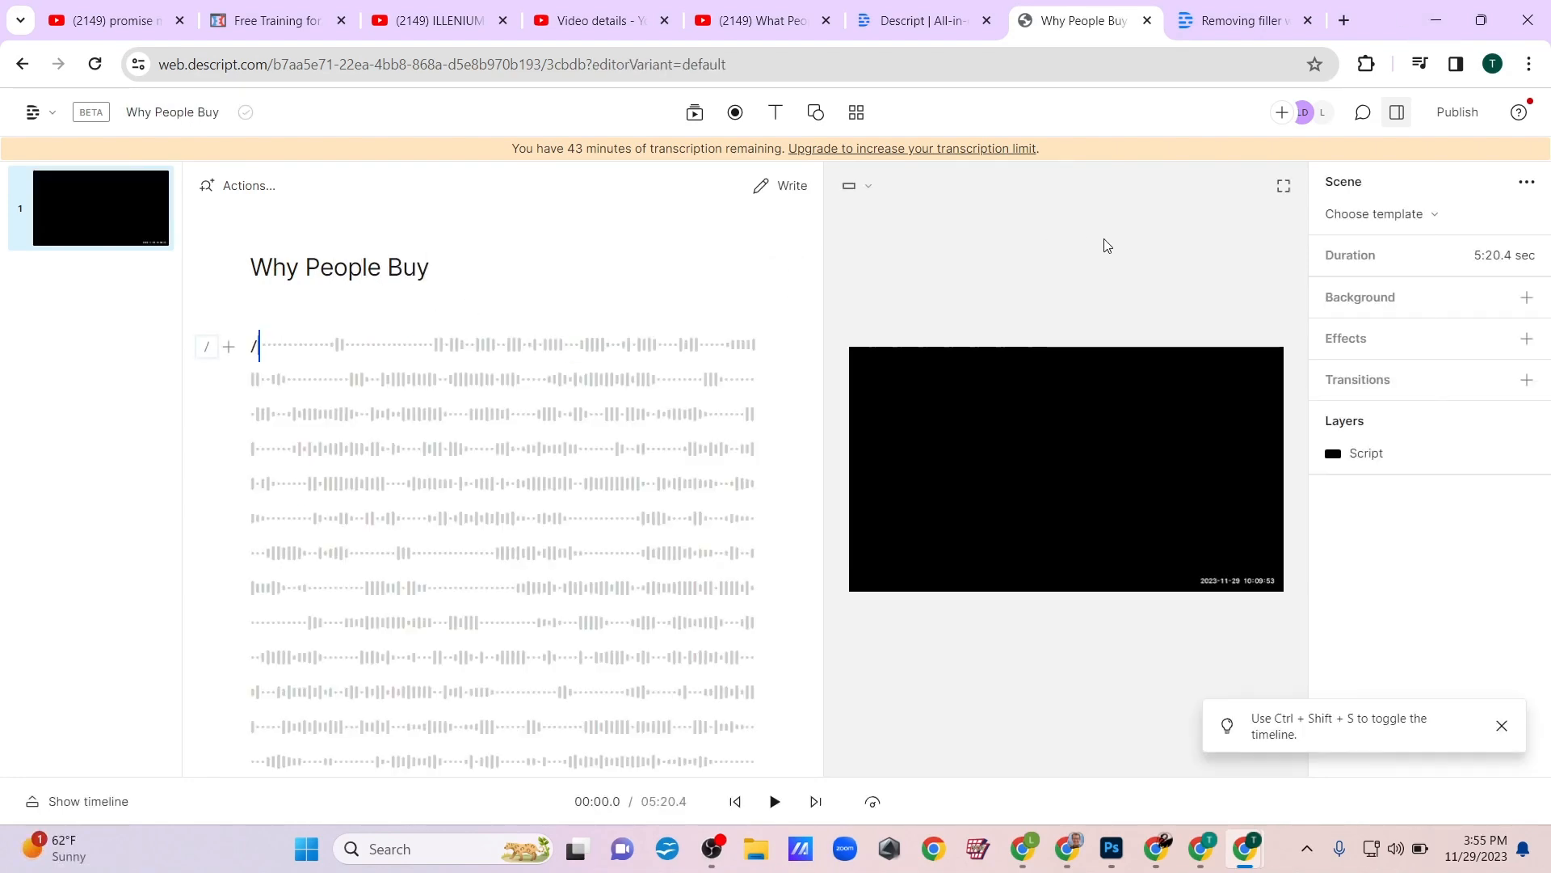
- Remove the imported recording from the script while keeping it as a layer in the scene
{"action": "left_click", "coordinate": [1200, 389]}
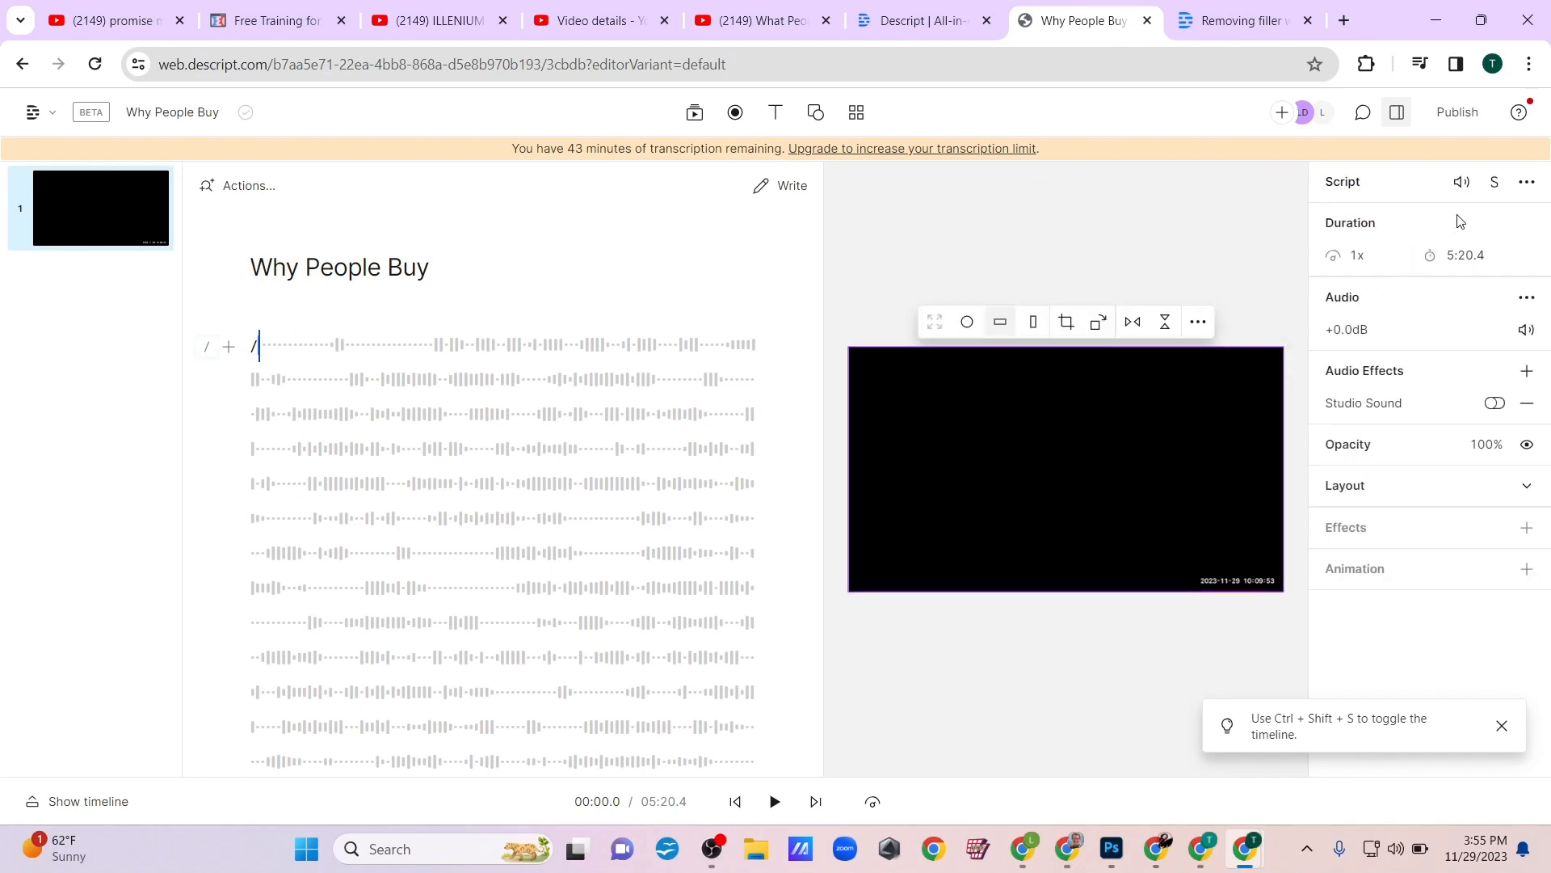
{"action": "left_click", "coordinate": [1527, 185]}
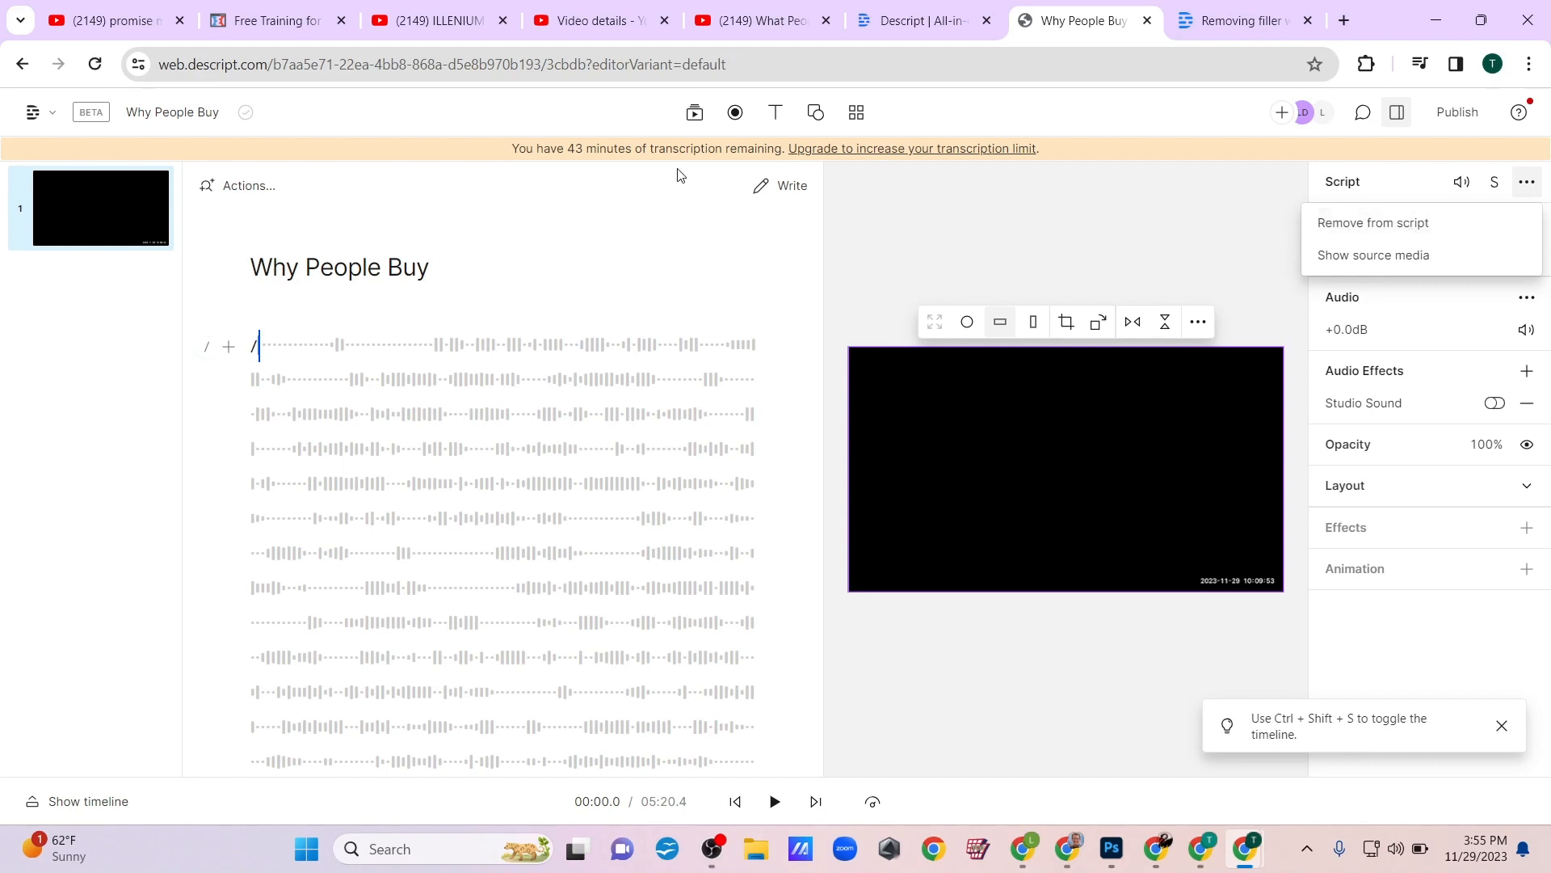
{"action": "left_click", "coordinate": [443, 391]}
{"action": "left_click", "coordinate": [387, 370]}
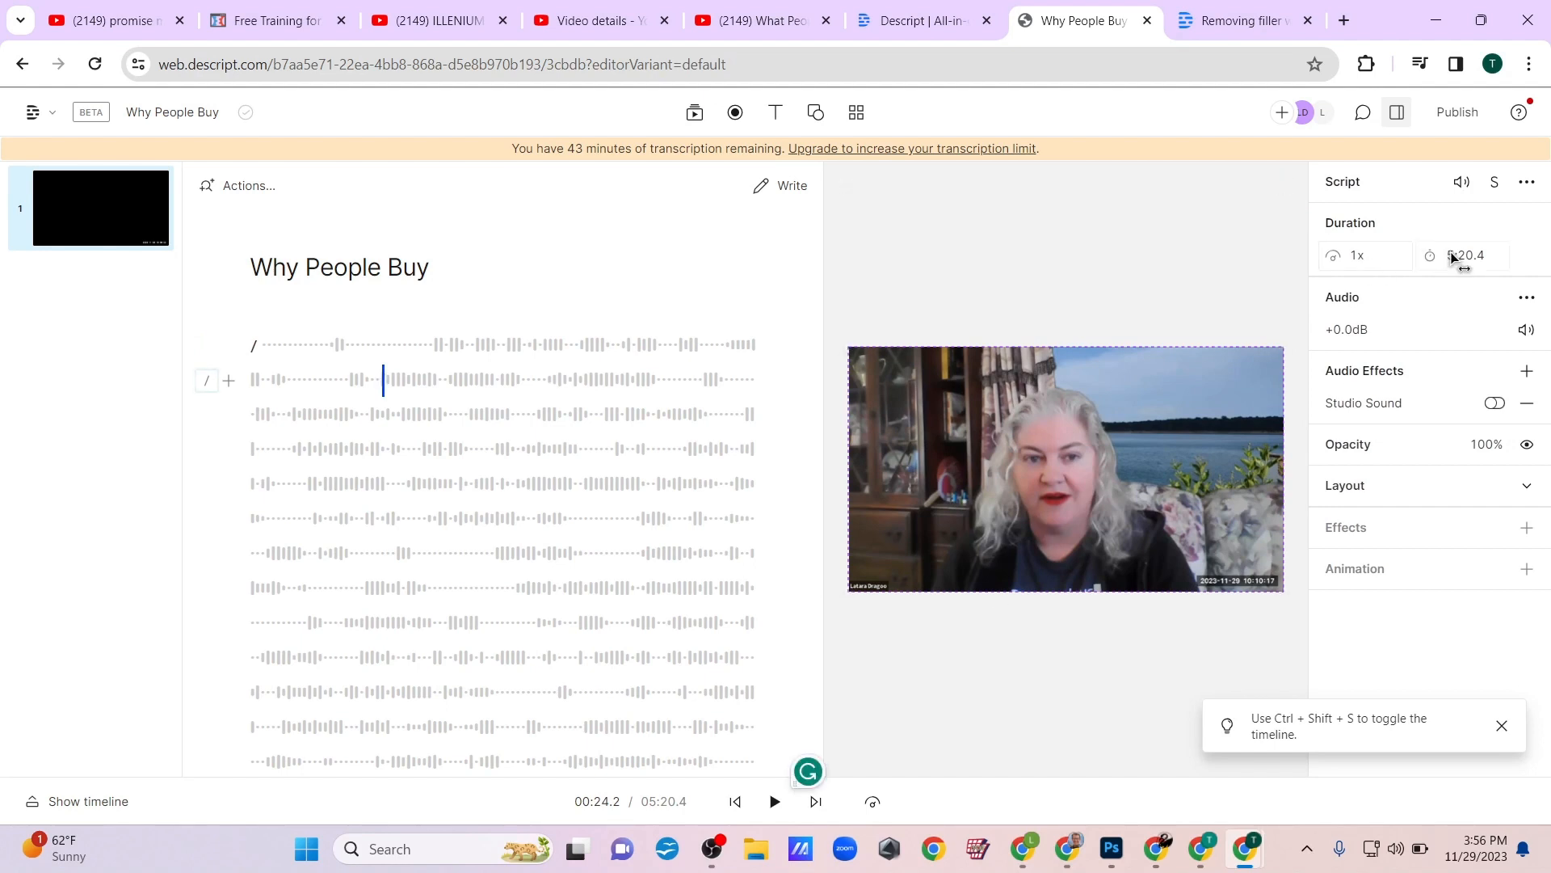
{"action": "left_click", "coordinate": [1529, 184]}
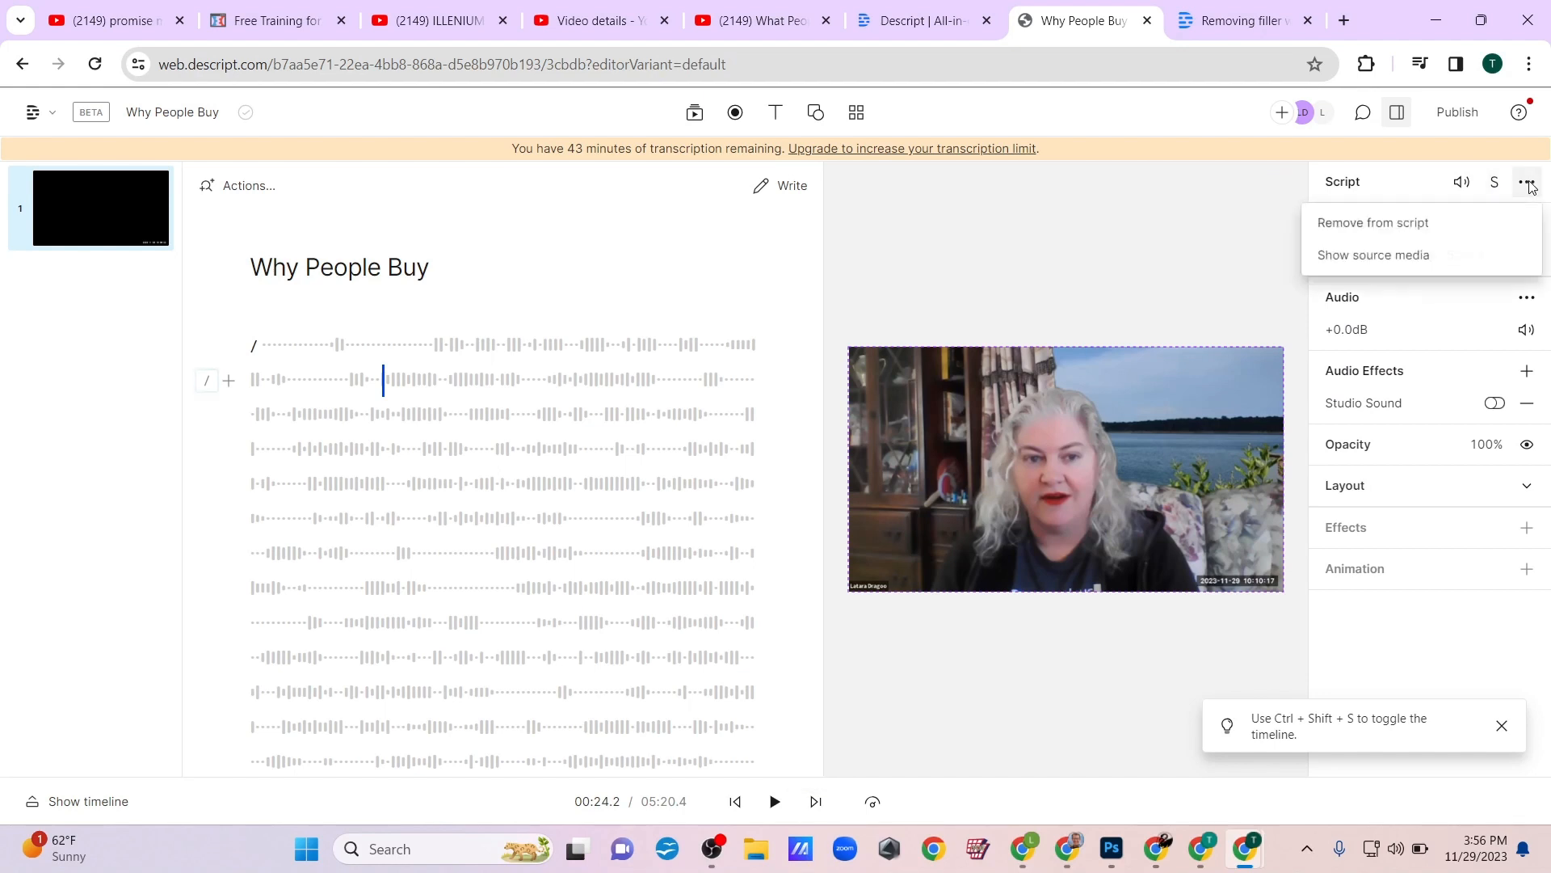
{"action": "left_click", "coordinate": [1415, 230]}
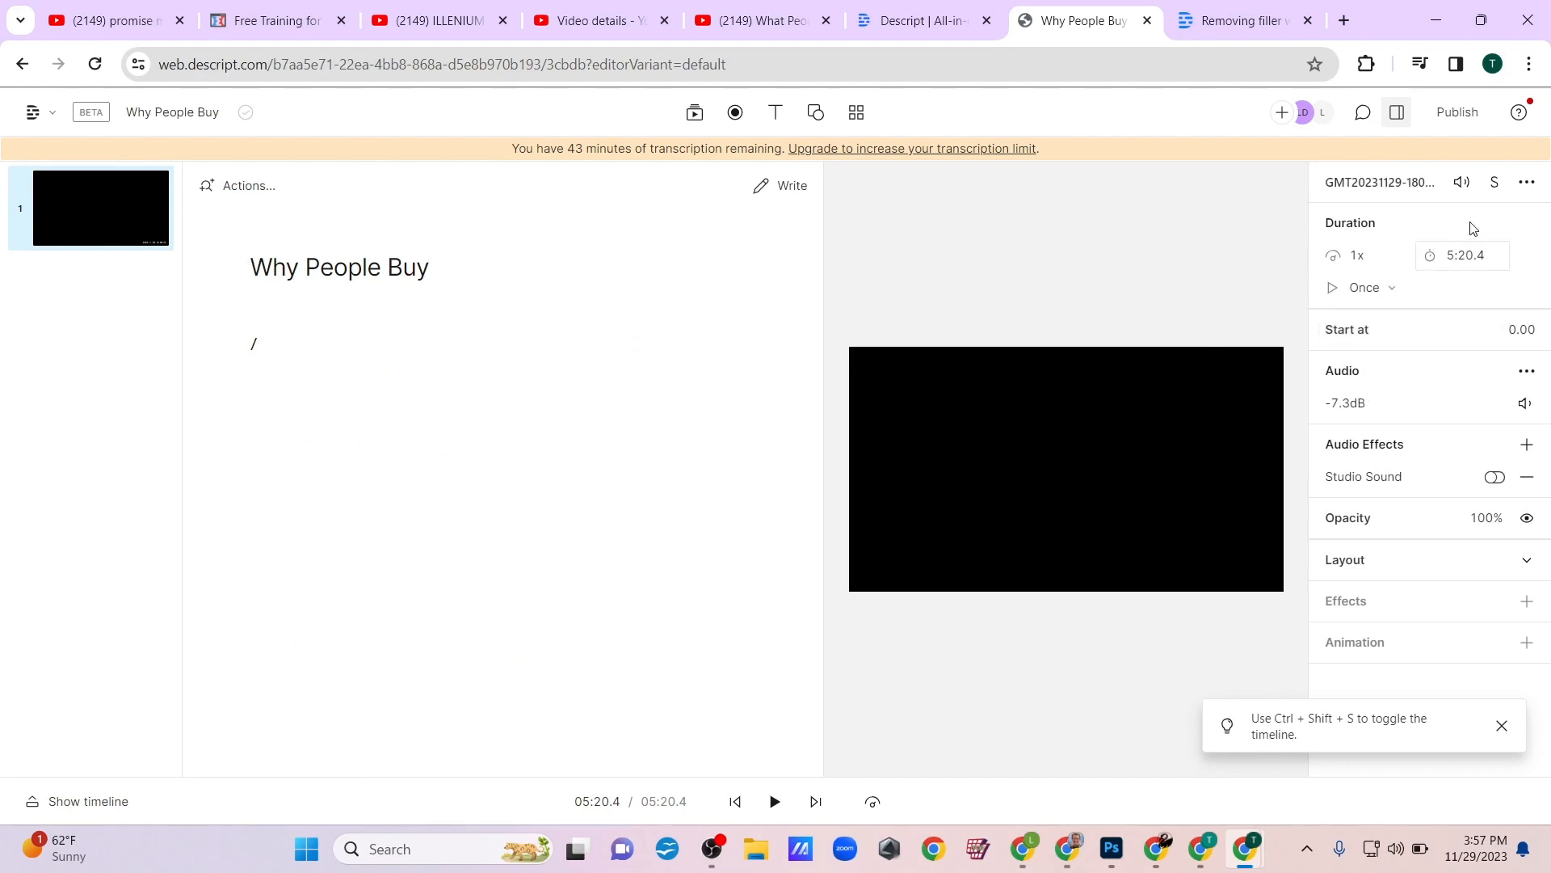
- Include the recording in the script again and transcribe it in English, dismissing the subscription dialog
{"action": "left_click", "coordinate": [1526, 183]}
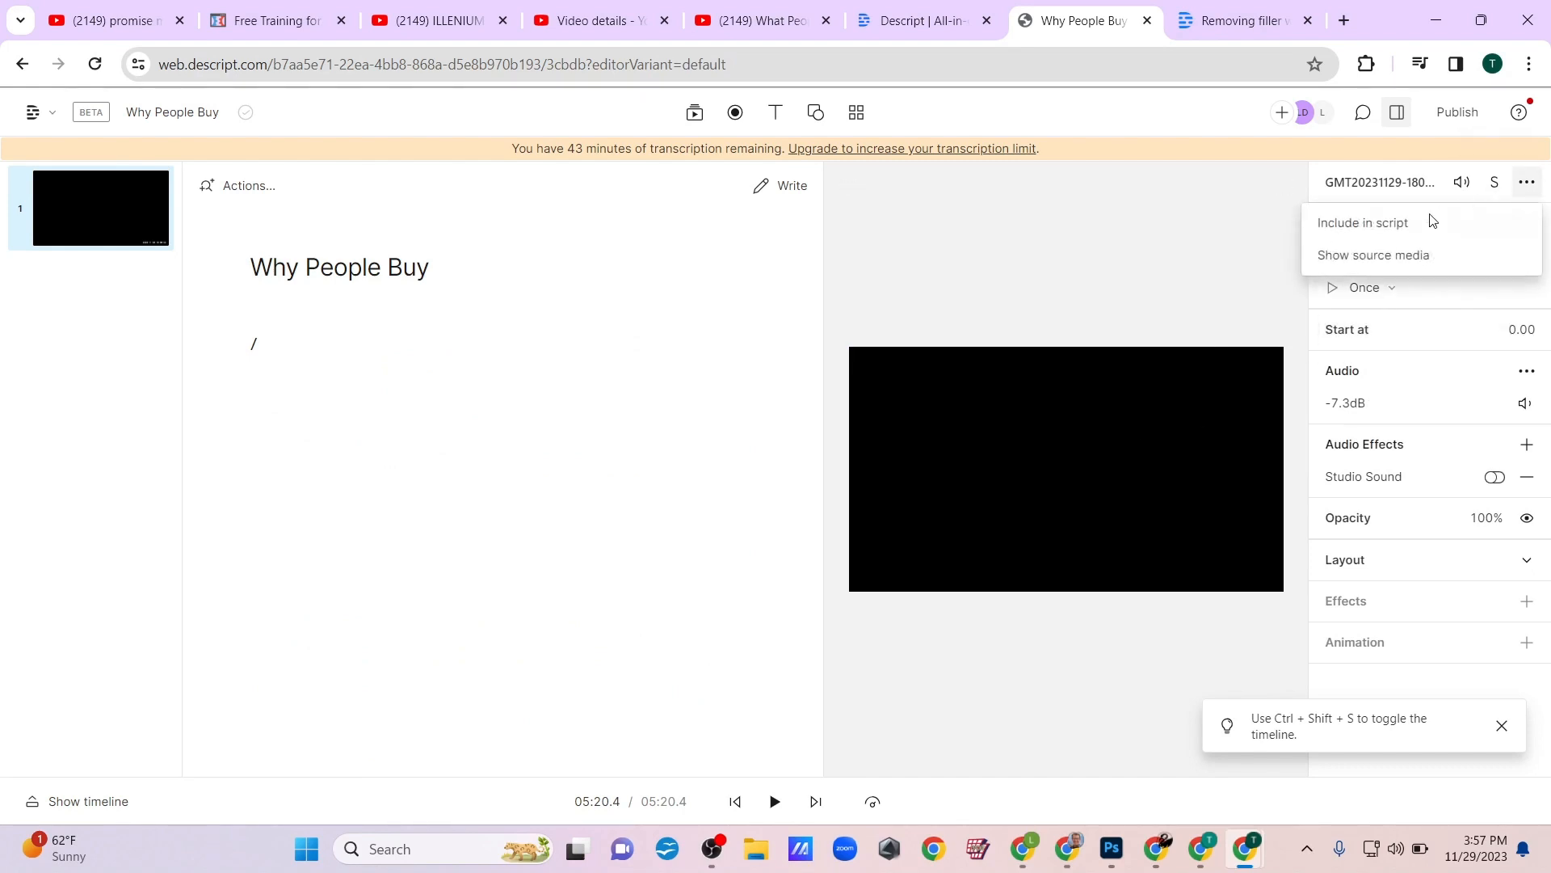
{"action": "left_click", "coordinate": [1392, 230]}
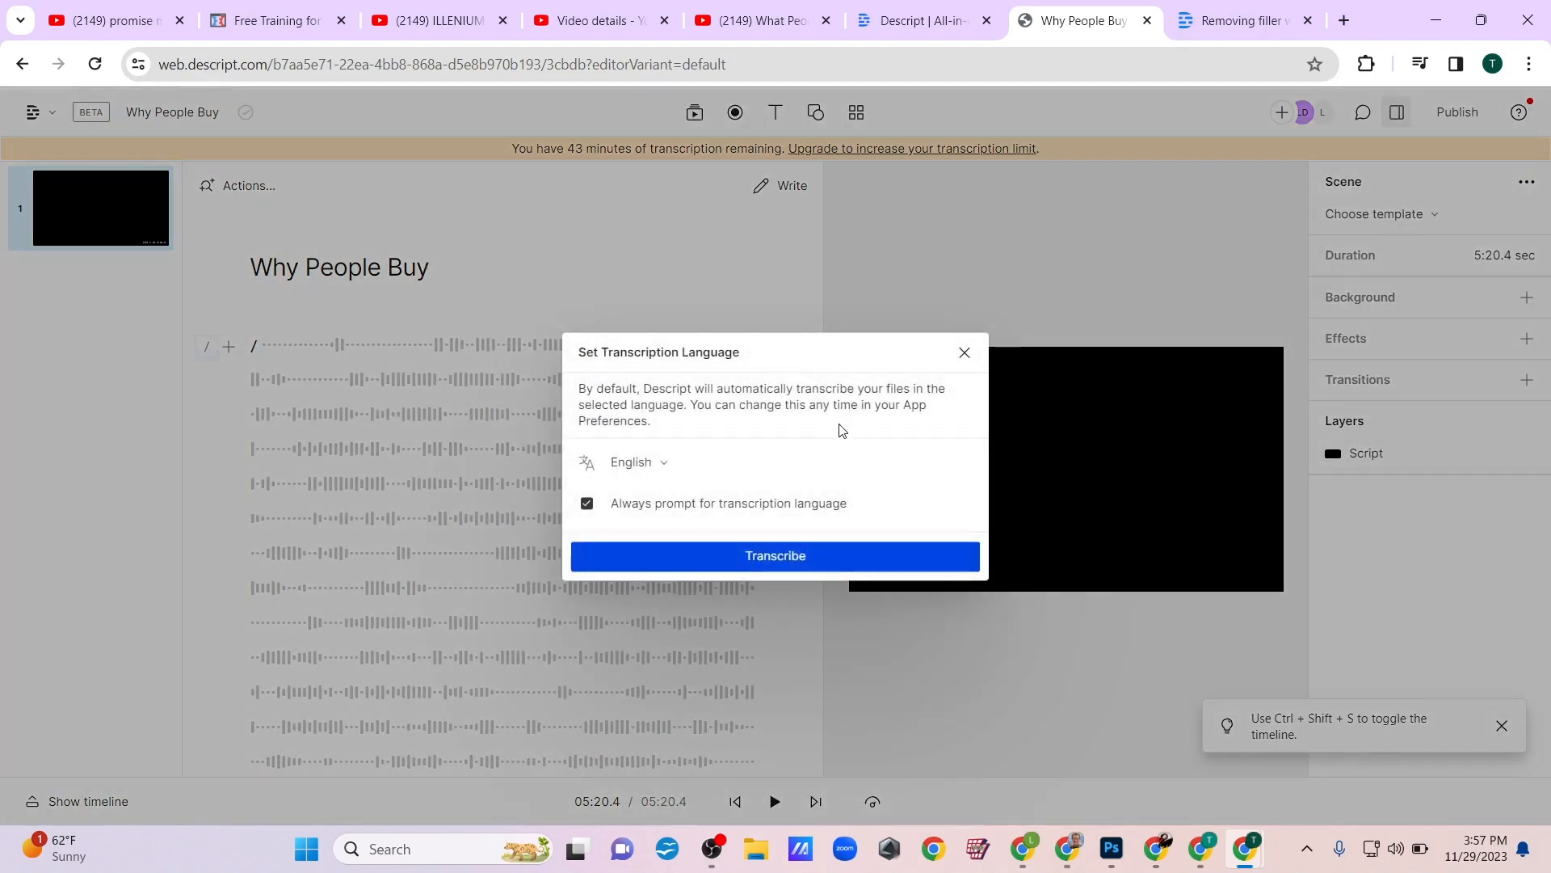
{"action": "left_click", "coordinate": [778, 557]}
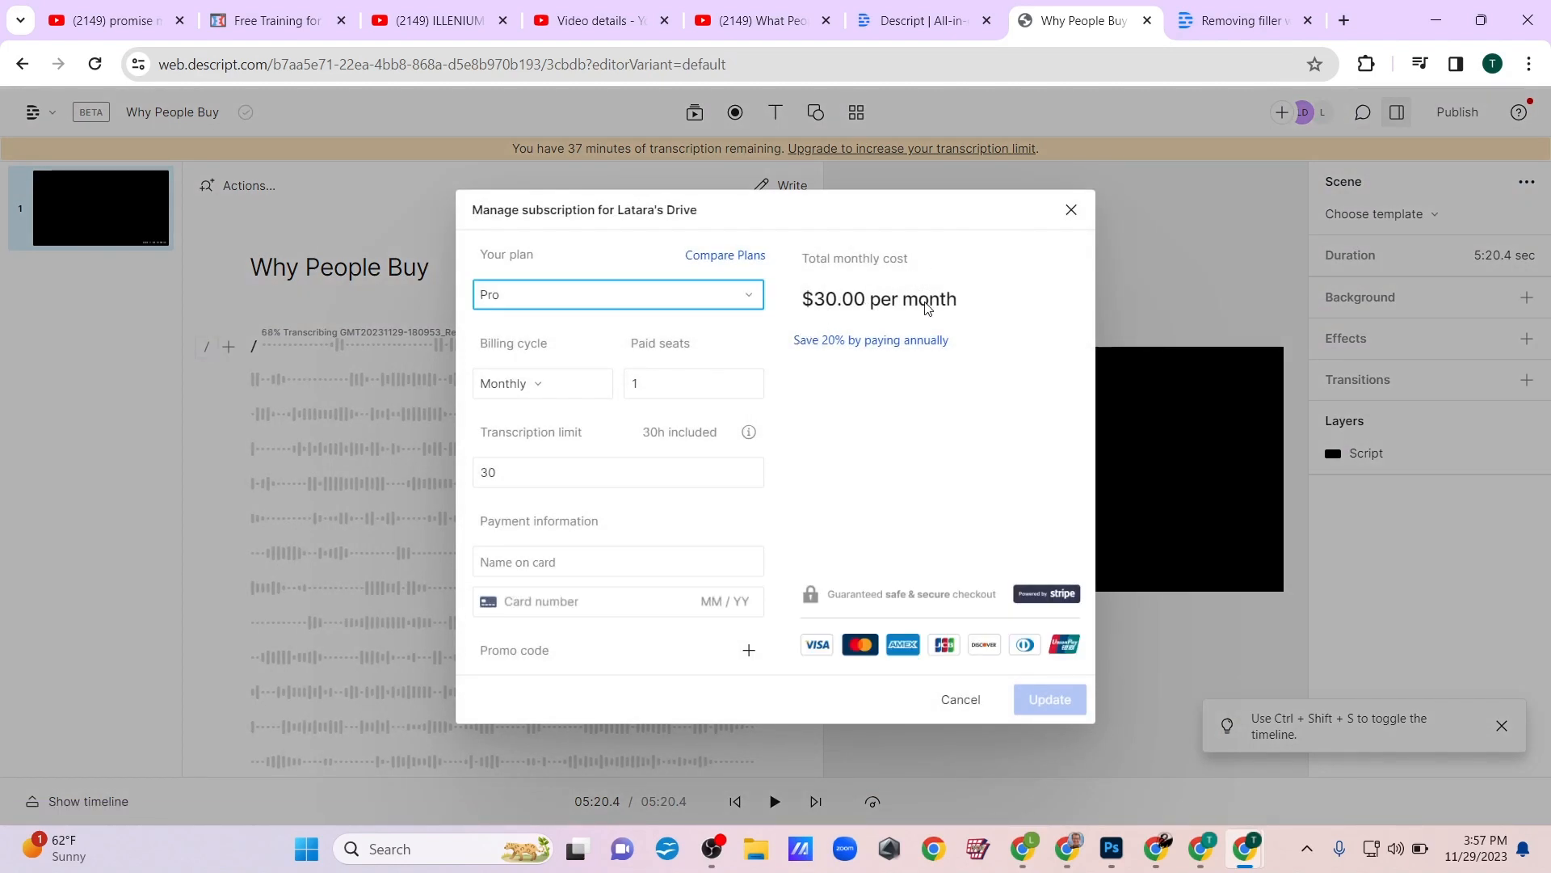
{"action": "left_click", "coordinate": [1071, 212]}
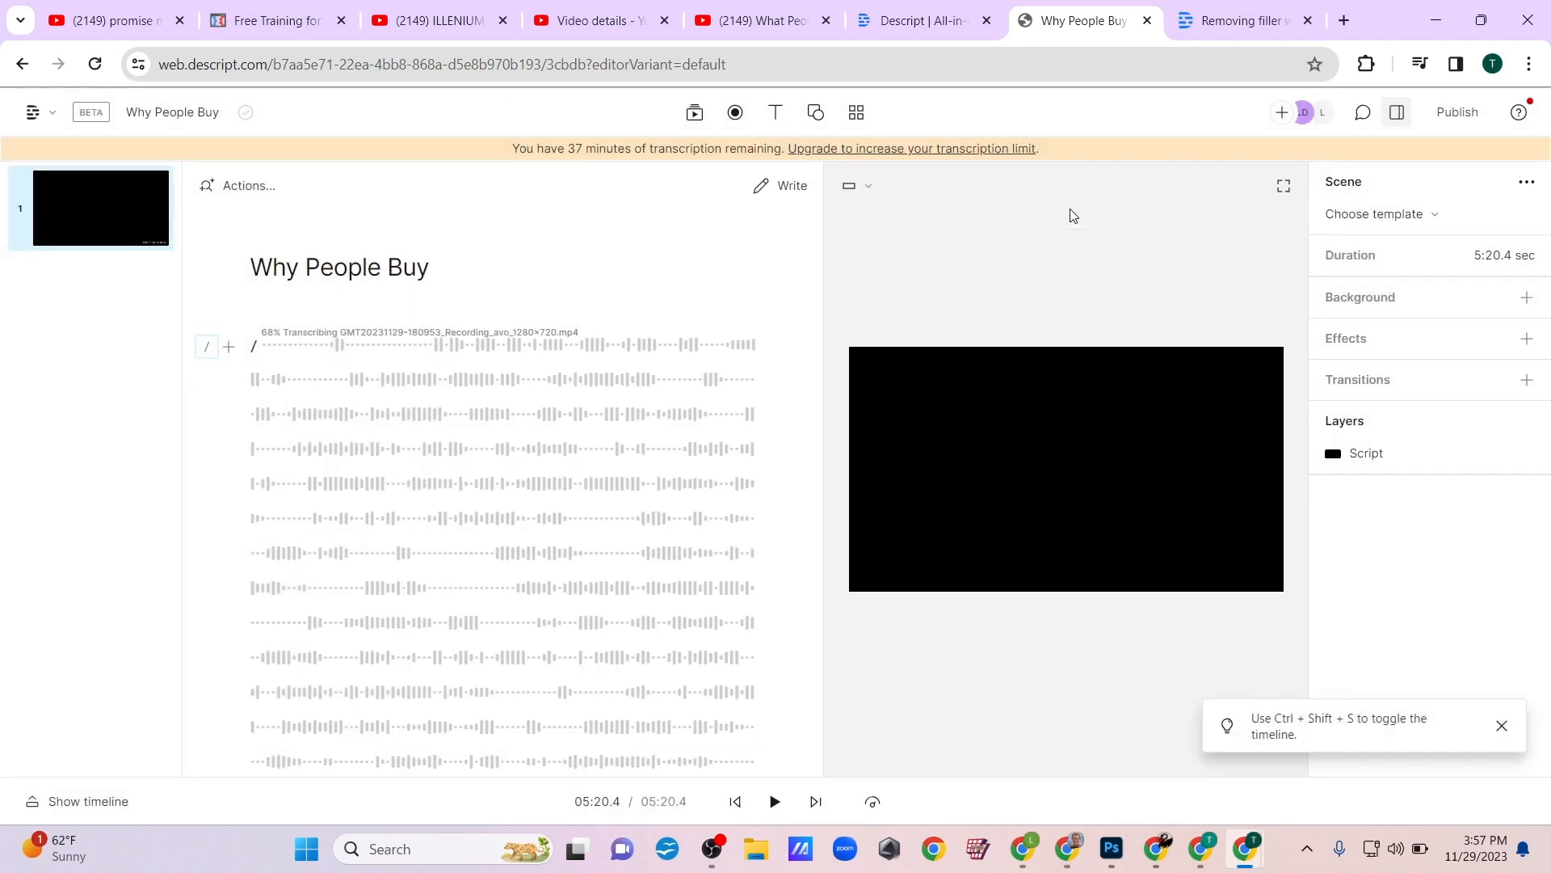
- Look through the visual effects available for the script video without applying one
{"action": "left_click", "coordinate": [1377, 489]}
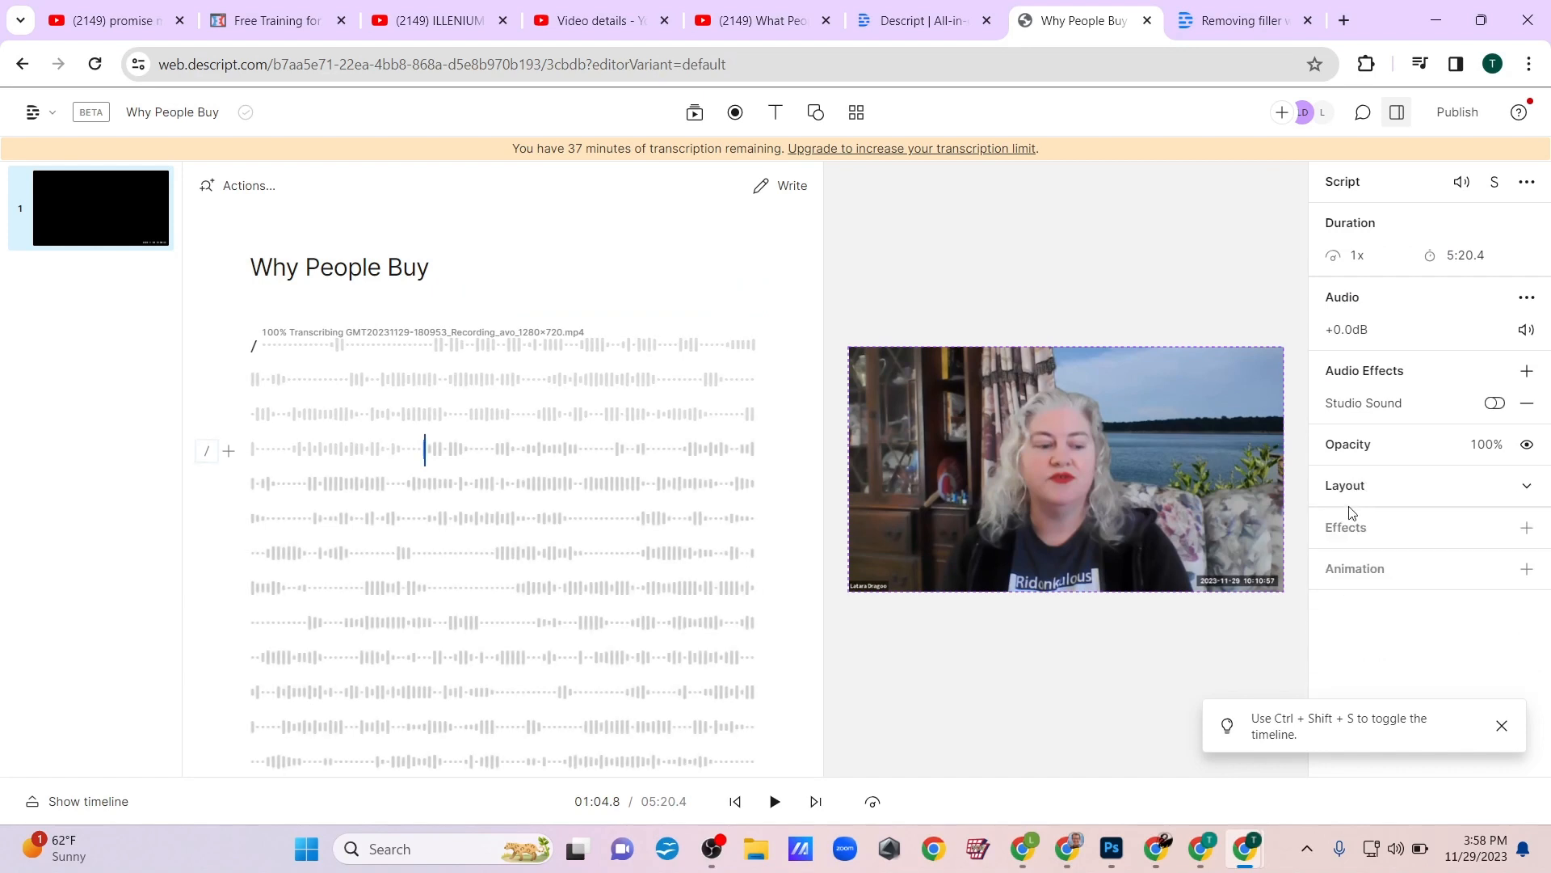
{"action": "left_click", "coordinate": [1346, 528]}
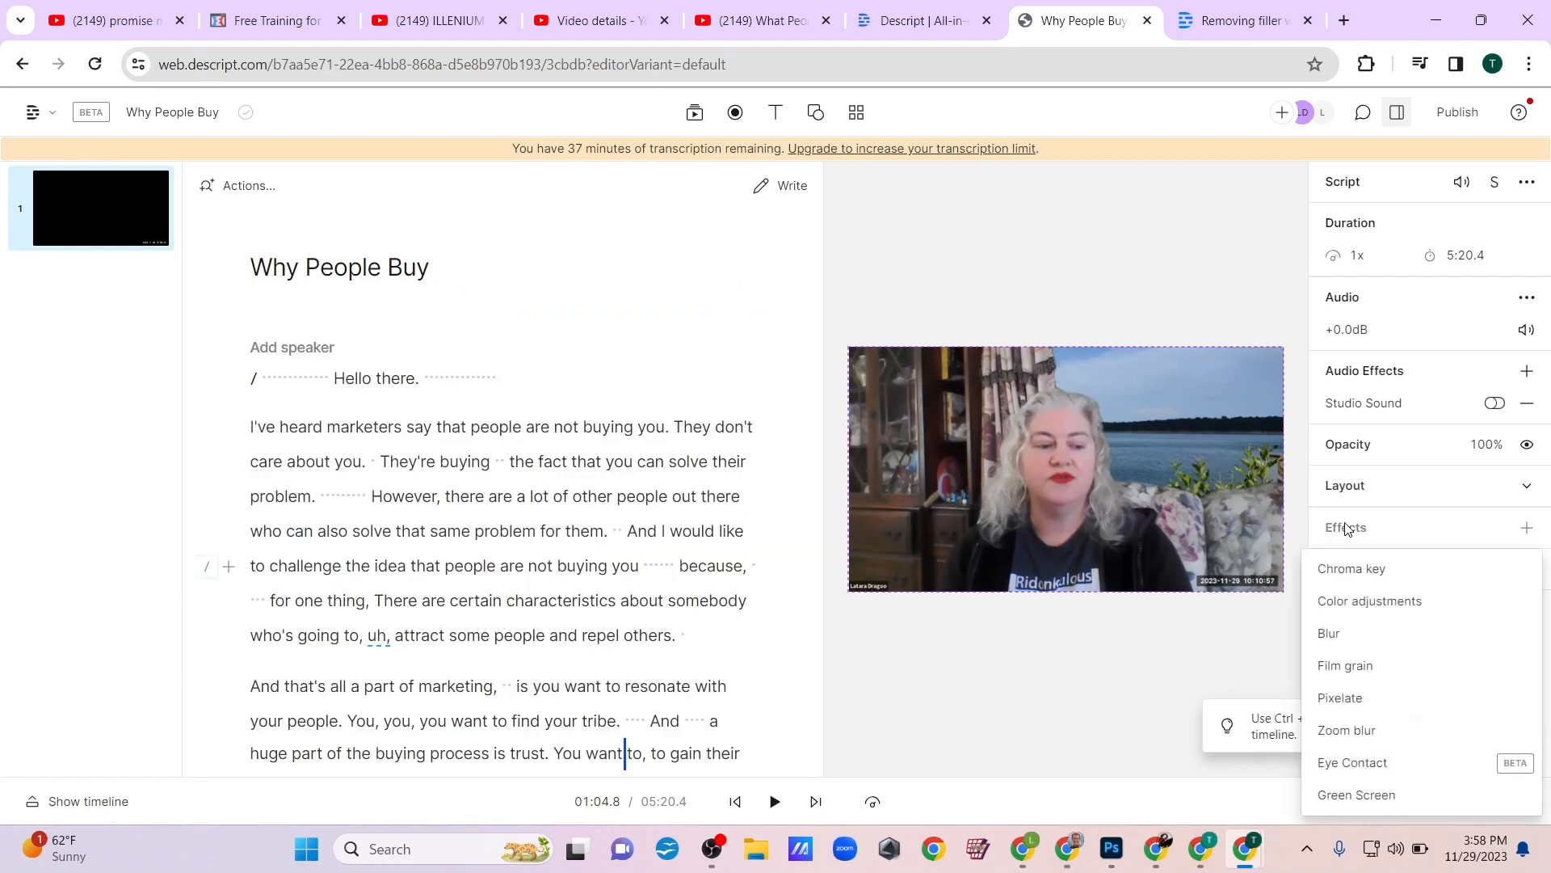
{"action": "left_click", "coordinate": [581, 499]}
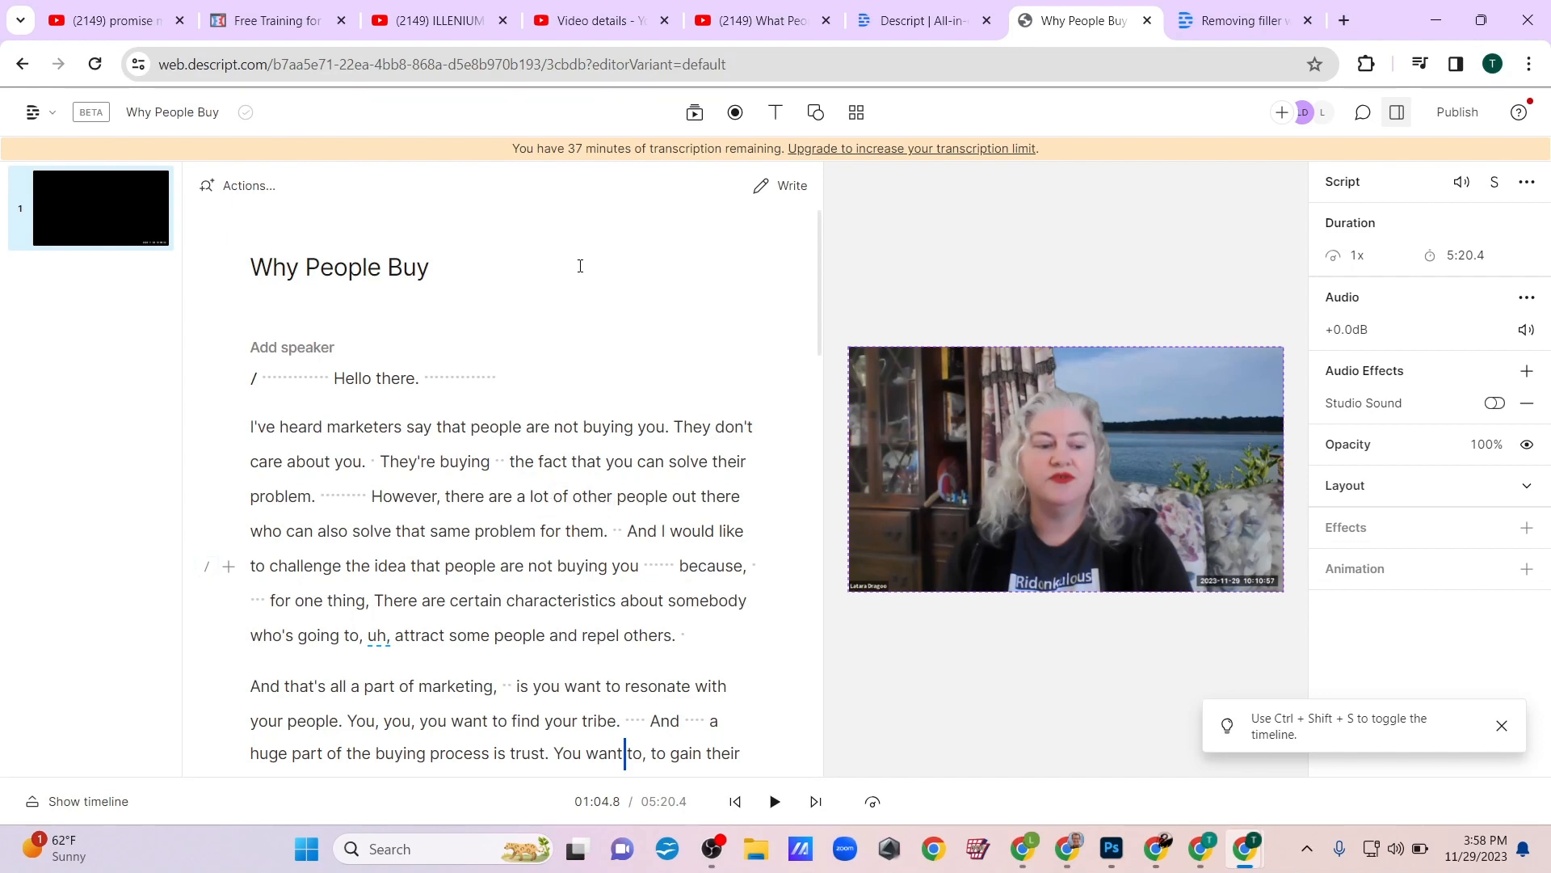
- Find all filler words in the transcript and remove every match with the Delete option
{"action": "left_click", "coordinate": [244, 187]}
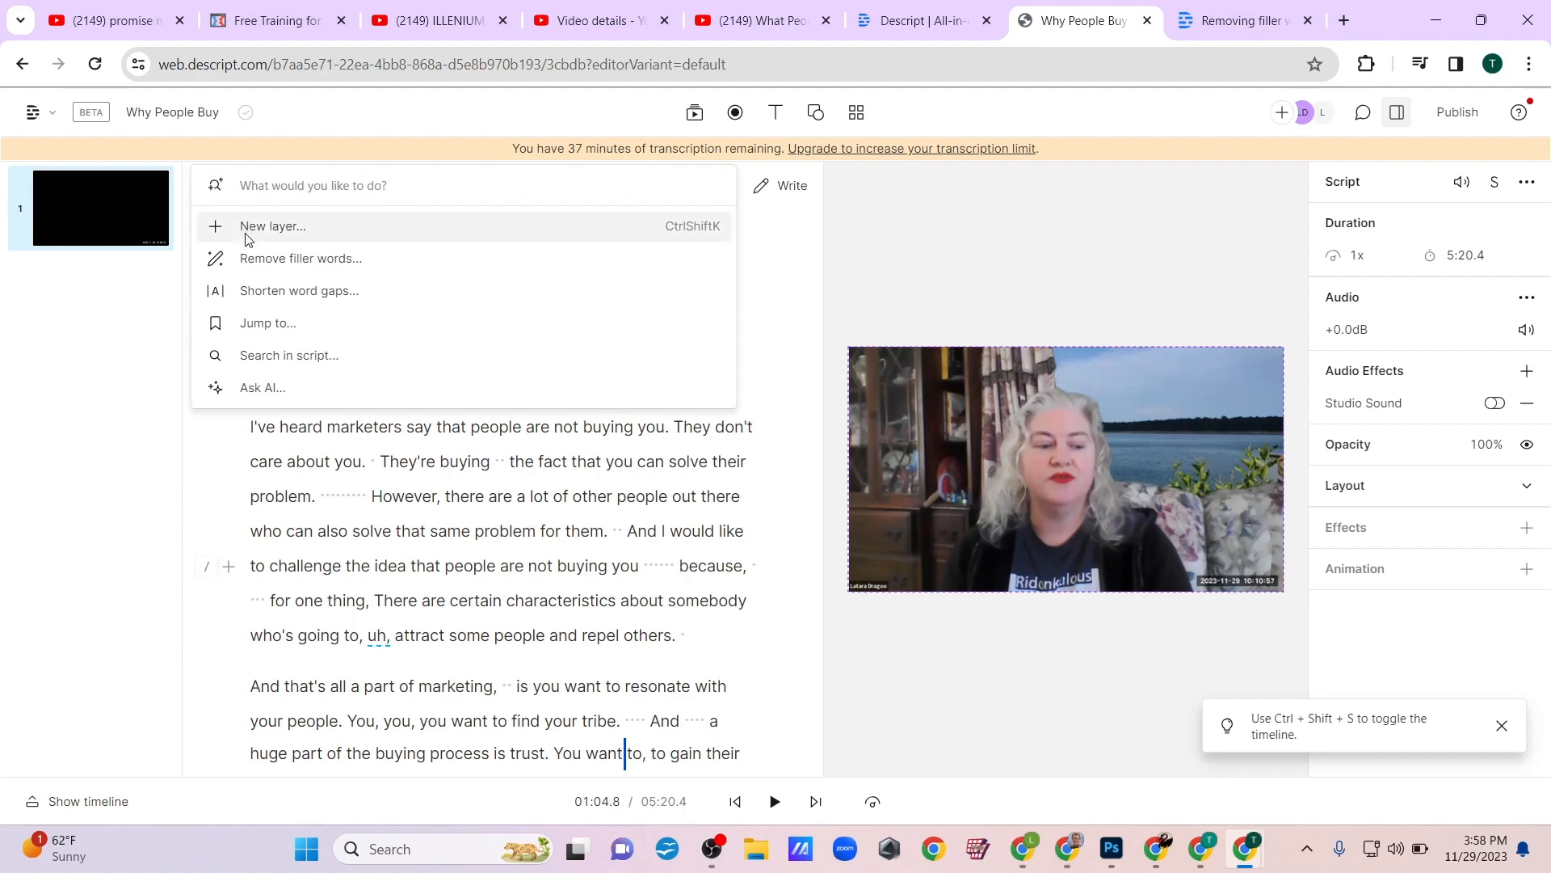
{"action": "left_click", "coordinate": [280, 262]}
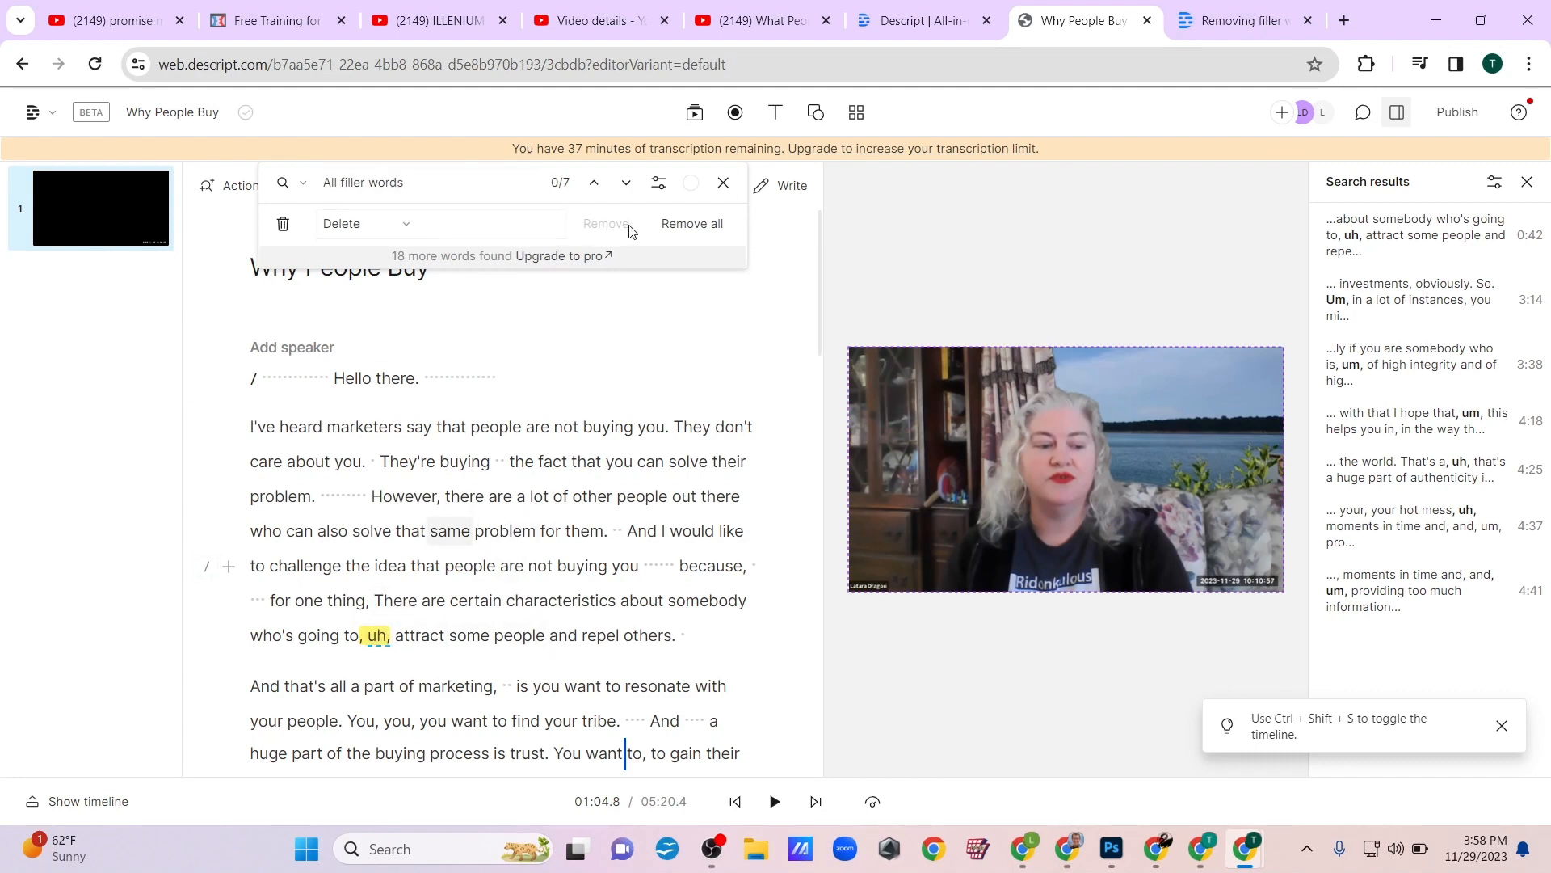
{"action": "left_click", "coordinate": [552, 227]}
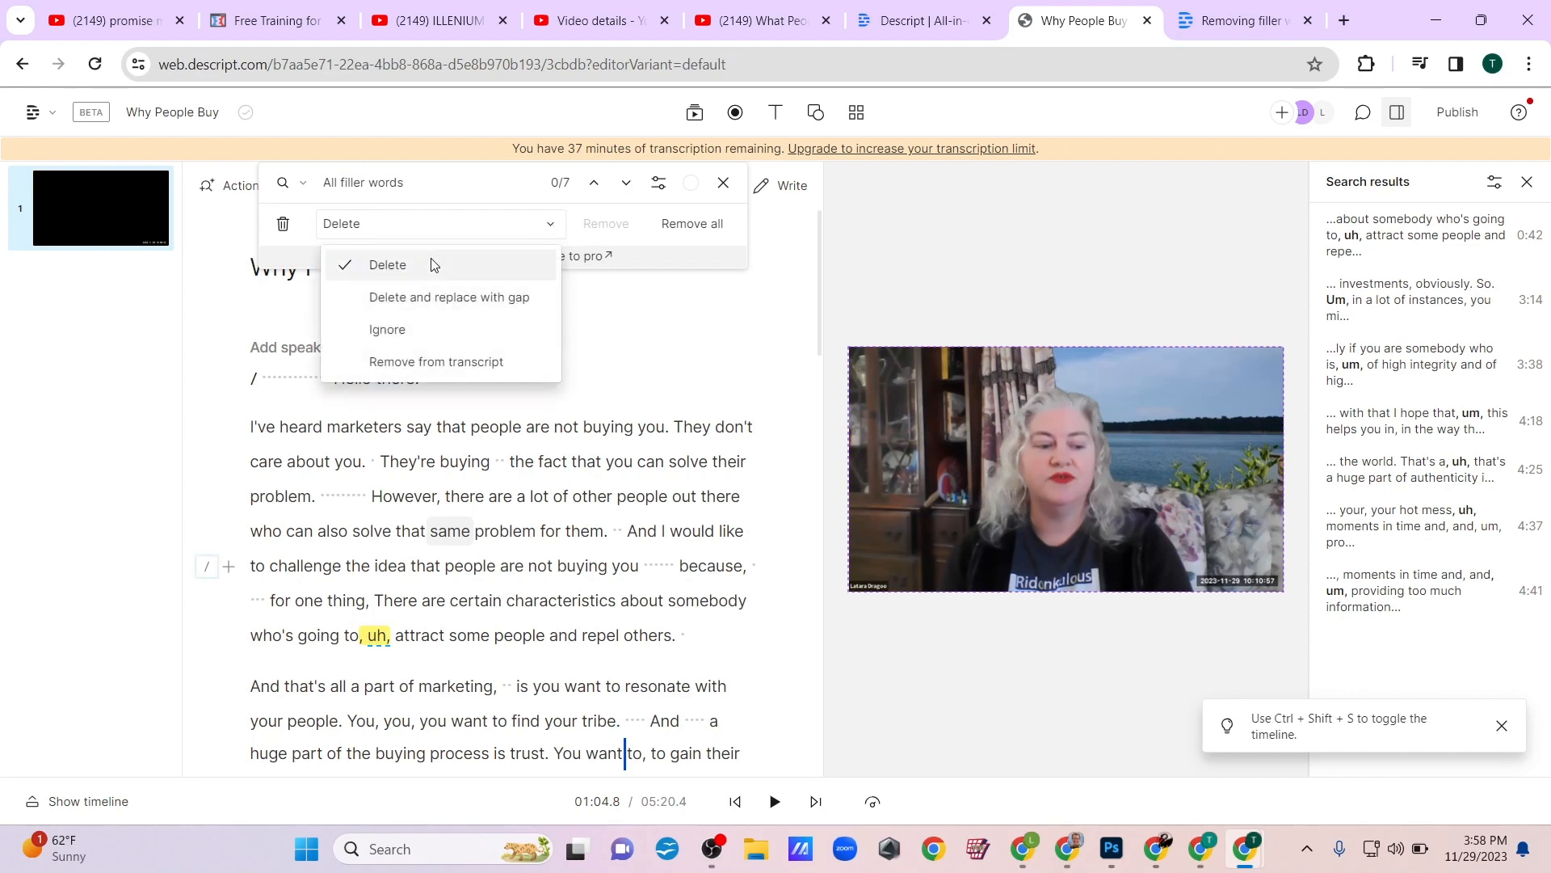
{"action": "left_click", "coordinate": [702, 226]}
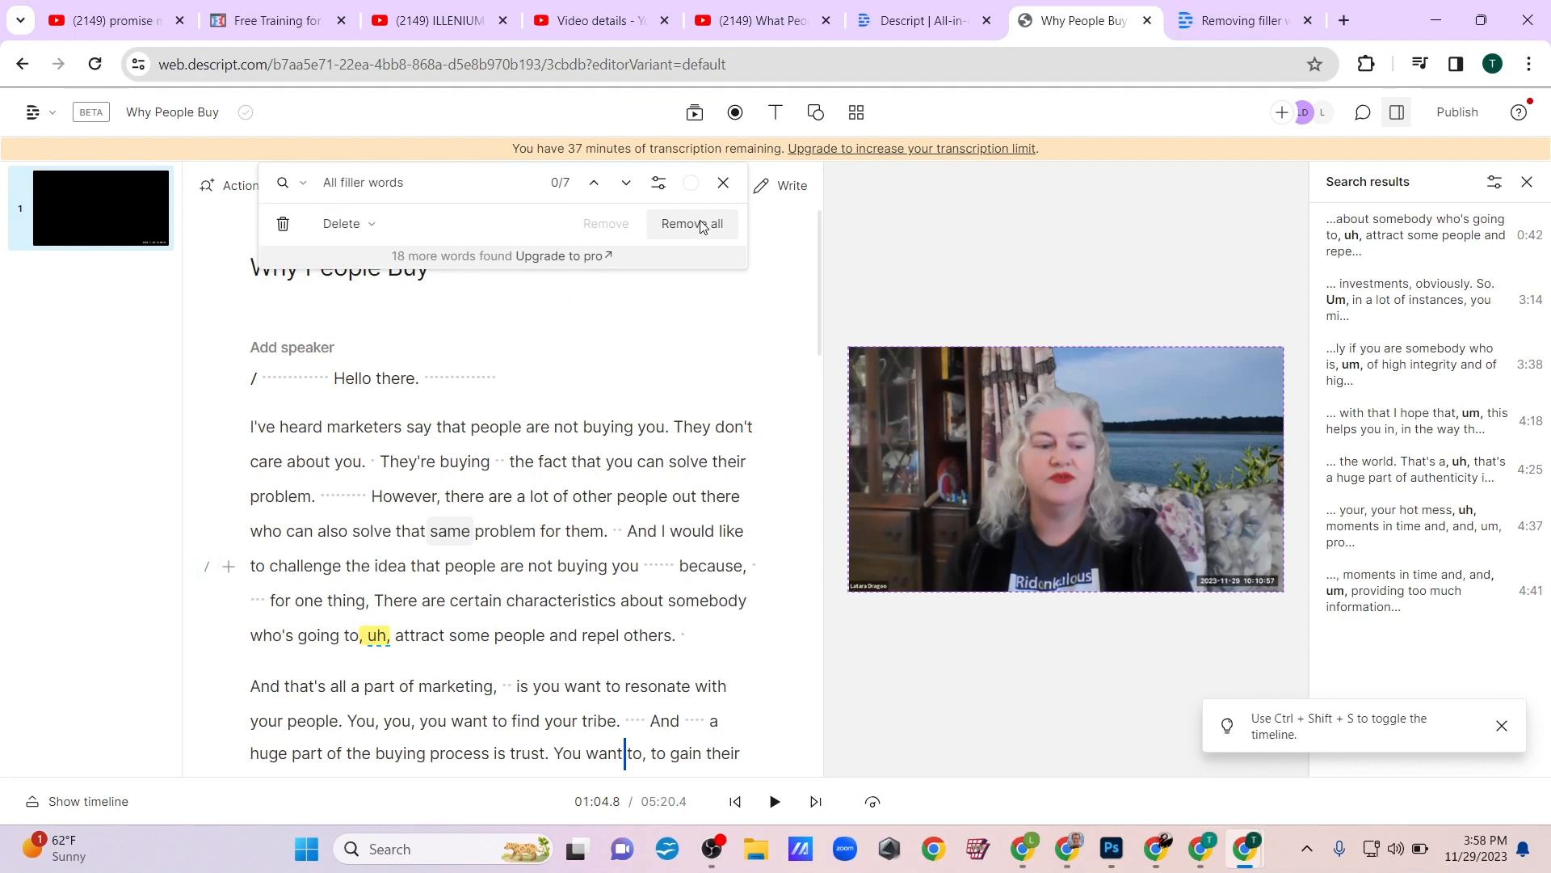
{"action": "left_click", "coordinate": [702, 226]}
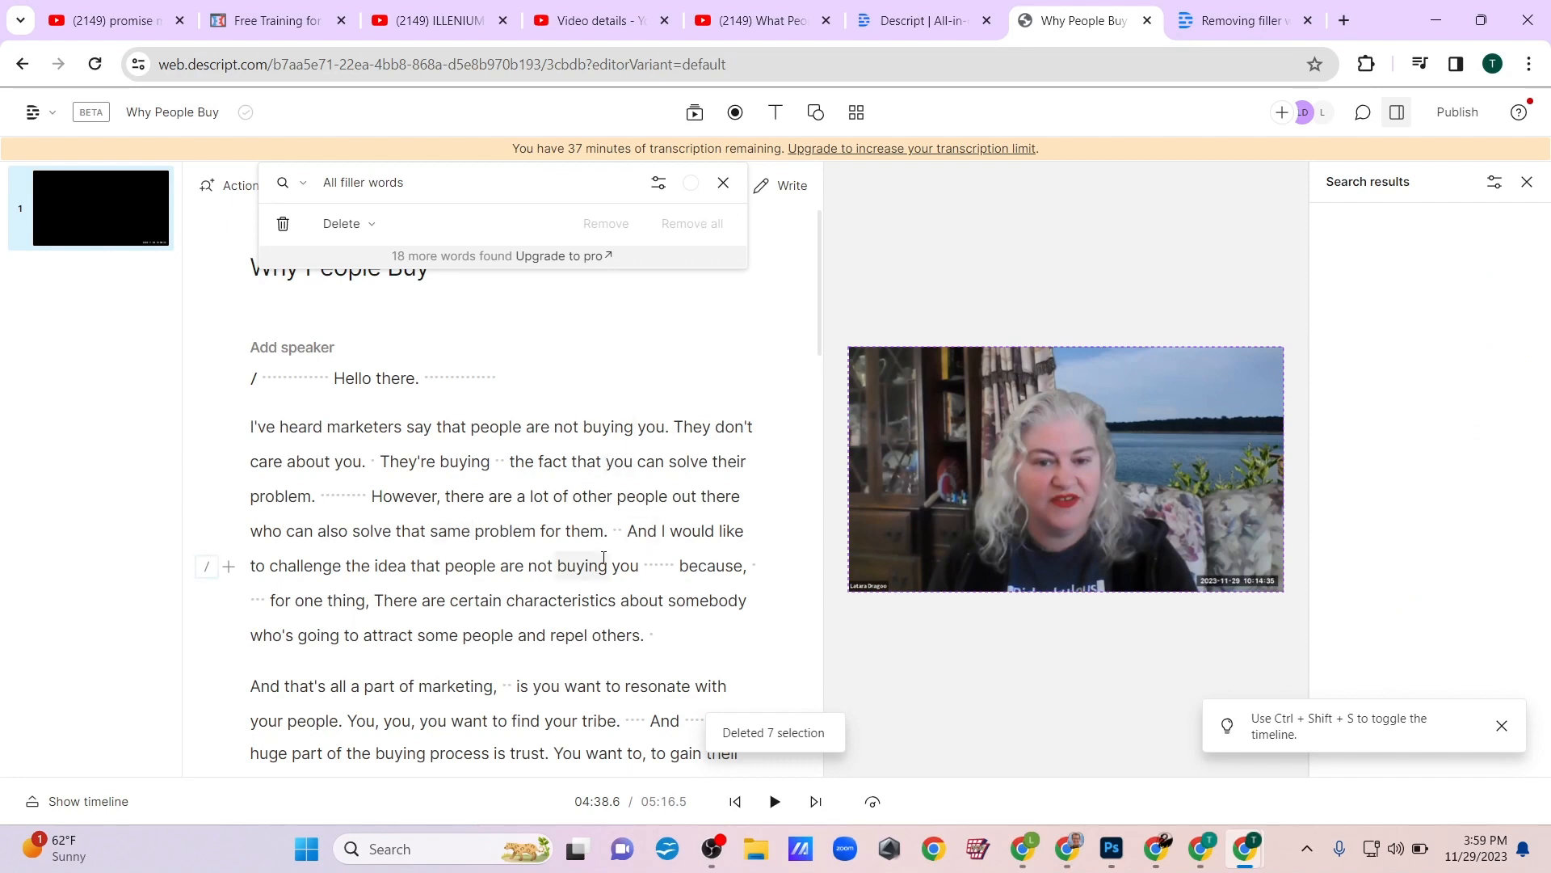
- Examine the transcript from the opening paragraphs onward for remaining filler words and gaps
{"action": "scroll", "coordinate": [603, 557], "scroll_direction": "down", "scroll_amount": 2}
{"action": "scroll", "coordinate": [604, 558], "scroll_direction": "down", "scroll_amount": 3}
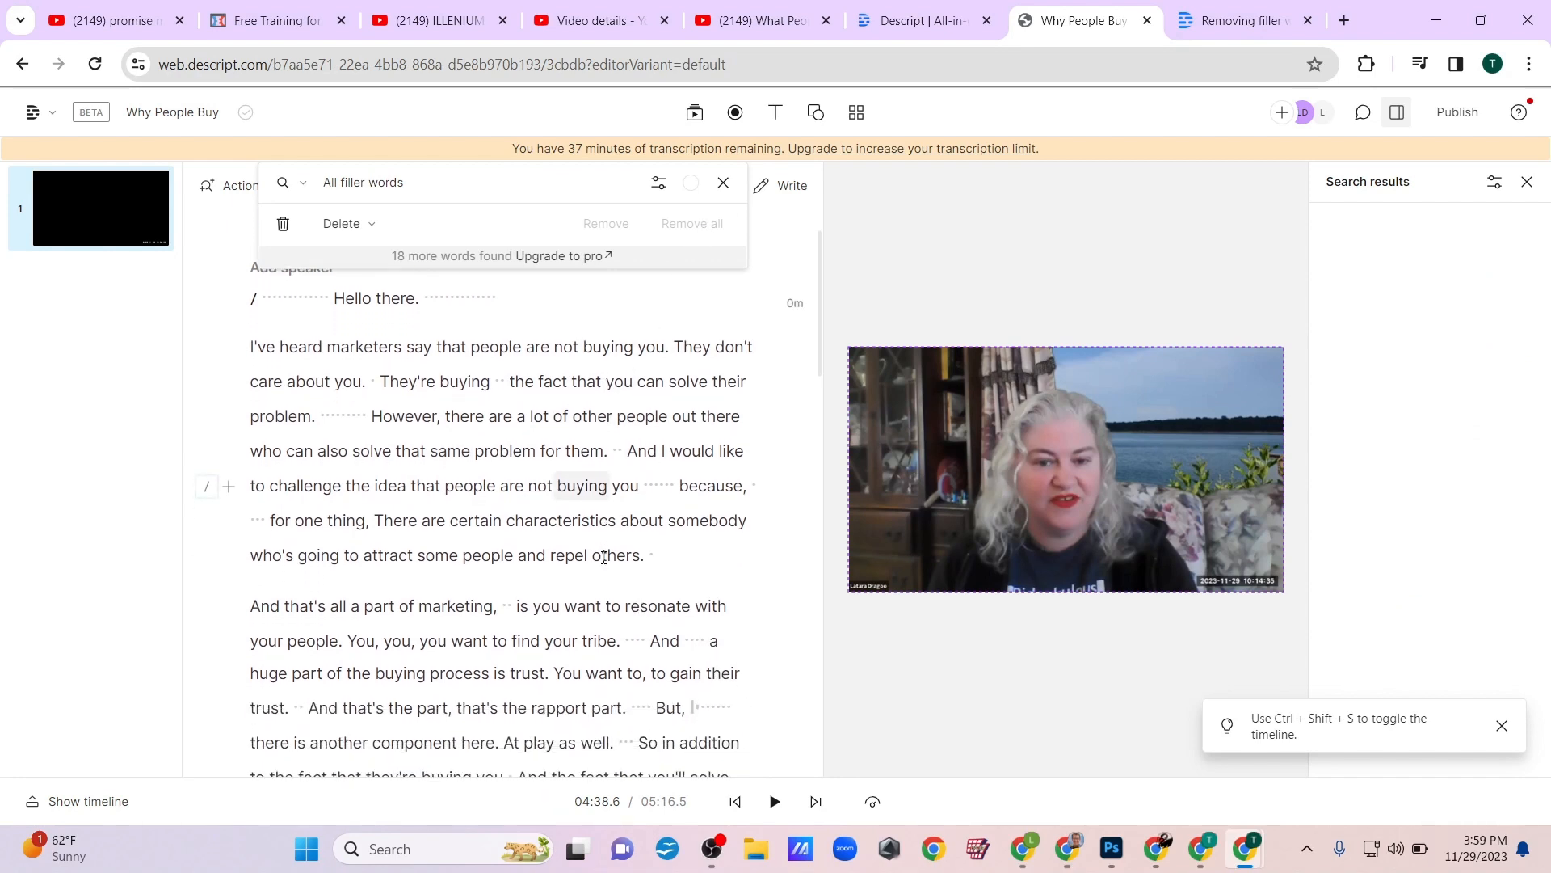
{"action": "scroll", "coordinate": [604, 557], "scroll_direction": "down", "scroll_amount": 2}
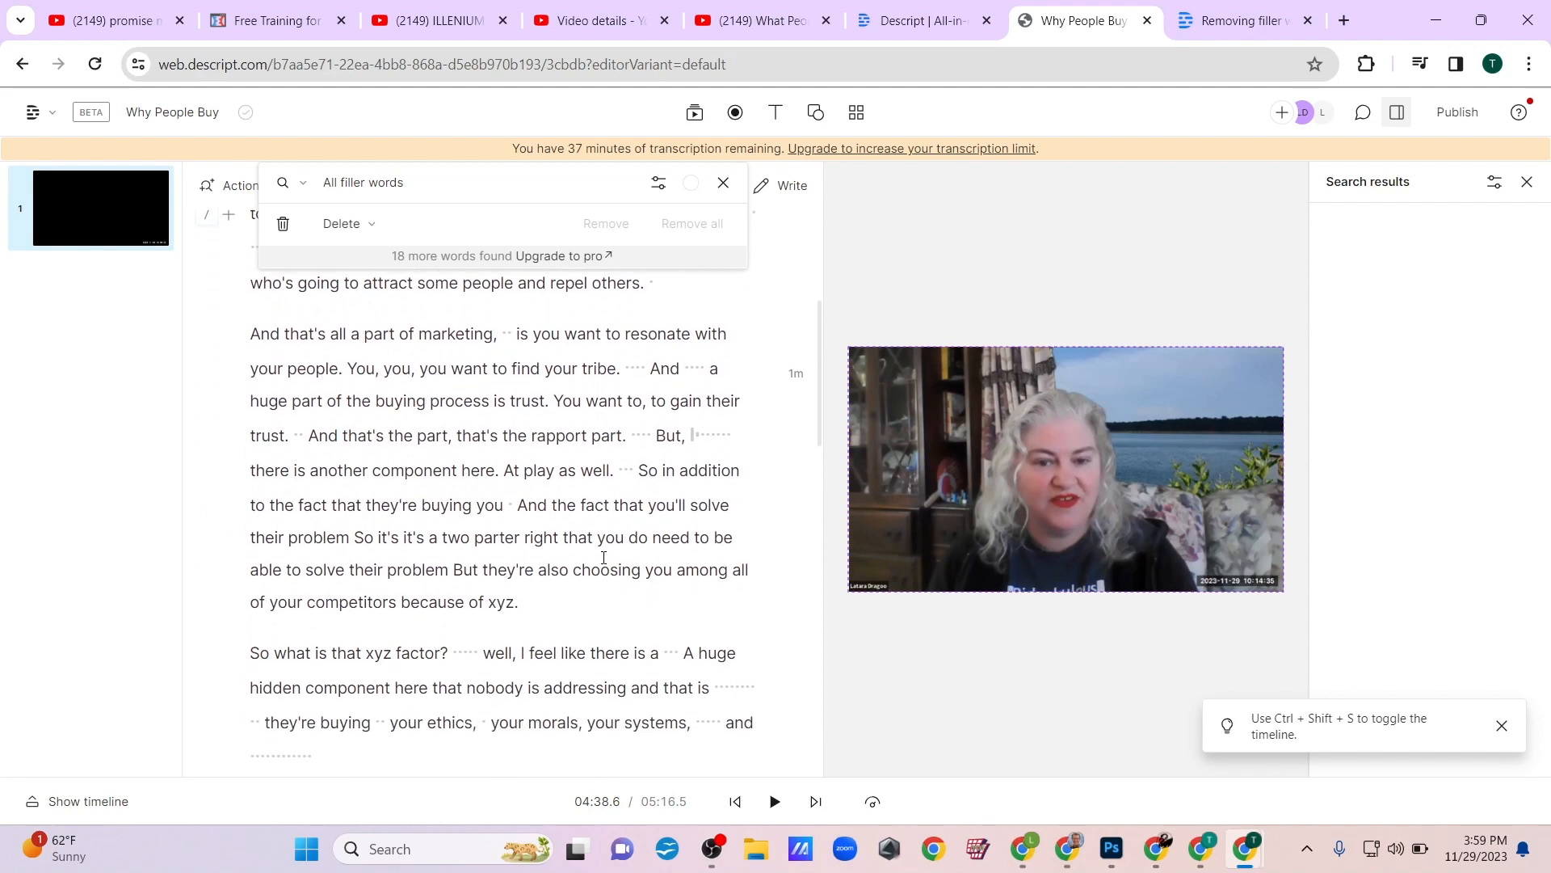
{"action": "scroll", "coordinate": [604, 558], "scroll_direction": "down", "scroll_amount": 3}
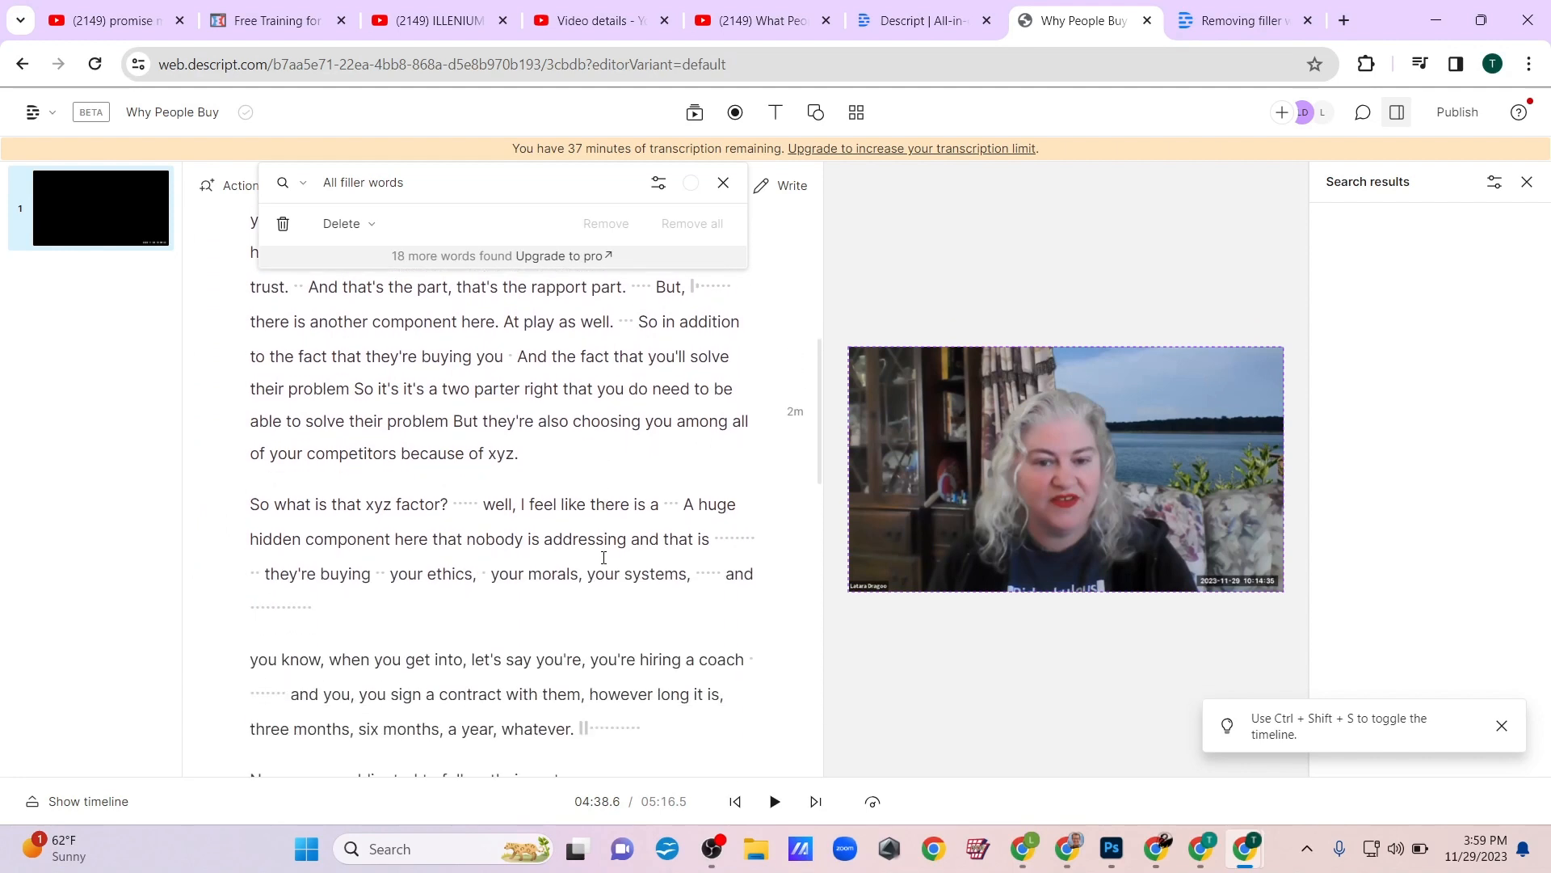
{"action": "scroll", "coordinate": [603, 557], "scroll_direction": "down", "scroll_amount": 4}
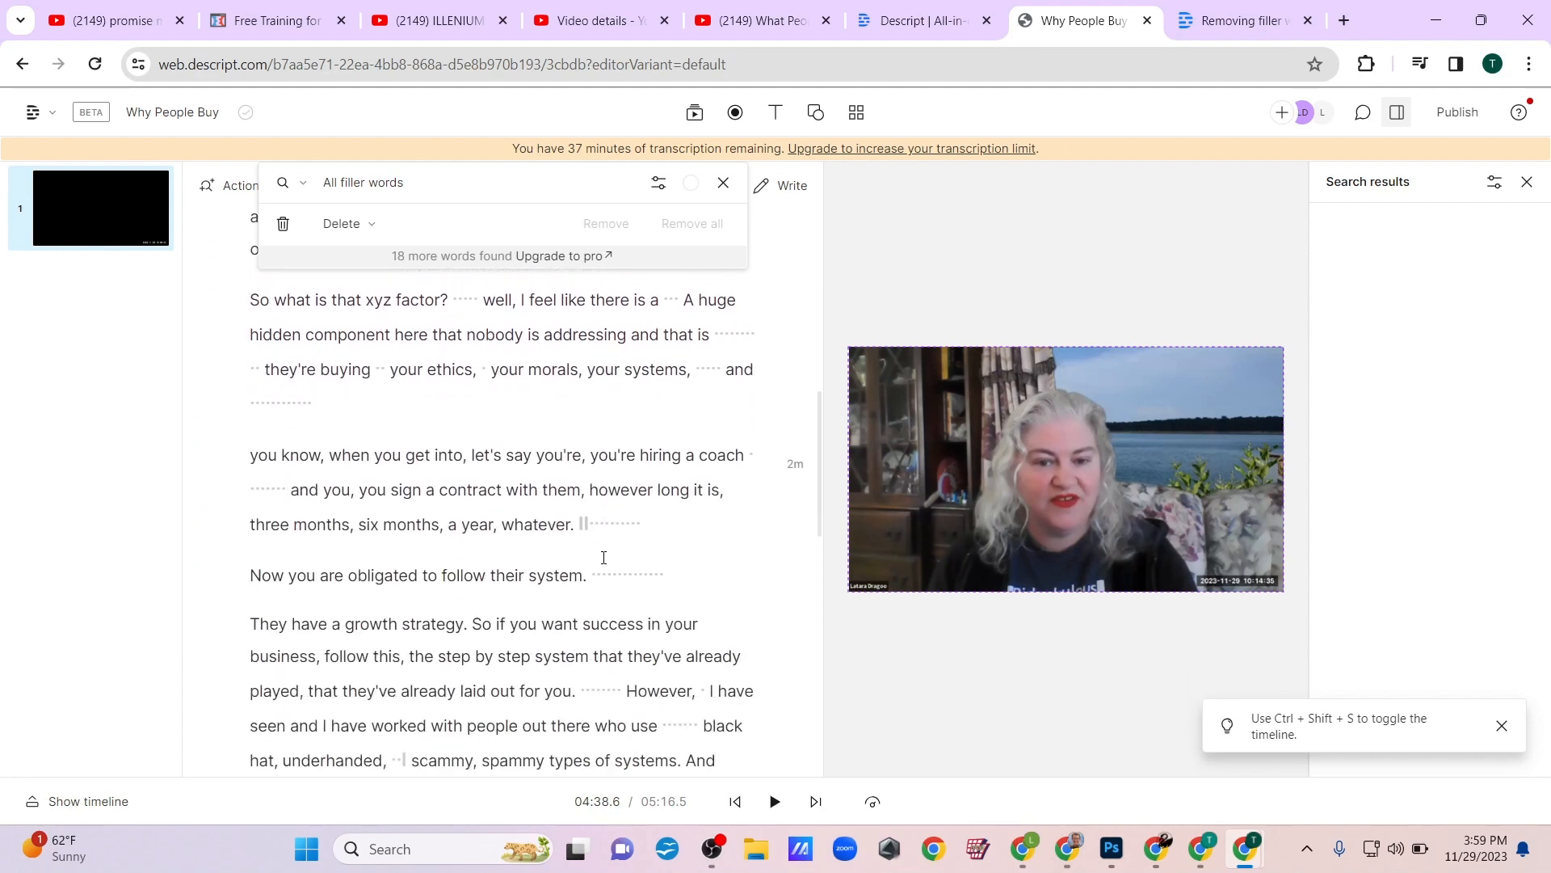
{"action": "scroll", "coordinate": [604, 558], "scroll_direction": "down", "scroll_amount": 2}
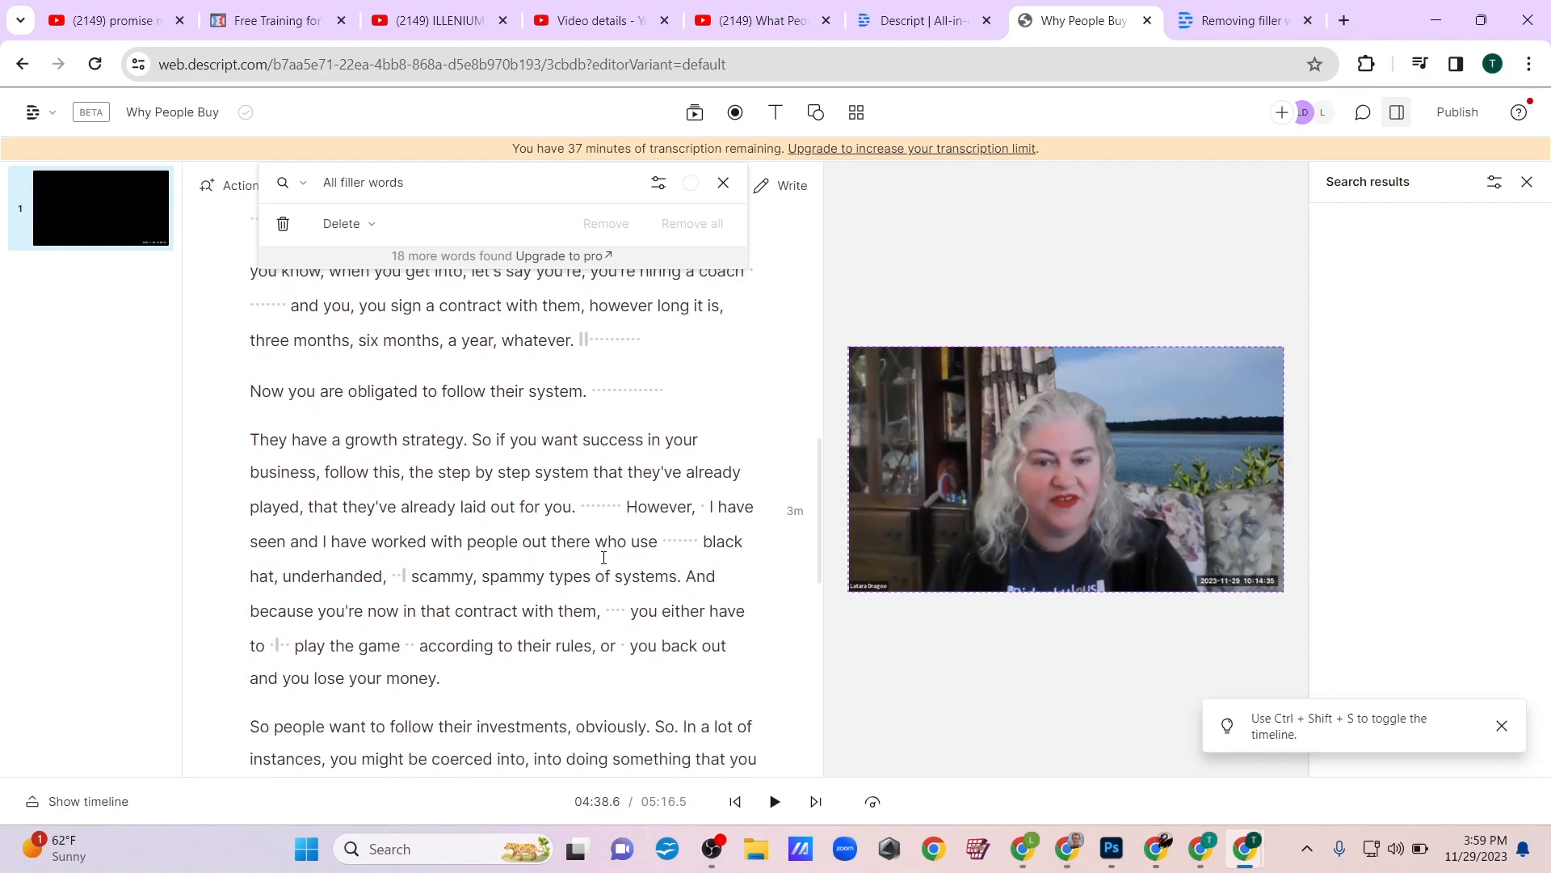
{"action": "scroll", "coordinate": [603, 558], "scroll_direction": "up", "scroll_amount": 3}
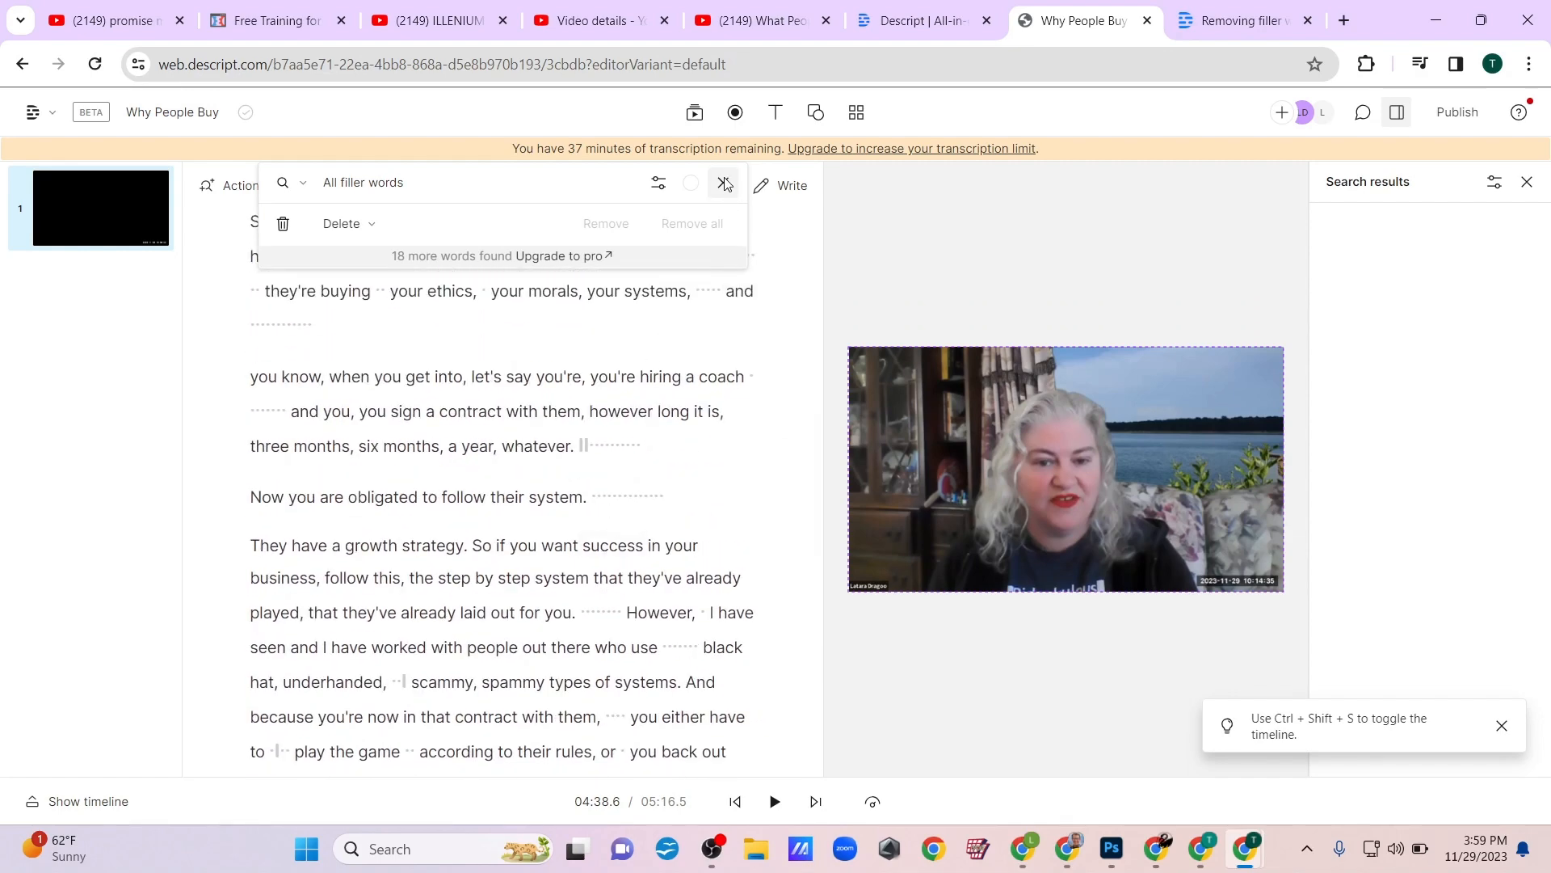
- Check which words the filler word search covers and close the search
{"action": "left_click", "coordinate": [387, 184]}
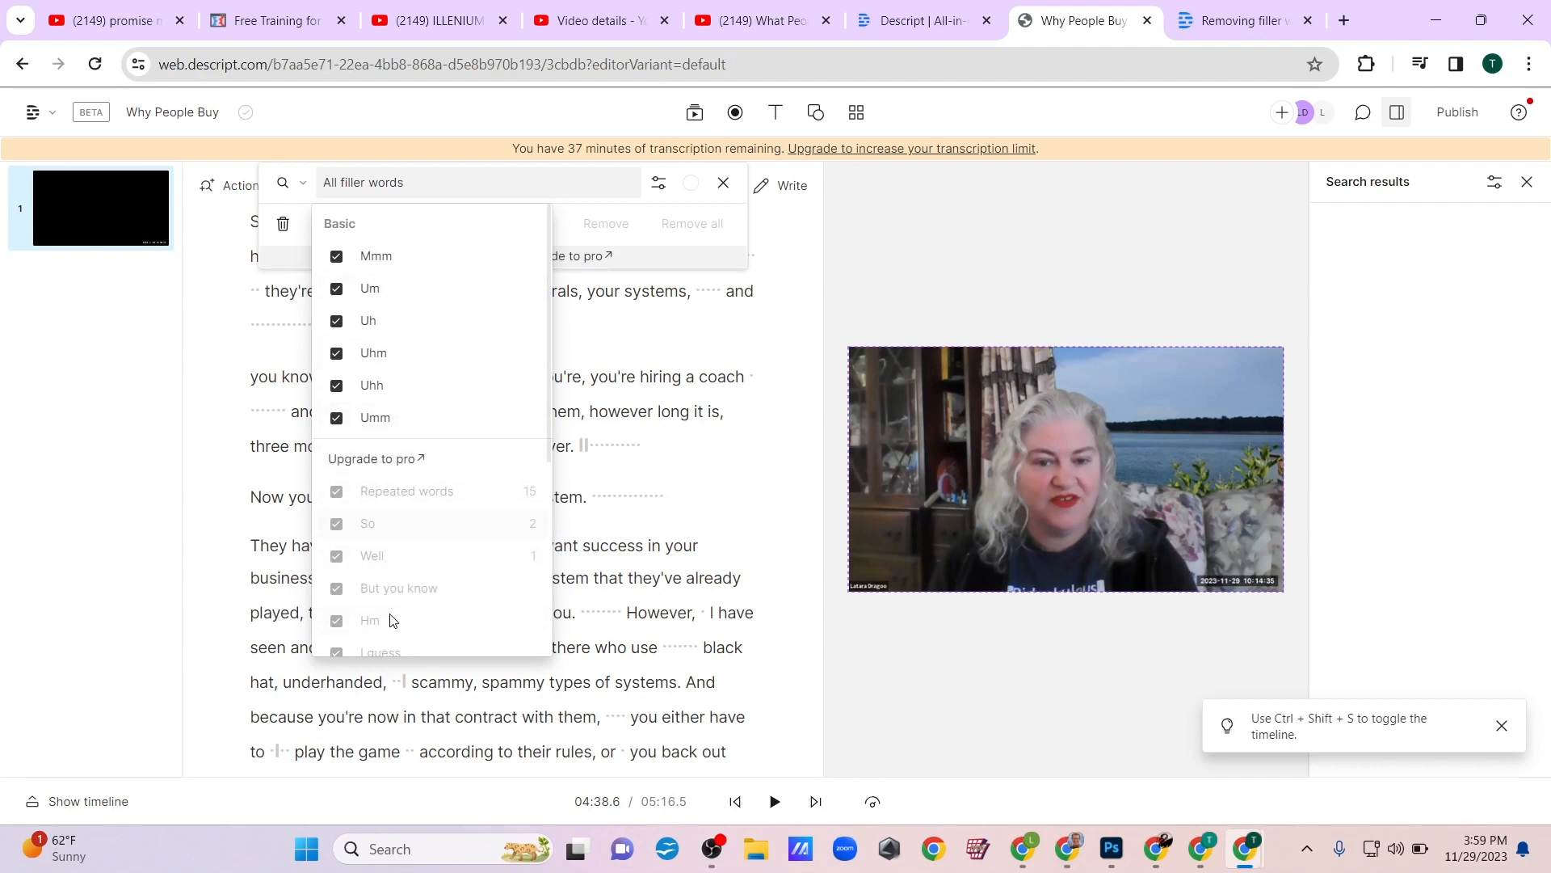
{"action": "left_click", "coordinate": [724, 185]}
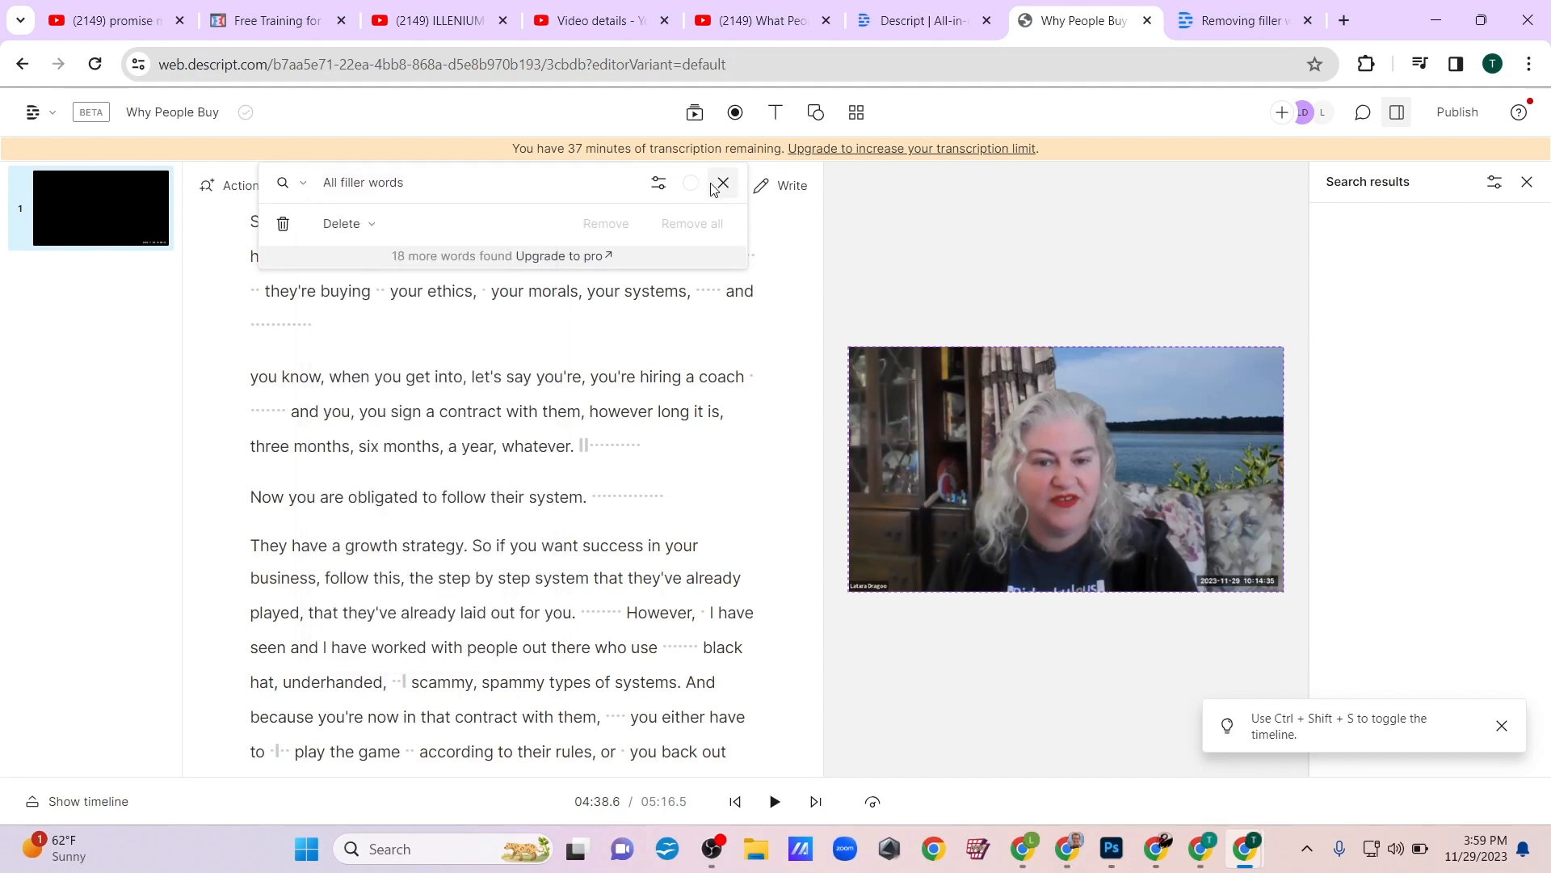
{"action": "left_click", "coordinate": [719, 189]}
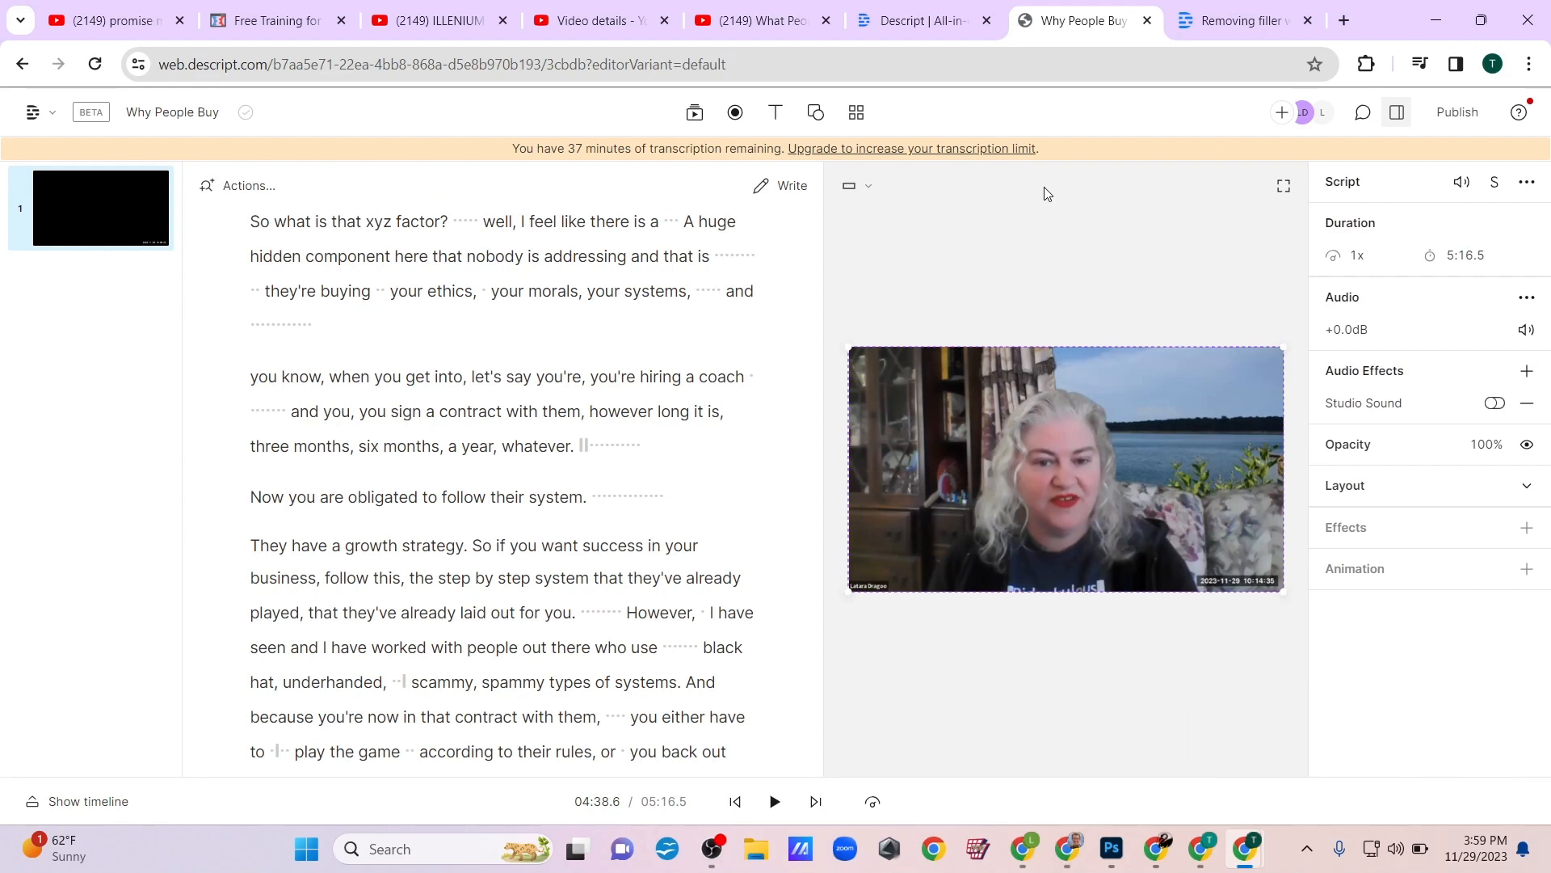
- Search the script for "So", adding a trailing space to narrow the matches
{"action": "key", "text": "ctrl+f"}
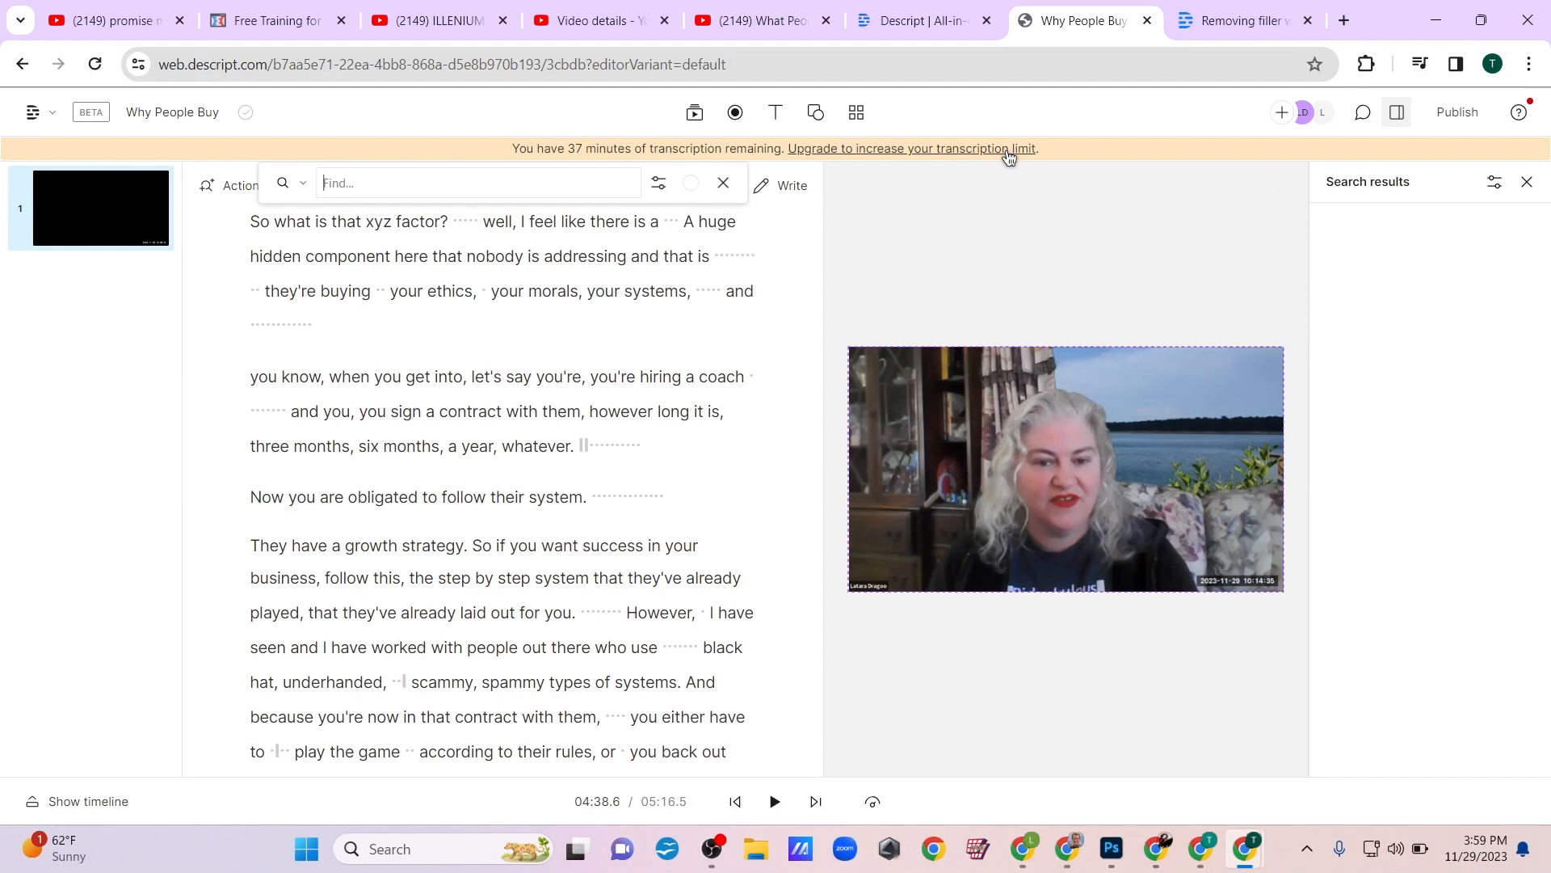
{"action": "type", "text": "So"}
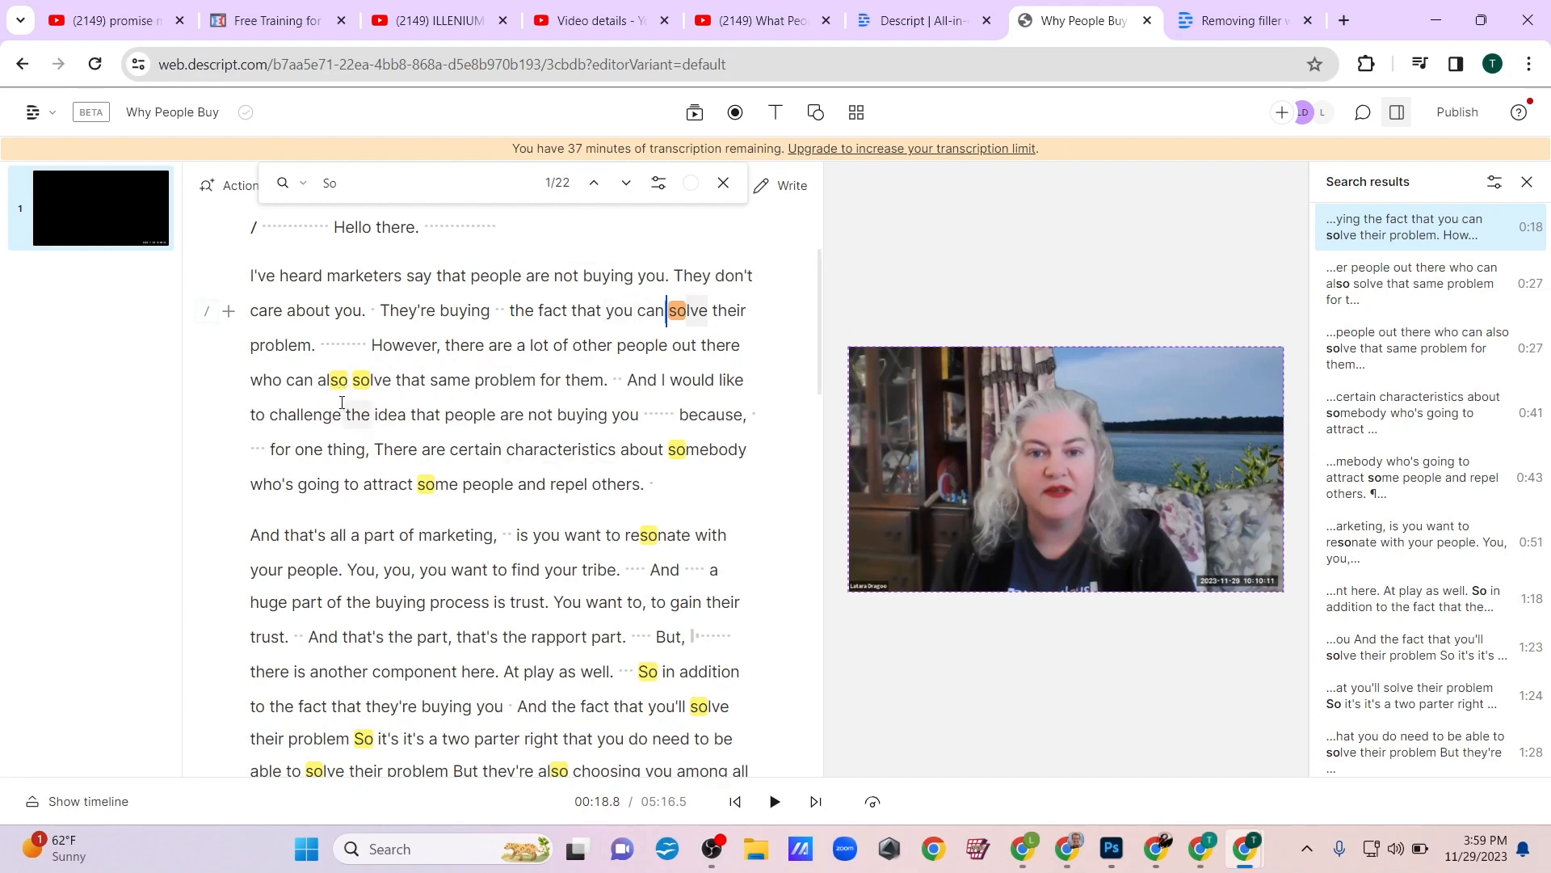
{"action": "left_click", "coordinate": [358, 185]}
{"action": "left_click", "coordinate": [358, 187]}
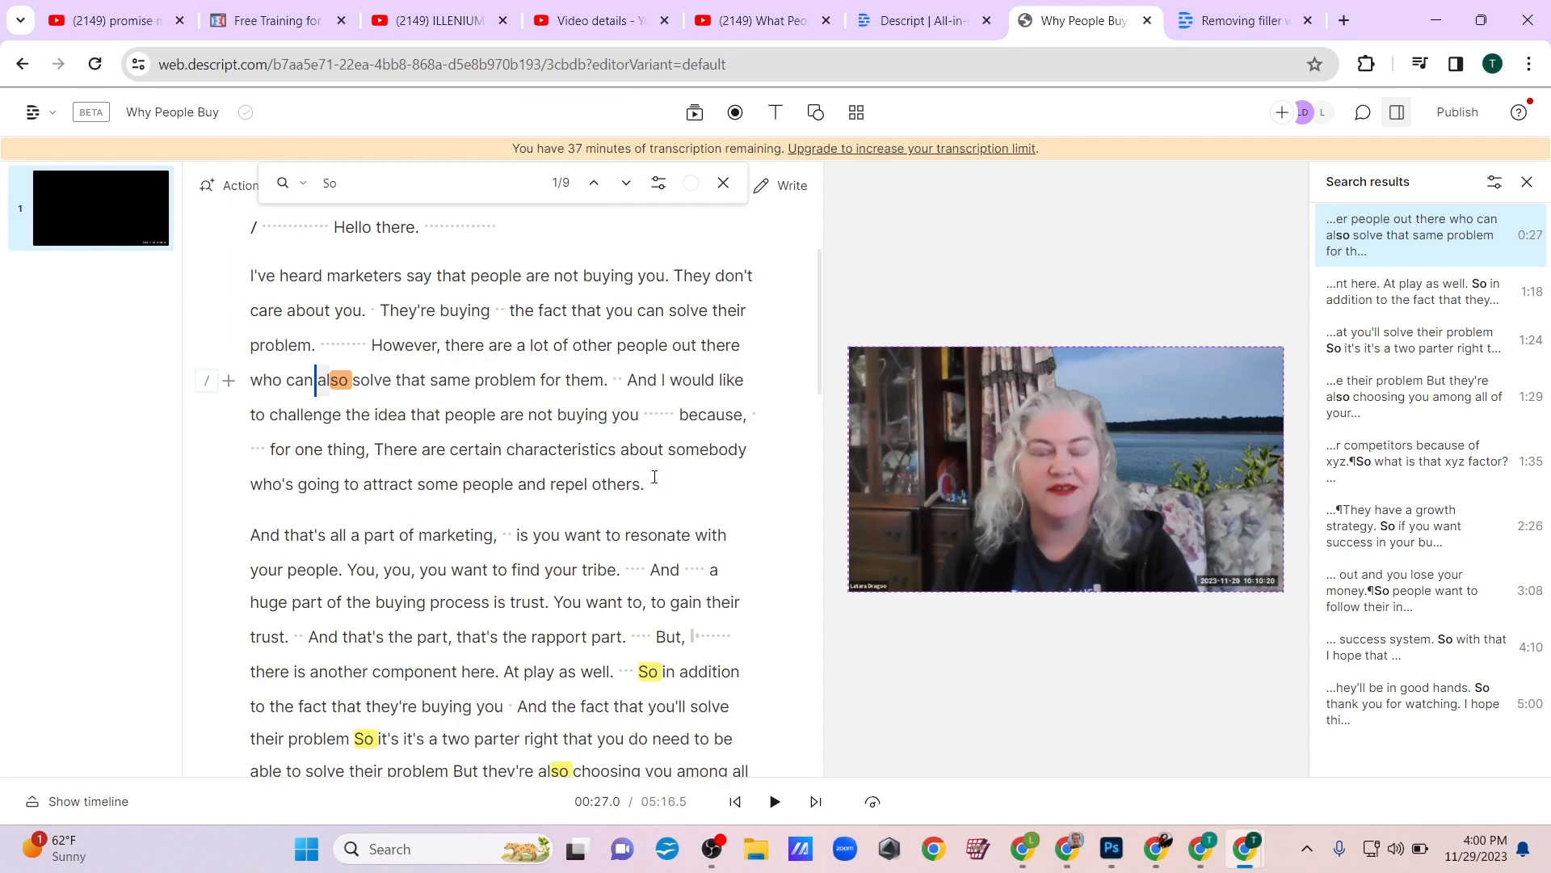
- Delete the filler word "So" before "in addition to the fact" in the second paragraph
{"action": "scroll", "coordinate": [638, 584], "scroll_direction": "down", "scroll_amount": 3}
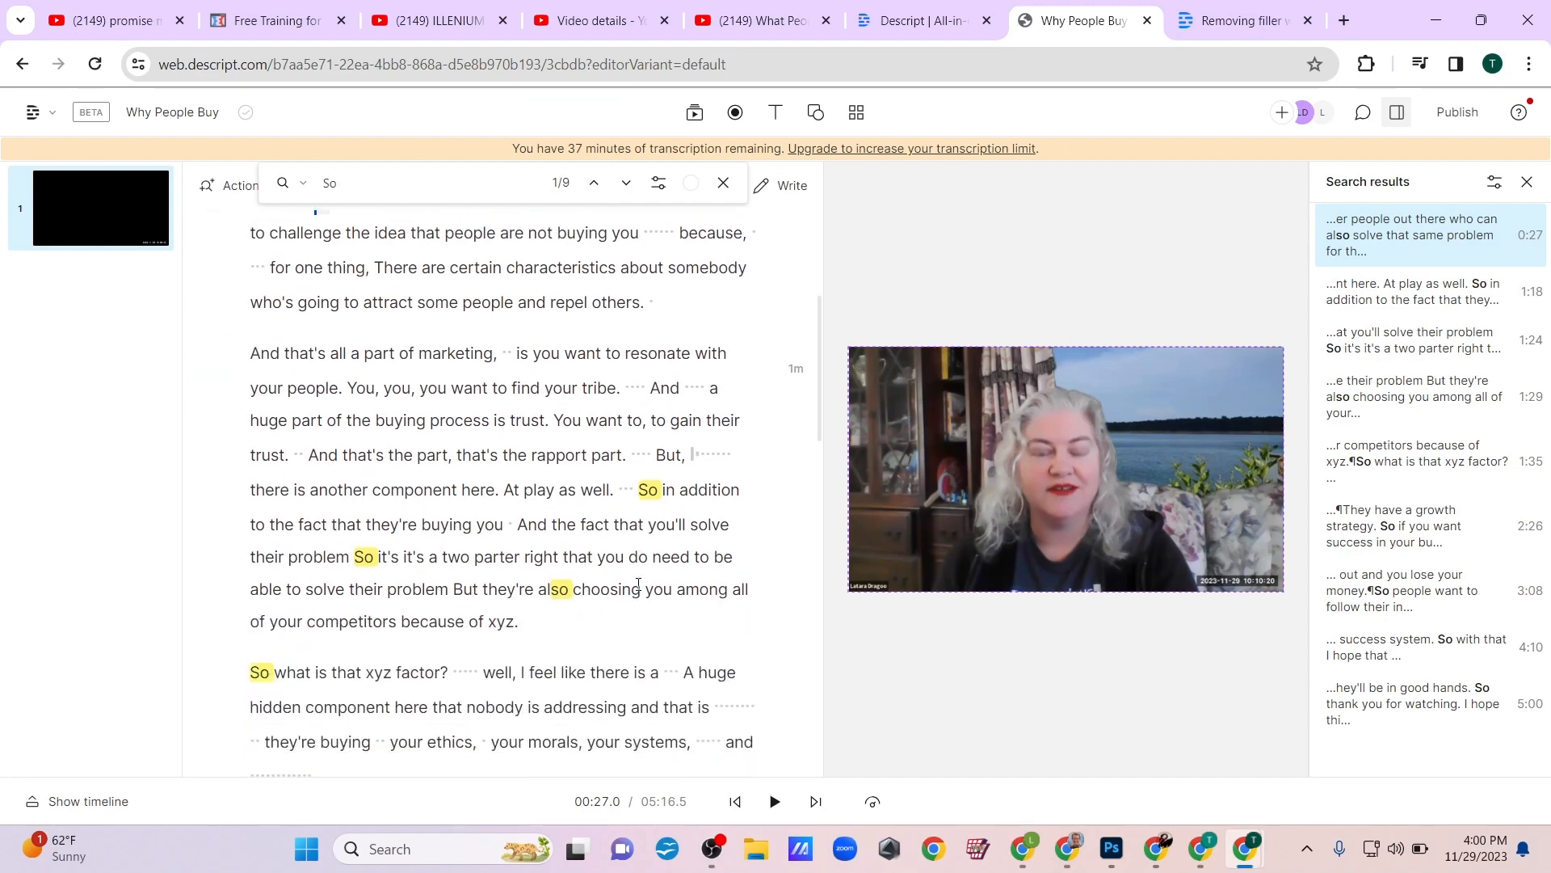
{"action": "left_click", "coordinate": [662, 491], "text": "shift"}
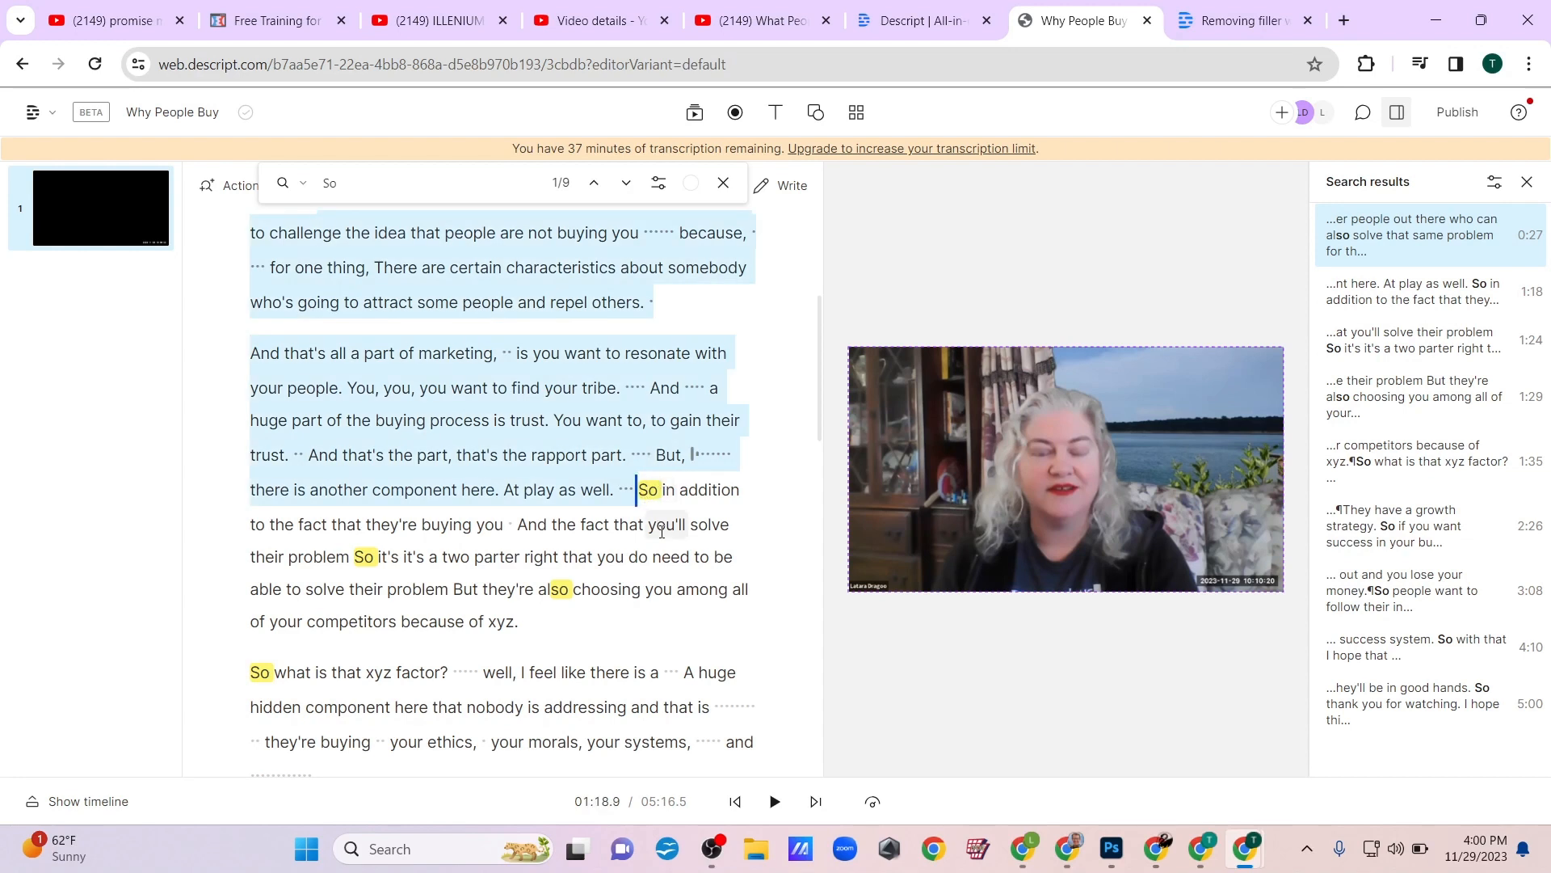
{"action": "left_click", "coordinate": [646, 525]}
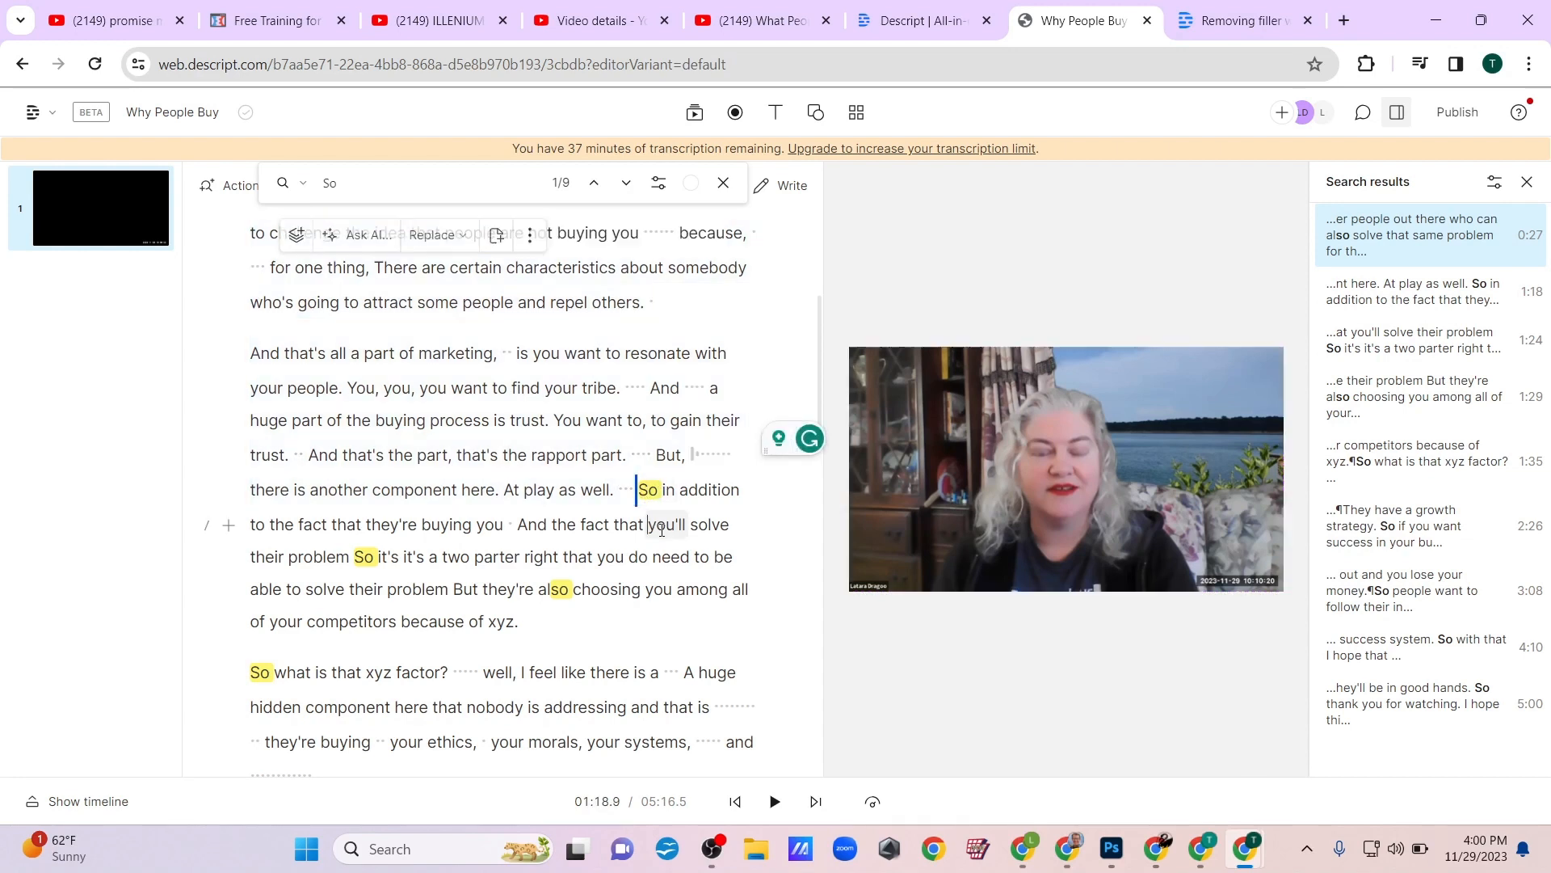
{"action": "double_click", "coordinate": [644, 490]}
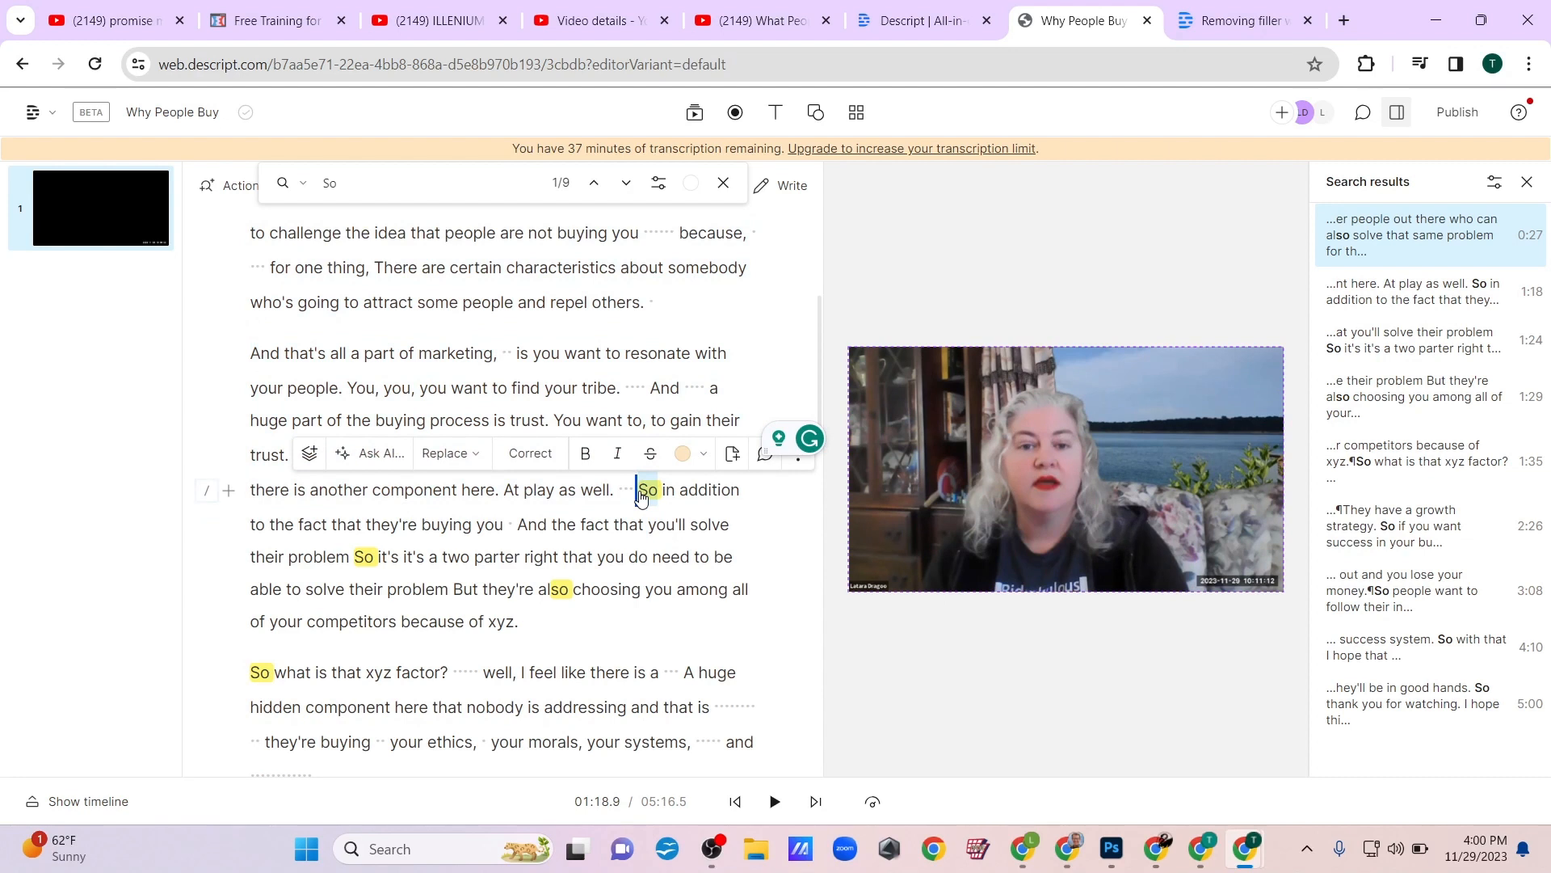
{"action": "key", "text": "BackSpace"}
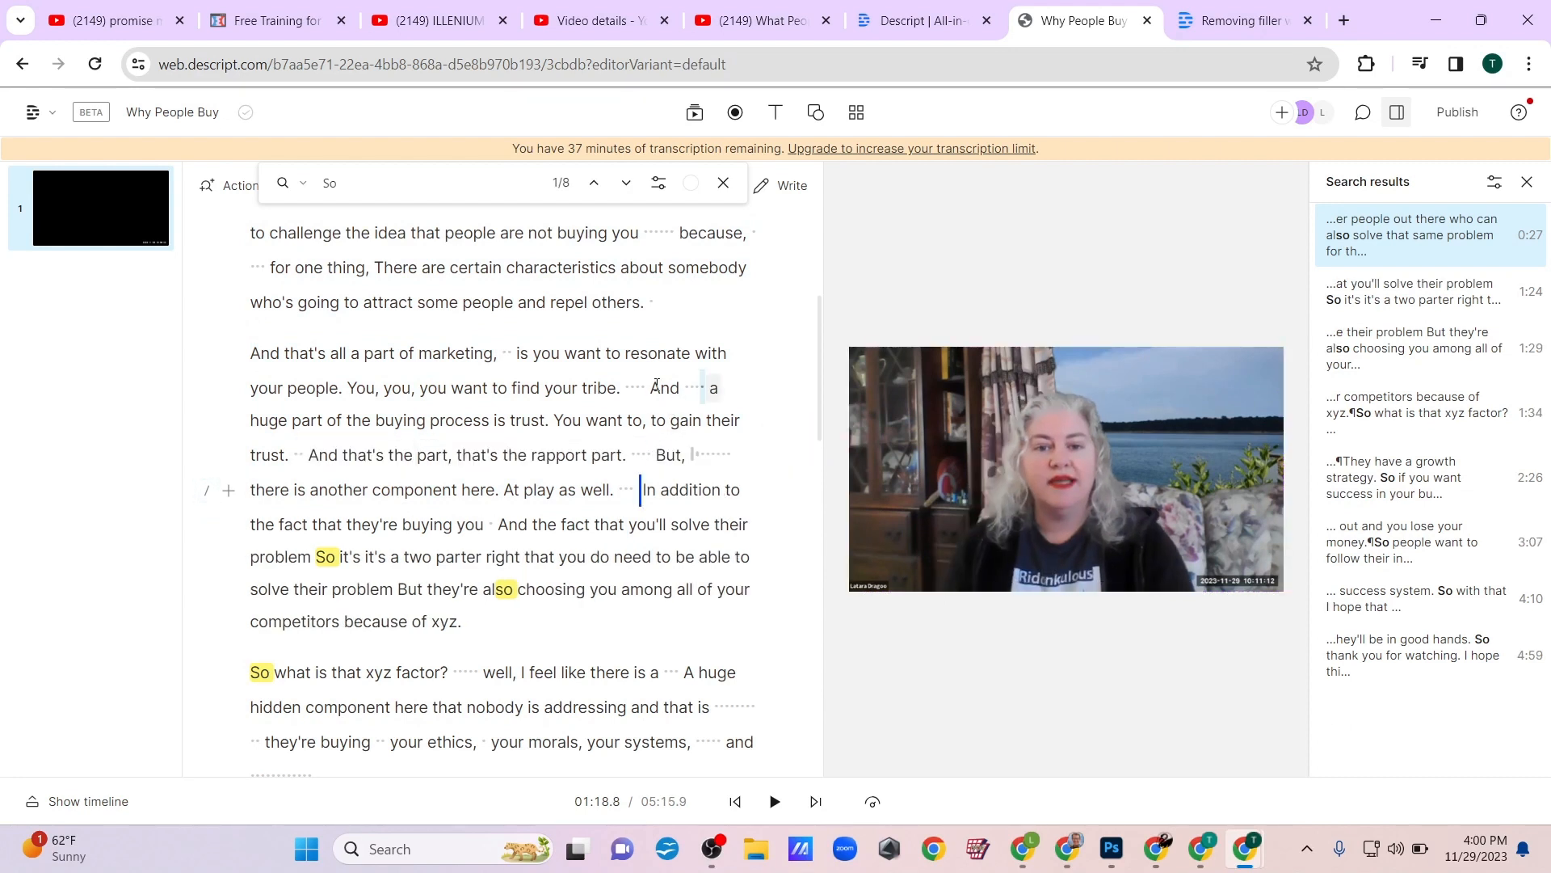
- Delete "And" with its pause before "a huge part", and "But," with its surrounding pauses before "there is another component"
{"action": "double_click", "coordinate": [659, 387]}
{"action": "key", "text": "BackSpace"}
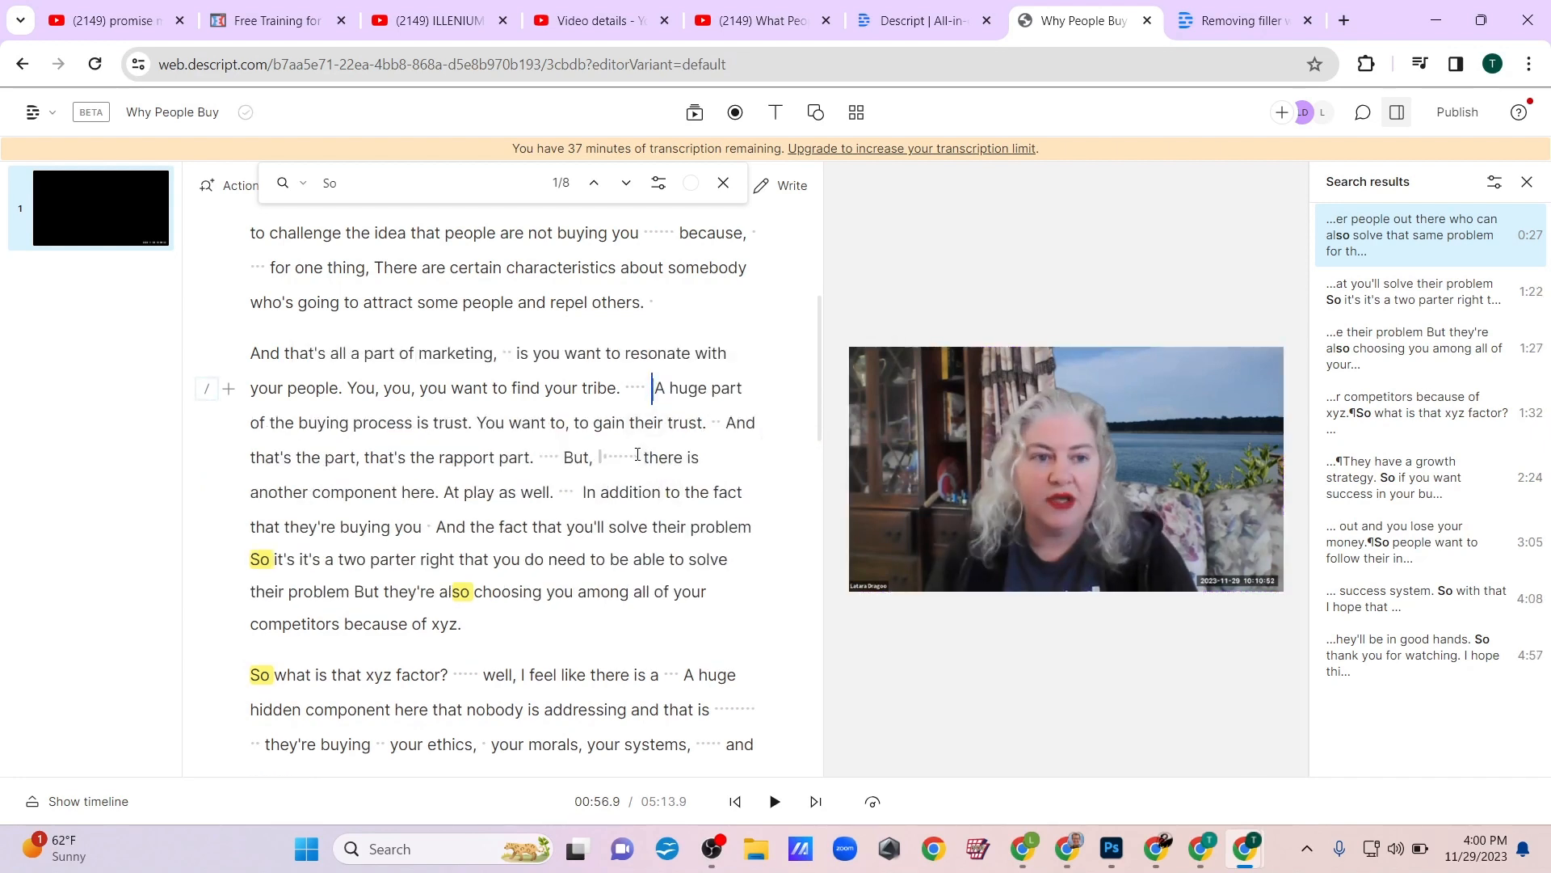
{"action": "left_click_drag", "start_coordinate": [635, 455], "coordinate": [545, 455]}
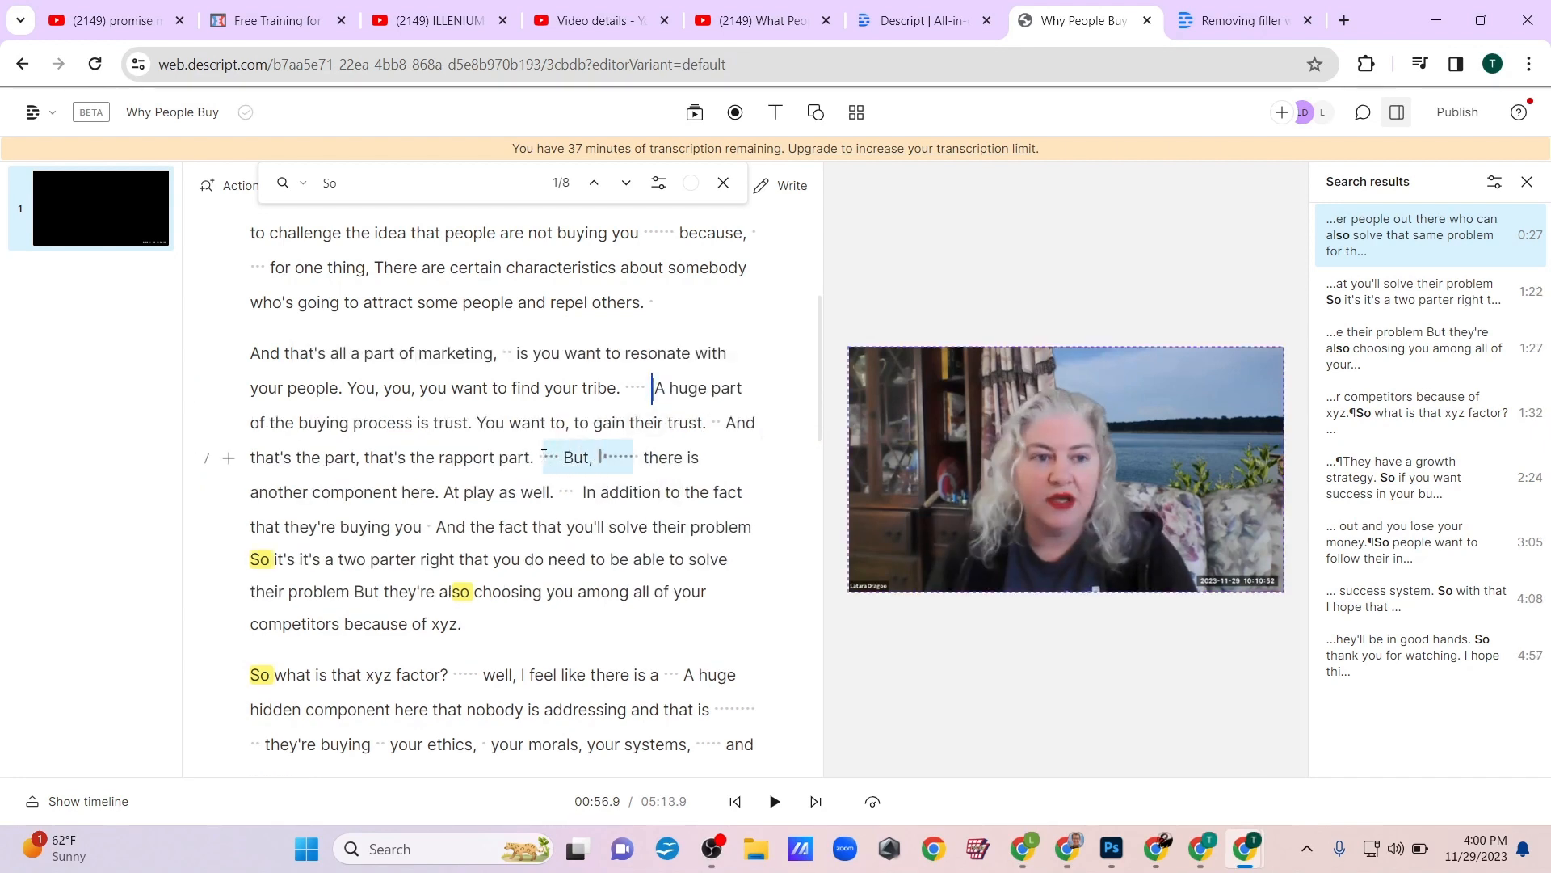
{"action": "key", "text": "BackSpace"}
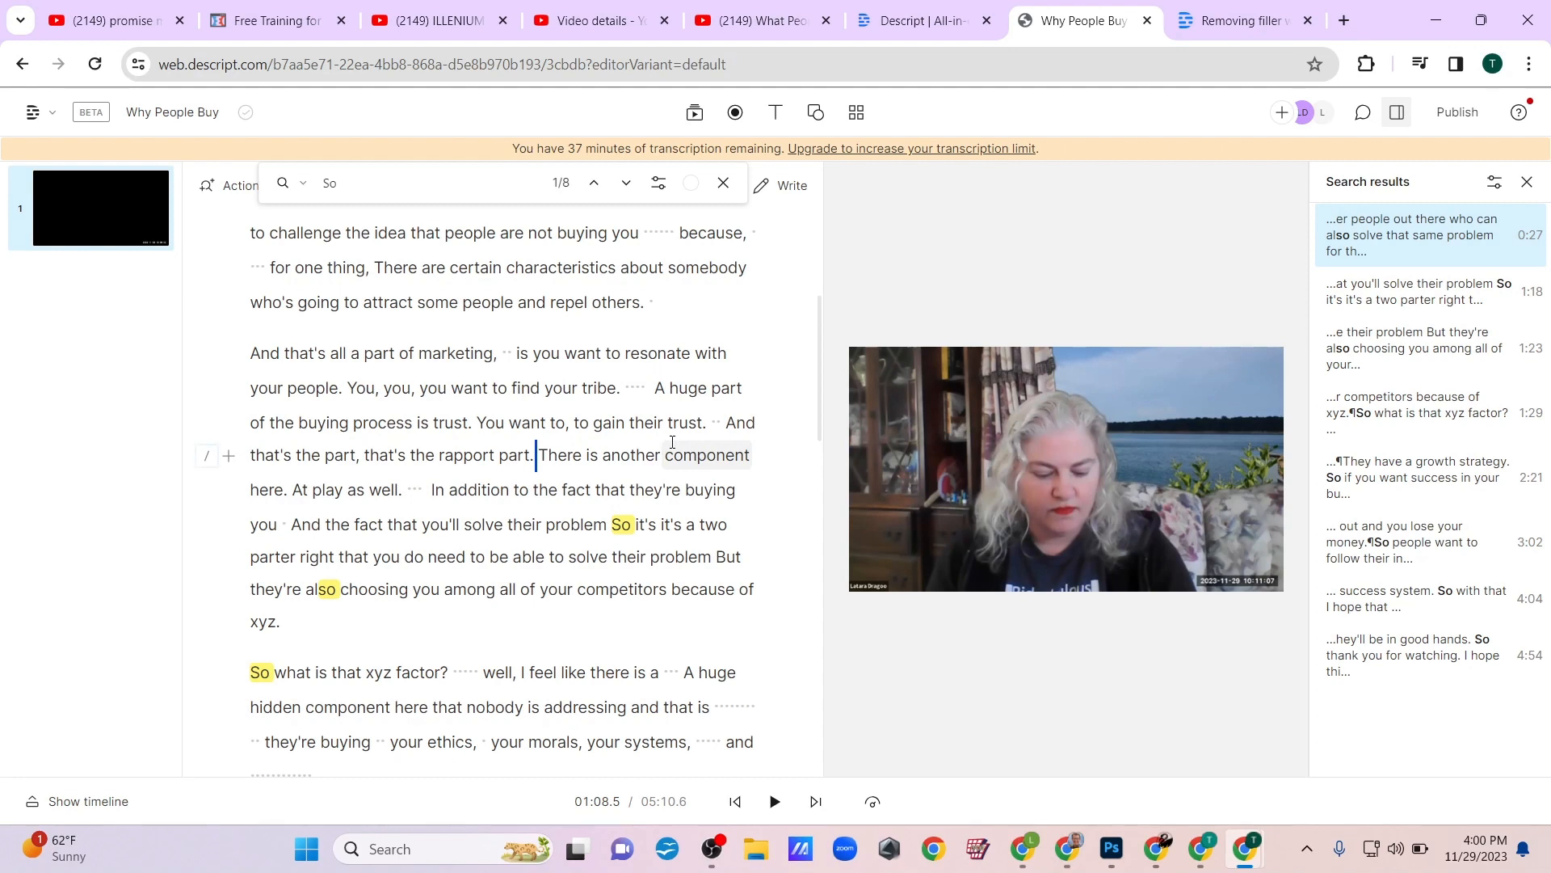
- Delete the false start "that's the part," and the stumble "So it's" before "it's a two parter", including its leftover fragment
{"action": "left_click_drag", "start_coordinate": [361, 457], "coordinate": [248, 458]}
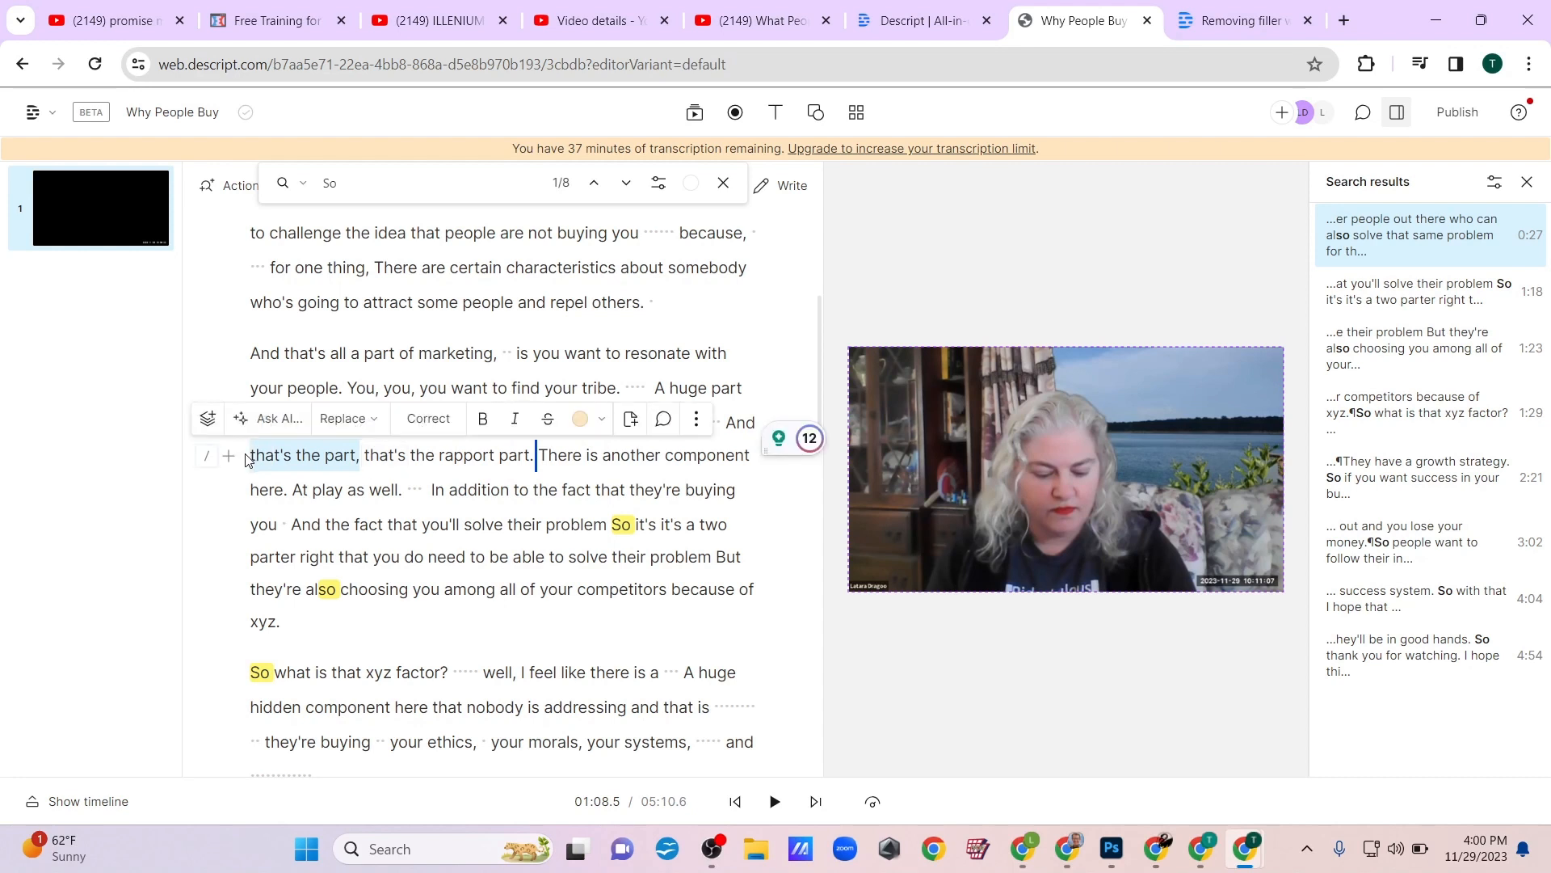
{"action": "key", "text": "BackSpace"}
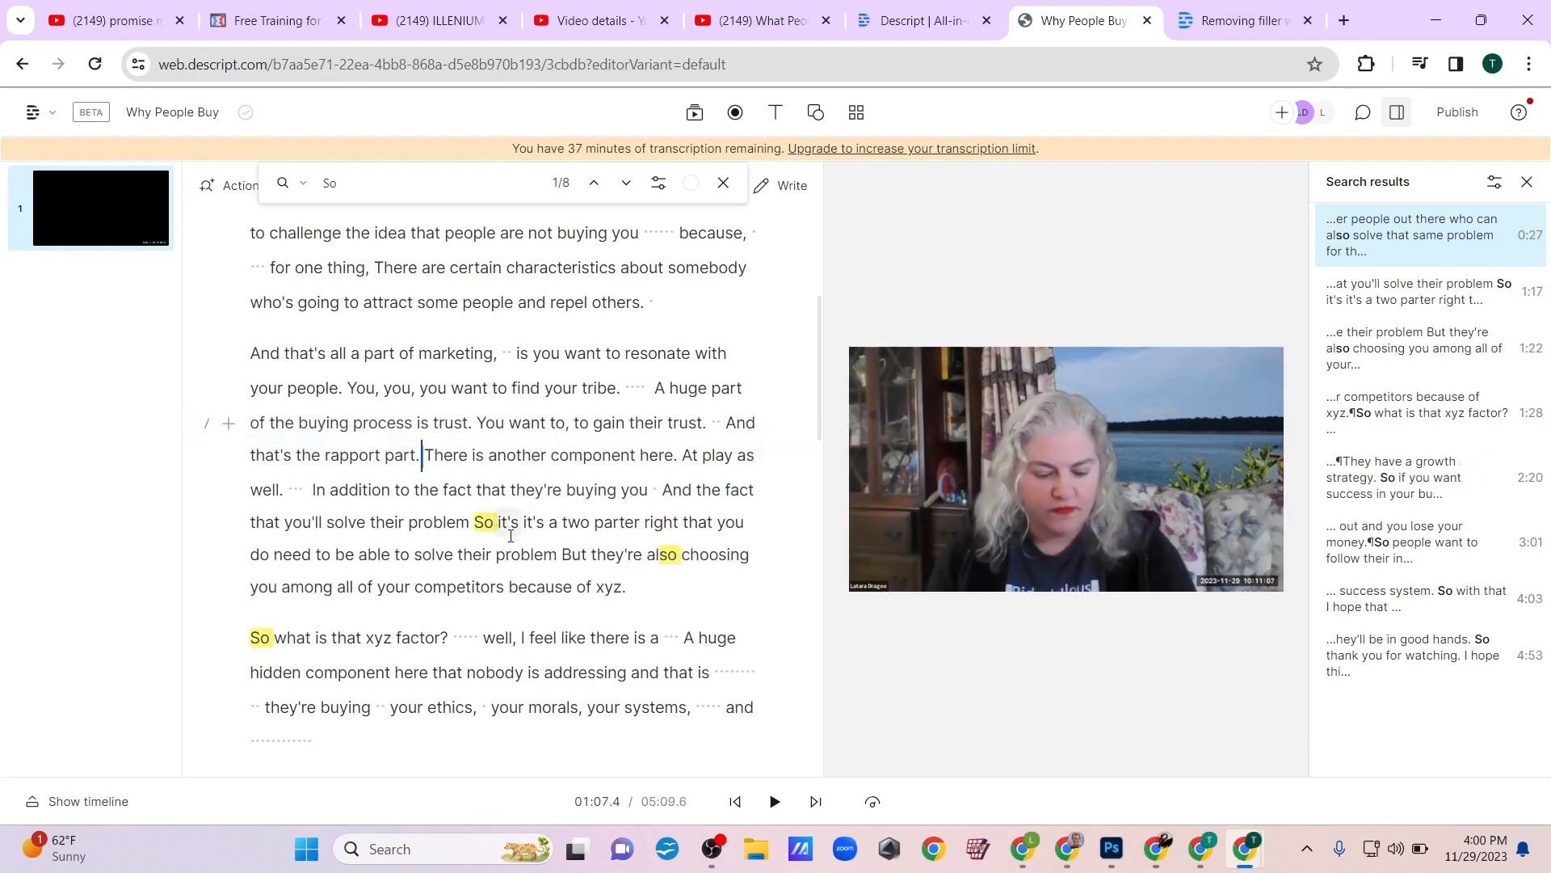
{"action": "left_click_drag", "start_coordinate": [522, 525], "coordinate": [475, 528]}
{"action": "key", "text": "BackSpace"}
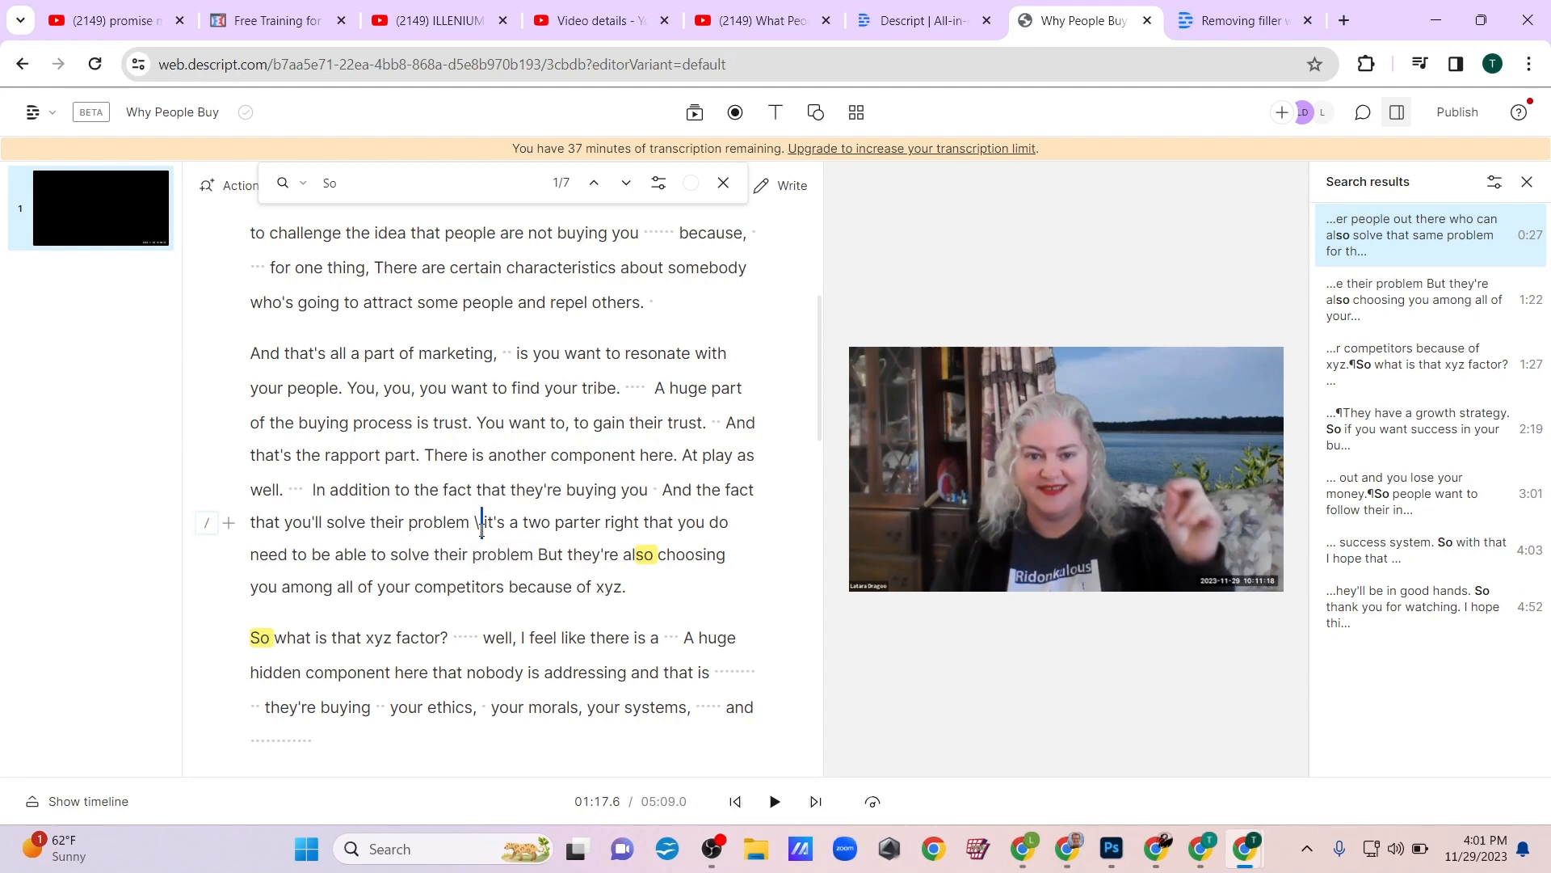
{"action": "key", "text": "fn+c"}
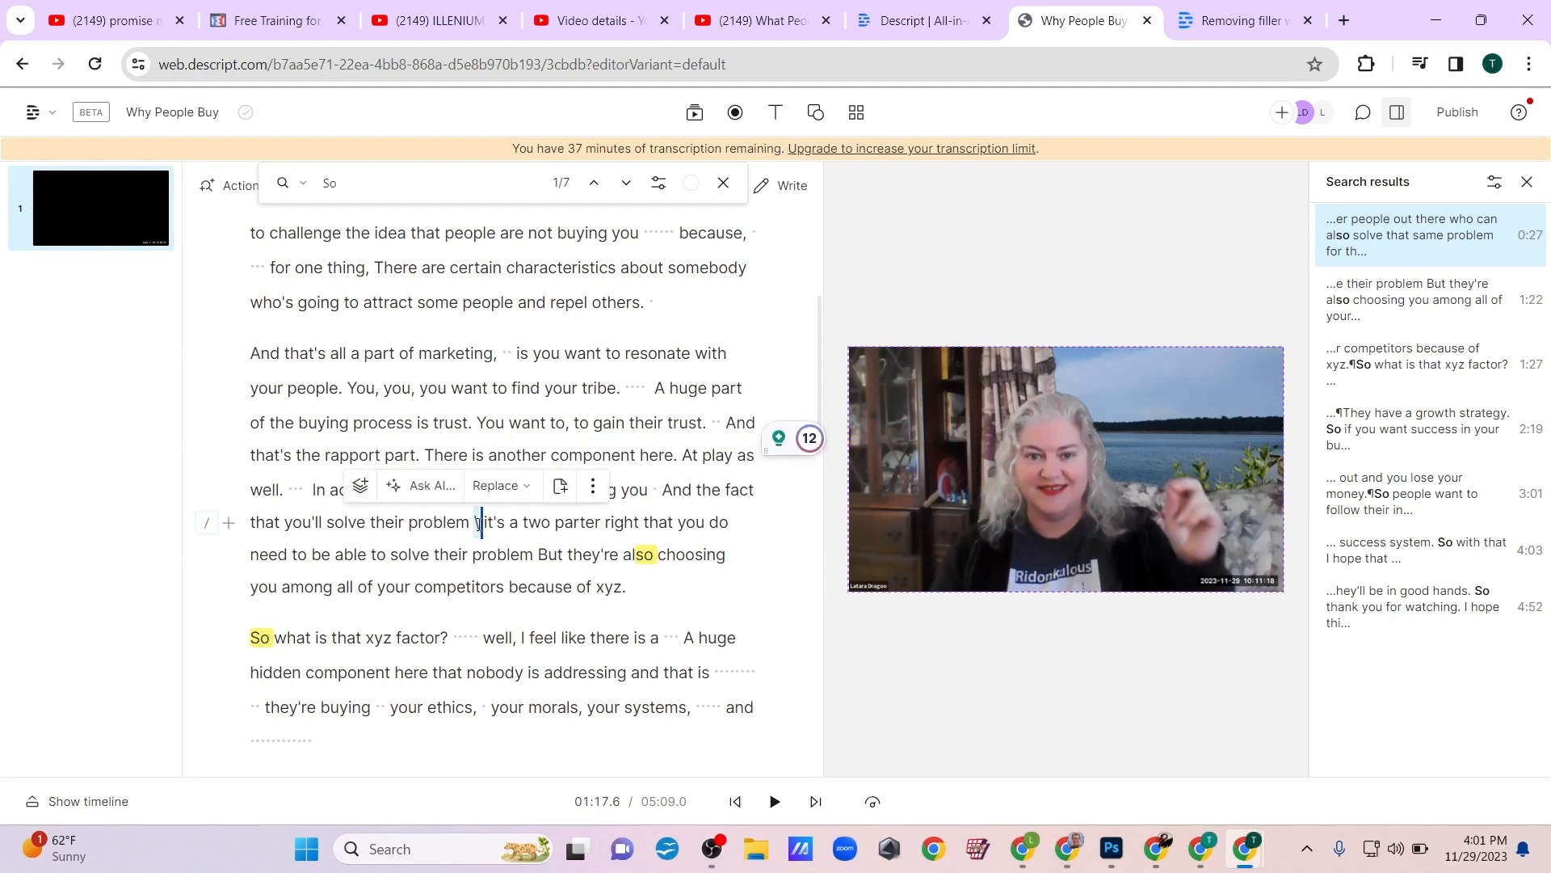
{"action": "key", "text": "BackSpace"}
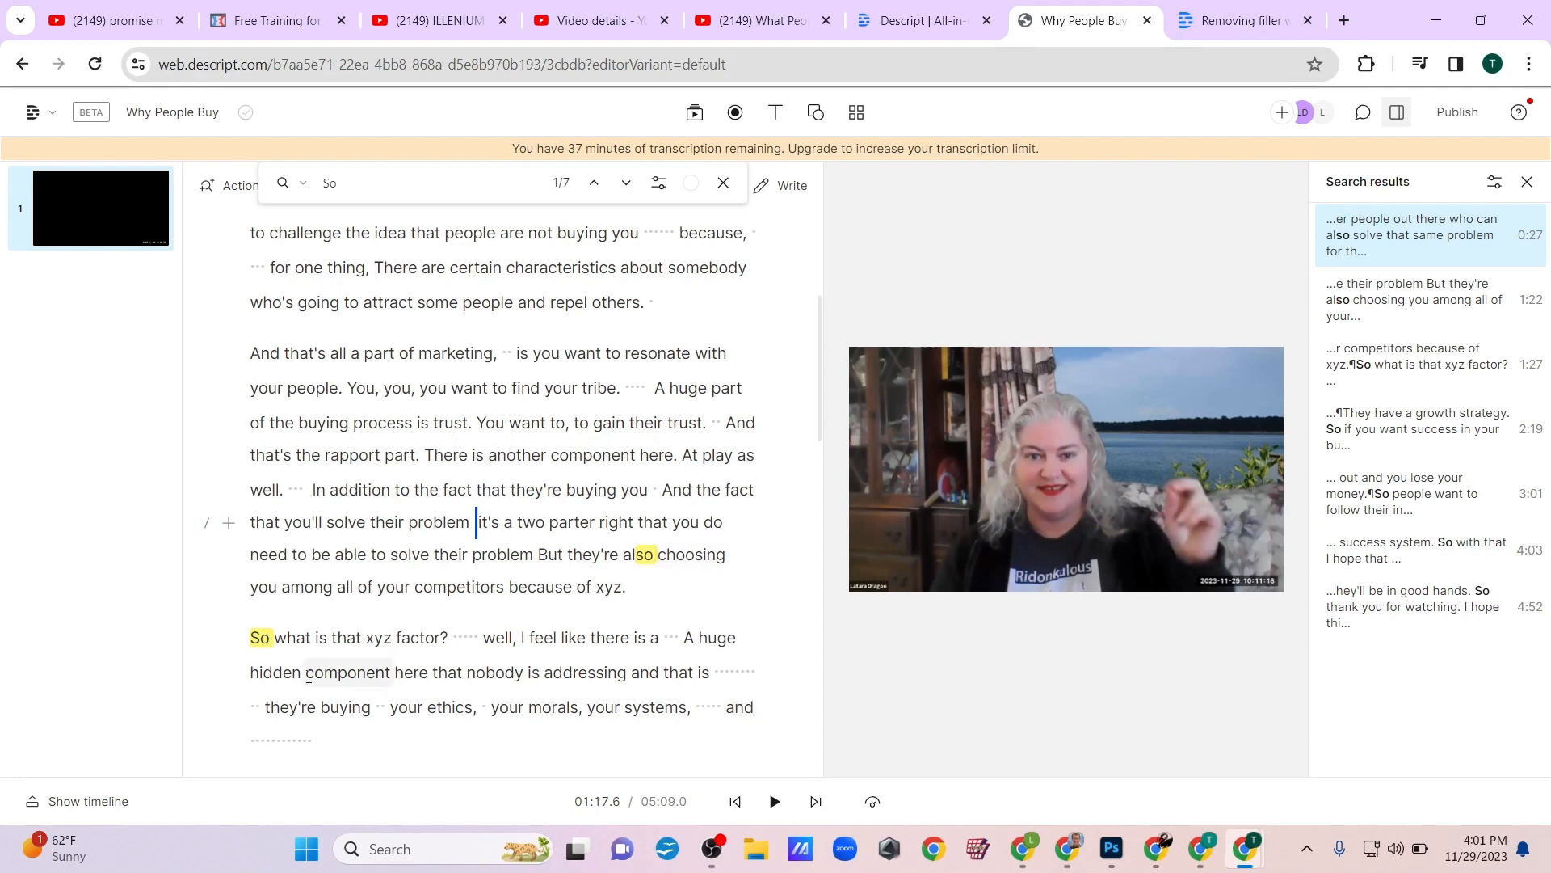
- Delete the passage from "and" through "you know, when you get into," before "let's say", plus the repeated "you," before "you sign a contract"
{"action": "scroll", "coordinate": [503, 673], "scroll_direction": "down", "scroll_amount": 2}
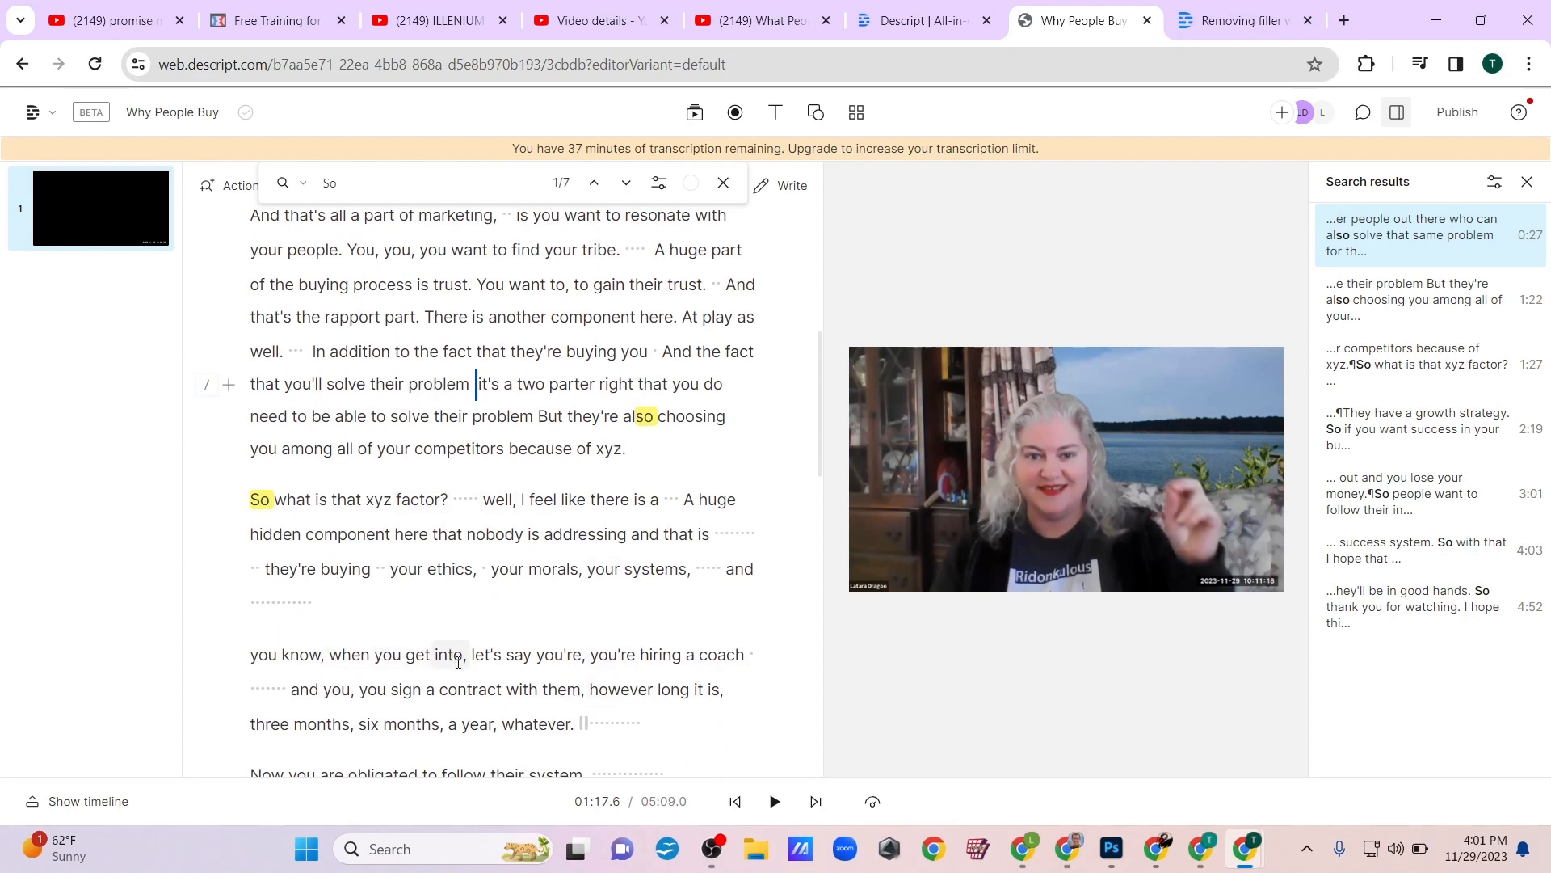
{"action": "left_click_drag", "start_coordinate": [464, 656], "coordinate": [250, 656]}
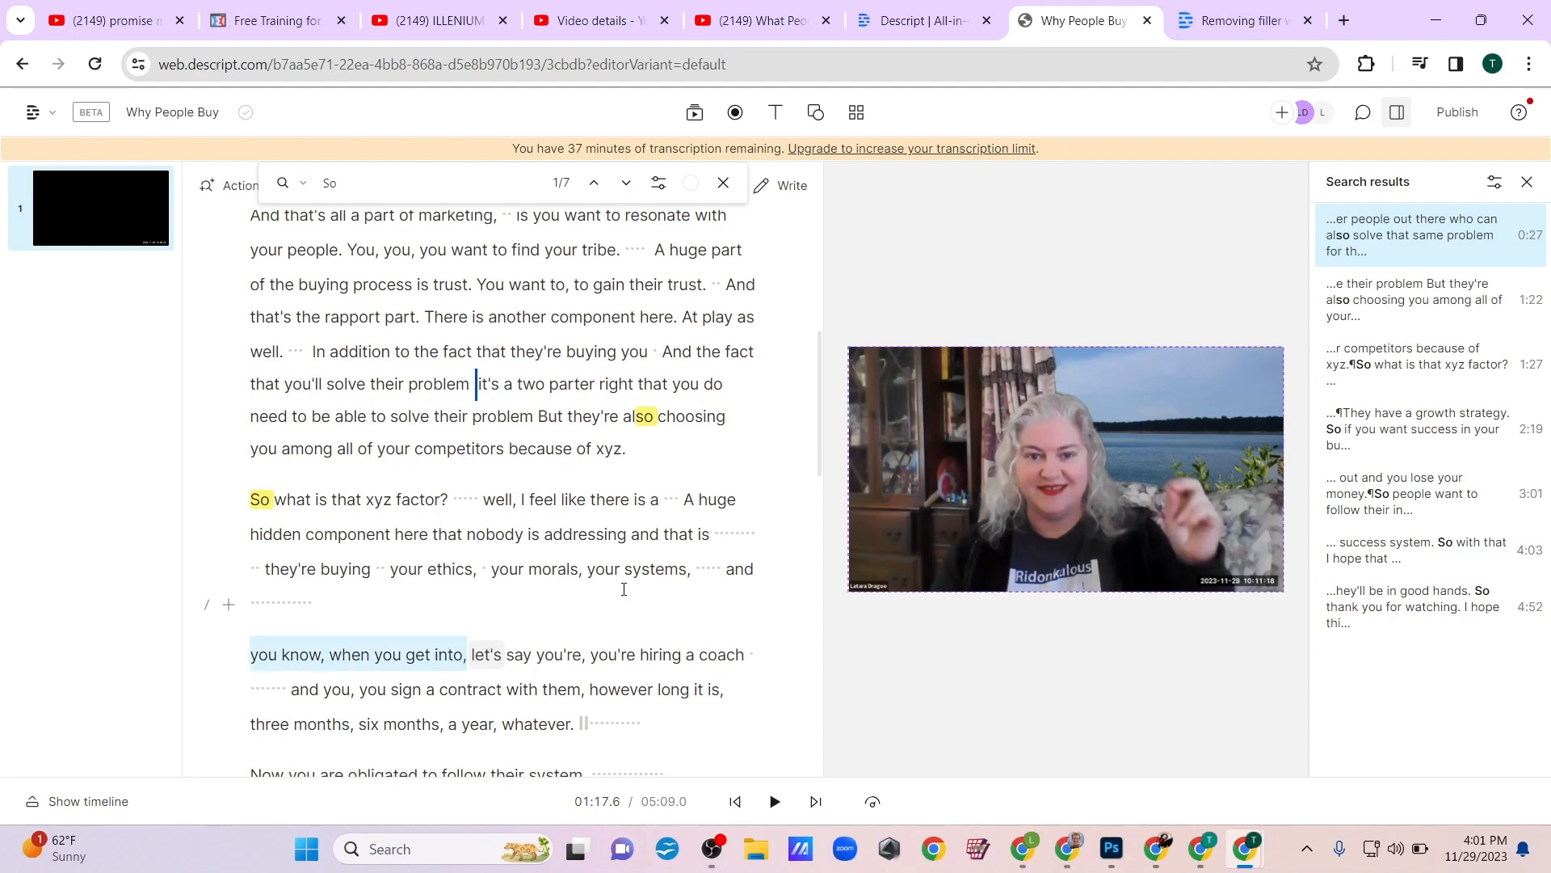
{"action": "left_click_drag", "start_coordinate": [737, 591], "coordinate": [724, 569]}
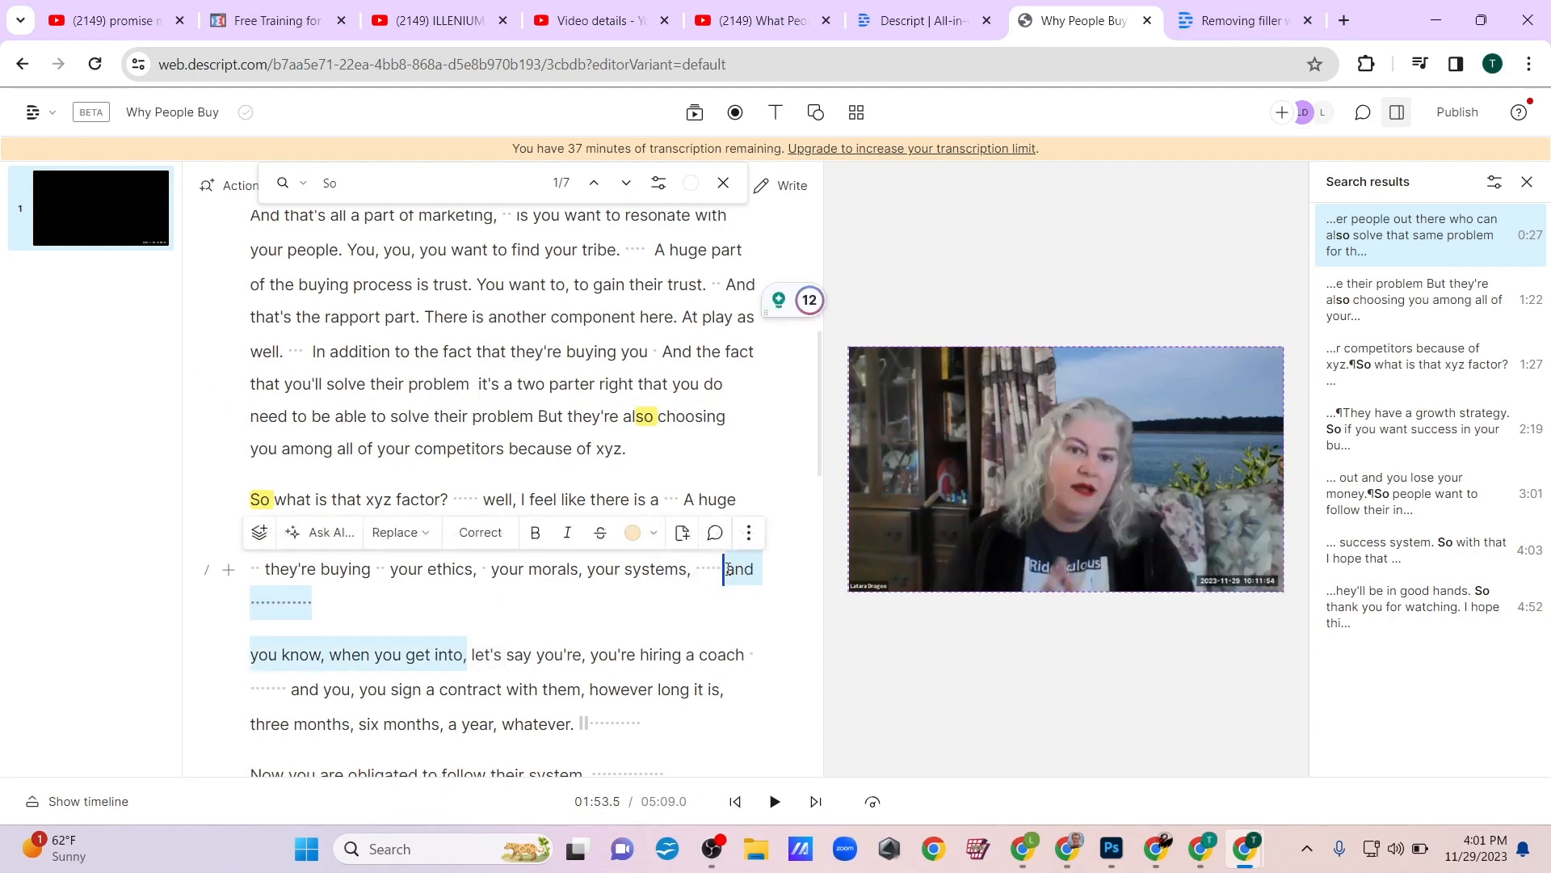
{"action": "key", "text": "BackSpace"}
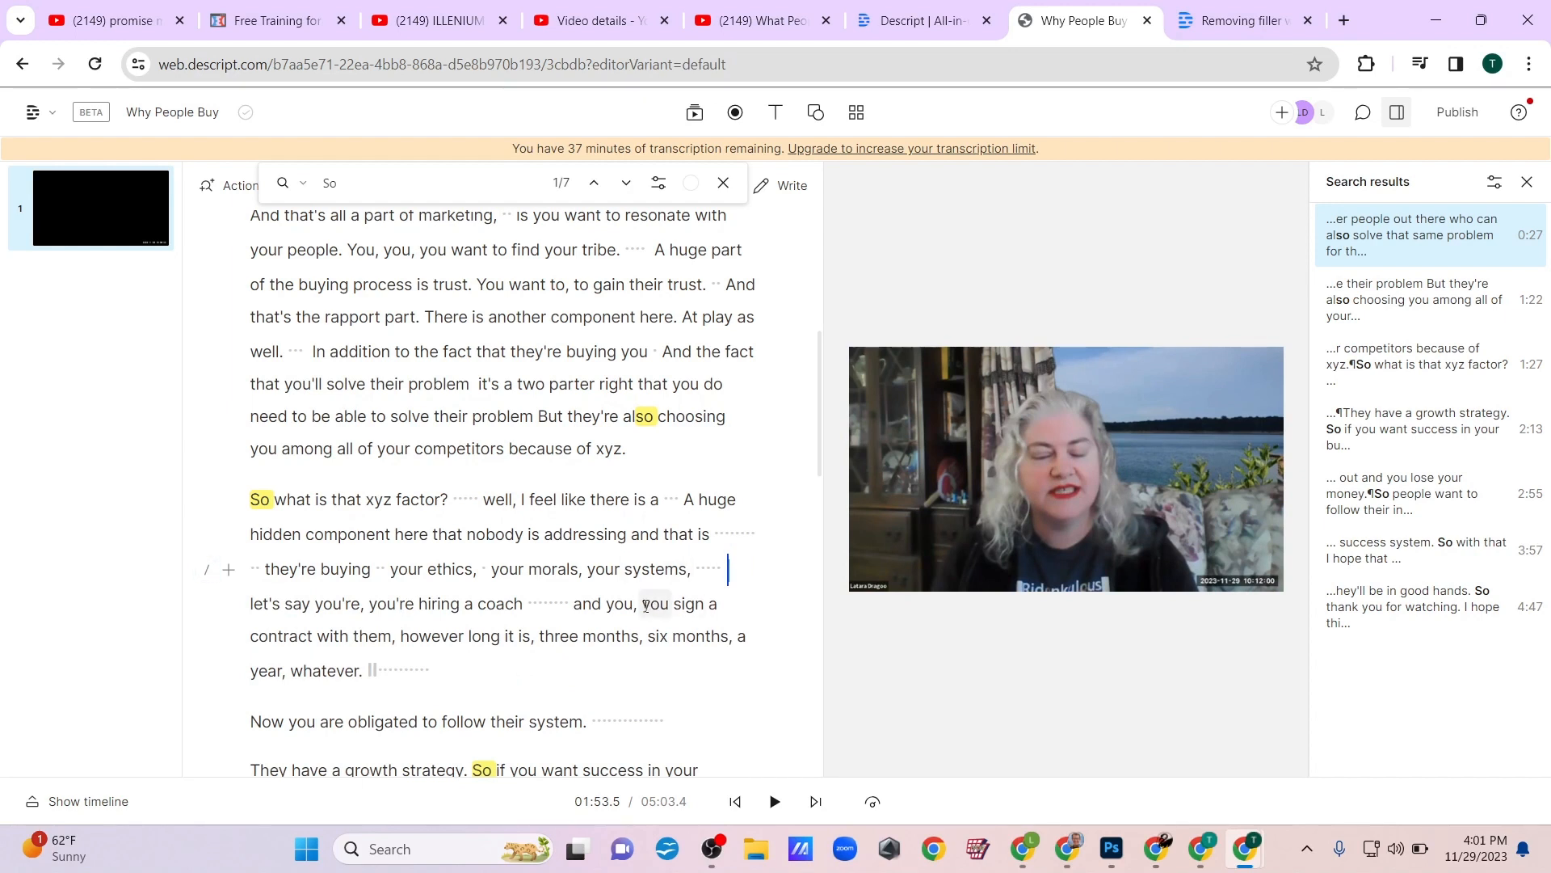
{"action": "double_click", "coordinate": [607, 605]}
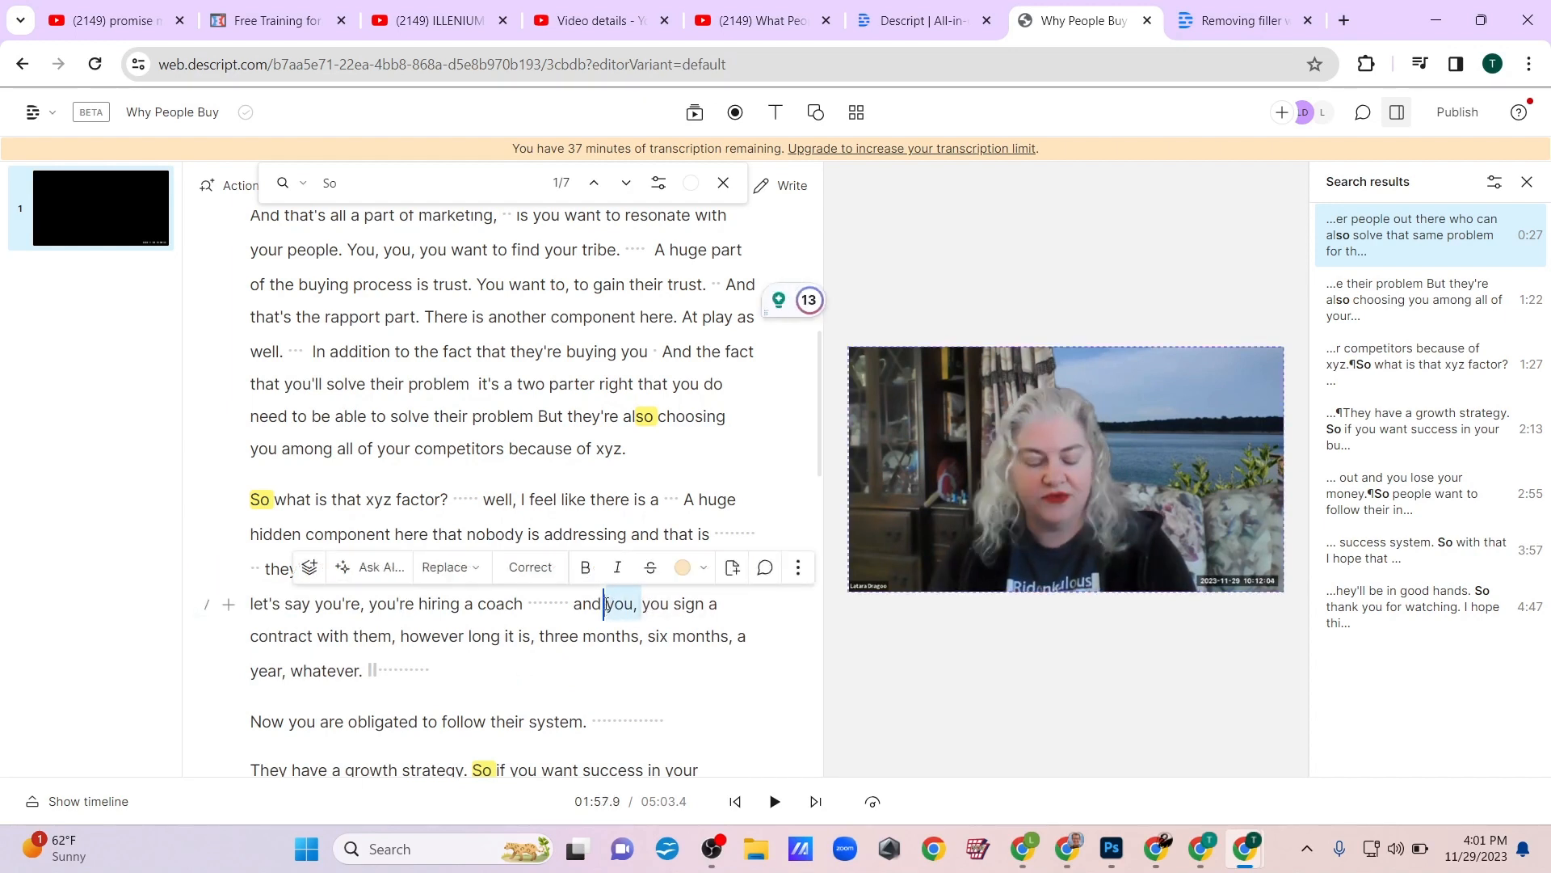
{"action": "key", "text": "BackSpace"}
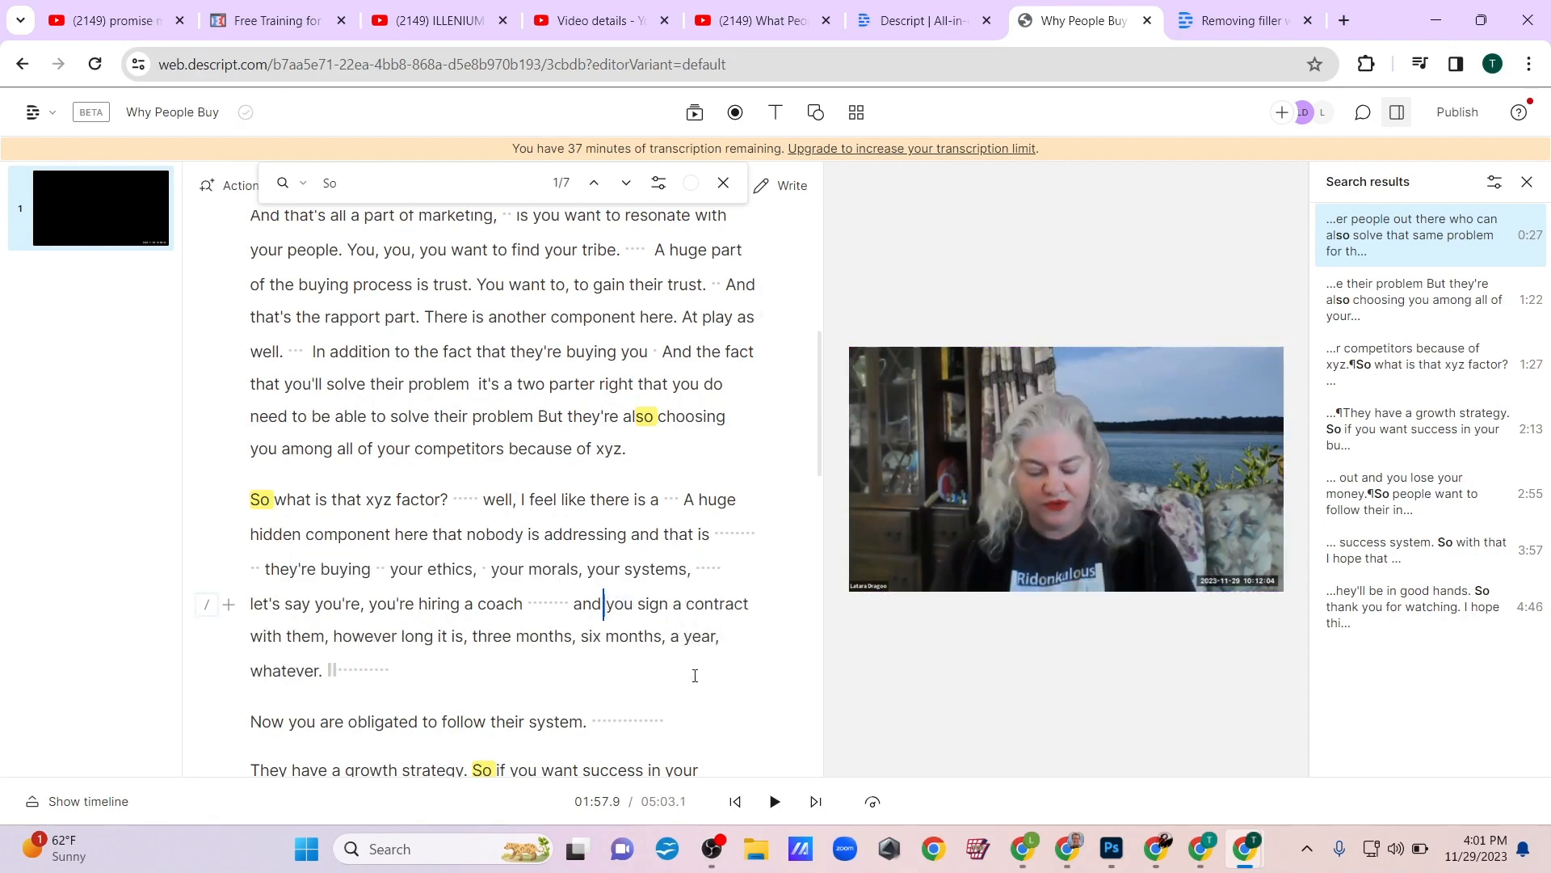
- Play back the sentence starting "let's say you're" and delete the repeated "you're" before "hiring a coach"
{"action": "scroll", "coordinate": [695, 676], "scroll_direction": "down", "scroll_amount": 2}
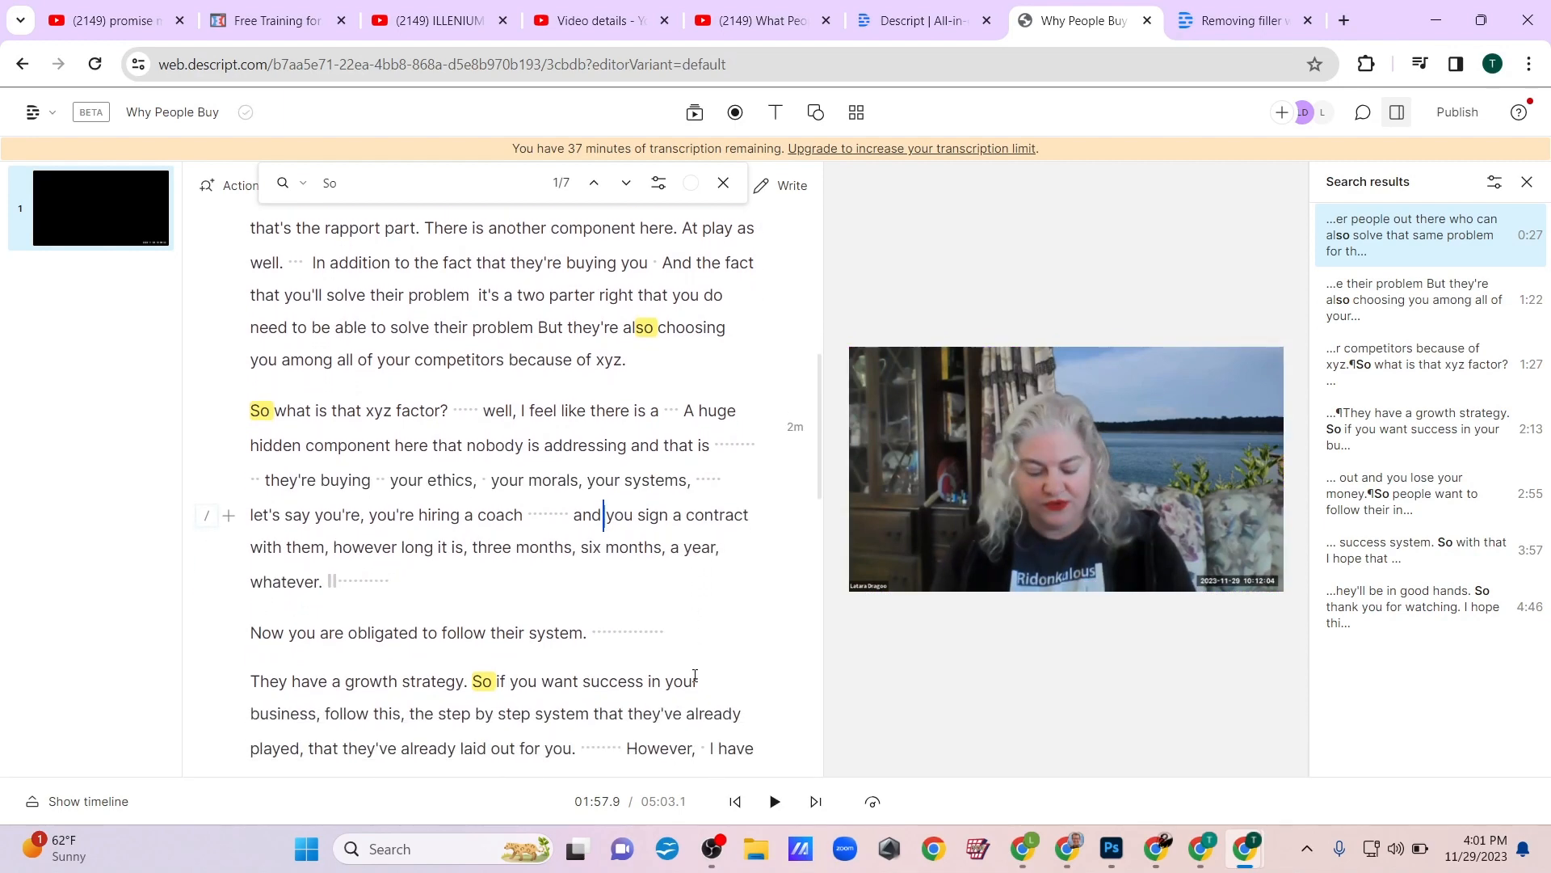
{"action": "scroll", "coordinate": [695, 676], "scroll_direction": "down", "scroll_amount": 3}
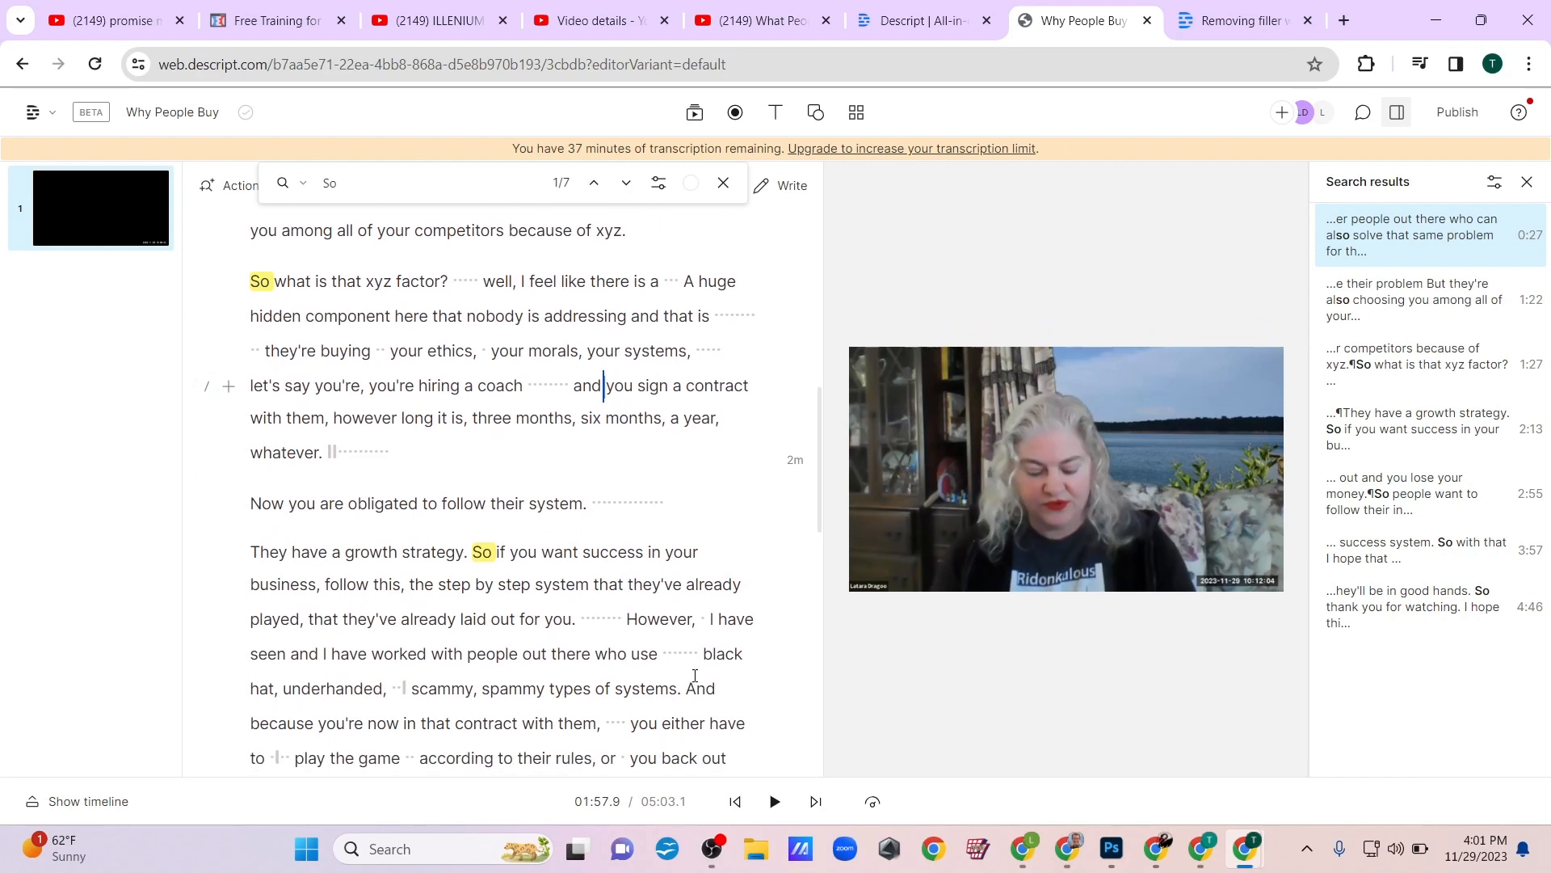
{"action": "scroll", "coordinate": [695, 676], "scroll_direction": "down", "scroll_amount": 1}
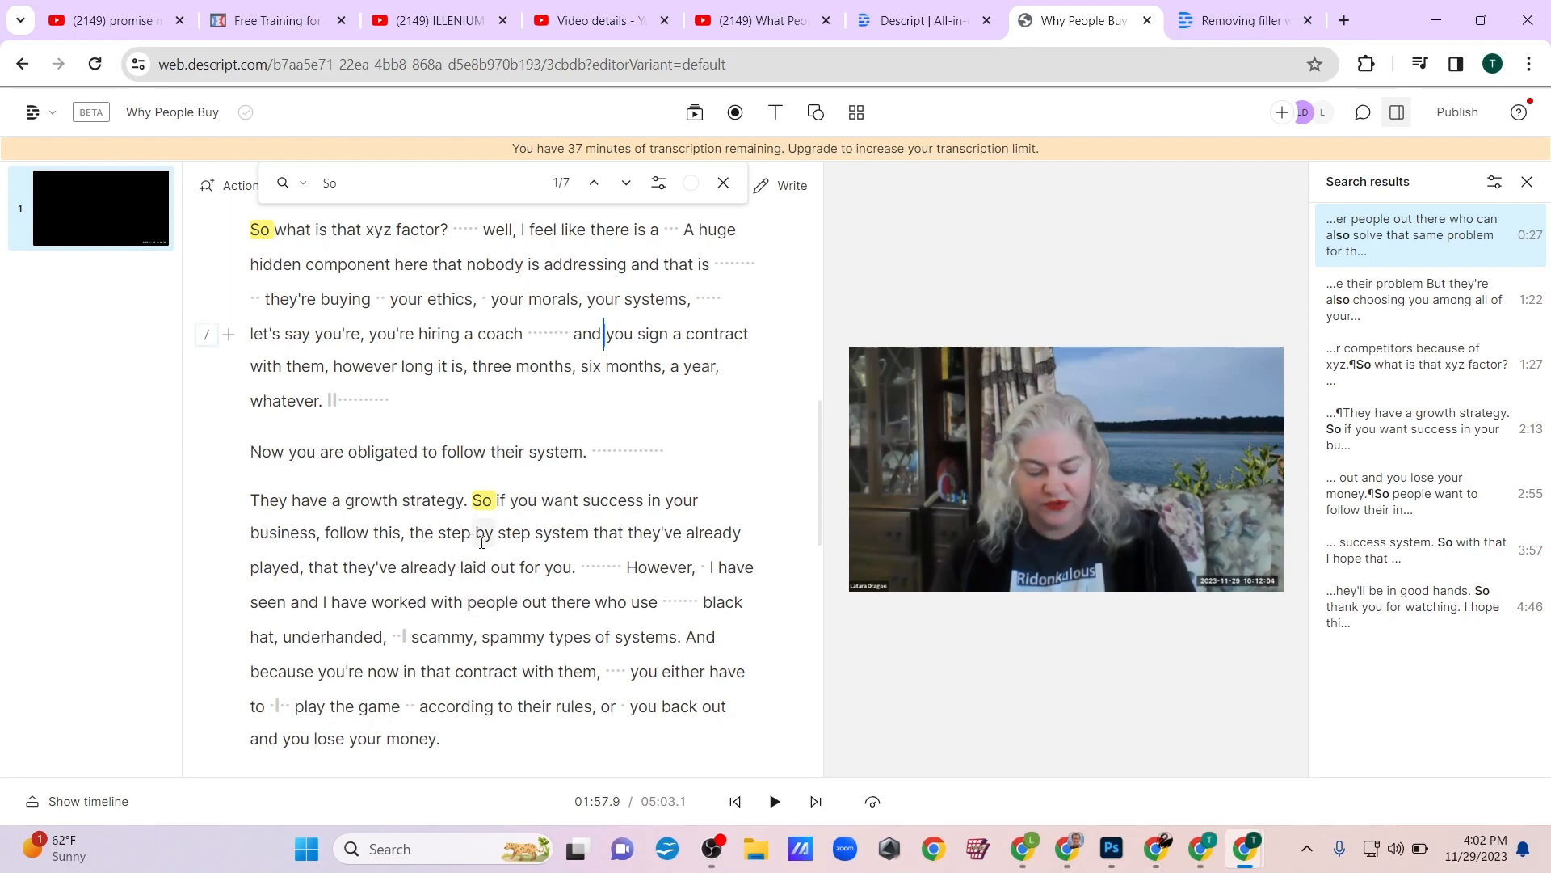
{"action": "scroll", "coordinate": [566, 501], "scroll_direction": "up", "scroll_amount": 1}
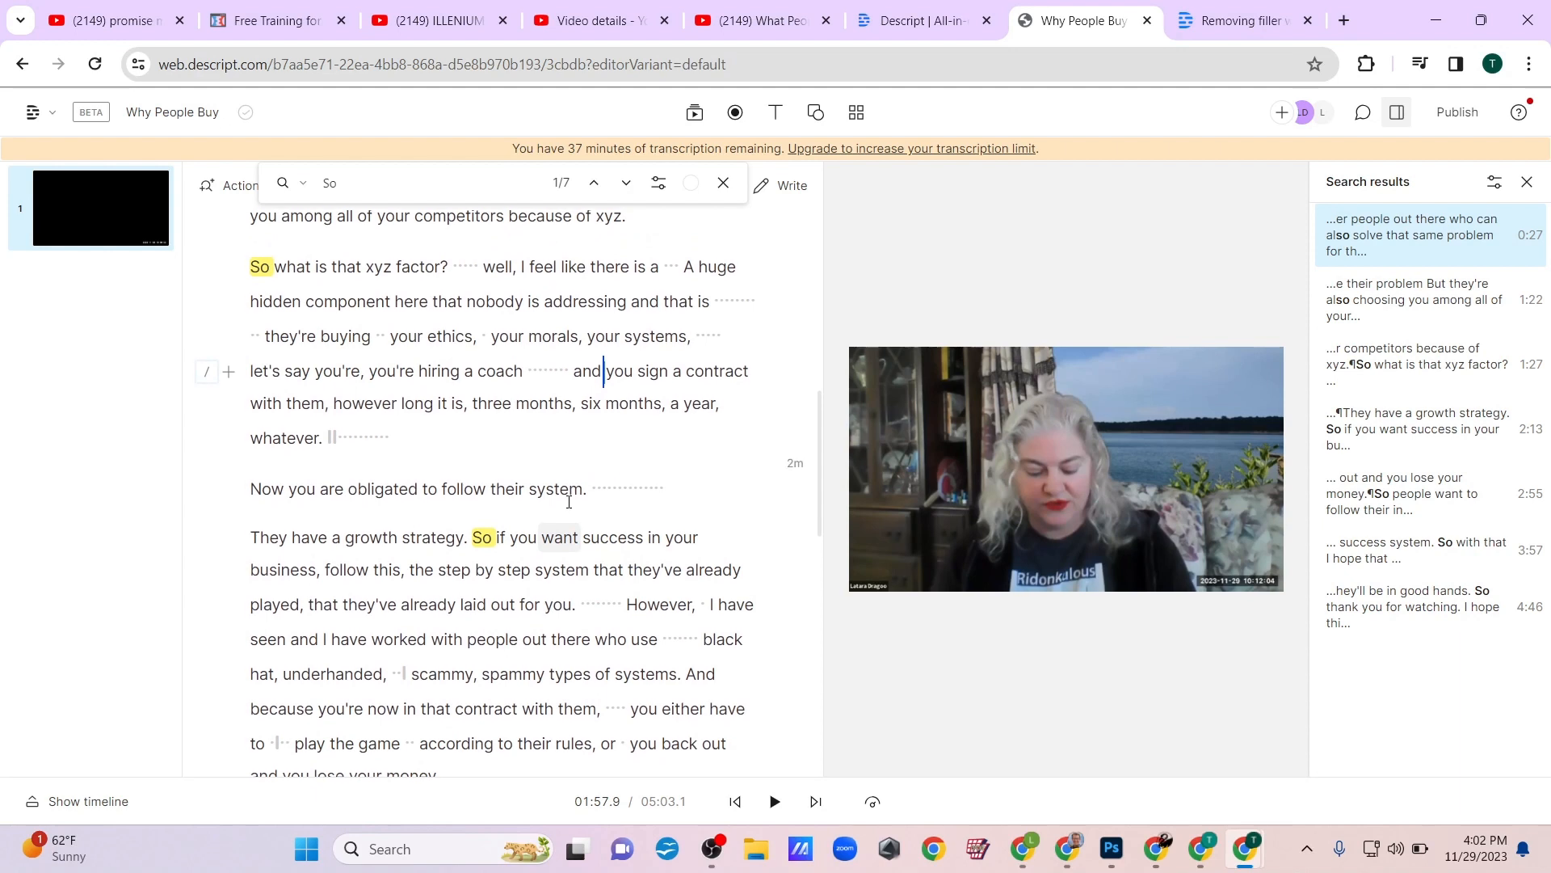
{"action": "scroll", "coordinate": [566, 493], "scroll_direction": "down", "scroll_amount": 1}
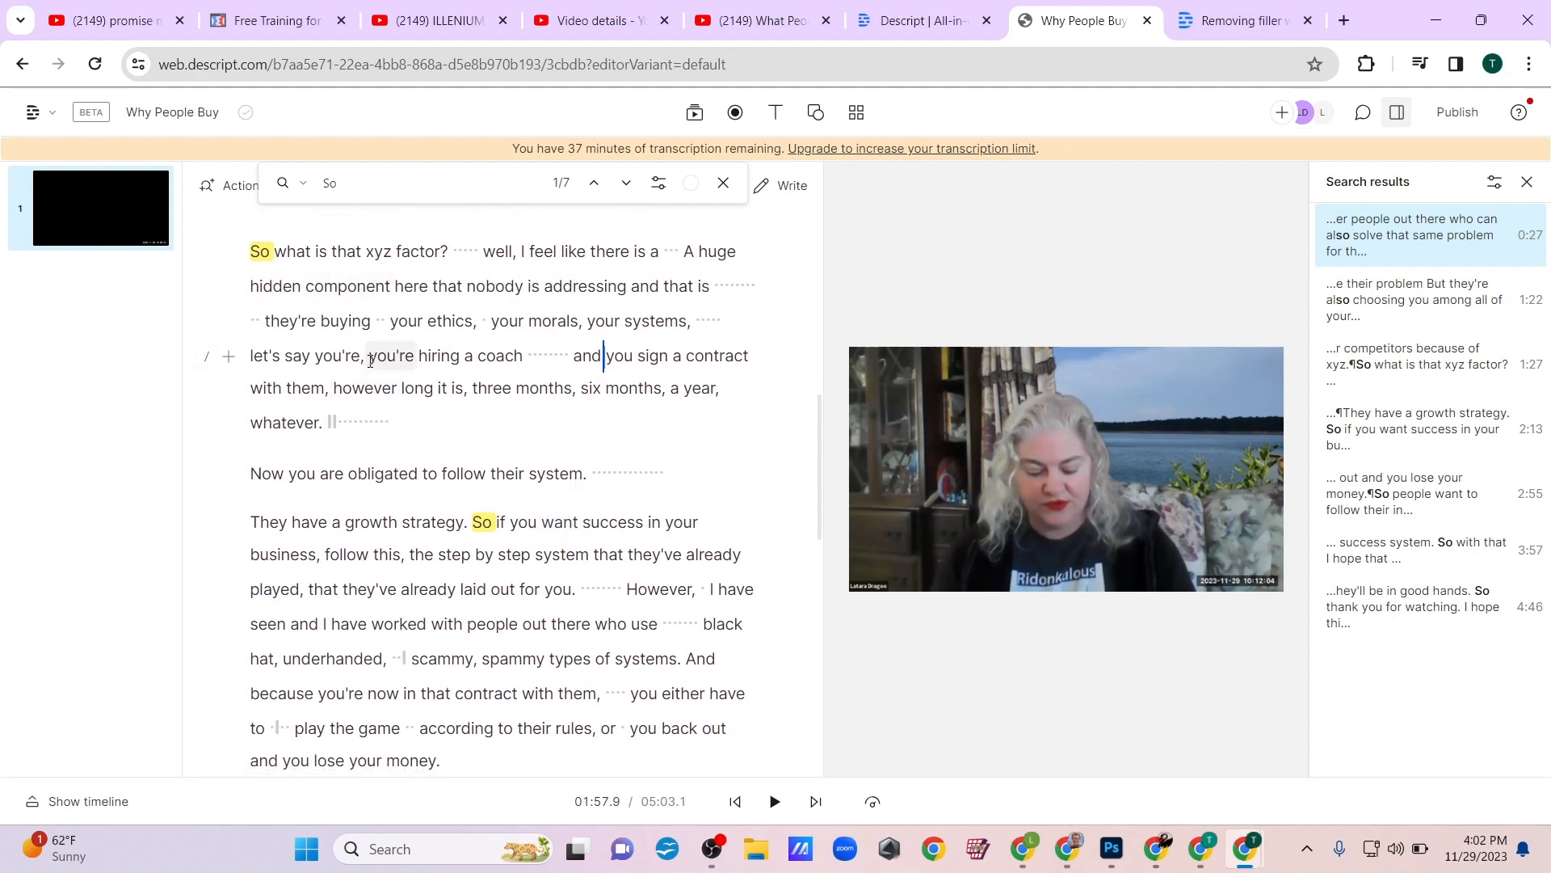
{"action": "left_click", "coordinate": [314, 357]}
{"action": "left_click", "coordinate": [253, 355]}
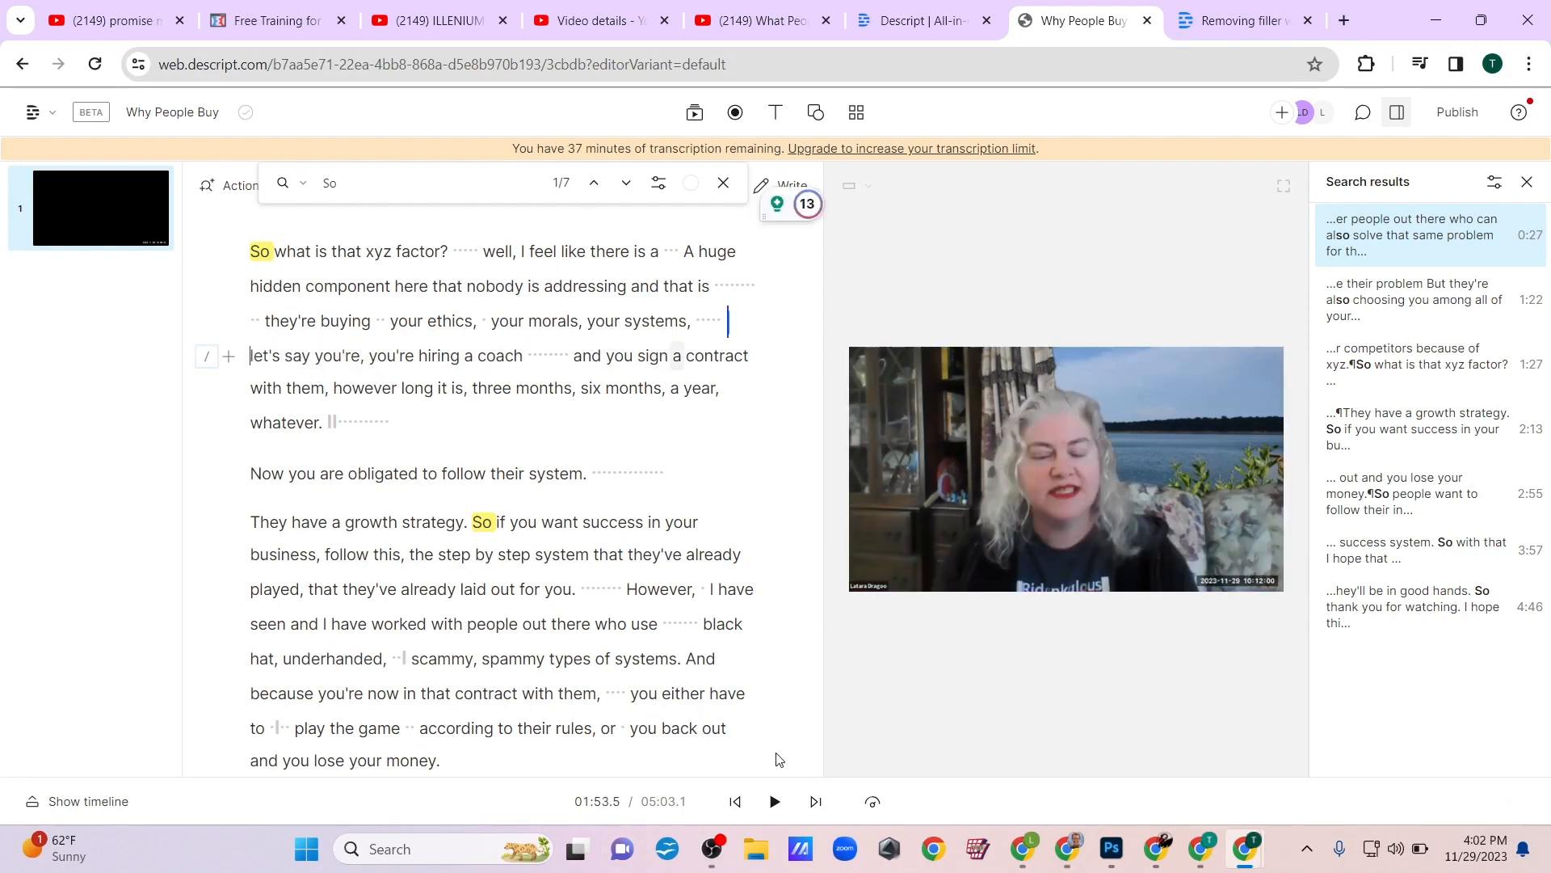
{"action": "left_click", "coordinate": [777, 802]}
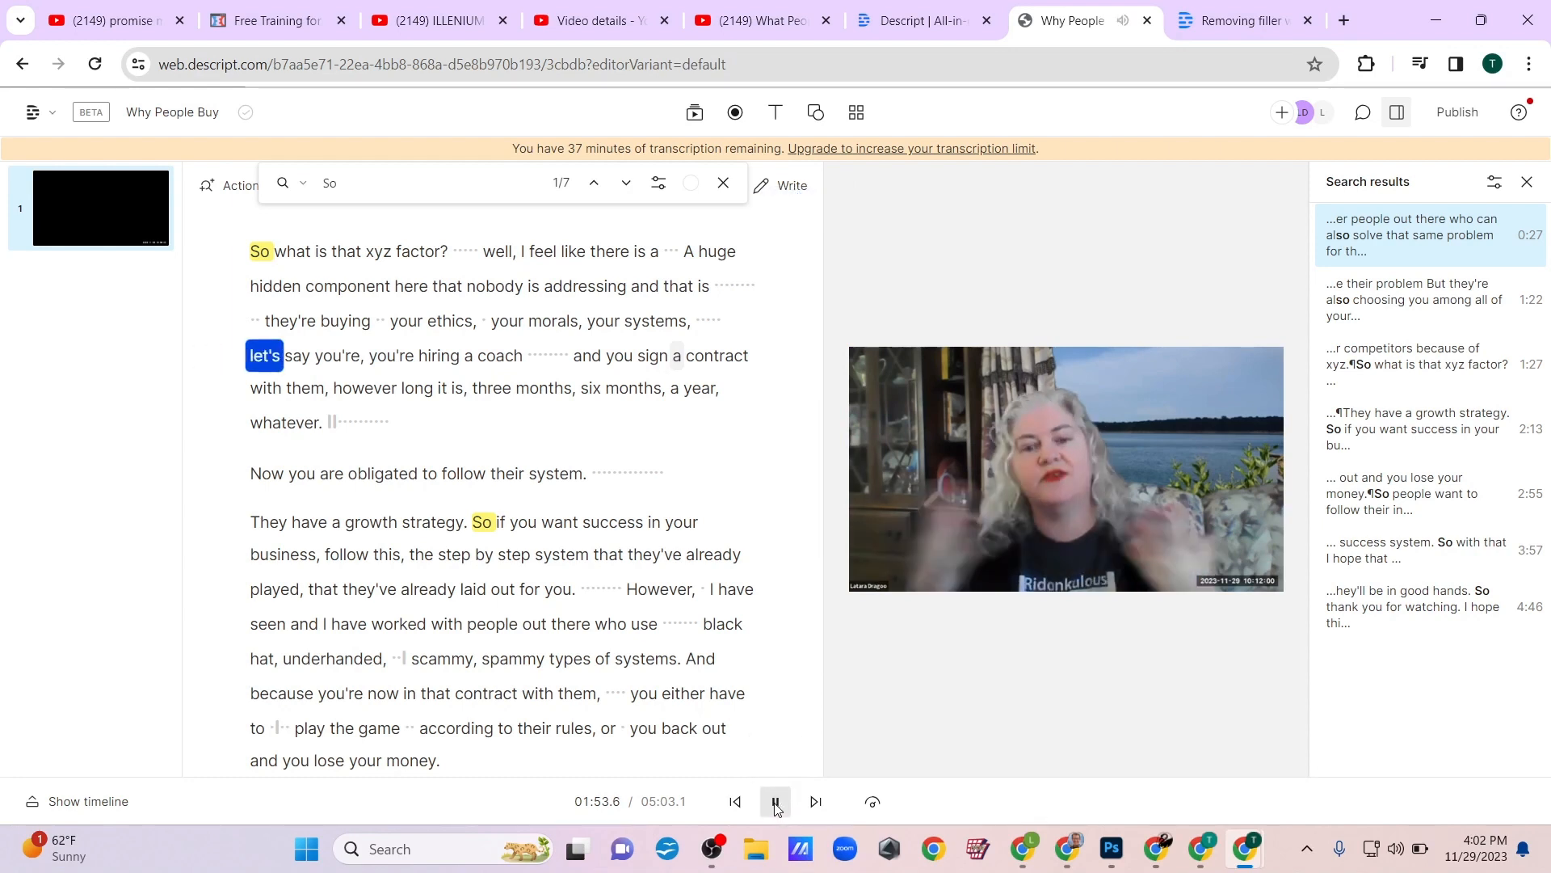
{"action": "left_click", "coordinate": [777, 802]}
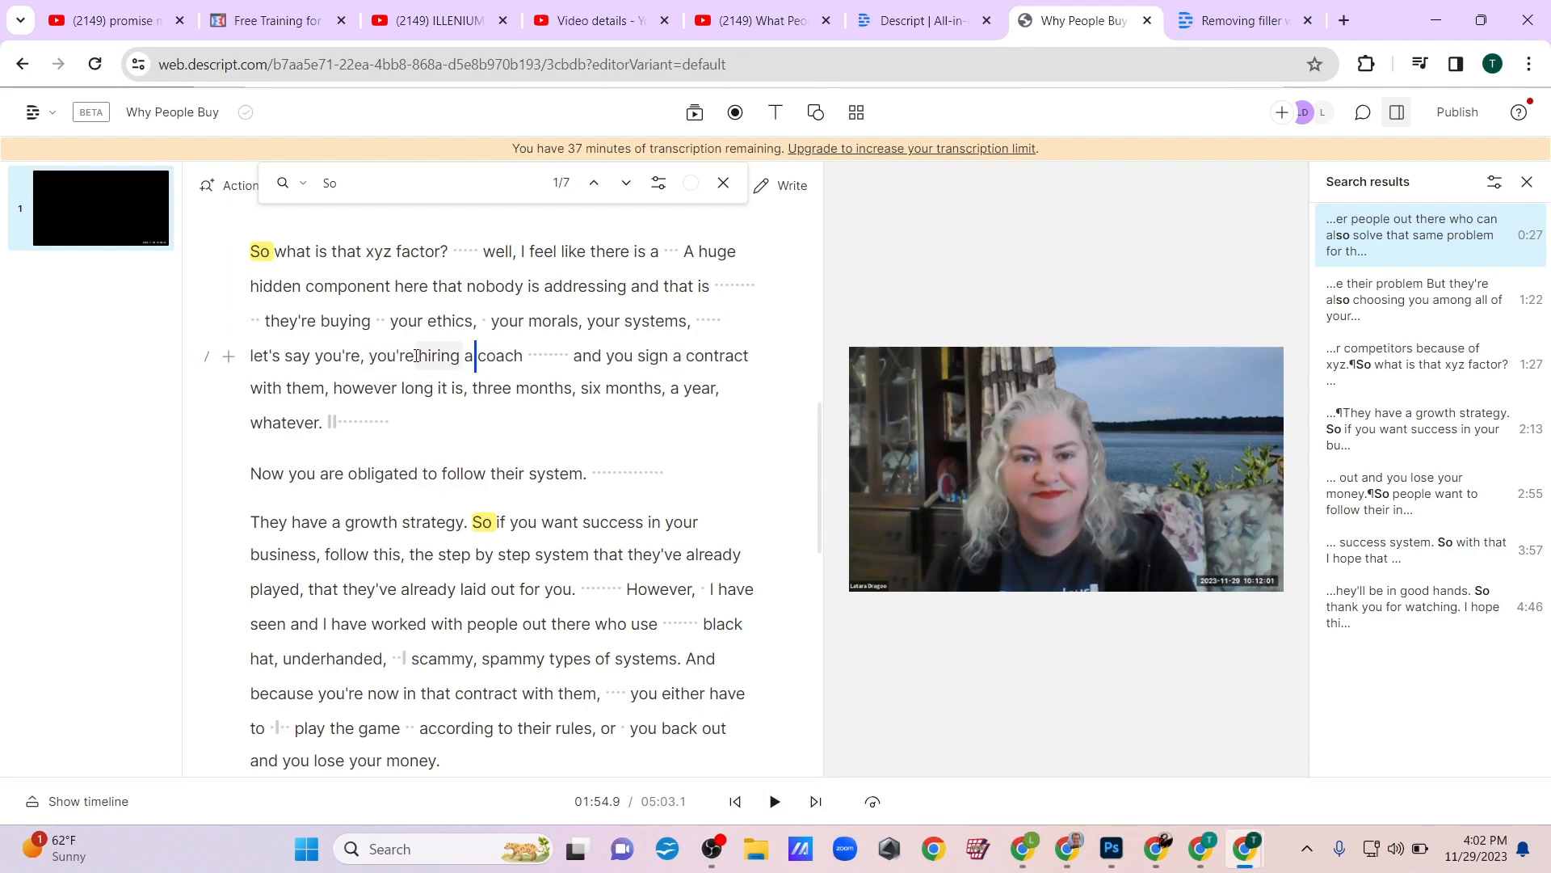
{"action": "double_click", "coordinate": [383, 356]}
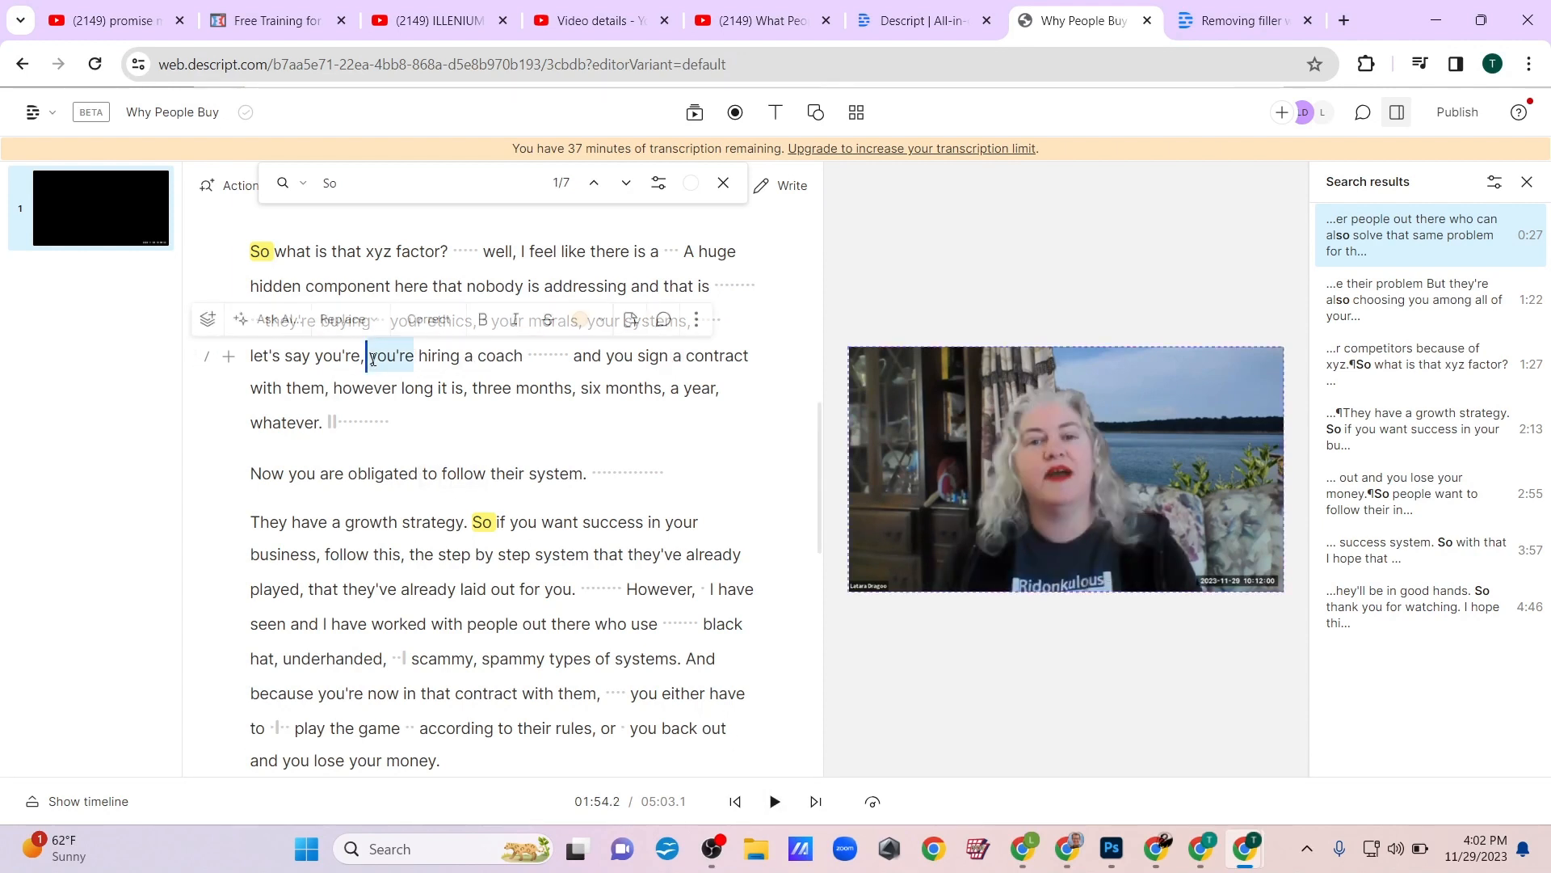
{"action": "key", "text": "BackSpace"}
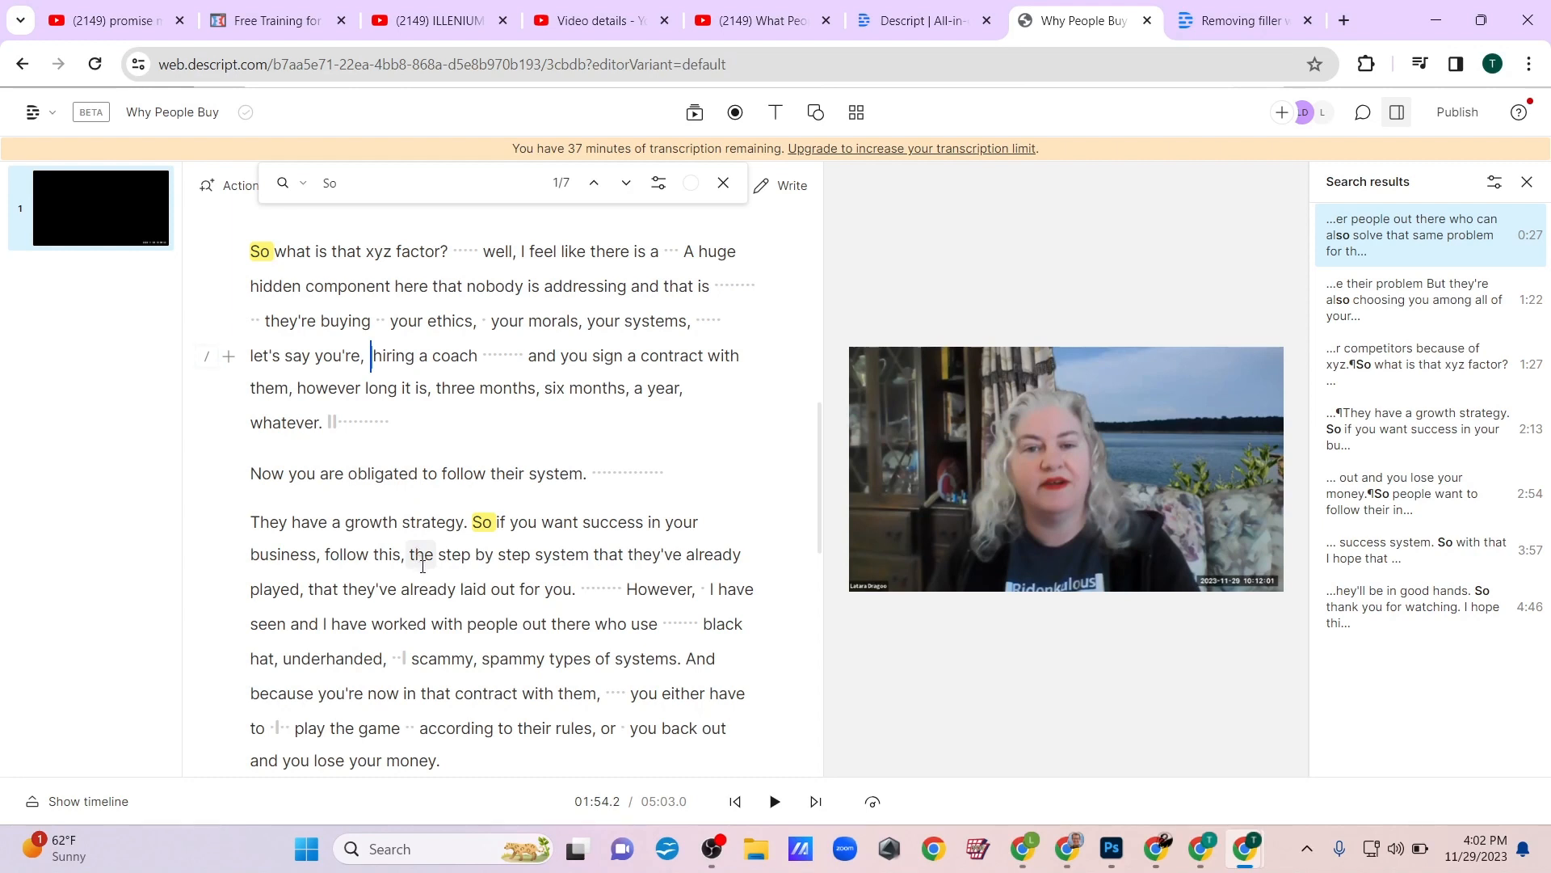
- Listen from "follow this", delete "the" before "step by step system", and play the edited passage to check it
{"action": "left_click", "coordinate": [327, 555]}
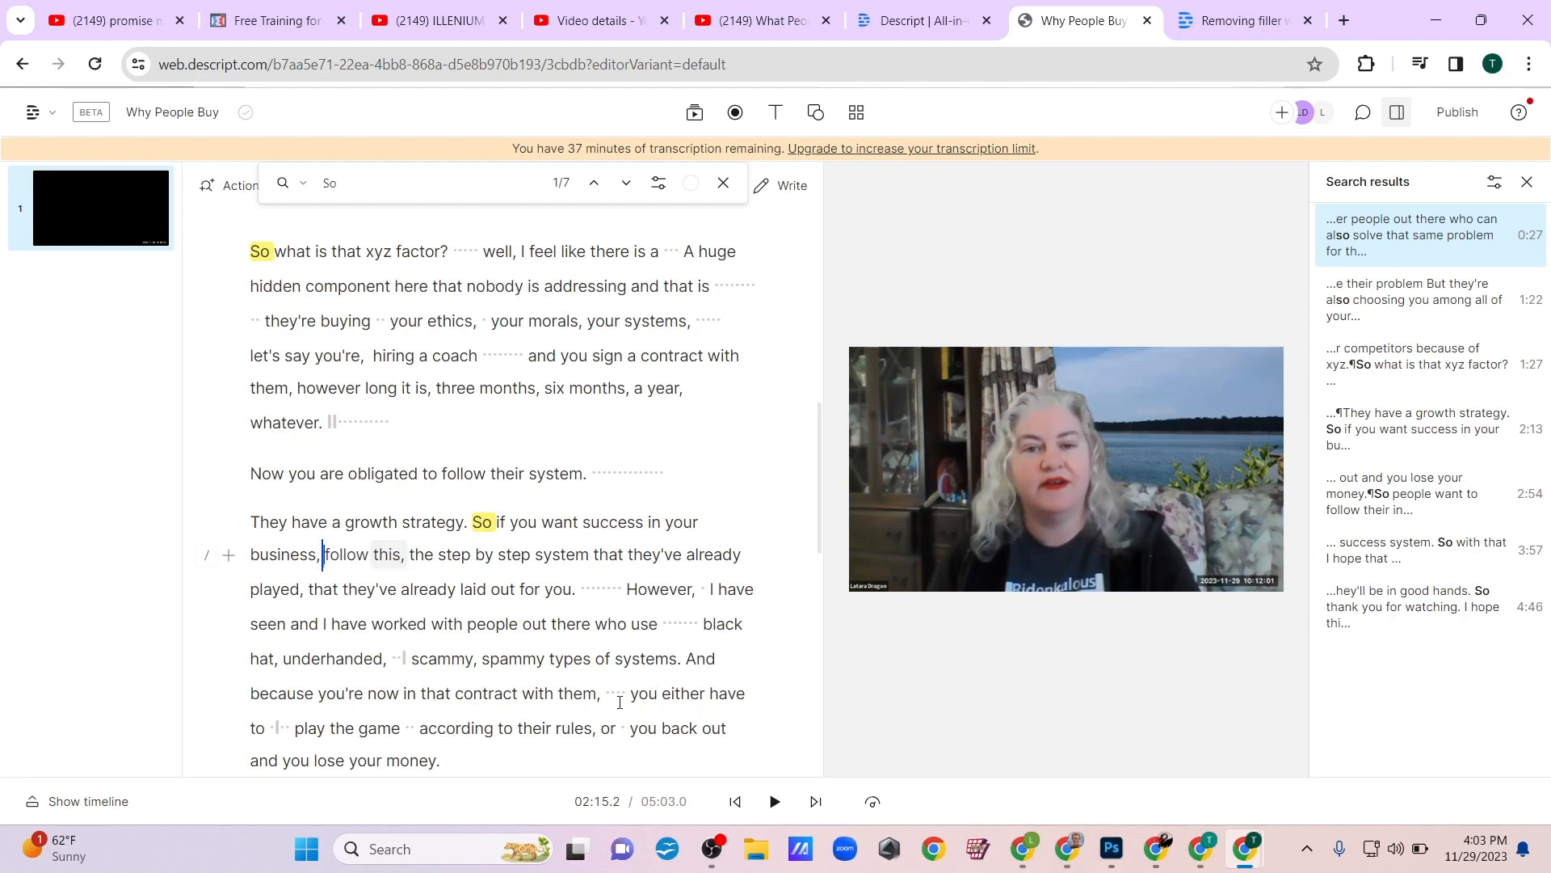
{"action": "left_click", "coordinate": [773, 802]}
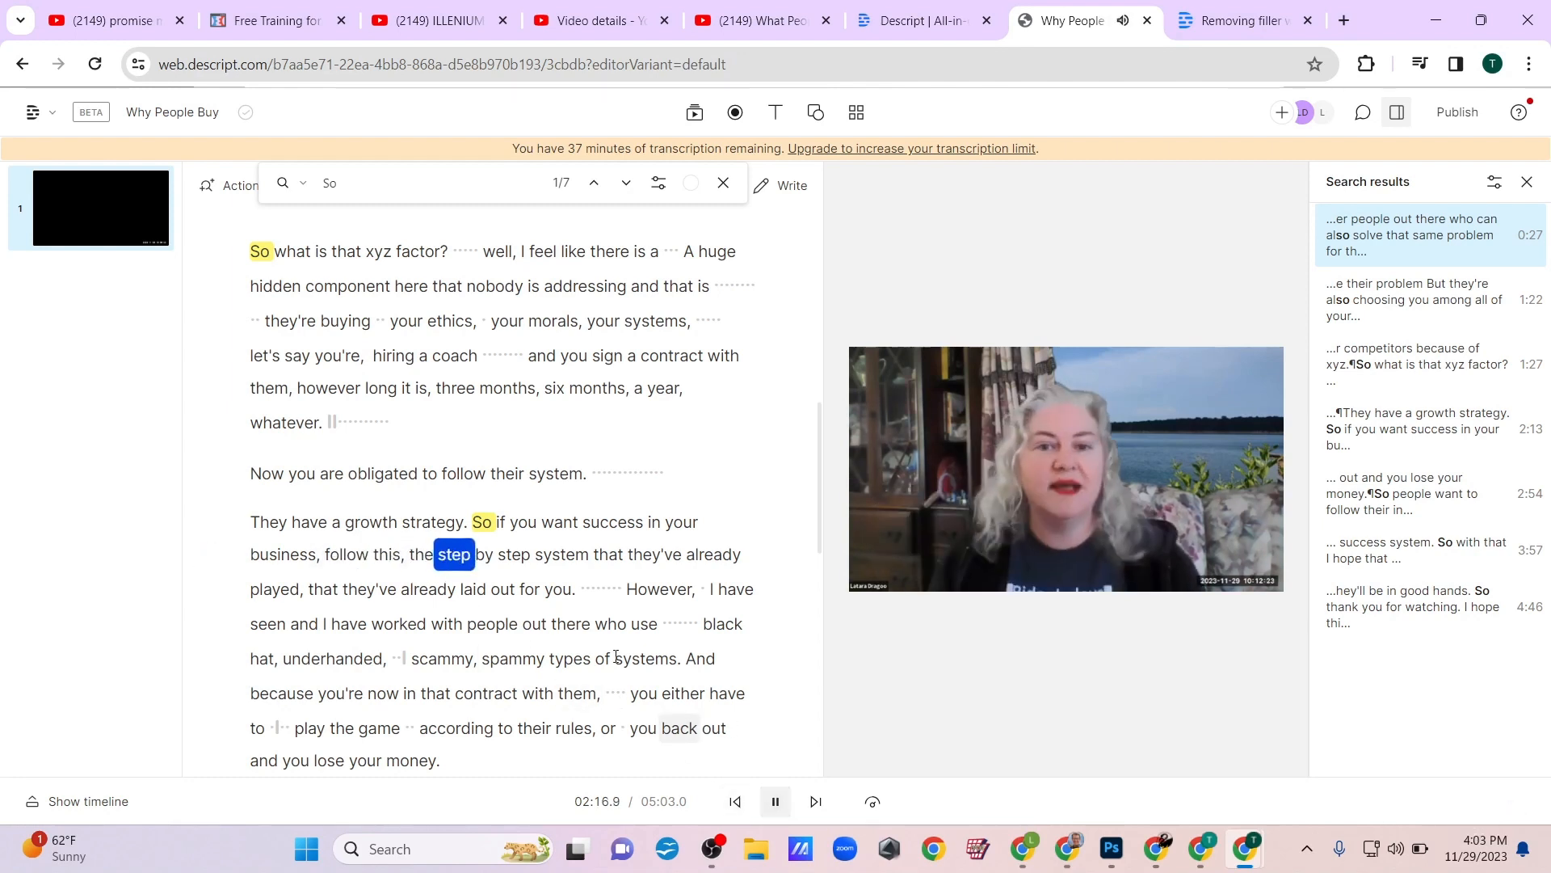
{"action": "left_click", "coordinate": [774, 804]}
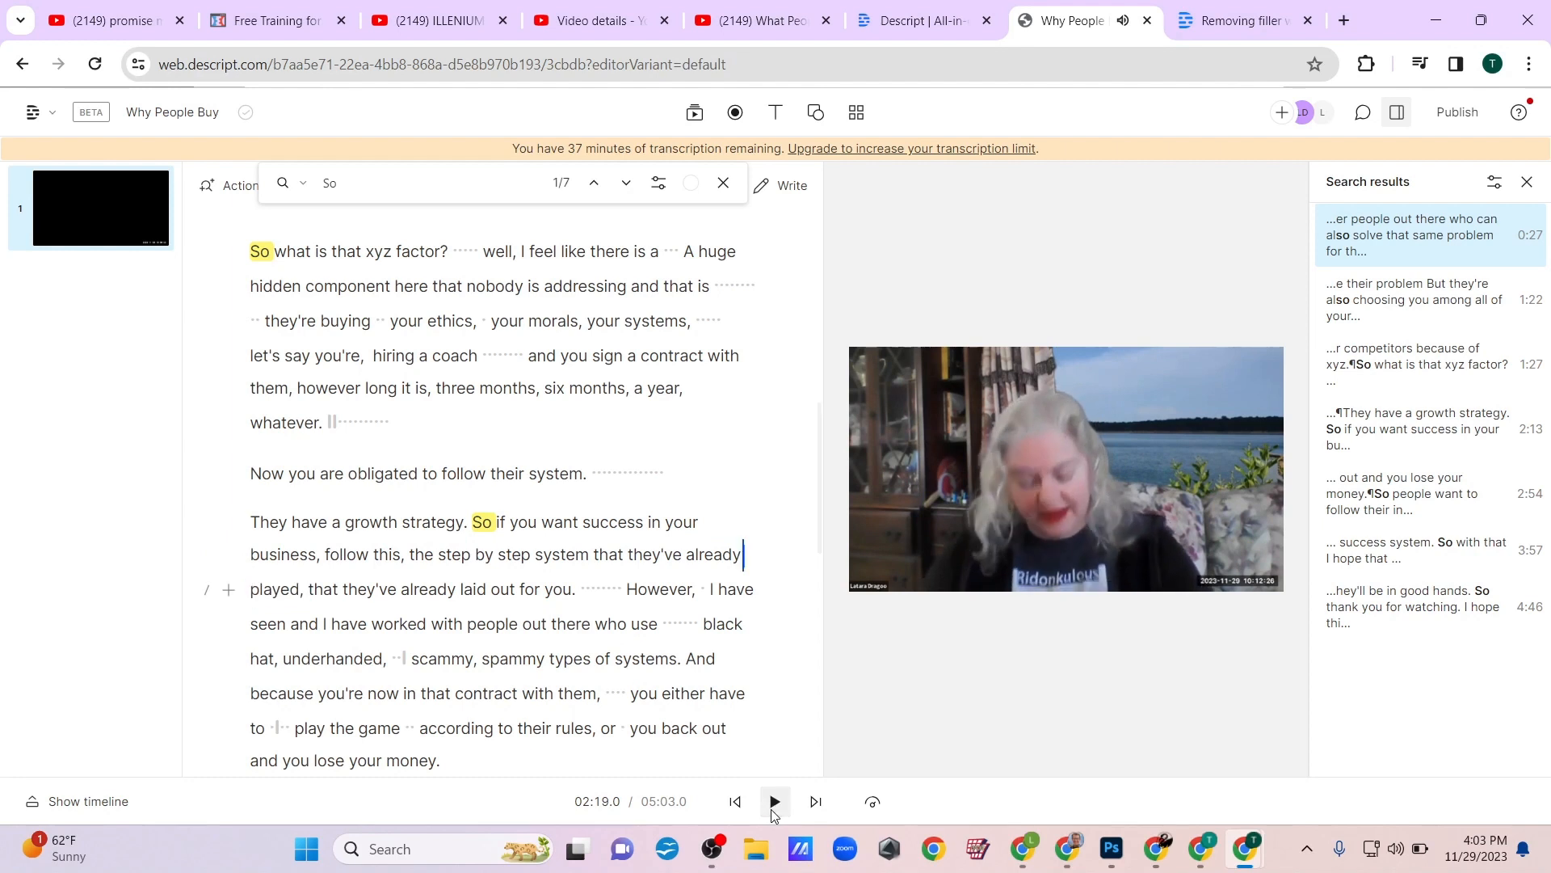
{"action": "double_click", "coordinate": [419, 554]}
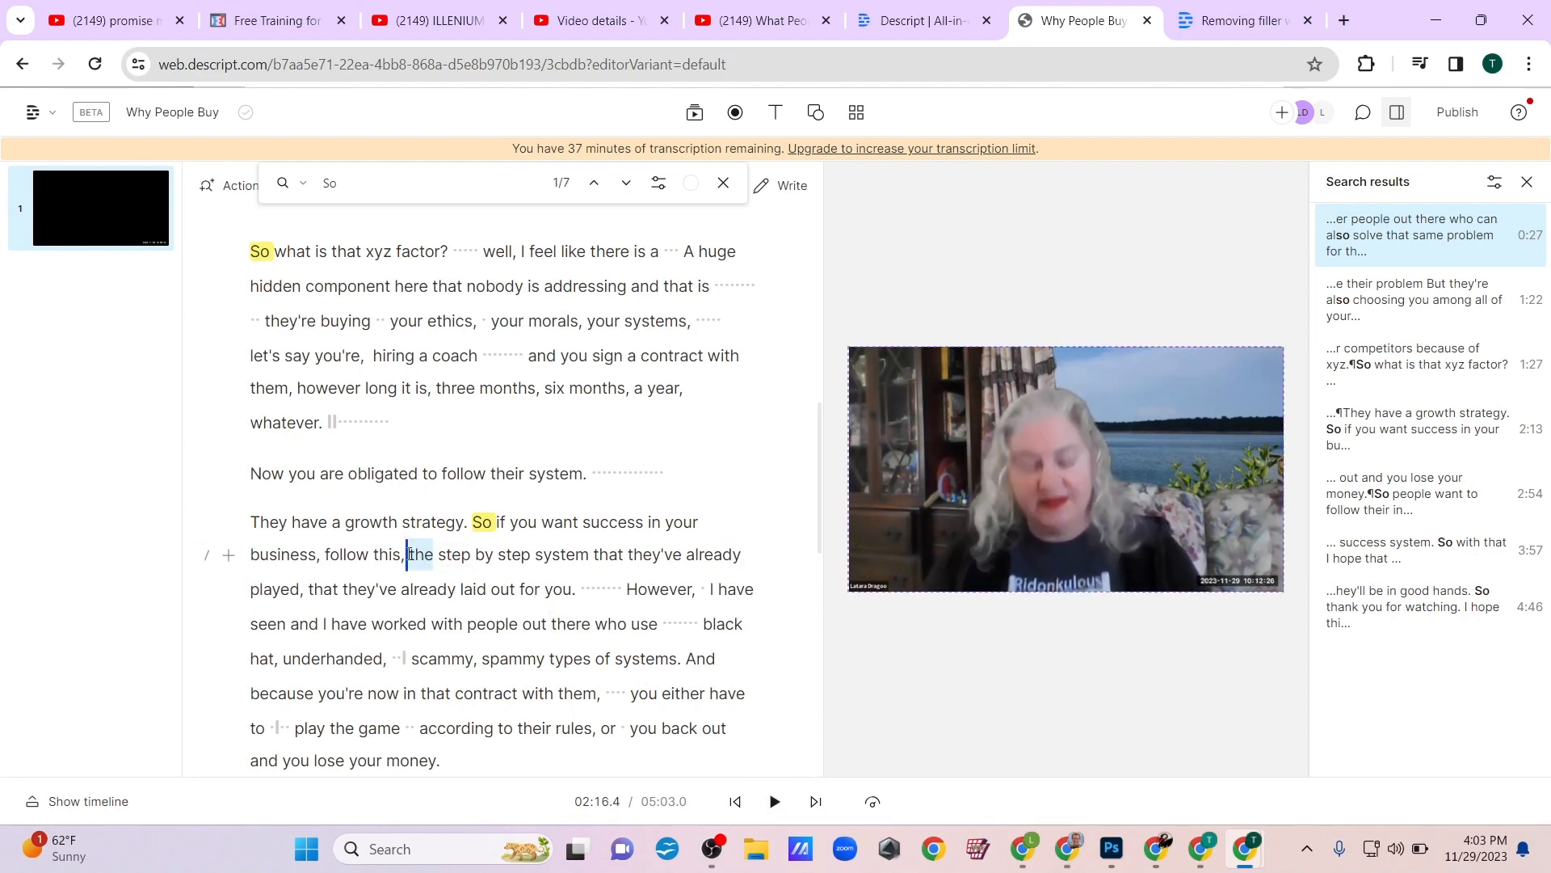
{"action": "key", "text": "BackSpace"}
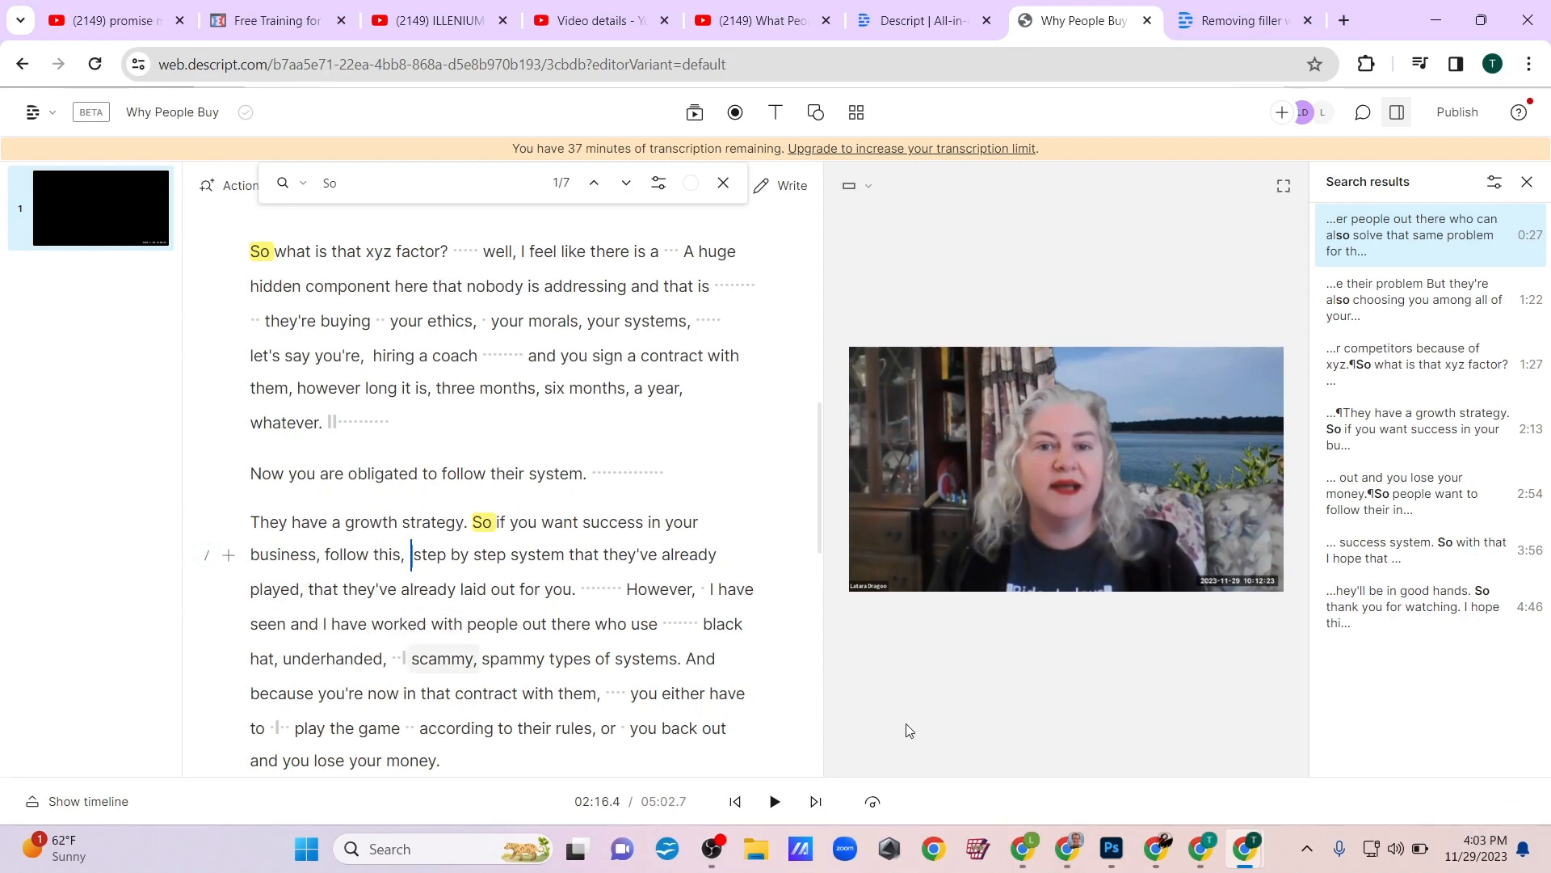
{"action": "left_click", "coordinate": [778, 803]}
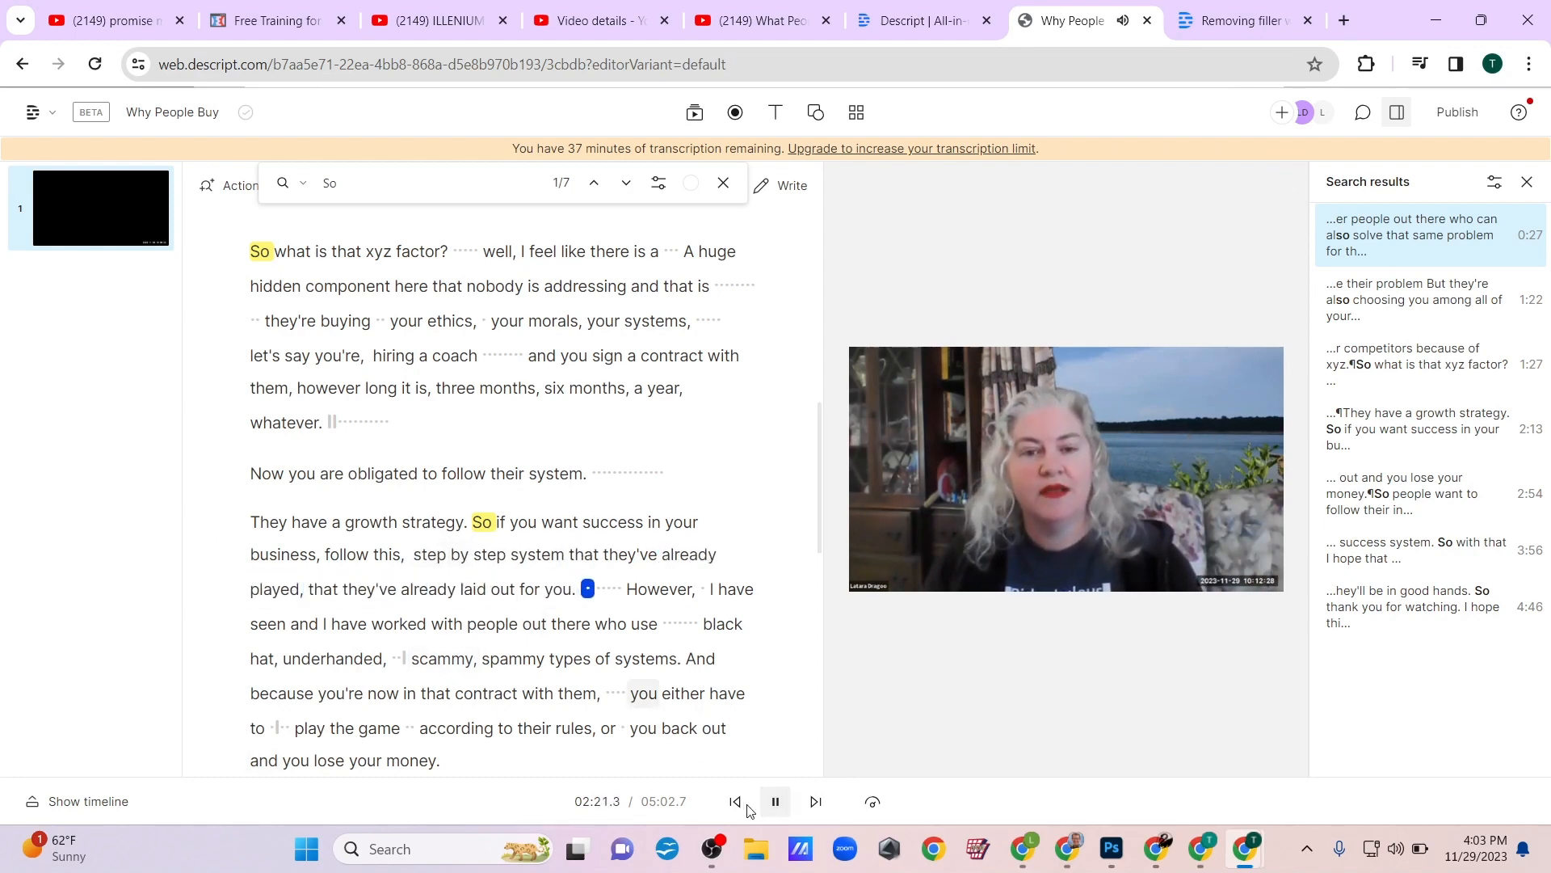
- Stop playback, delete the false start "that they've already played," and remove the pause between "have to" and "play the game"
{"action": "left_click", "coordinate": [775, 802]}
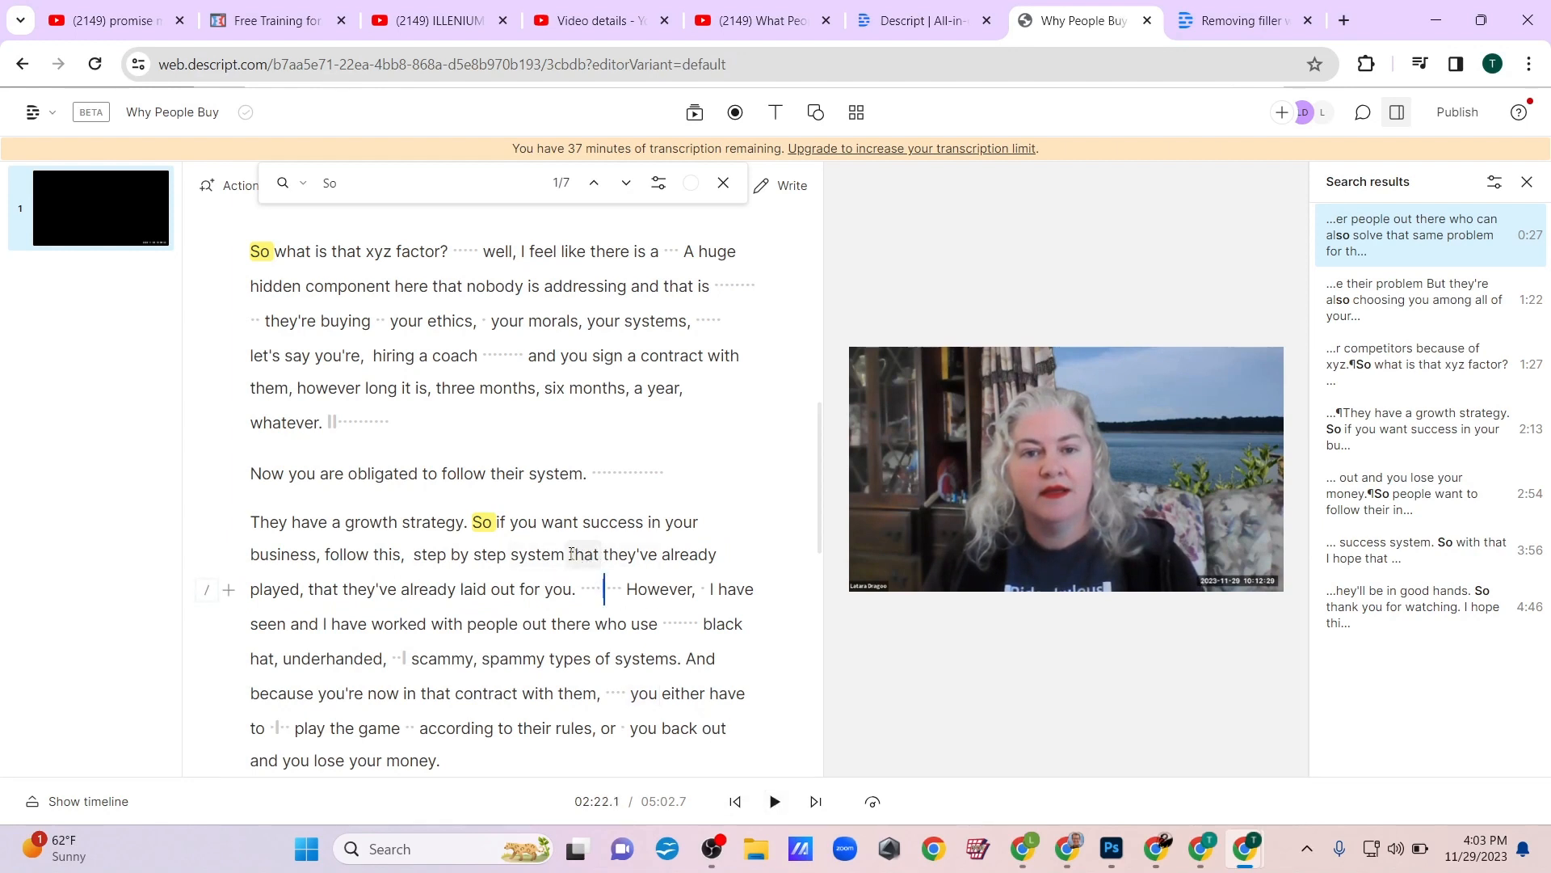
{"action": "left_click_drag", "start_coordinate": [536, 585], "coordinate": [310, 589]}
{"action": "key", "text": "BackSpace"}
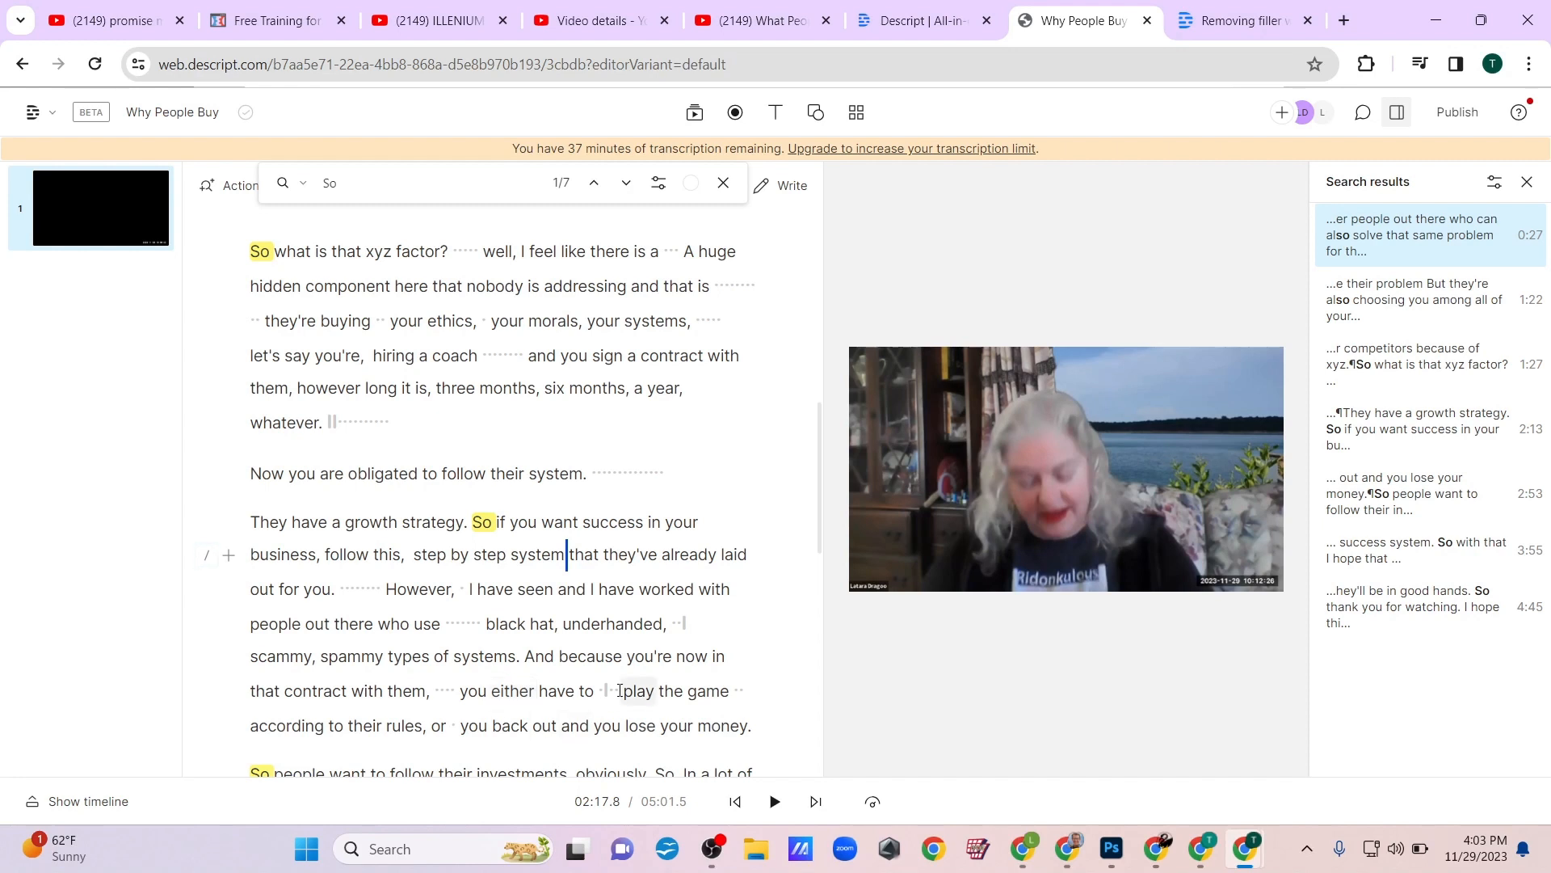
{"action": "left_click", "coordinate": [594, 691]}
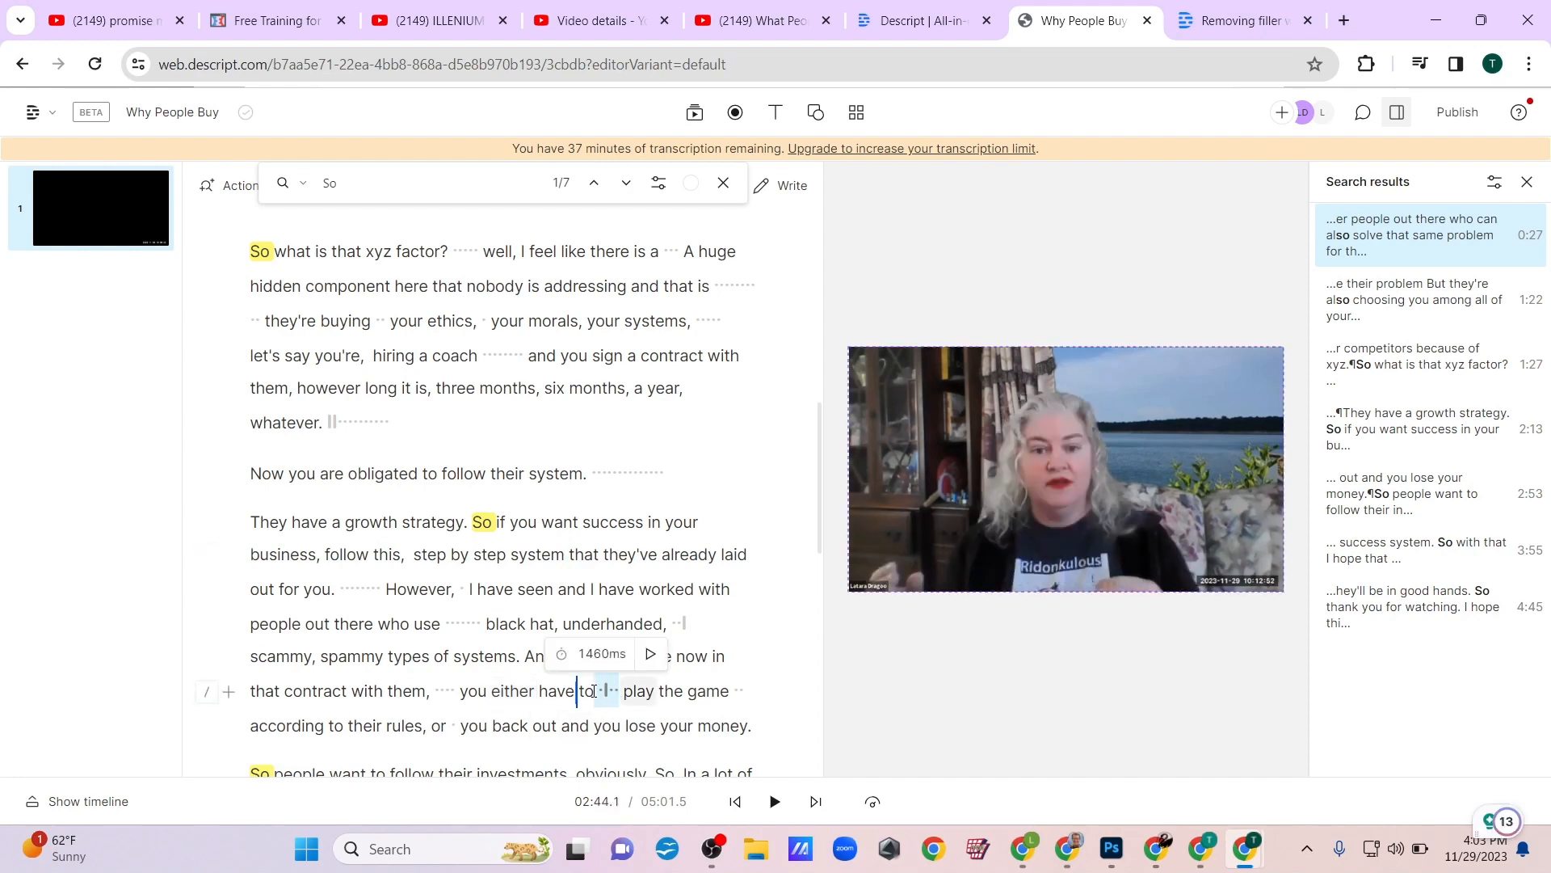
{"action": "key", "text": "Delete"}
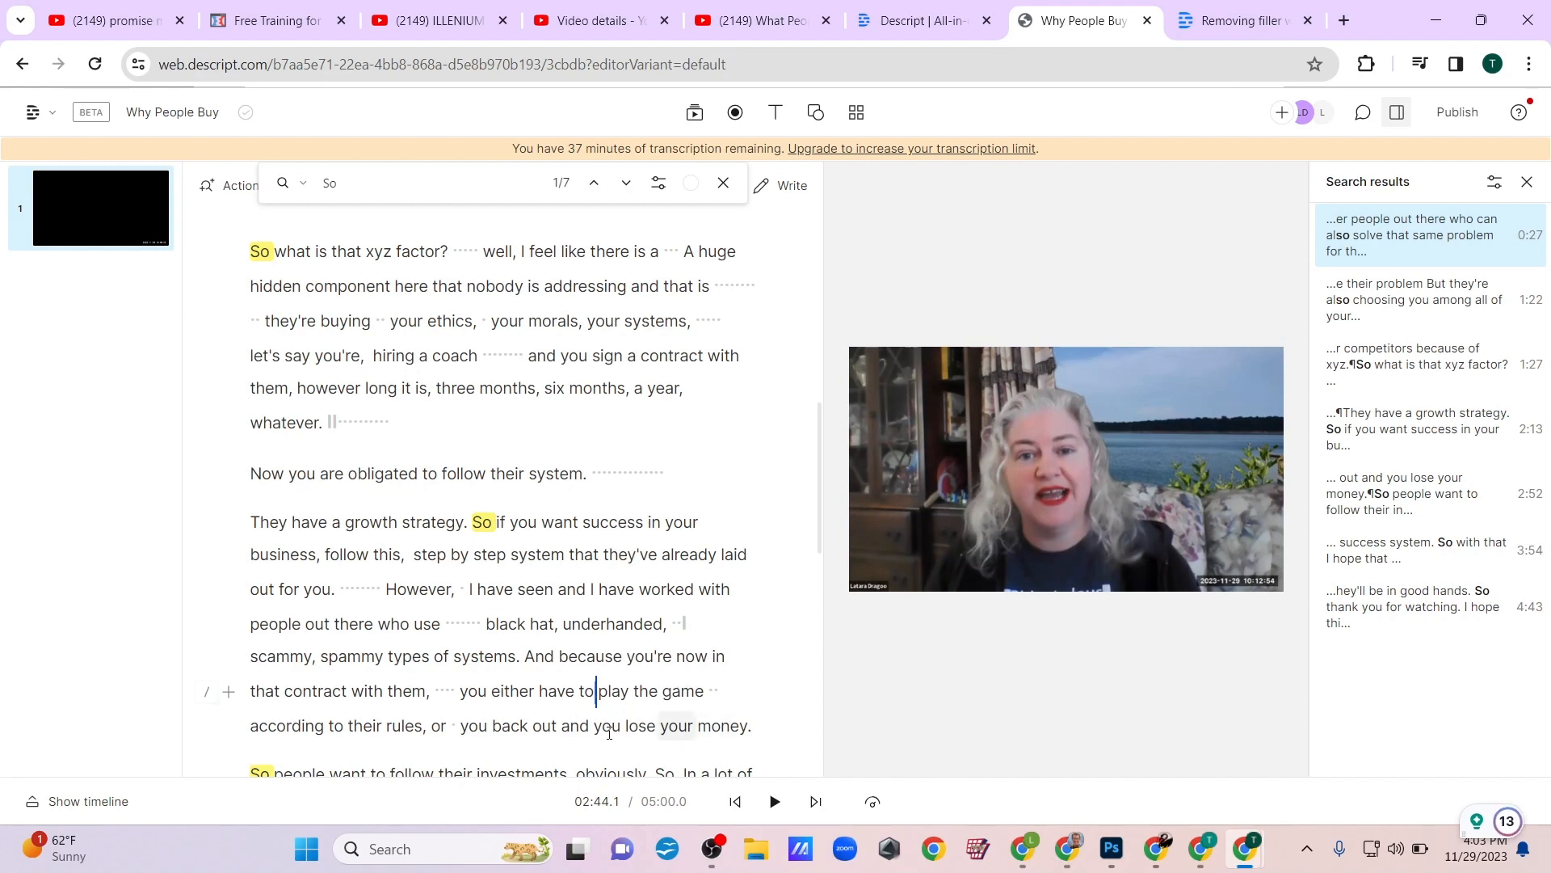
- Delete the filler "So" before "people want to follow their investments" and the "So." before "In a lot of instances"
{"action": "left_click", "coordinate": [556, 726]}
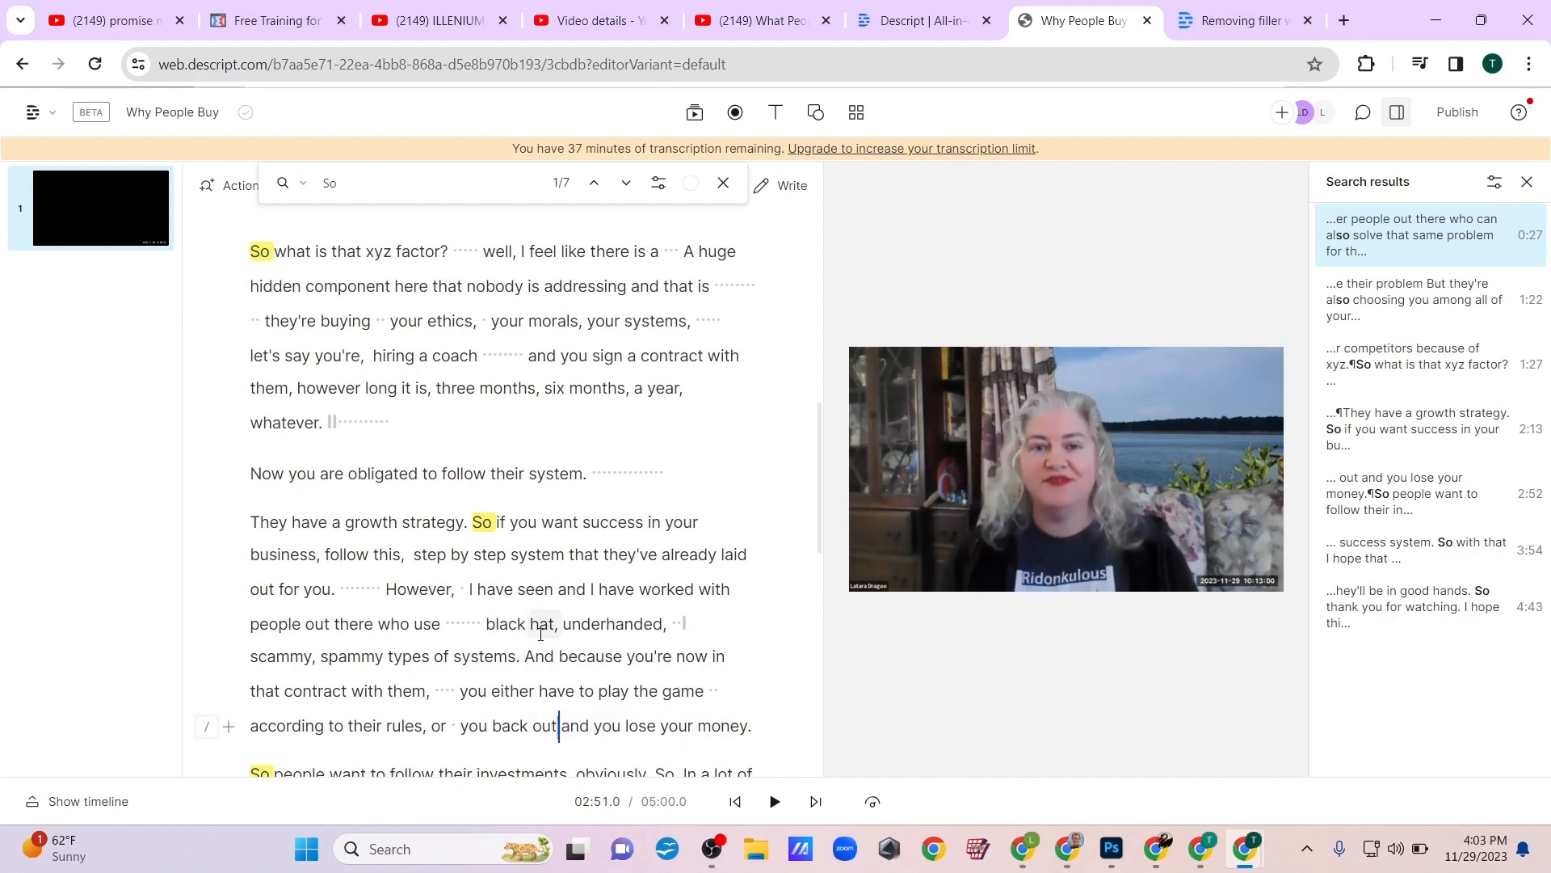
{"action": "scroll", "coordinate": [540, 634], "scroll_direction": "down", "scroll_amount": 2}
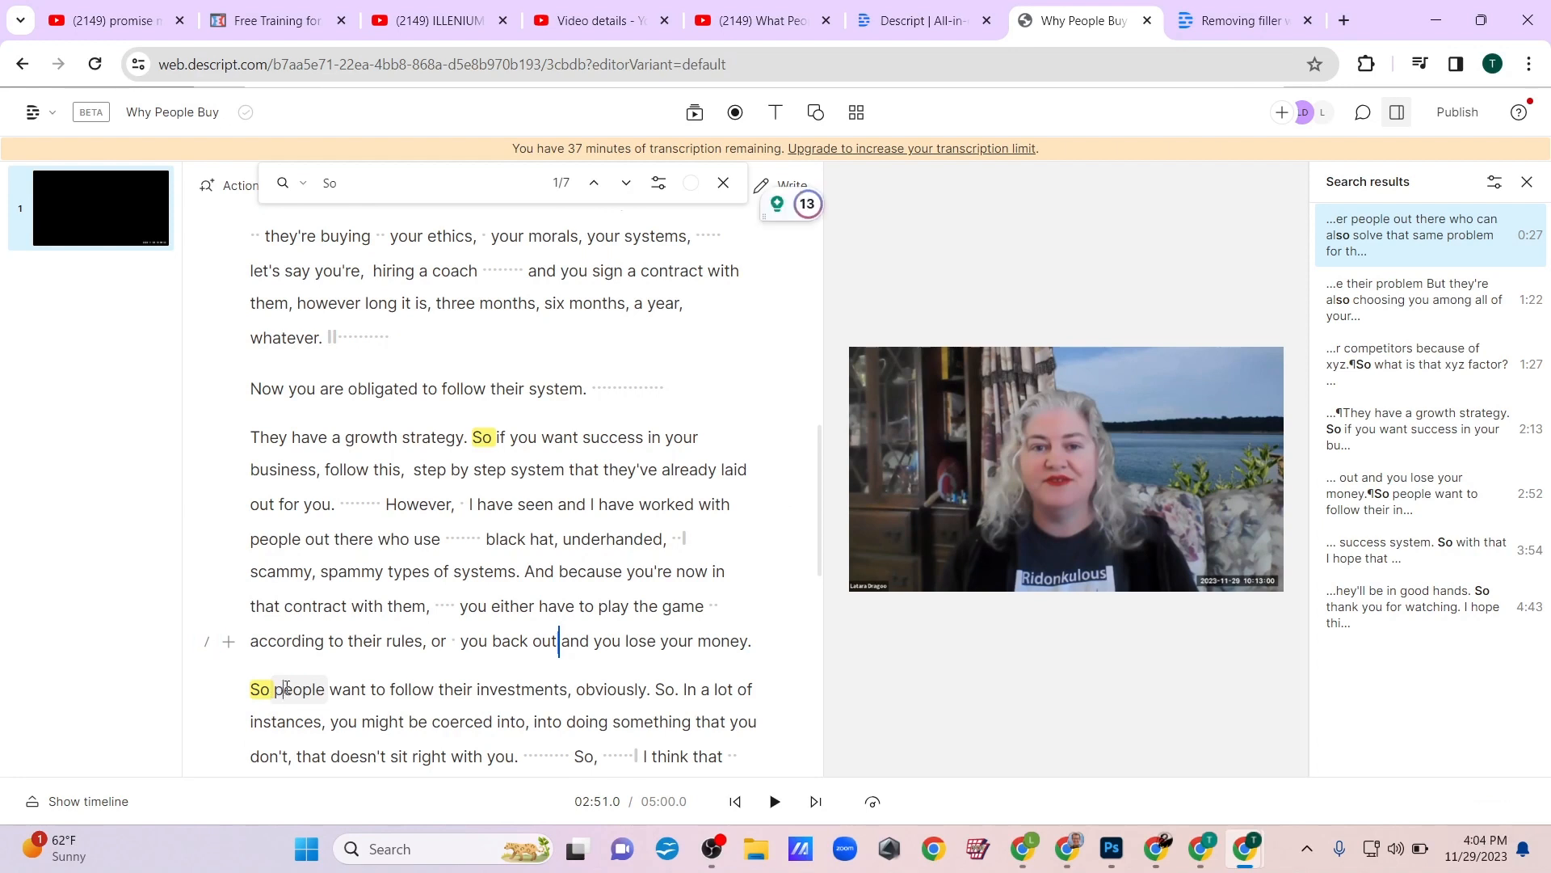
{"action": "left_click", "coordinate": [273, 688]}
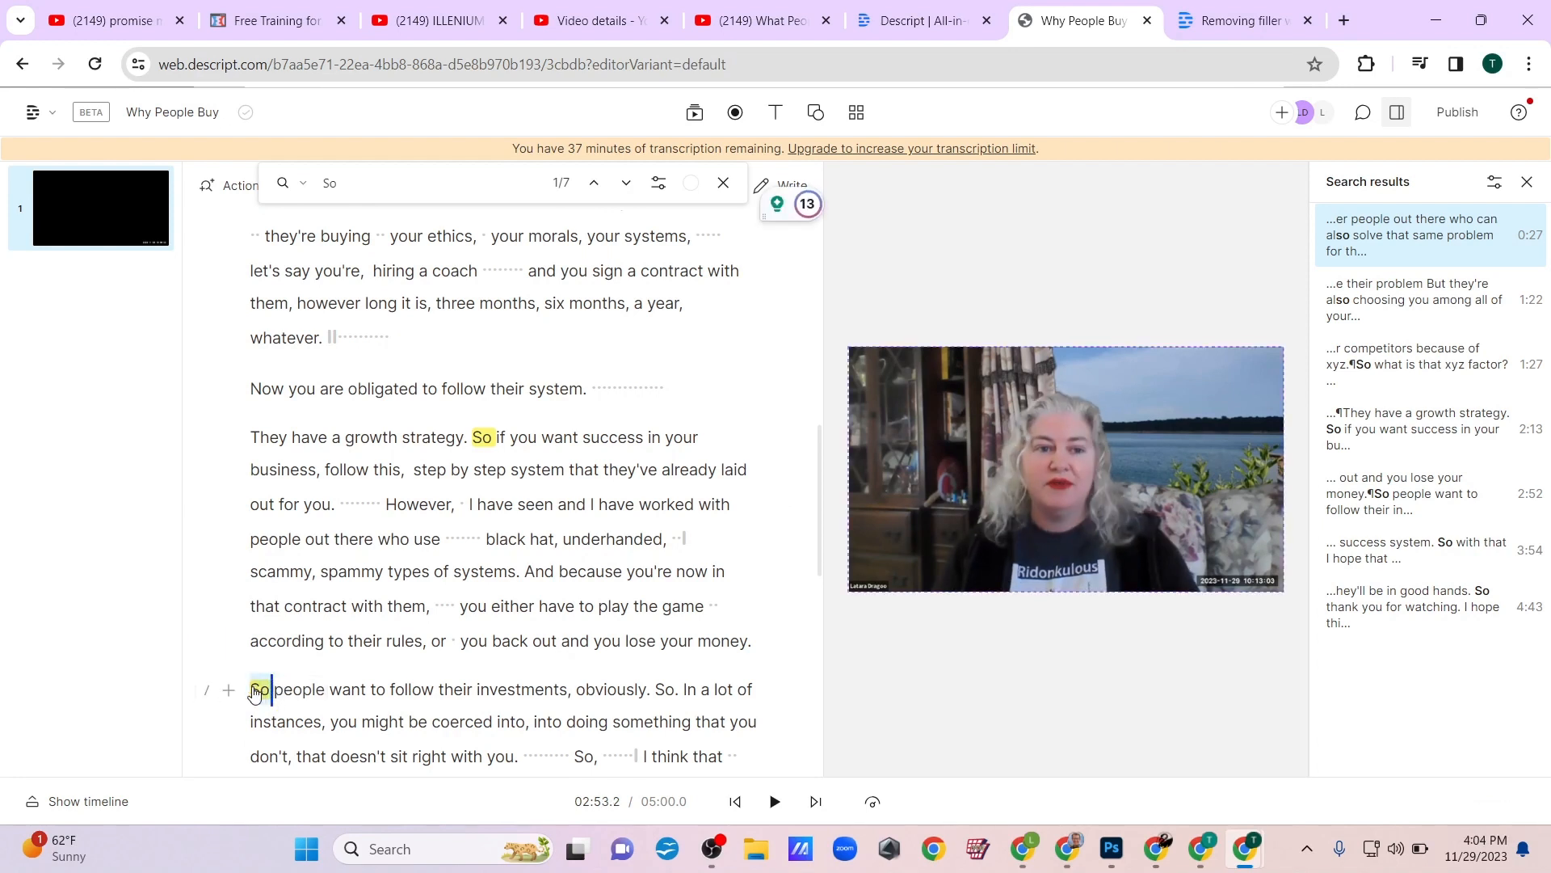
{"action": "left_click", "coordinate": [255, 691]}
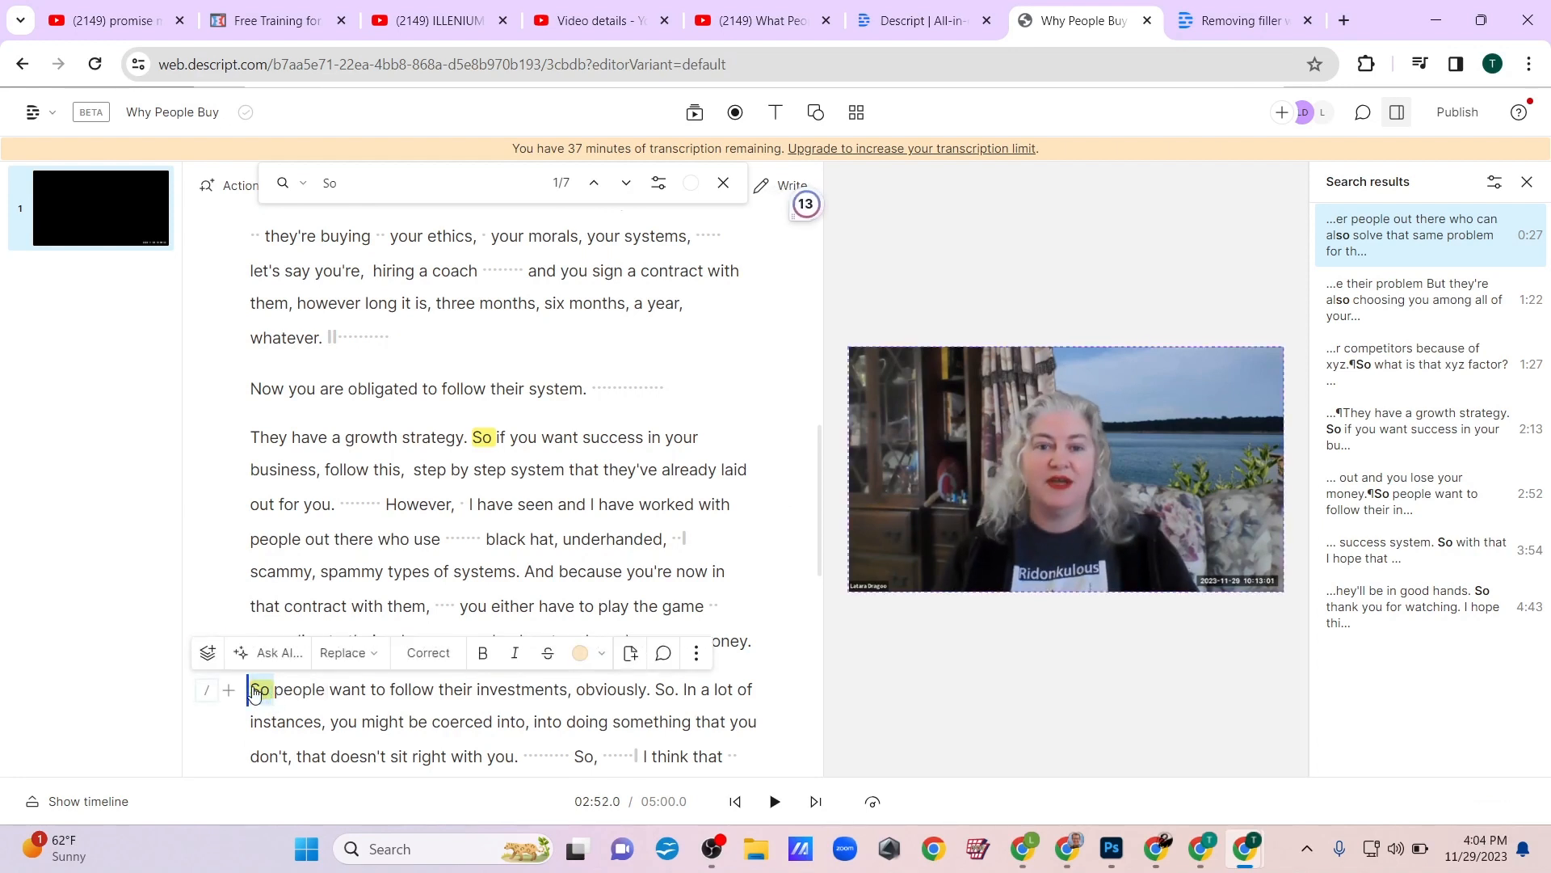
{"action": "key", "text": "BackSpace"}
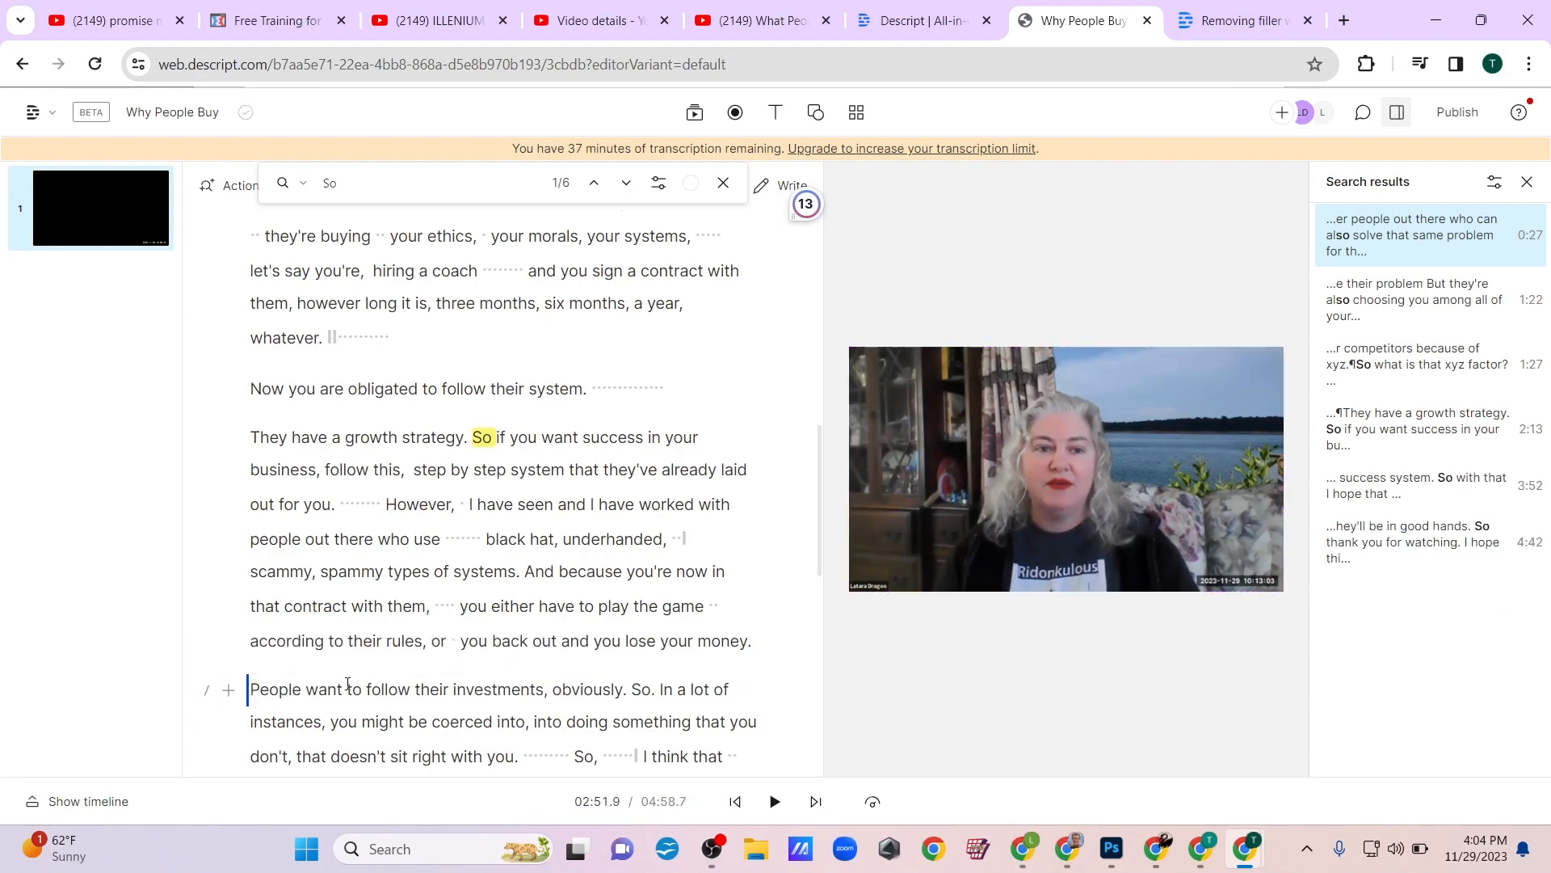
{"action": "left_click_drag", "start_coordinate": [655, 693], "coordinate": [635, 693]}
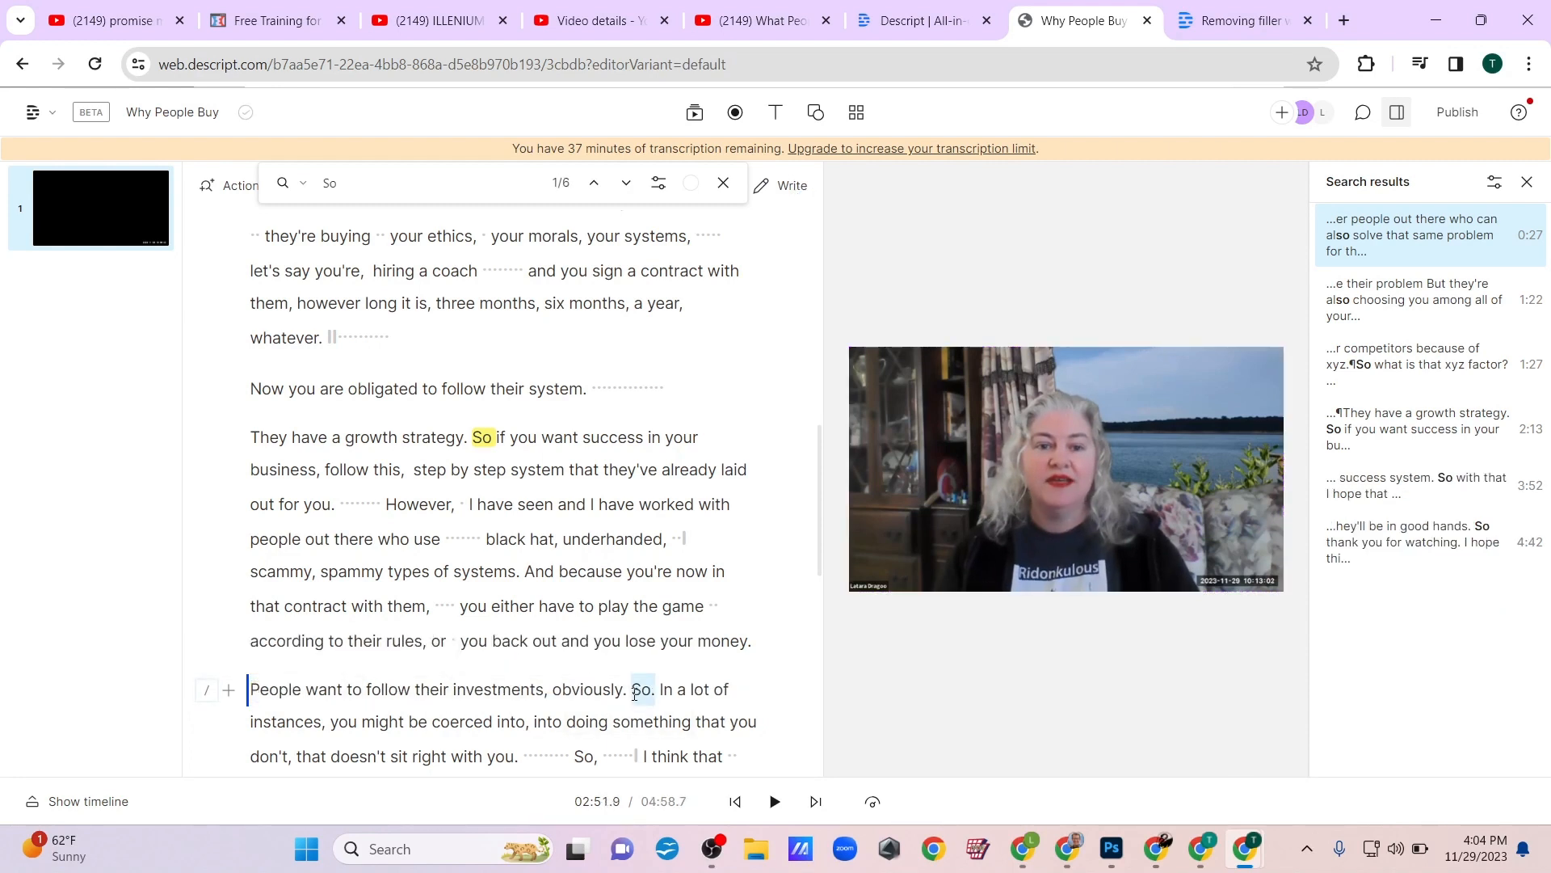
{"action": "key", "text": "BackSpace"}
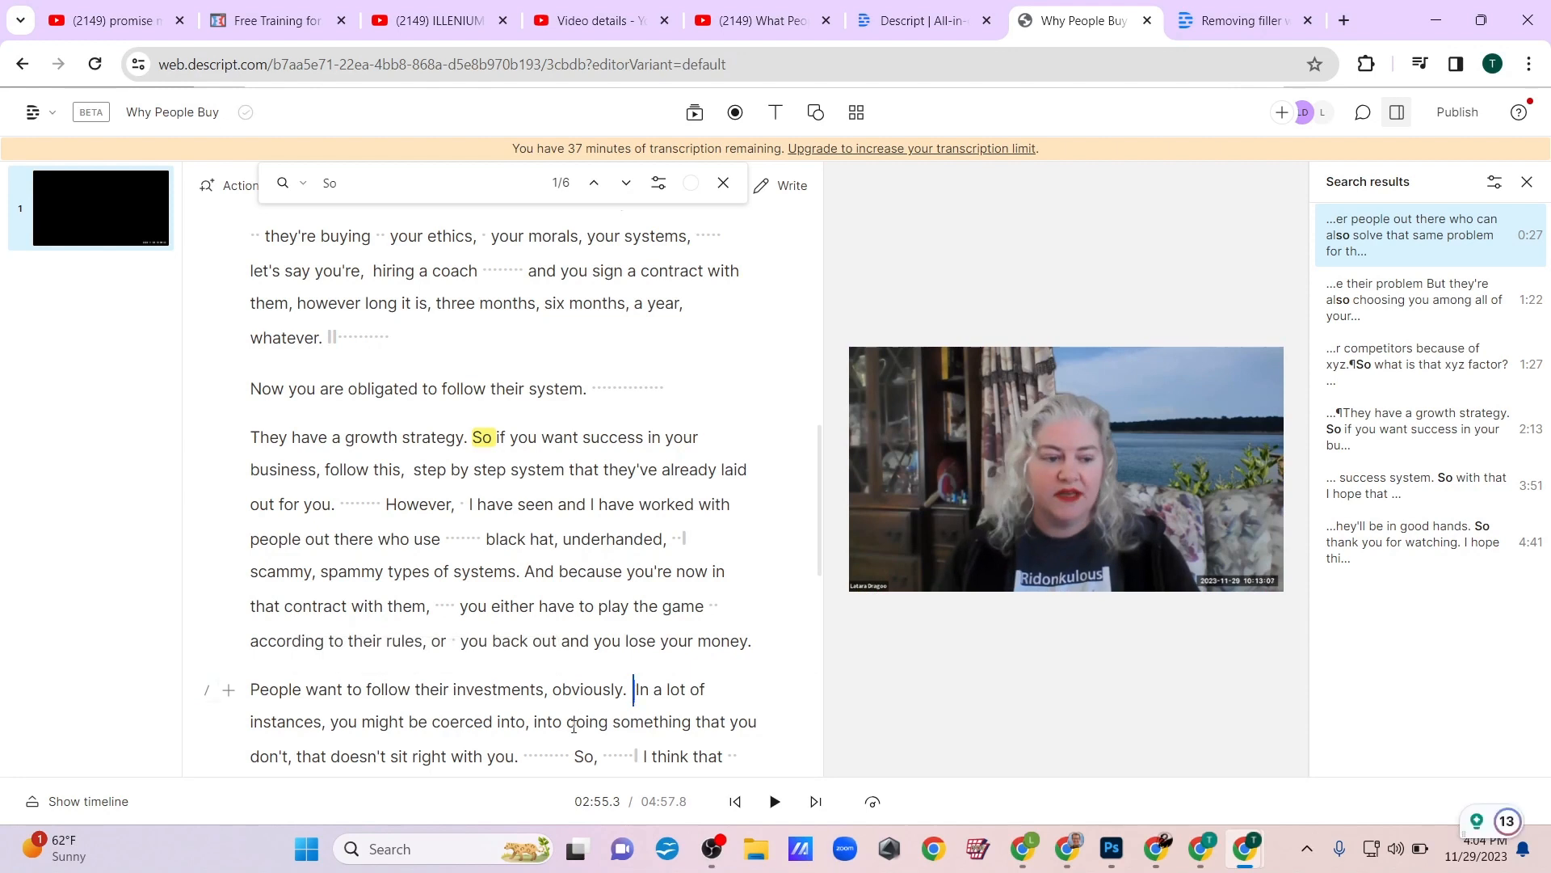
- Delete "So," before "I think that" and "So" before "with that", including the pauses around both words
{"action": "left_click_drag", "start_coordinate": [644, 756], "coordinate": [524, 756]}
{"action": "key", "text": "BackSpace"}
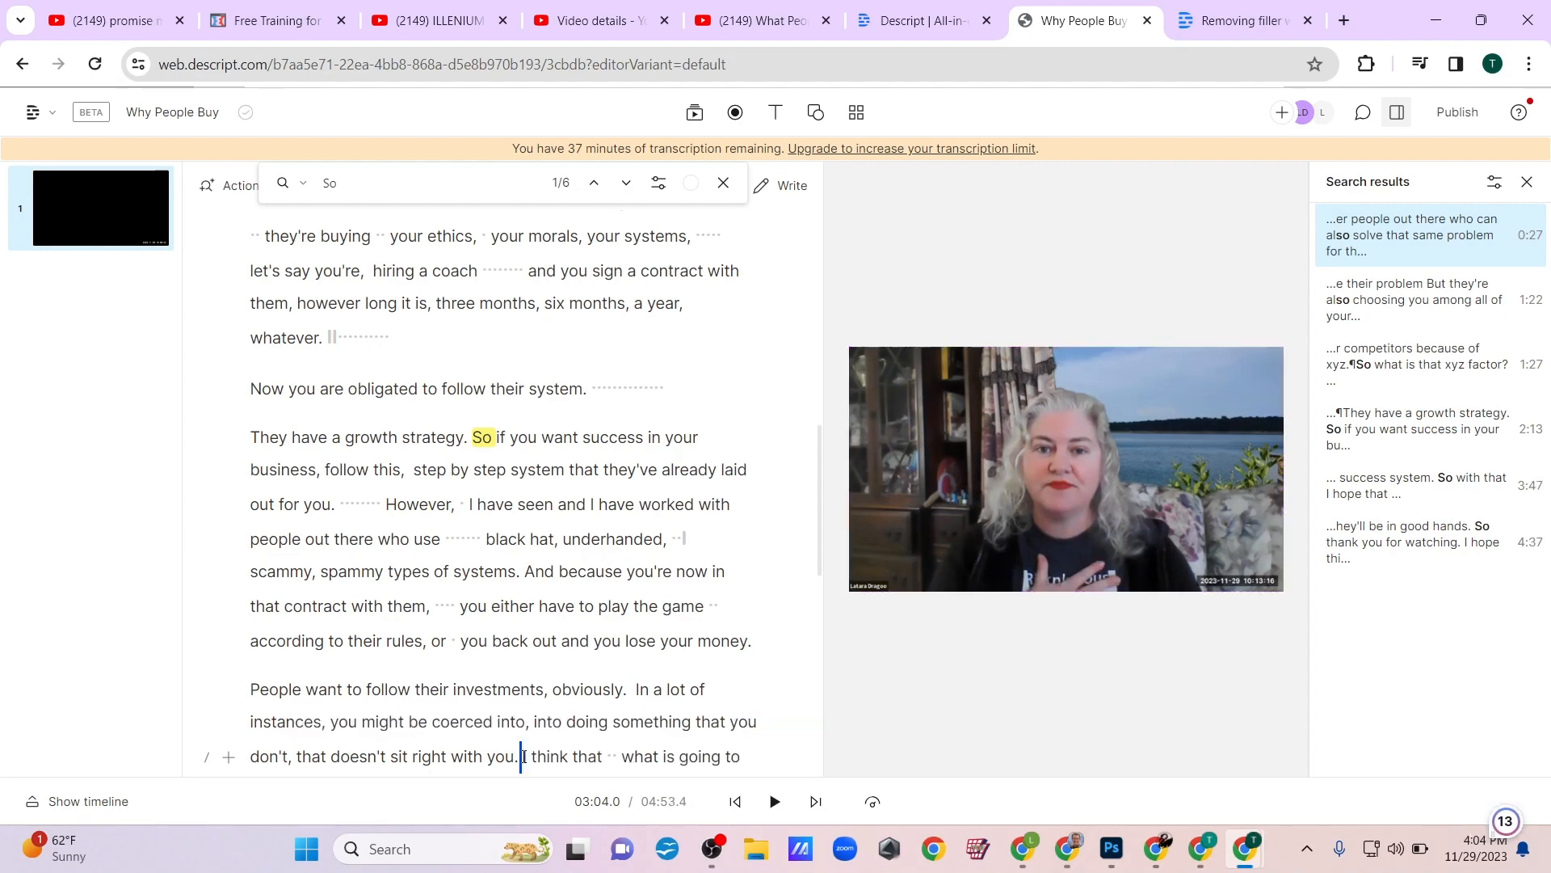
{"action": "scroll", "coordinate": [521, 514], "scroll_direction": "up", "scroll_amount": 4}
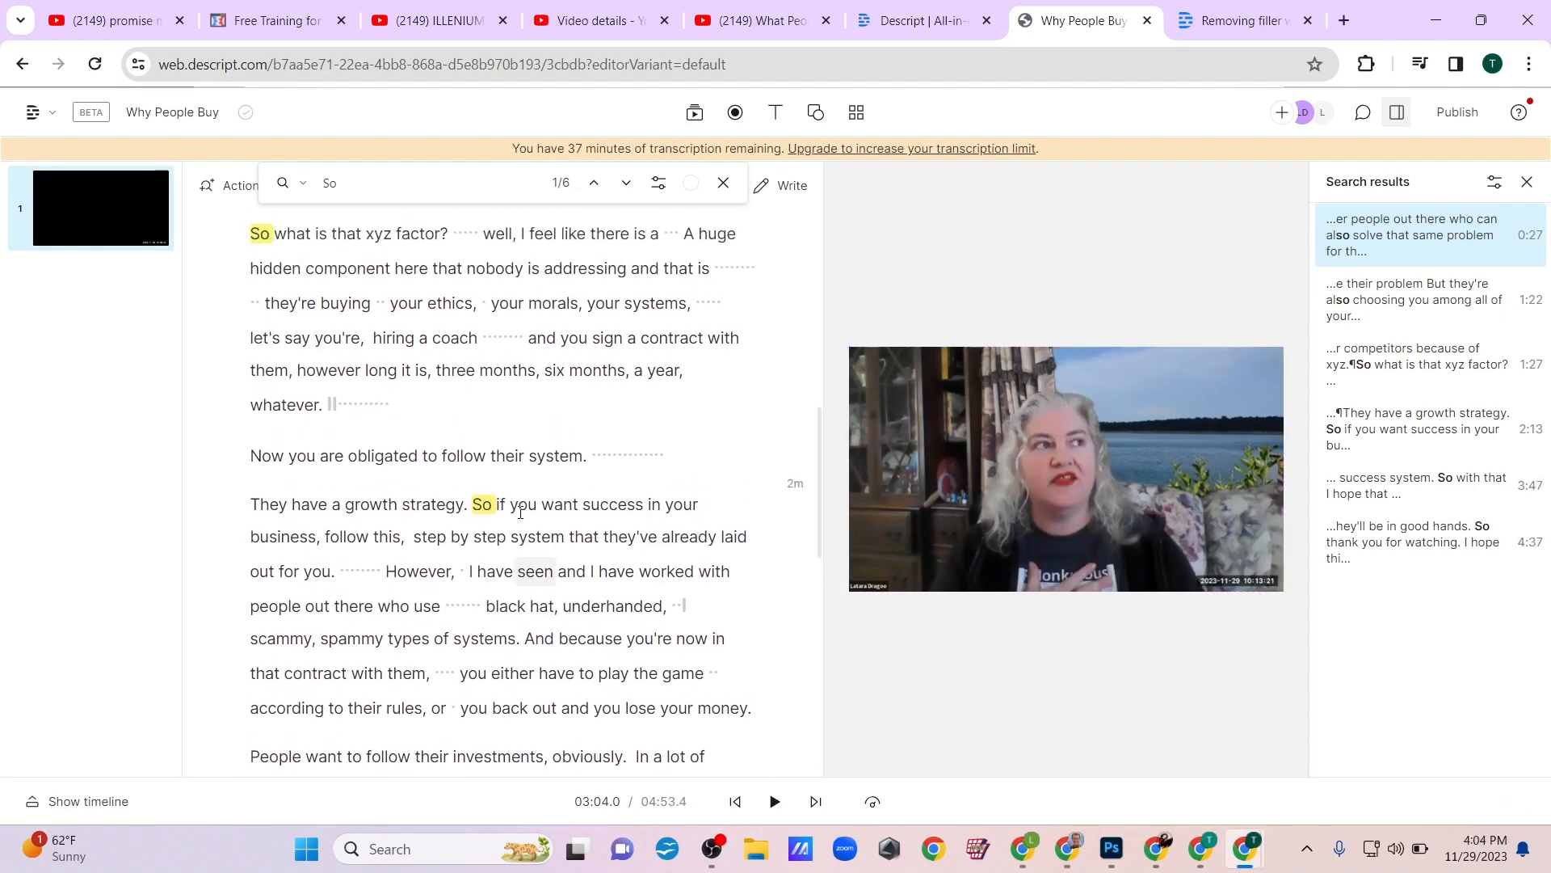
{"action": "scroll", "coordinate": [520, 513], "scroll_direction": "down", "scroll_amount": 4}
{"action": "scroll", "coordinate": [520, 513], "scroll_direction": "down", "scroll_amount": 6}
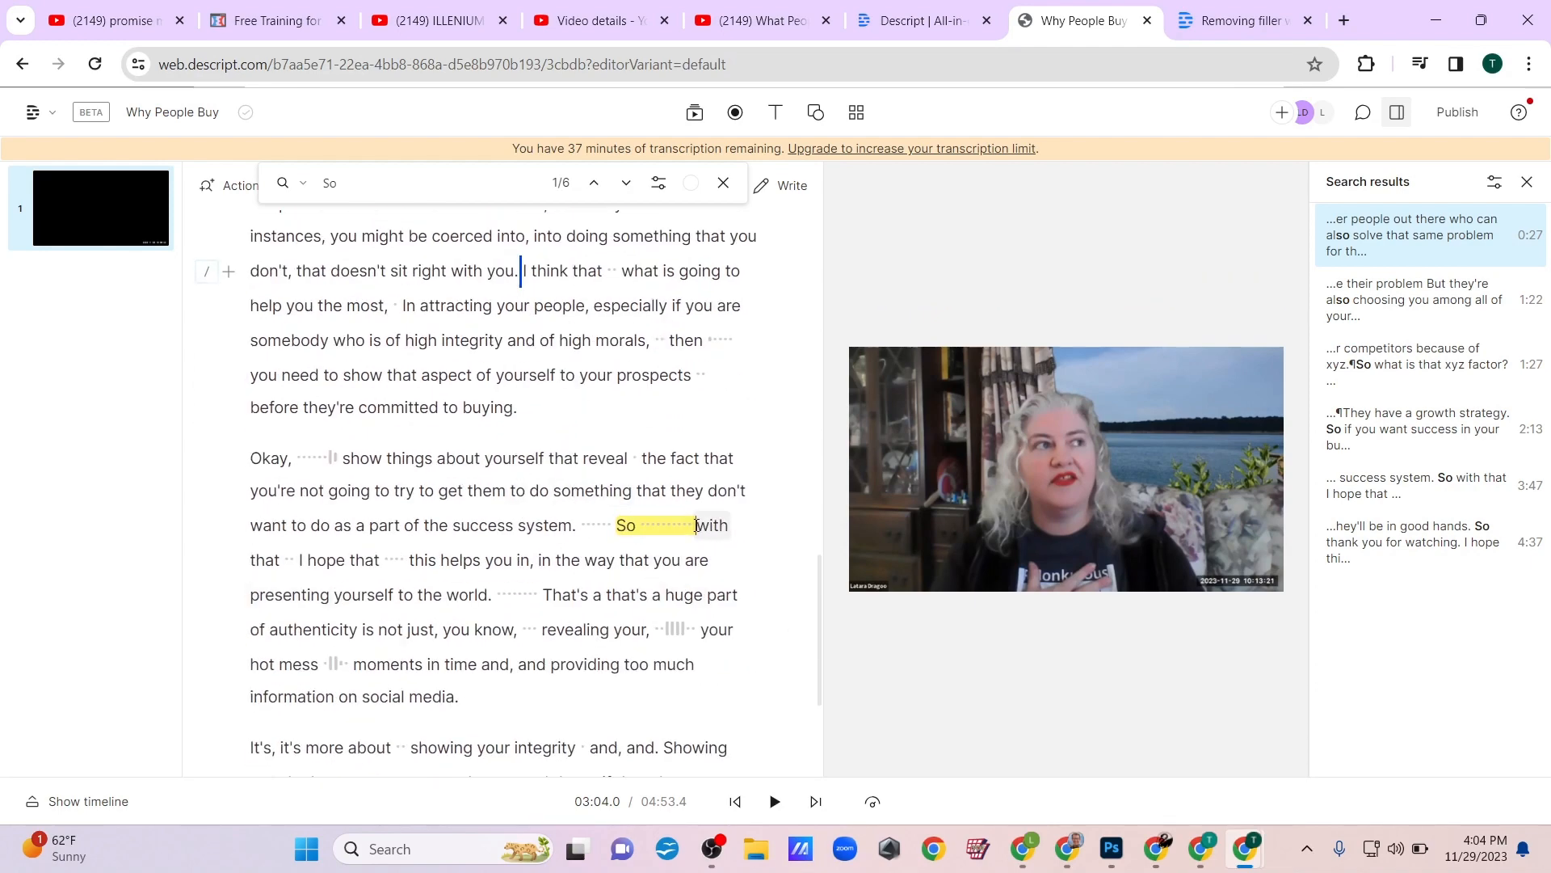
{"action": "left_click_drag", "start_coordinate": [696, 525], "coordinate": [587, 522]}
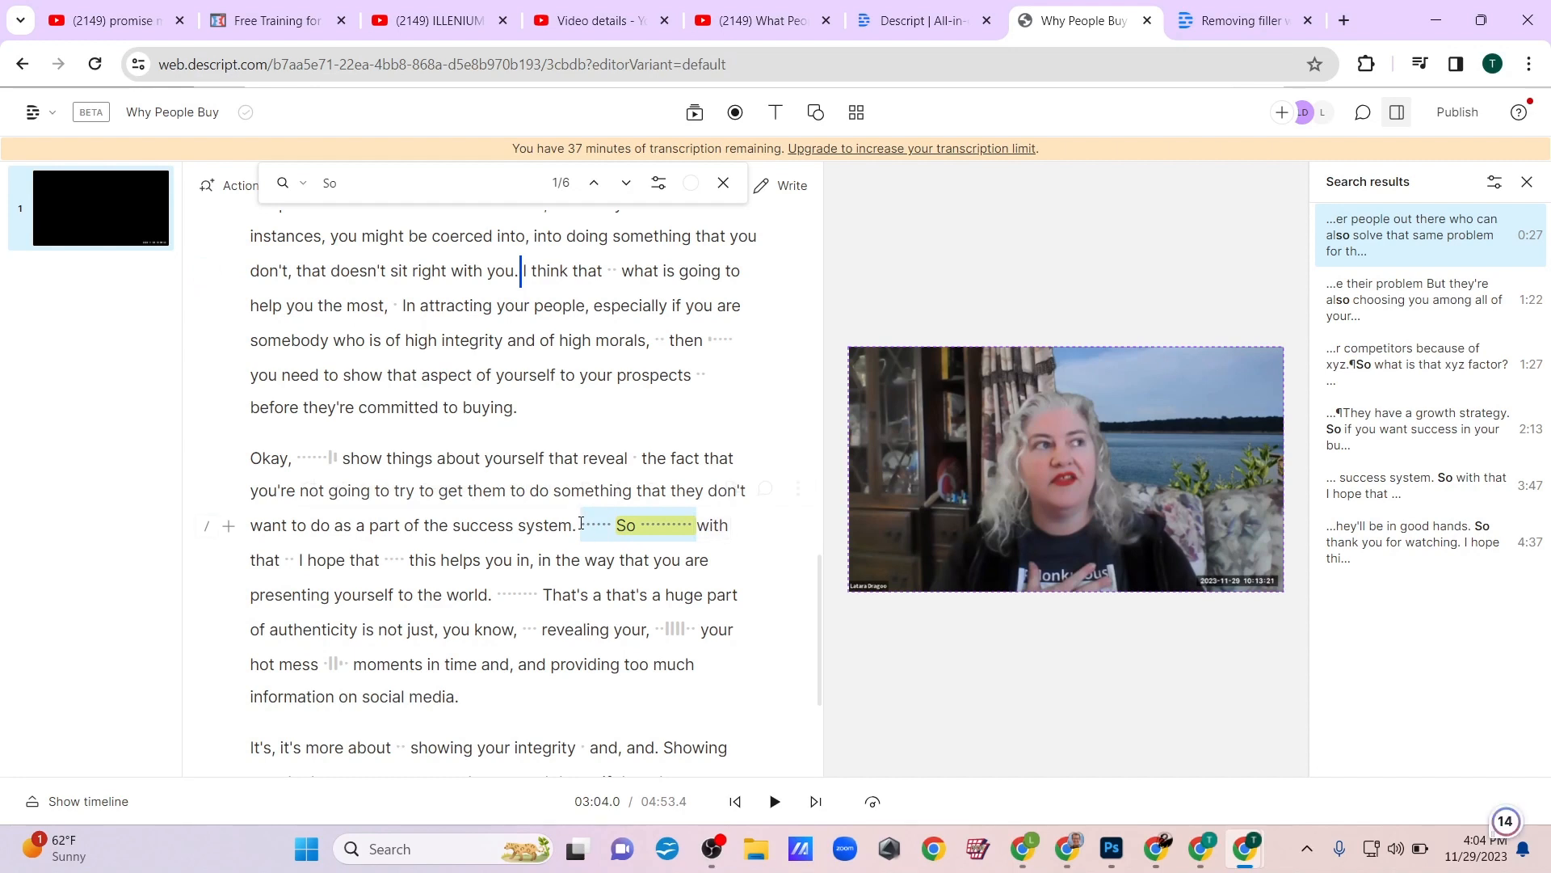
{"action": "key", "text": "BackSpace"}
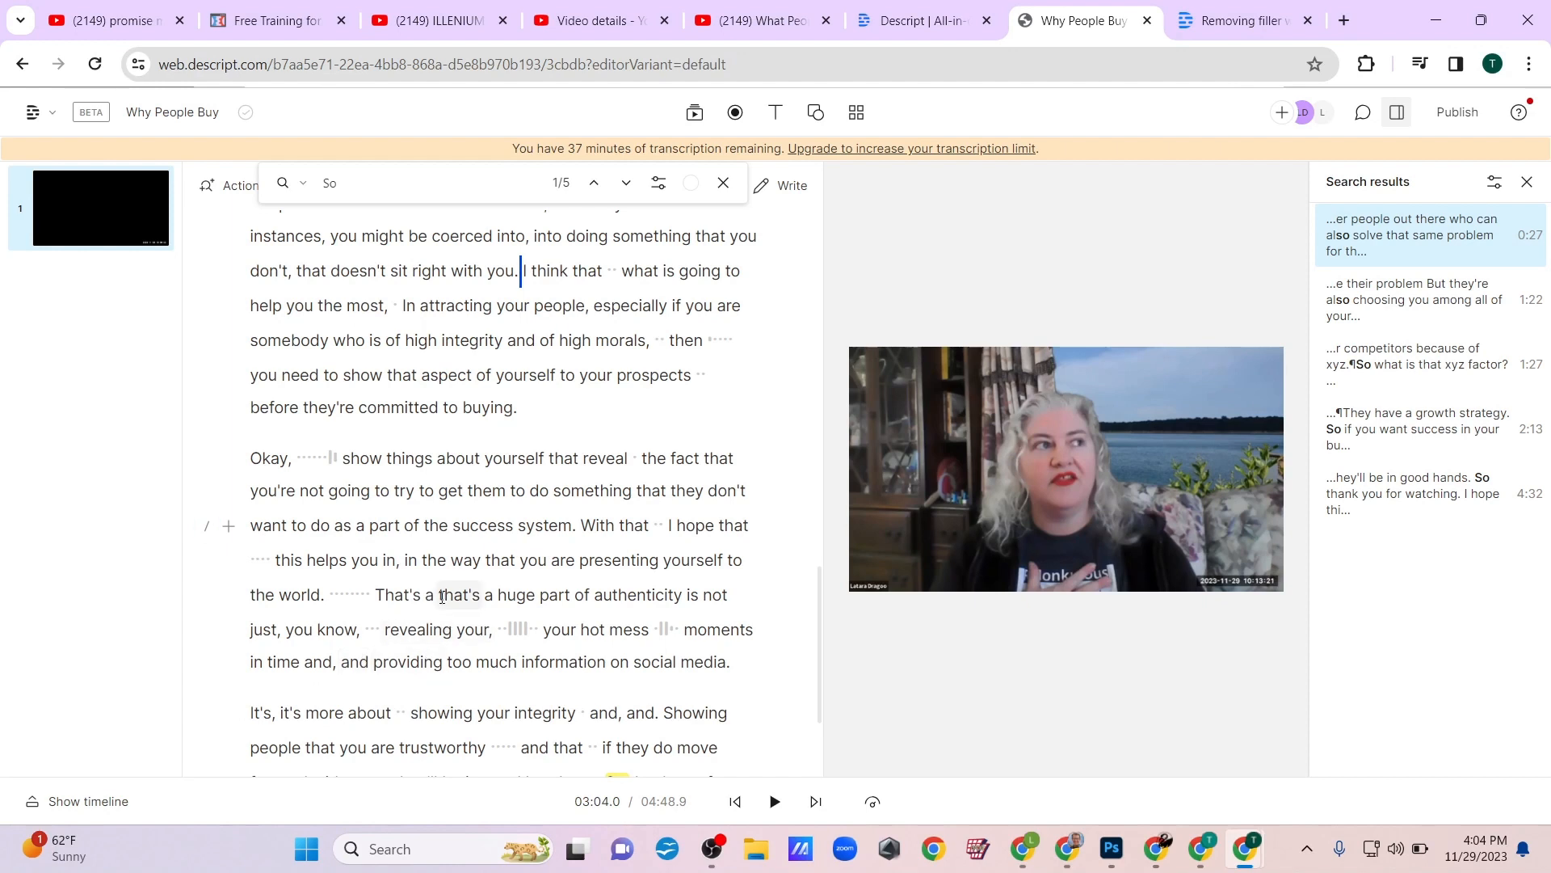
- Listen from "That's a that's a huge part of authenticity" and delete the repeated "That's a"
{"action": "left_click", "coordinate": [375, 595]}
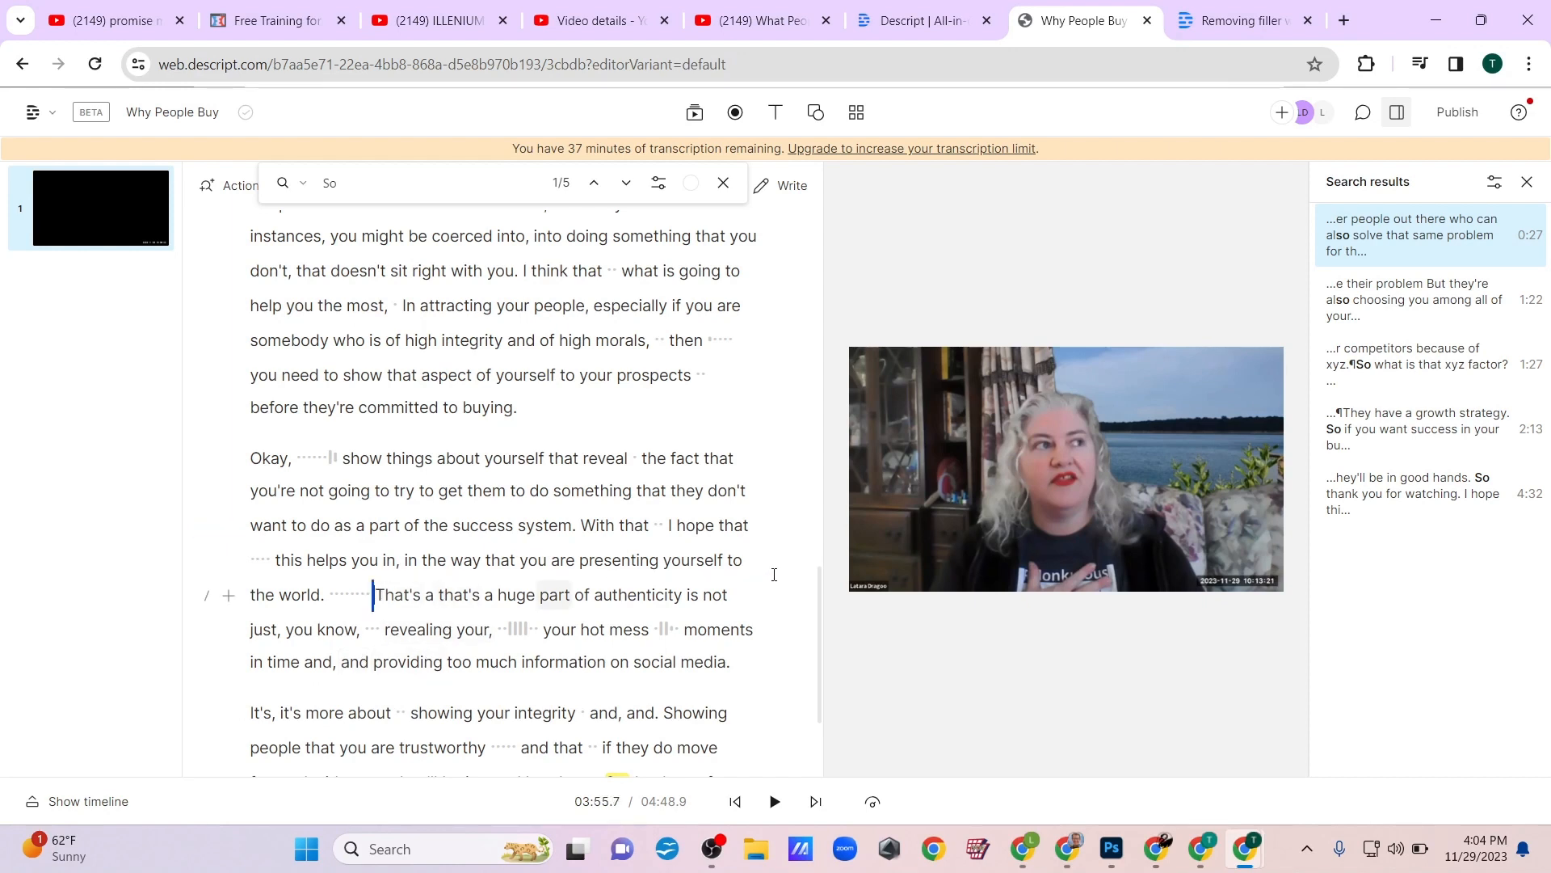
{"action": "left_click", "coordinate": [777, 803]}
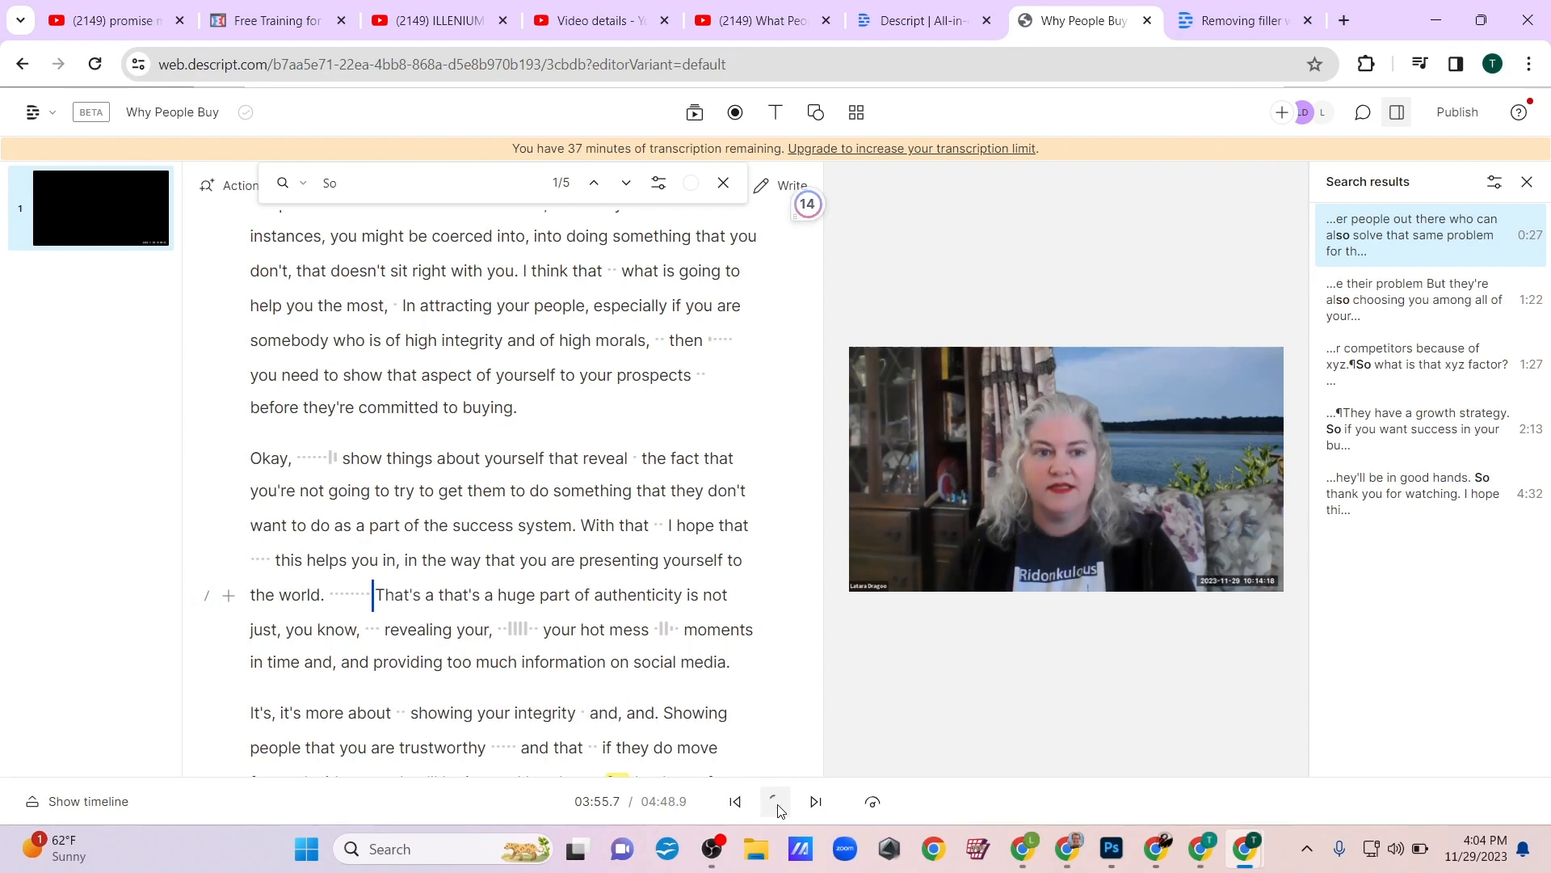
{"action": "left_click", "coordinate": [771, 802]}
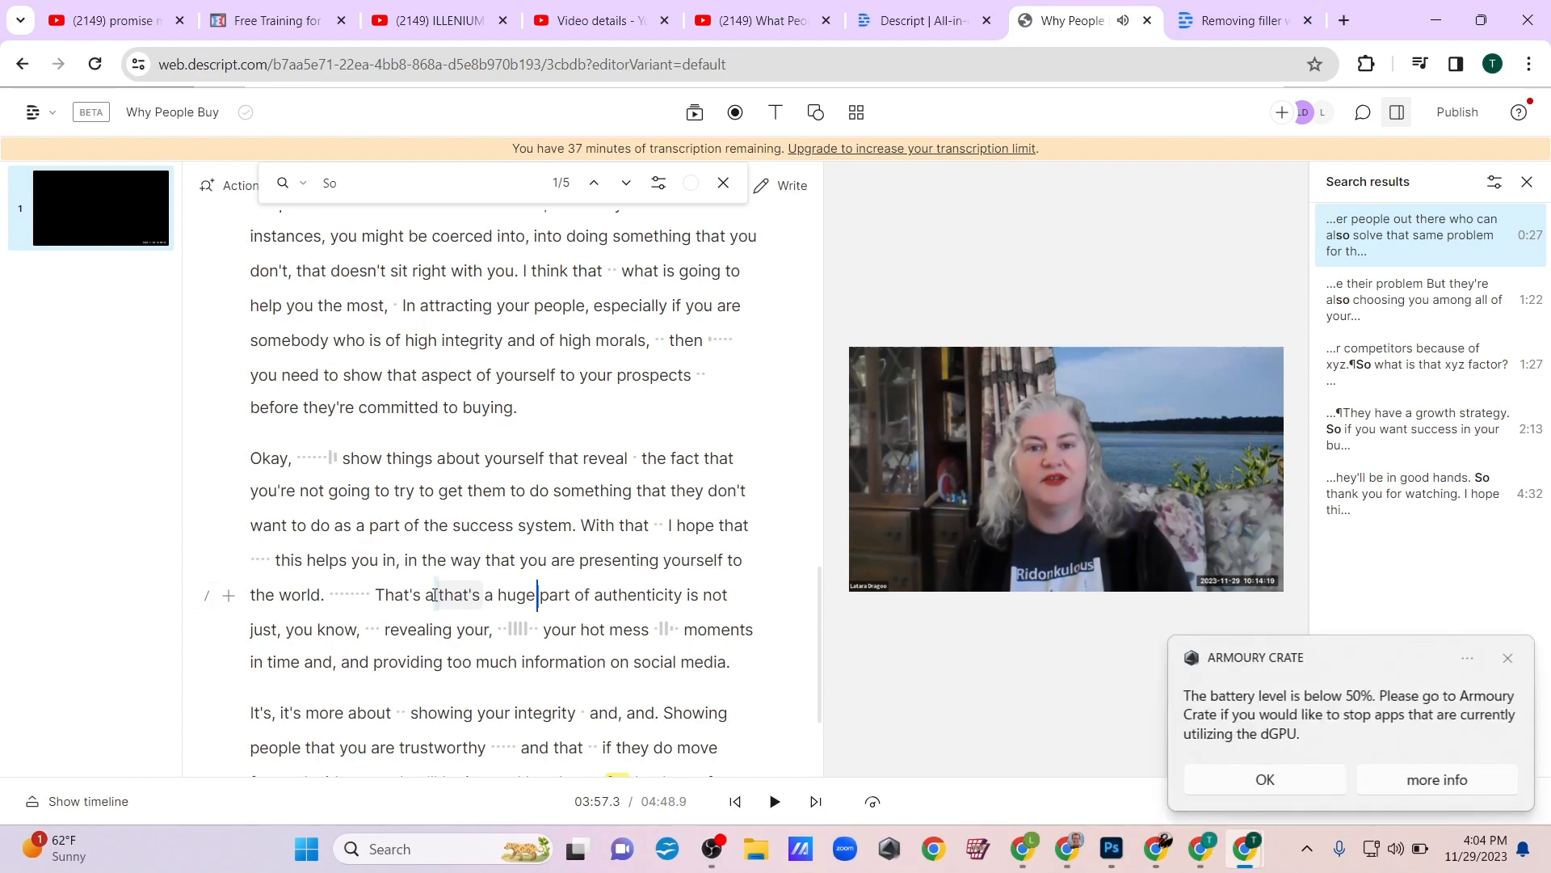
{"action": "left_click_drag", "start_coordinate": [435, 595], "coordinate": [373, 593]}
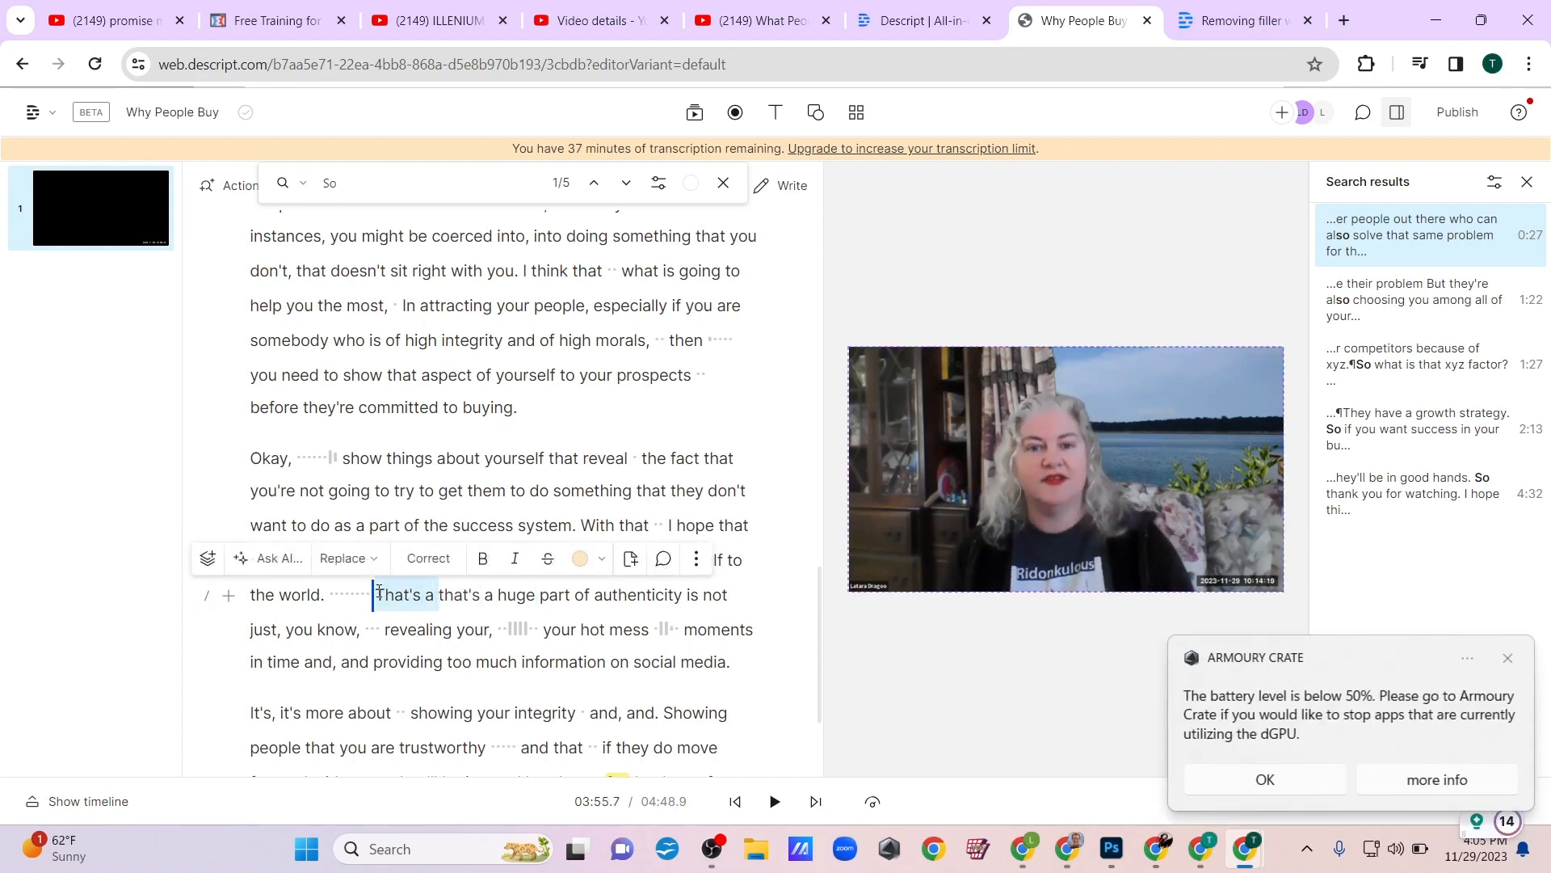
{"action": "key", "text": "Delete"}
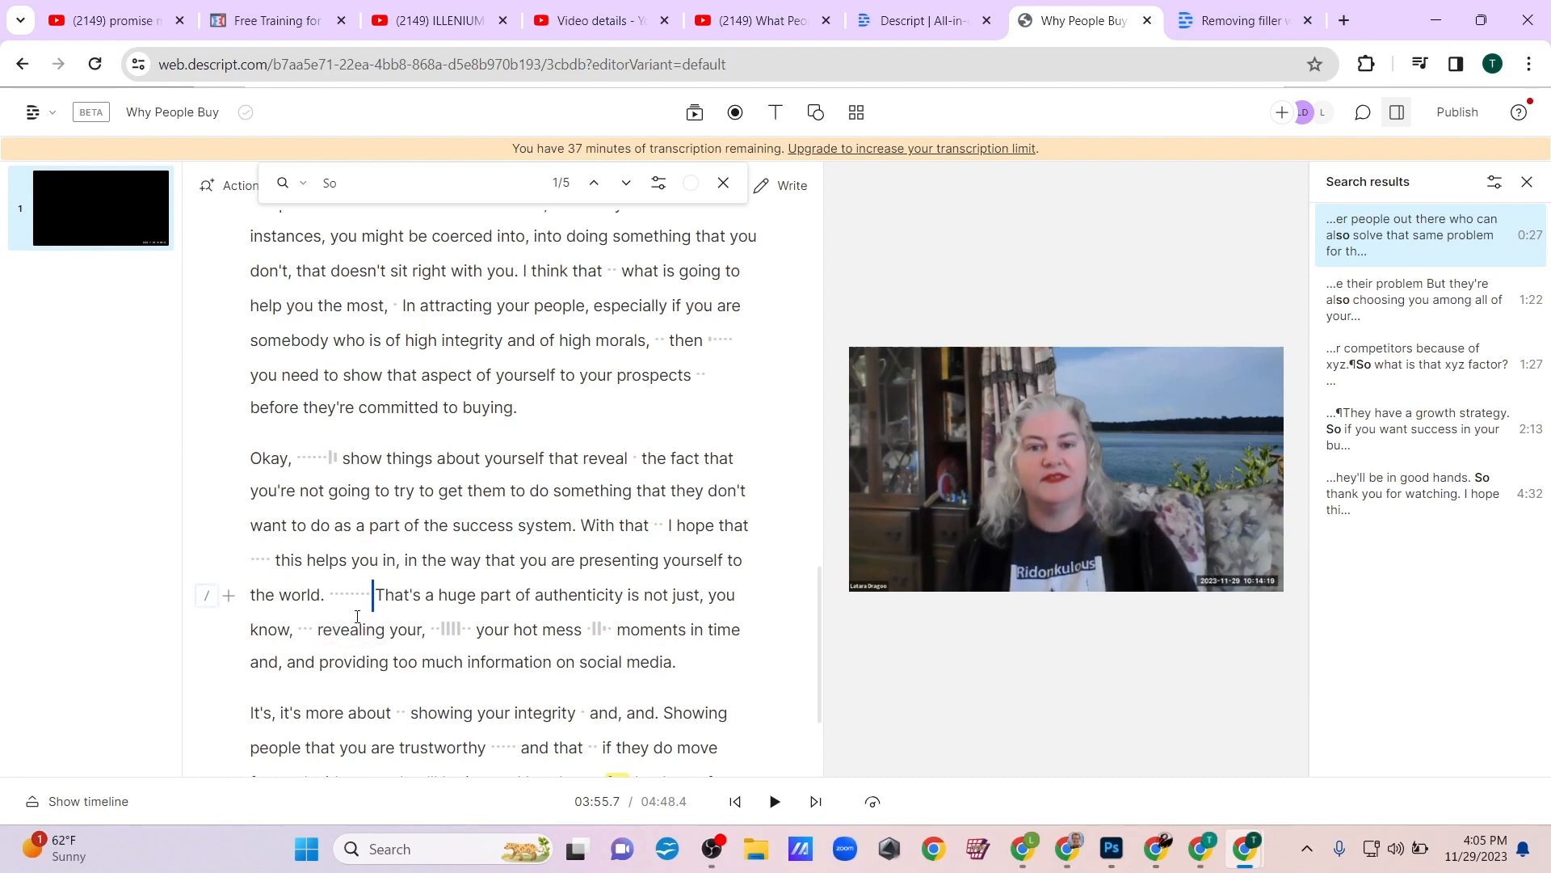
- Play back the authenticity passage through "social media", then delete the repeated "and" before "providing" and the repeated "It's," before "it's more about"
{"action": "left_click", "coordinate": [774, 801]}
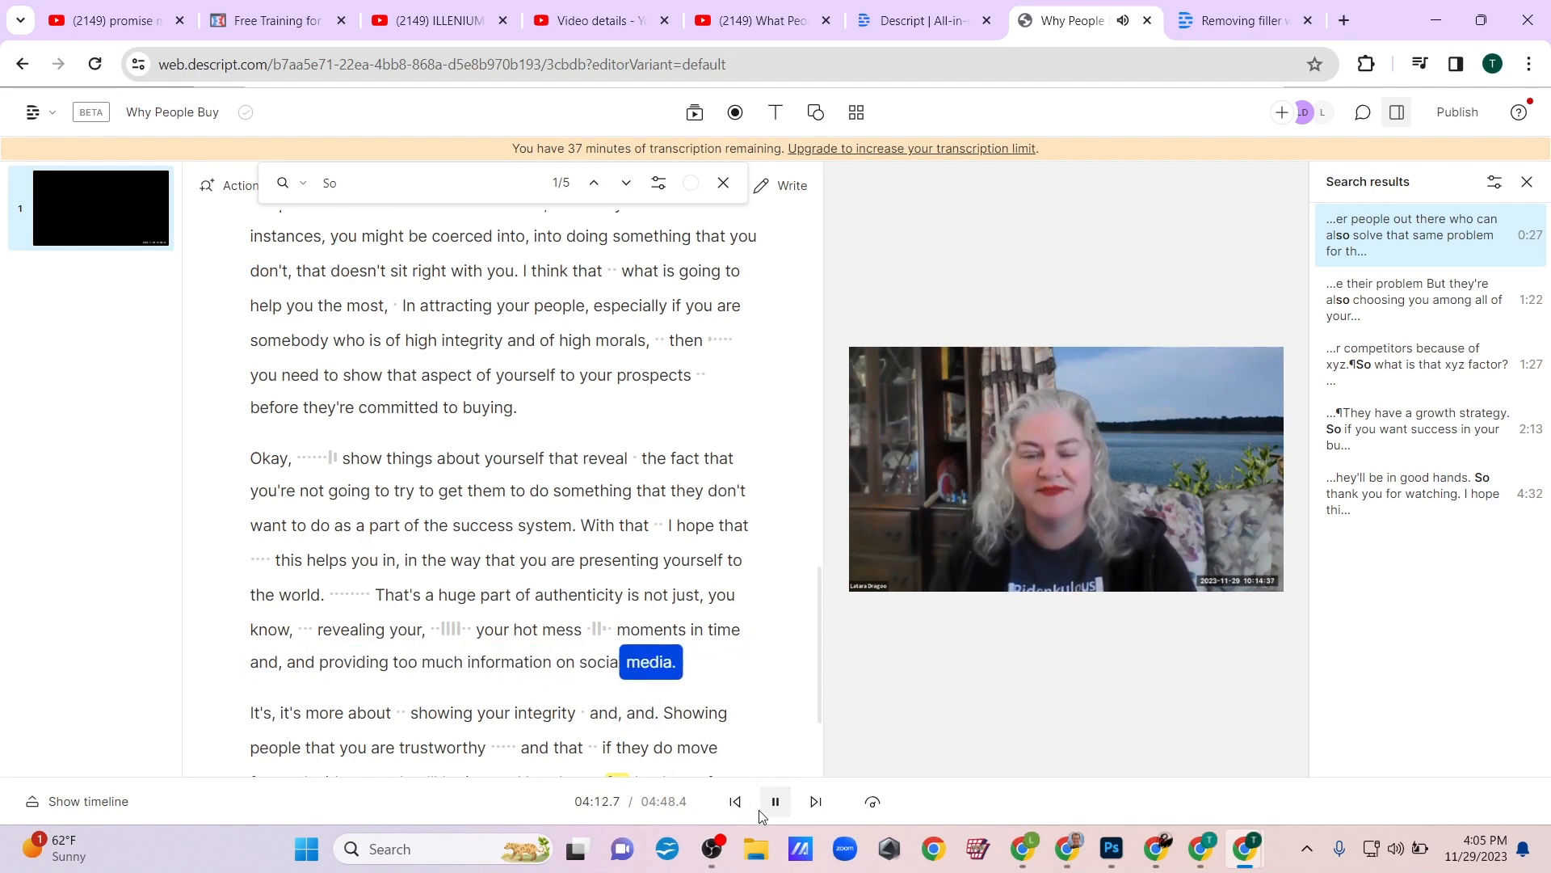
{"action": "left_click", "coordinate": [771, 803]}
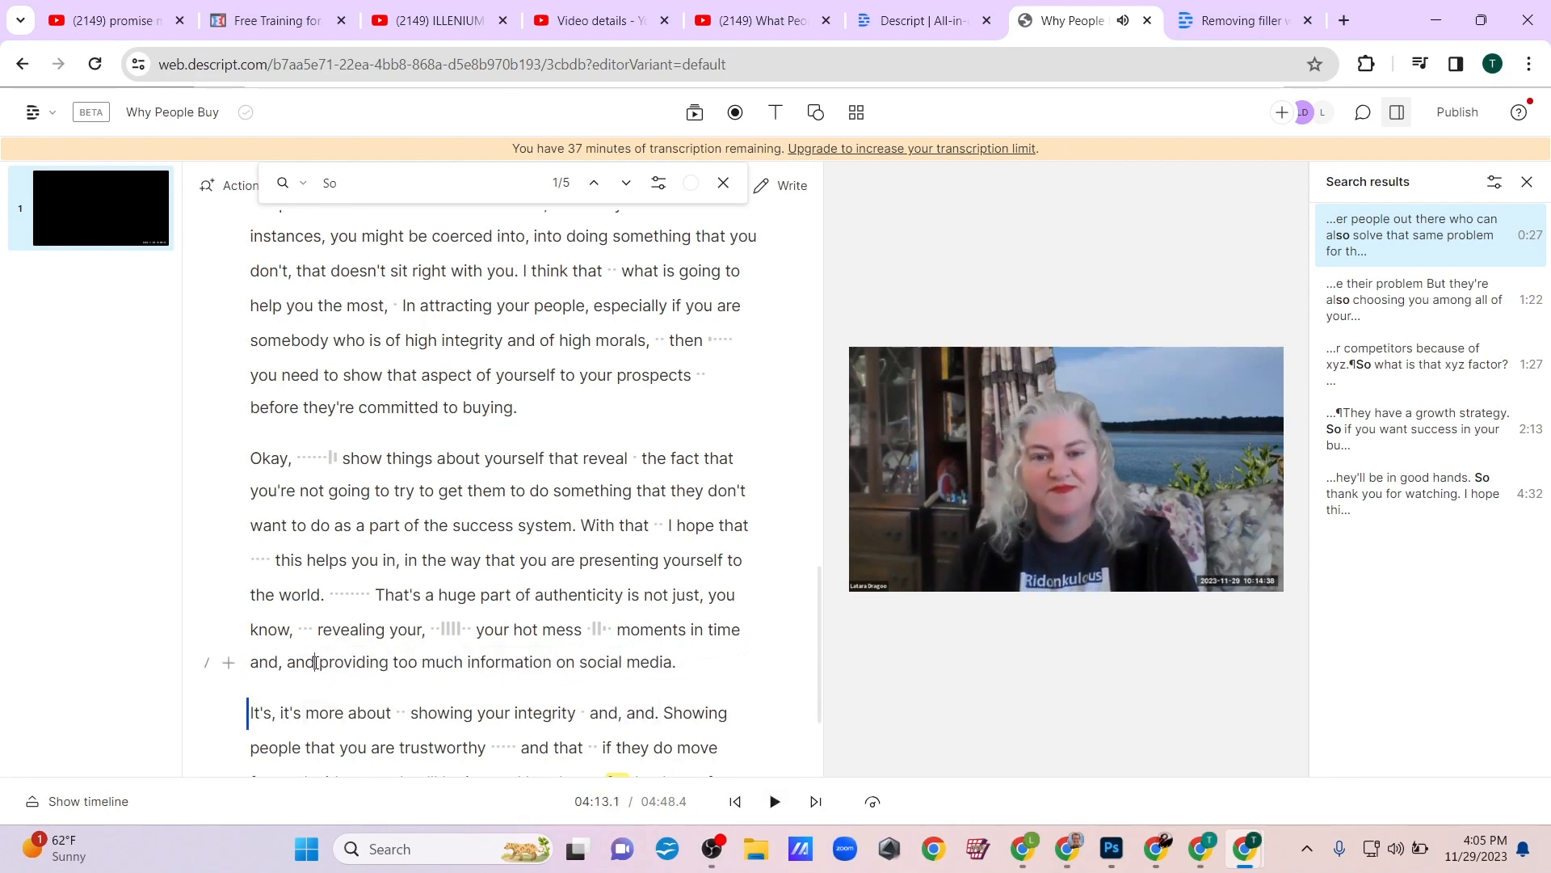
{"action": "left_click_drag", "start_coordinate": [316, 664], "coordinate": [283, 664]}
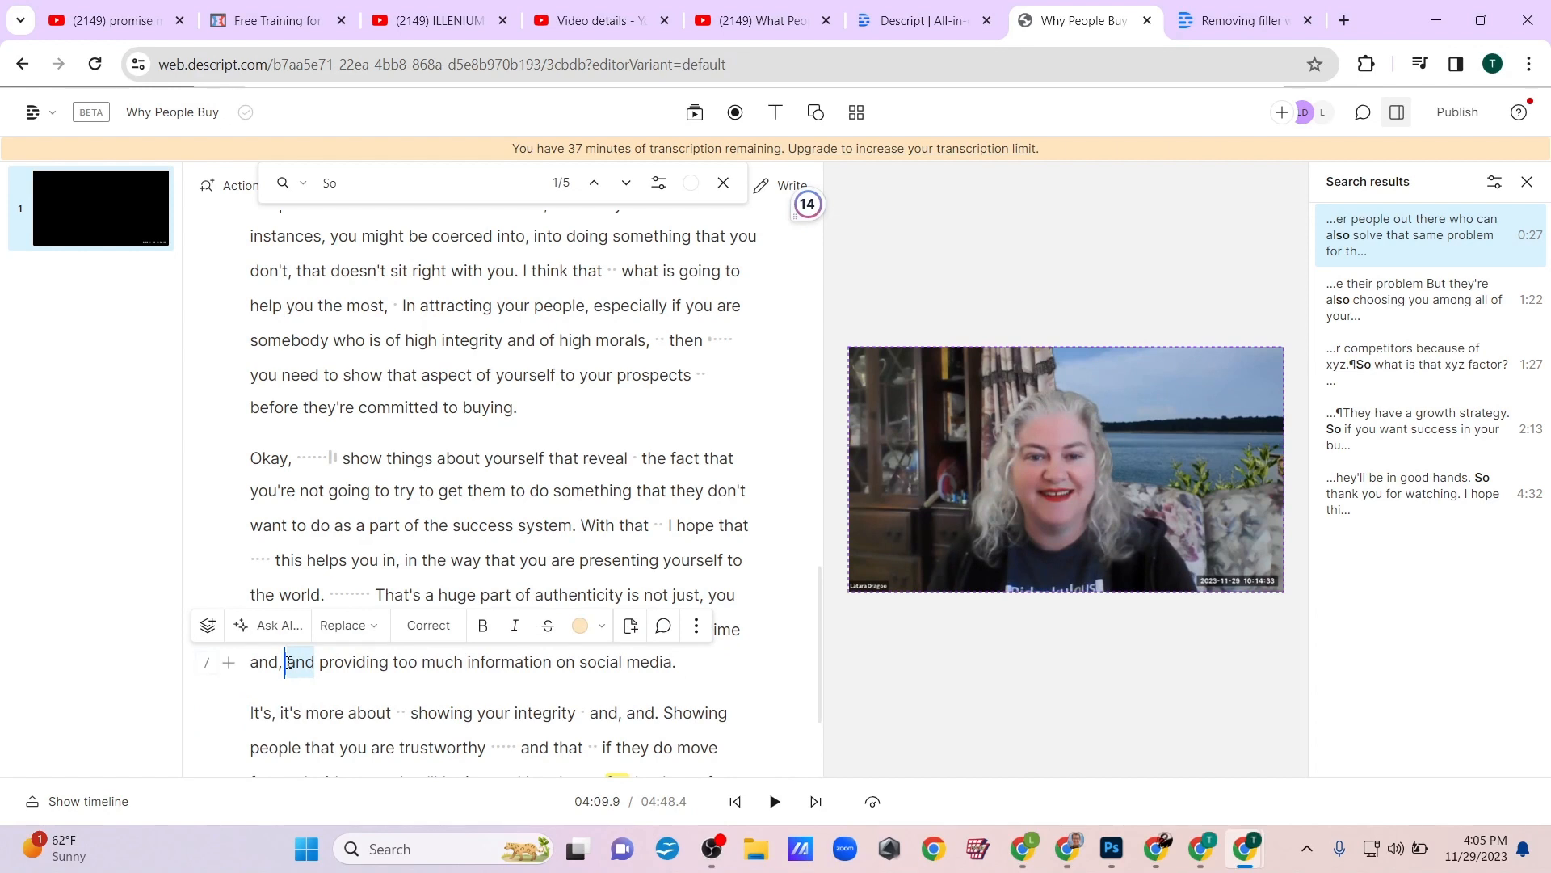
{"action": "key", "text": "BackSpace"}
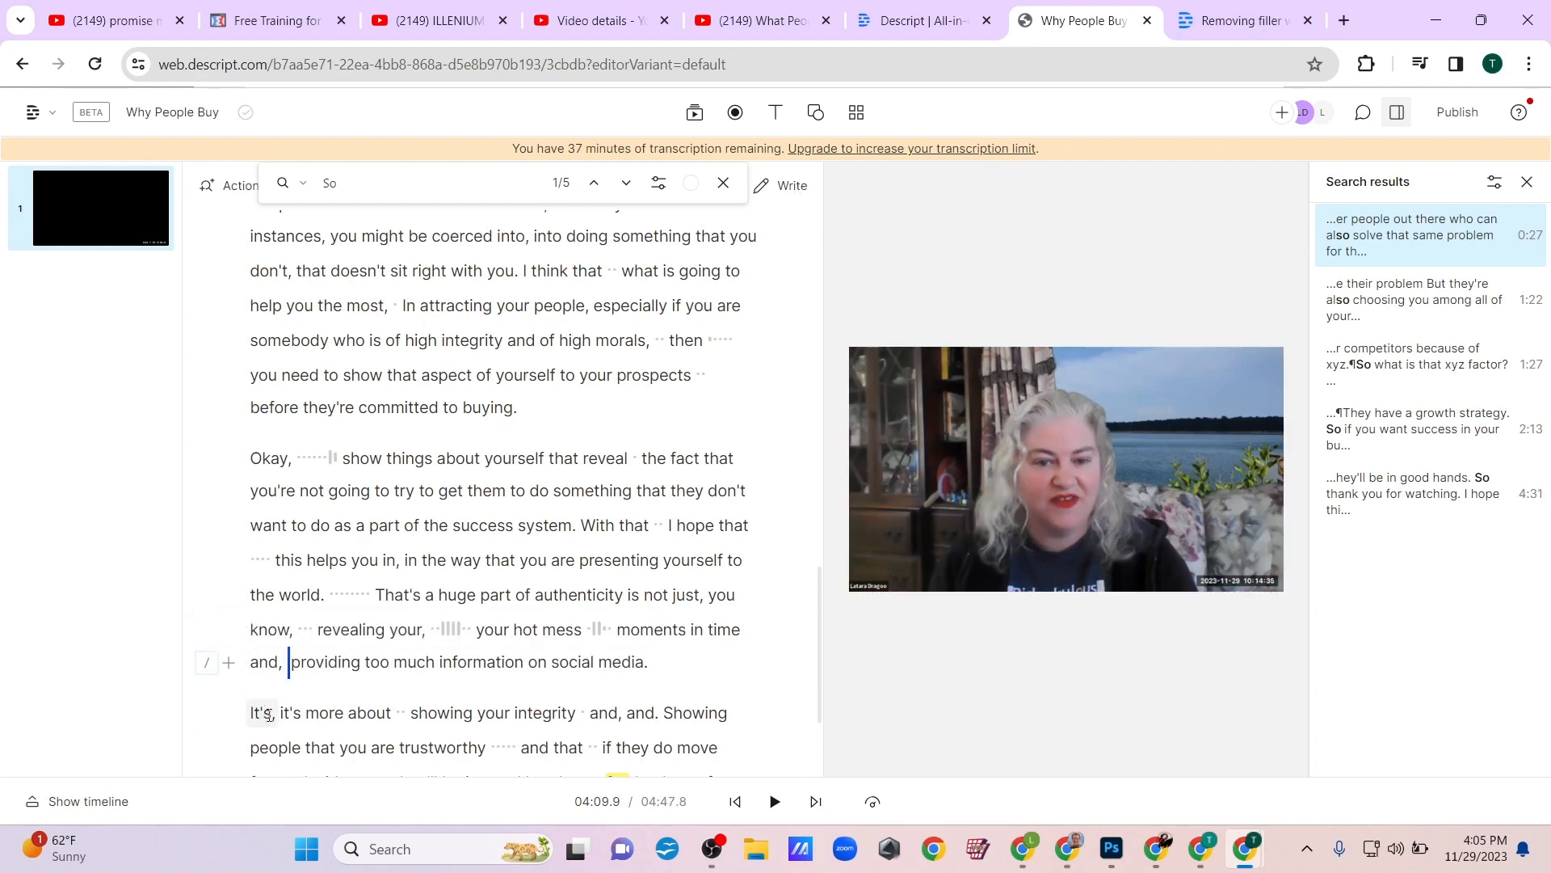
{"action": "double_click", "coordinate": [253, 713]}
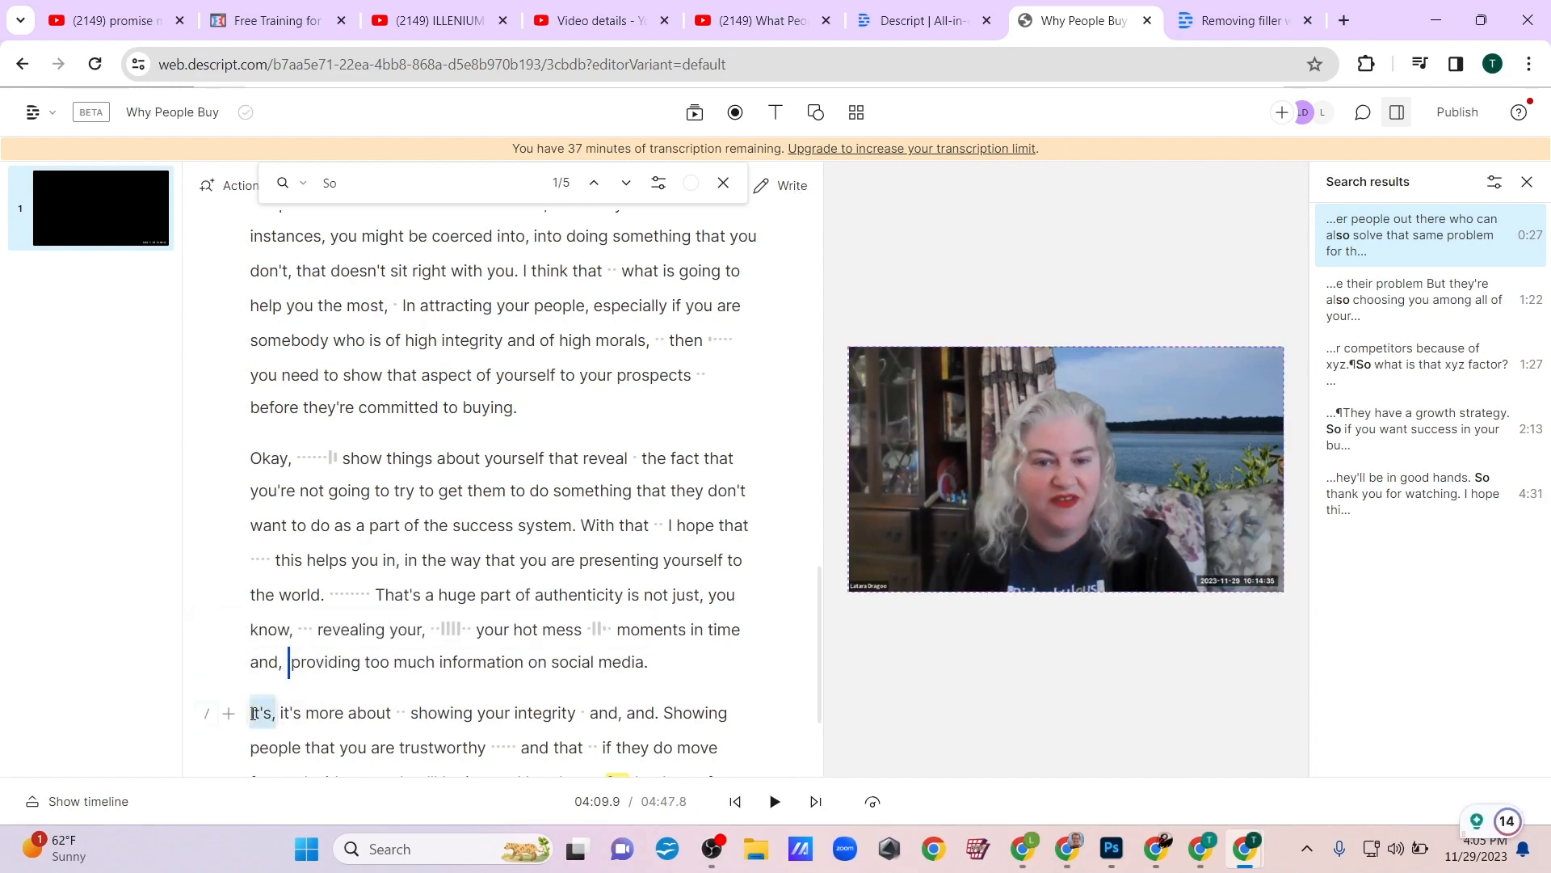
{"action": "key", "text": "BackSpace"}
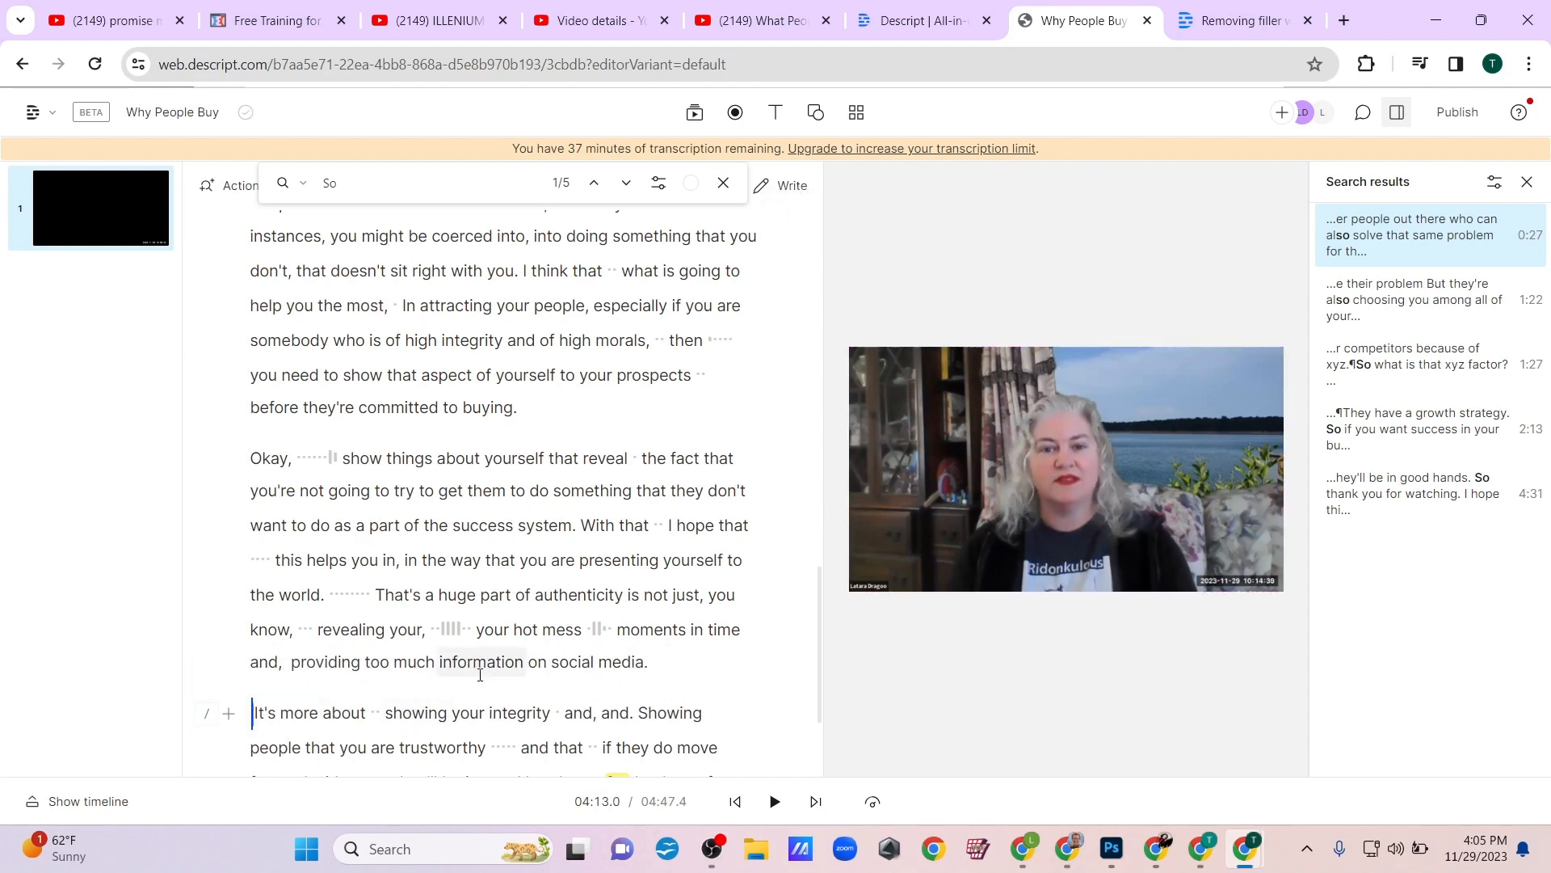
- Delete the repeated "and." before "Showing people" and the trailing silence after "I'll see you later."
{"action": "scroll", "coordinate": [605, 651], "scroll_direction": "down", "scroll_amount": 1}
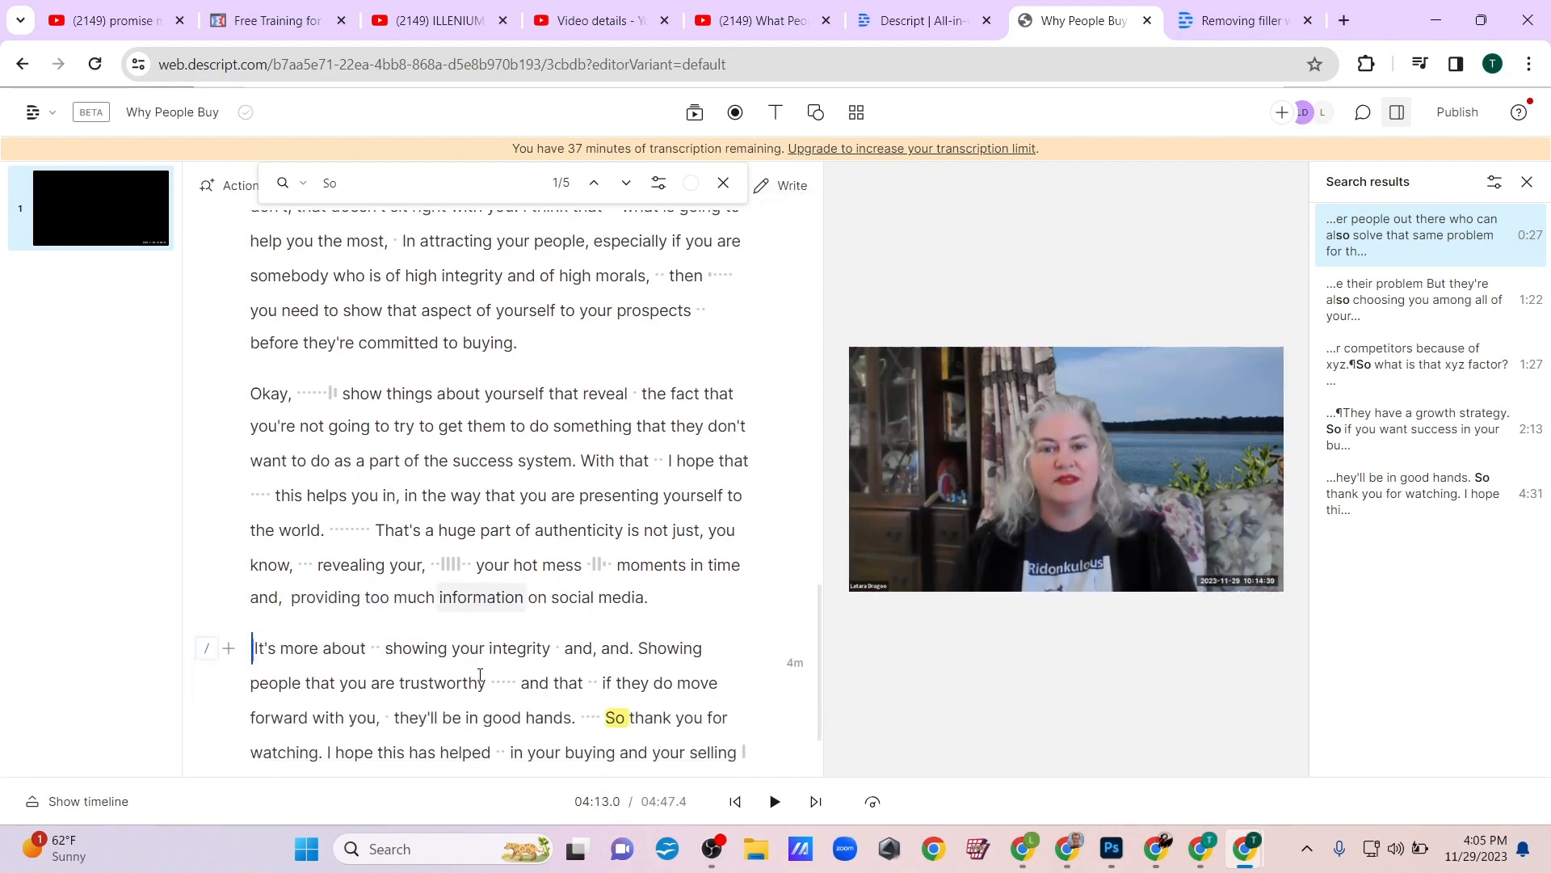
{"action": "left_click", "coordinate": [602, 649]}
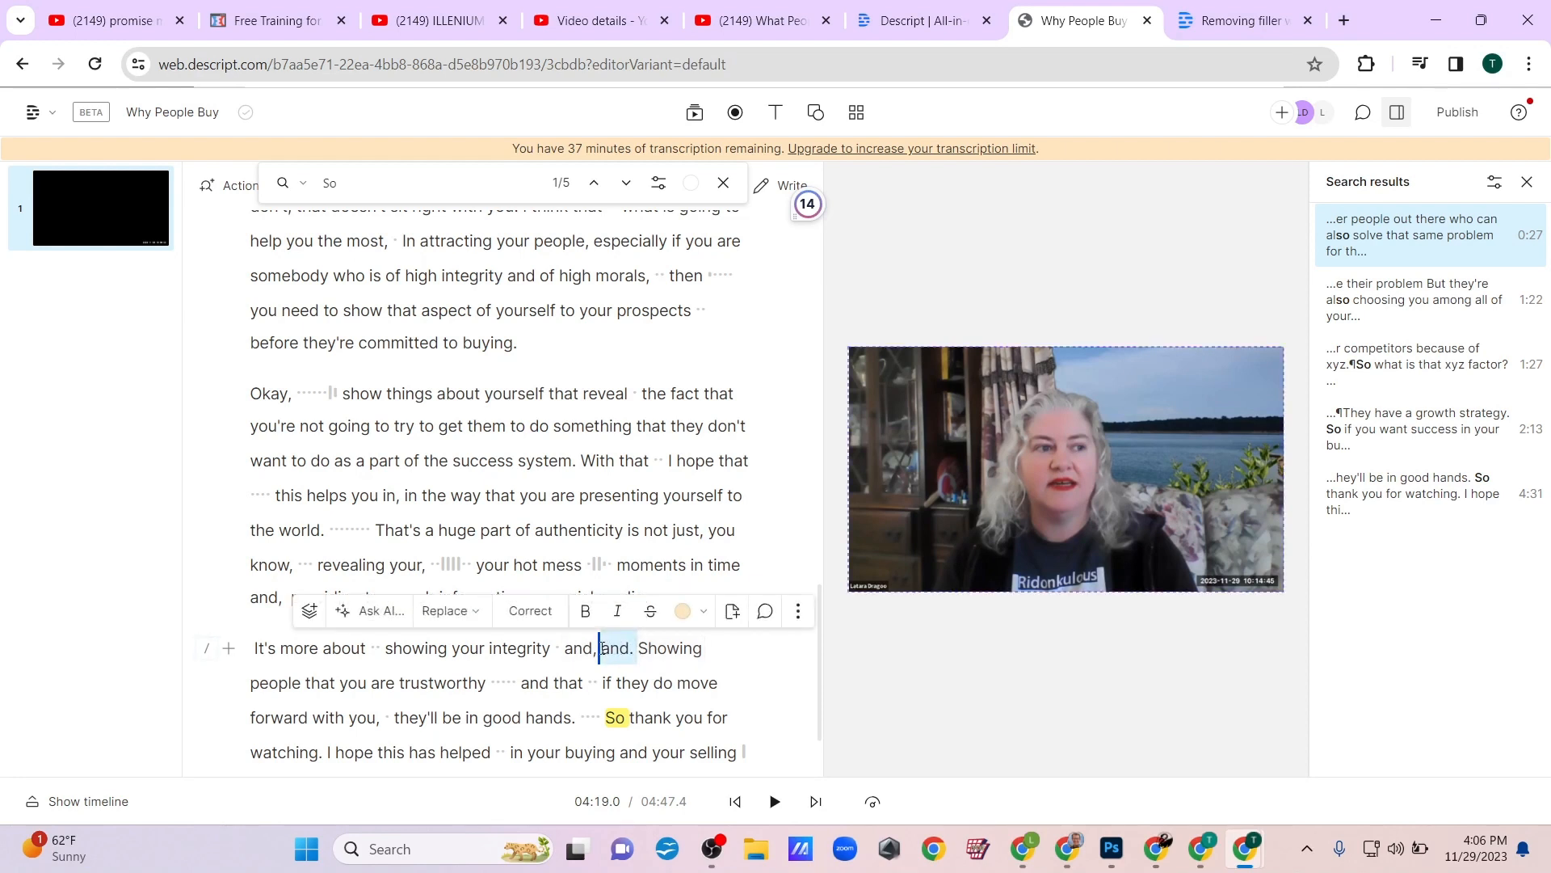
{"action": "key", "text": "BackSpace"}
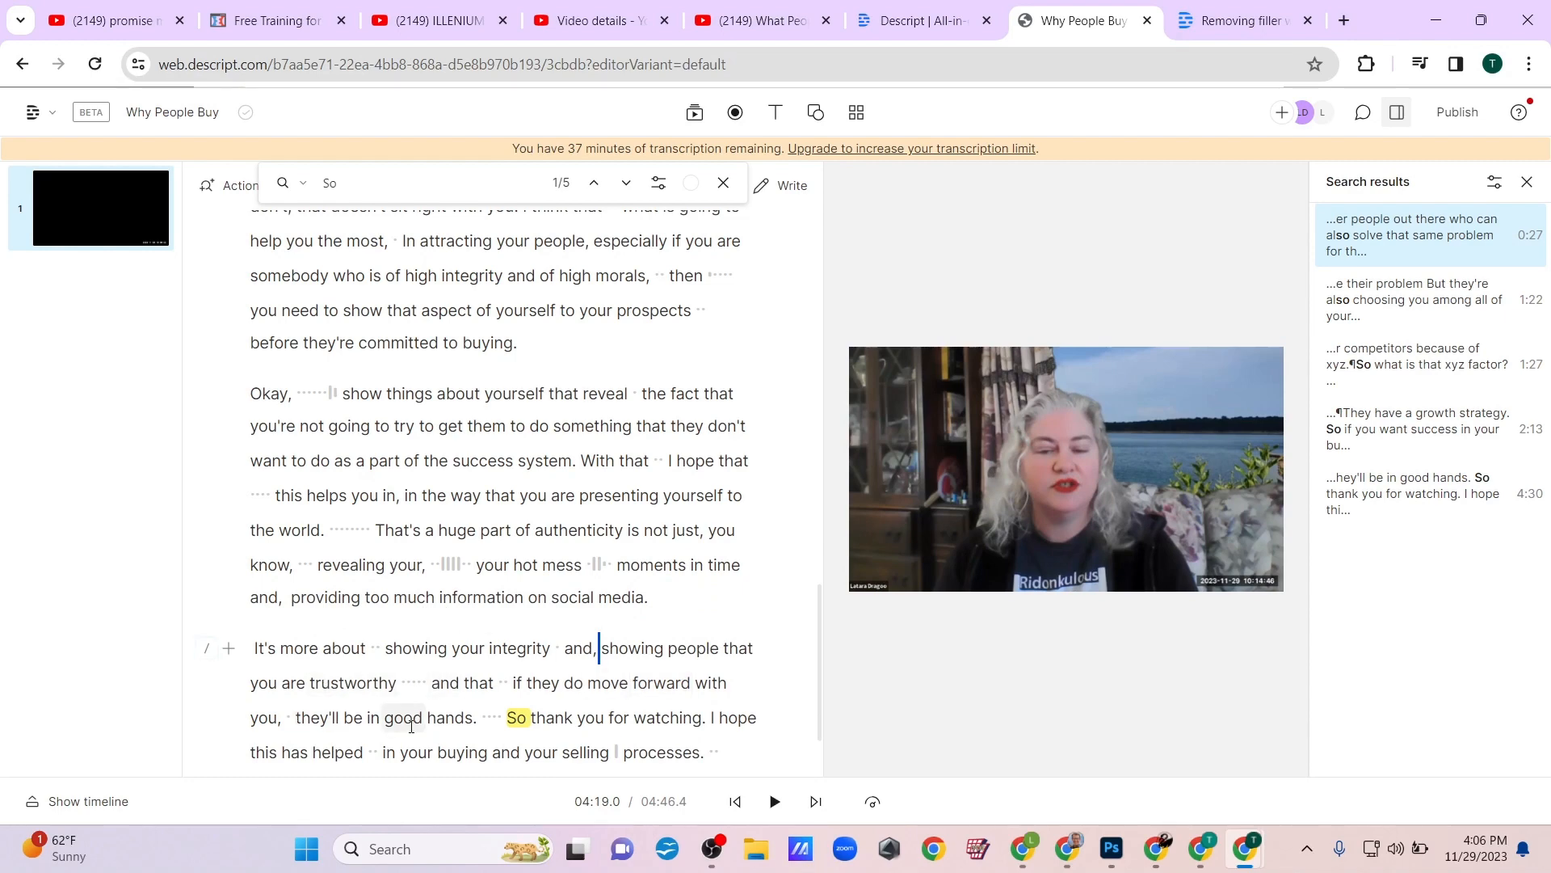
{"action": "scroll", "coordinate": [550, 719], "scroll_direction": "down", "scroll_amount": 1}
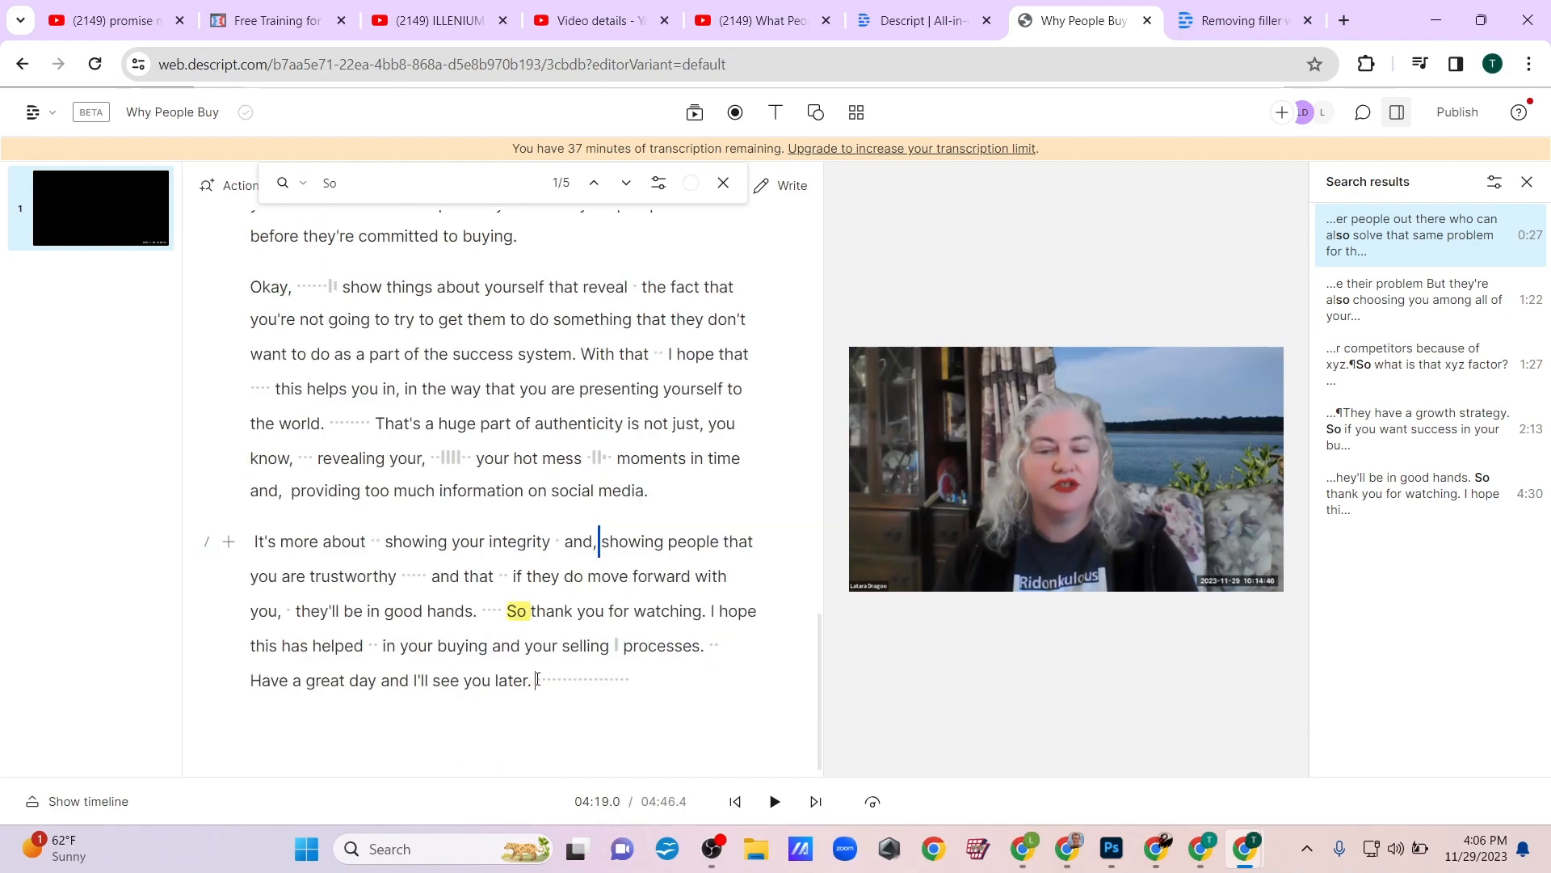
{"action": "left_click", "coordinate": [640, 675]}
- Return to the start of the script, close the search for "So", and check the script's playback speed setting
{"action": "scroll", "coordinate": [643, 676], "scroll_direction": "up", "scroll_amount": 3}
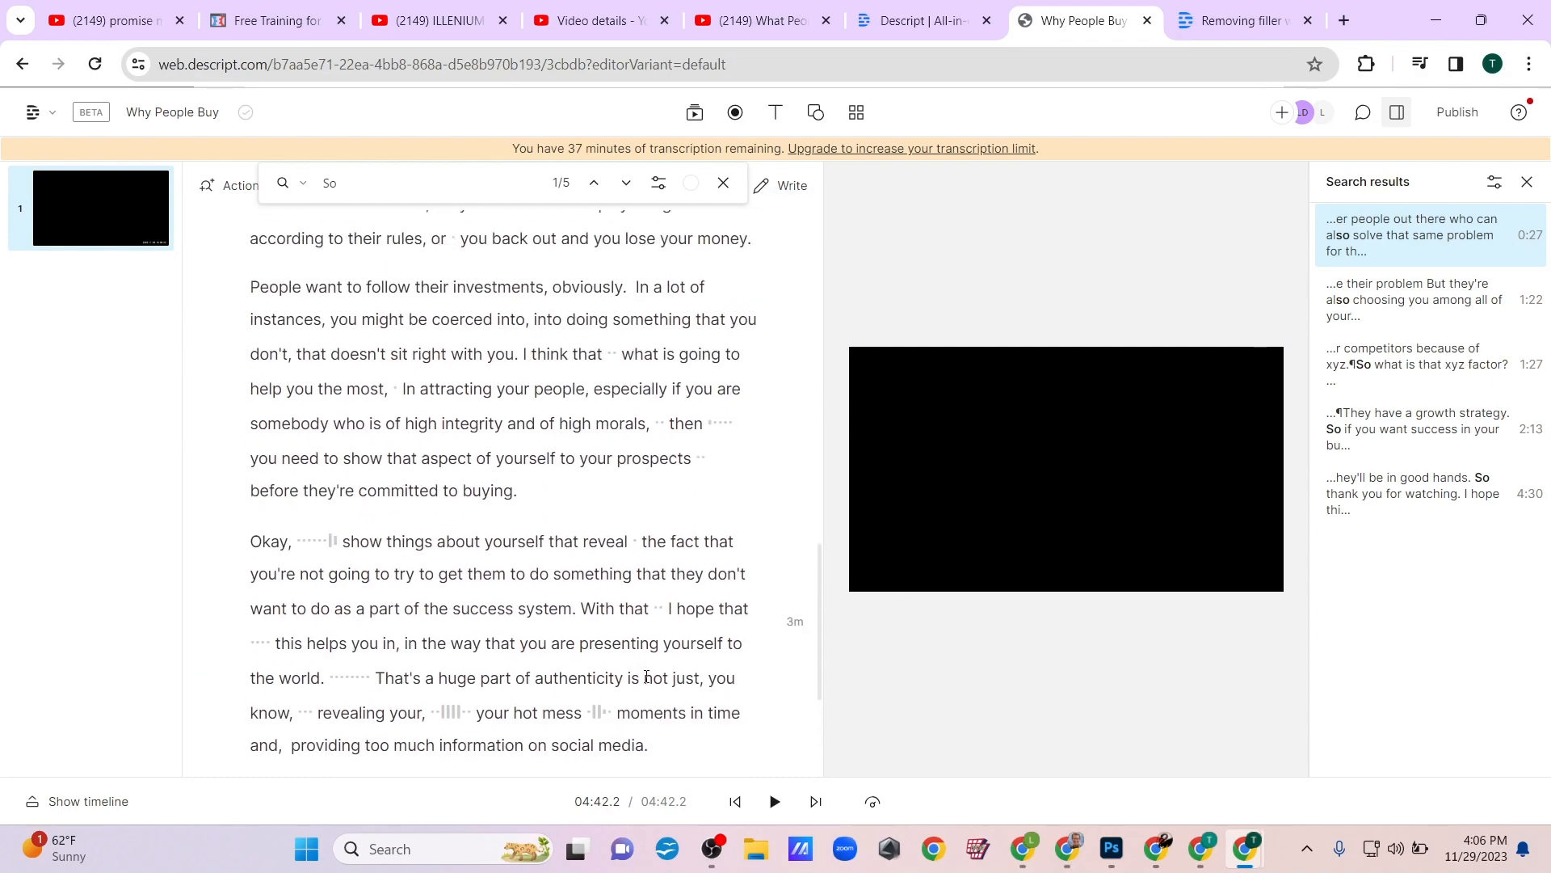
{"action": "scroll", "coordinate": [638, 646], "scroll_direction": "up", "scroll_amount": 10}
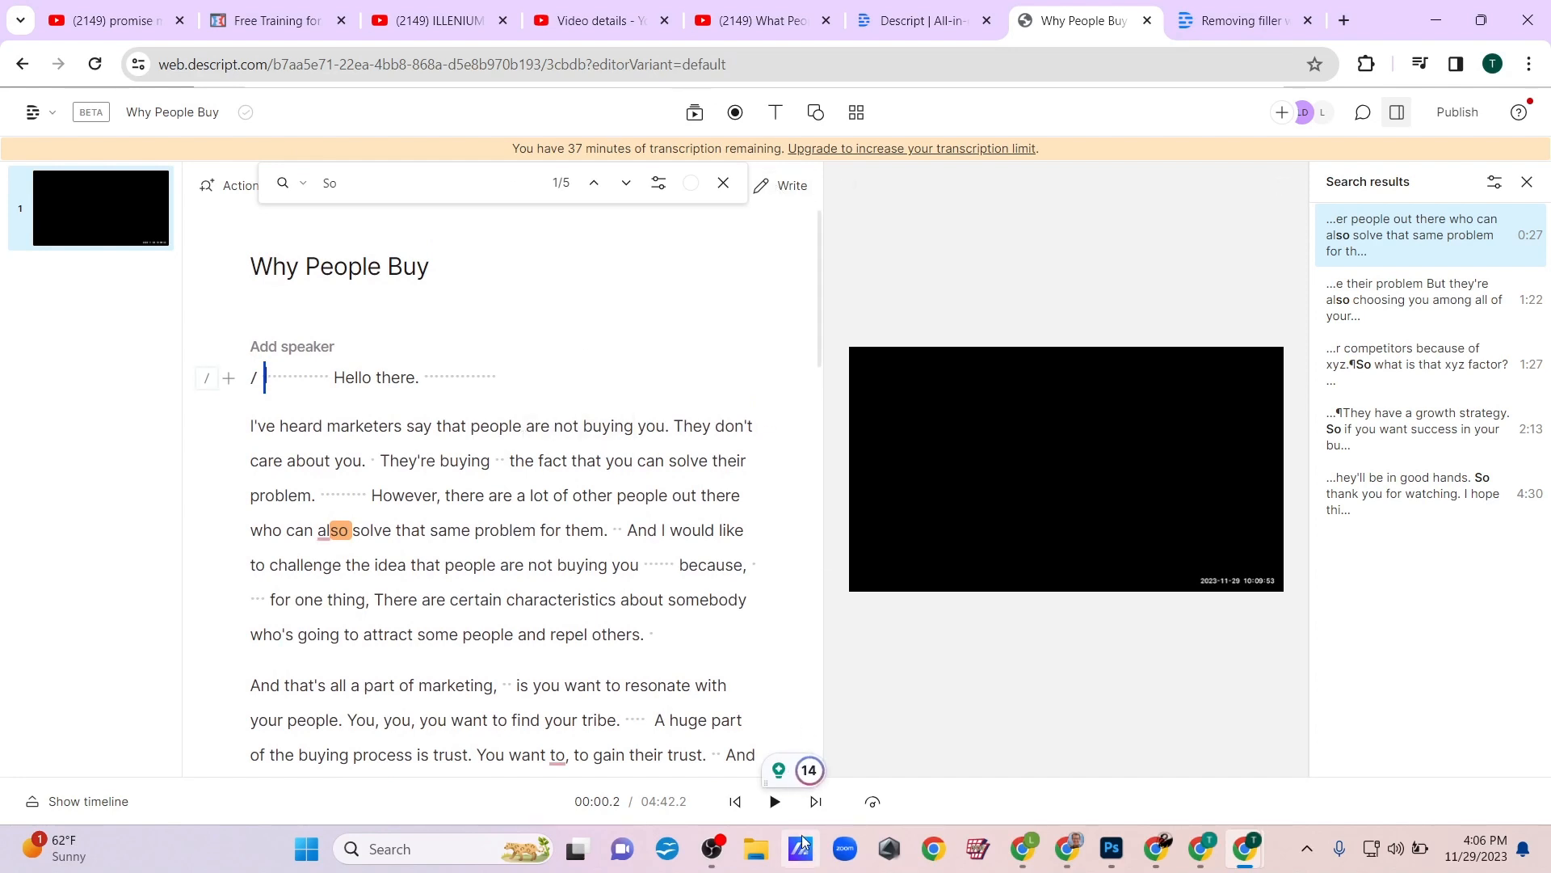
{"action": "left_click", "coordinate": [1527, 184]}
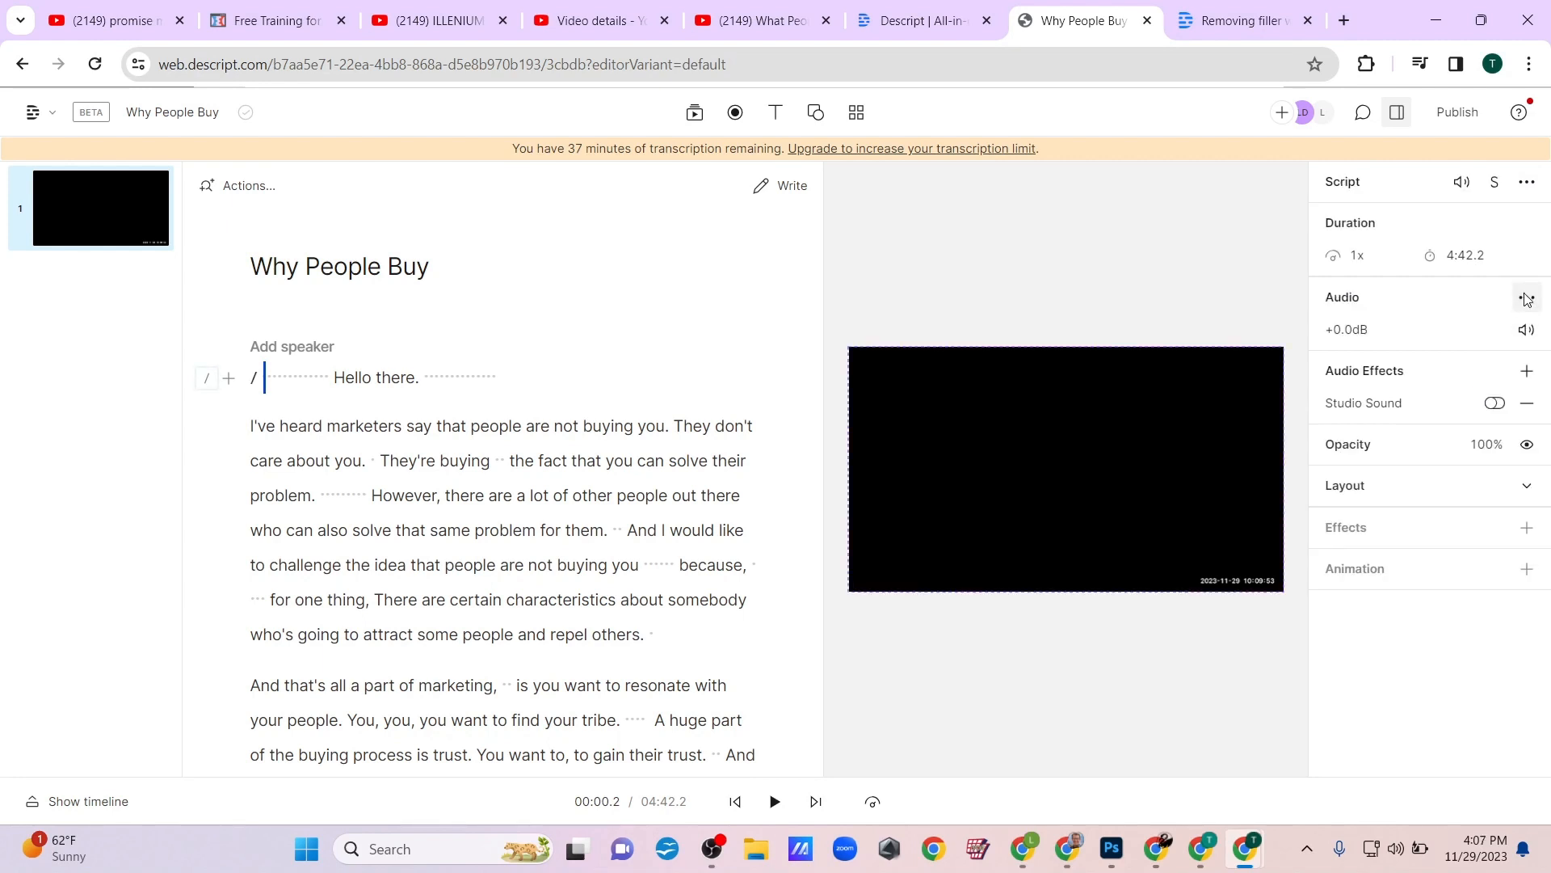
{"action": "left_click", "coordinate": [1351, 256]}
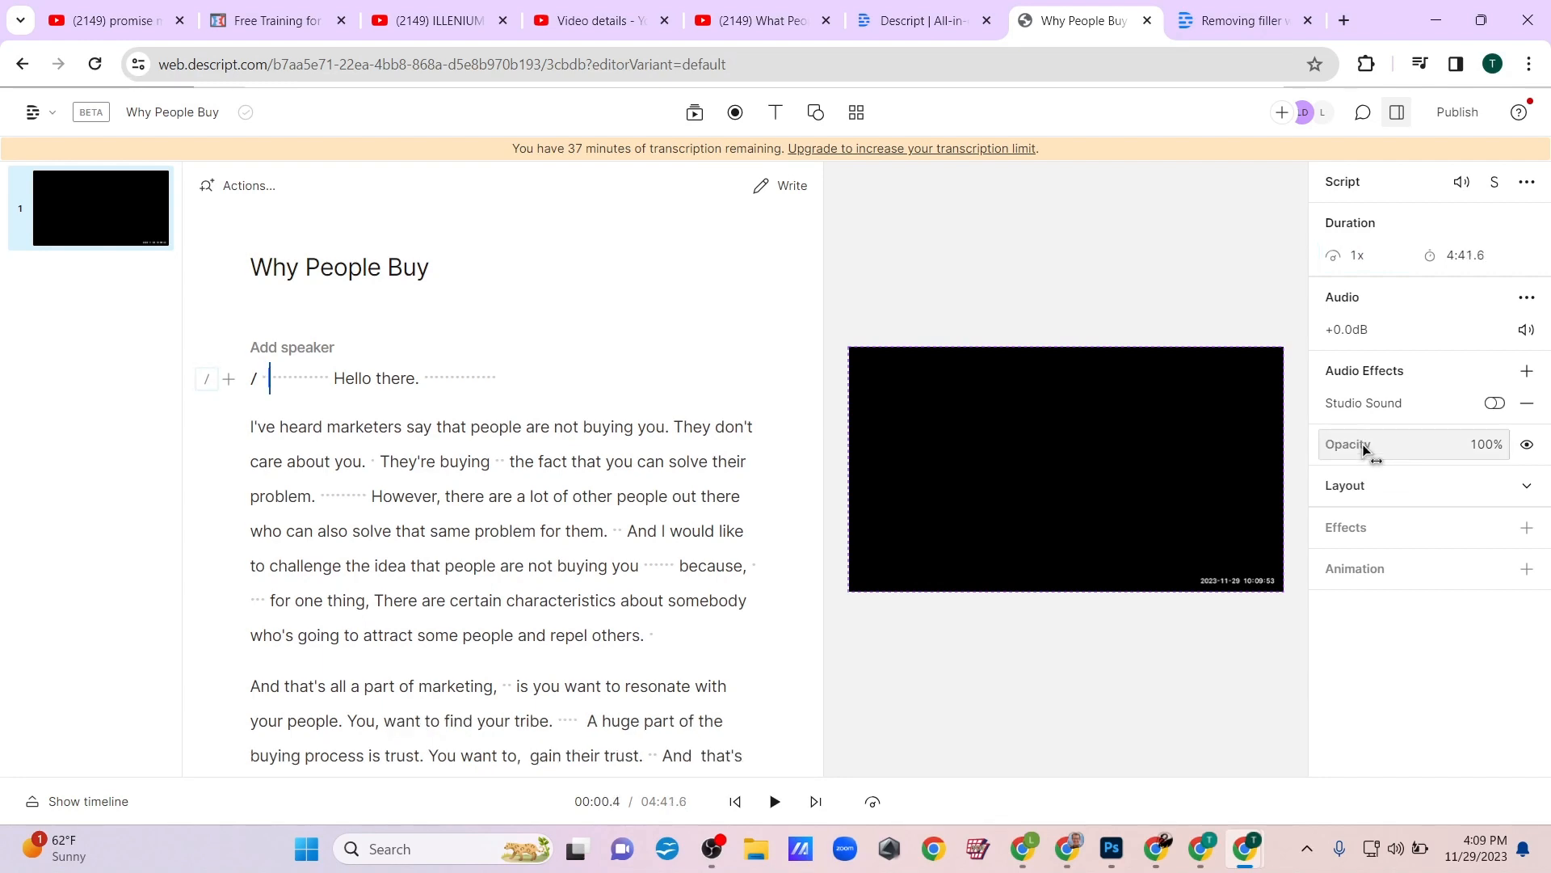
- Set the script's playback speed to 1.1x and play the opening lines to check the pace
{"action": "left_click", "coordinate": [1352, 257]}
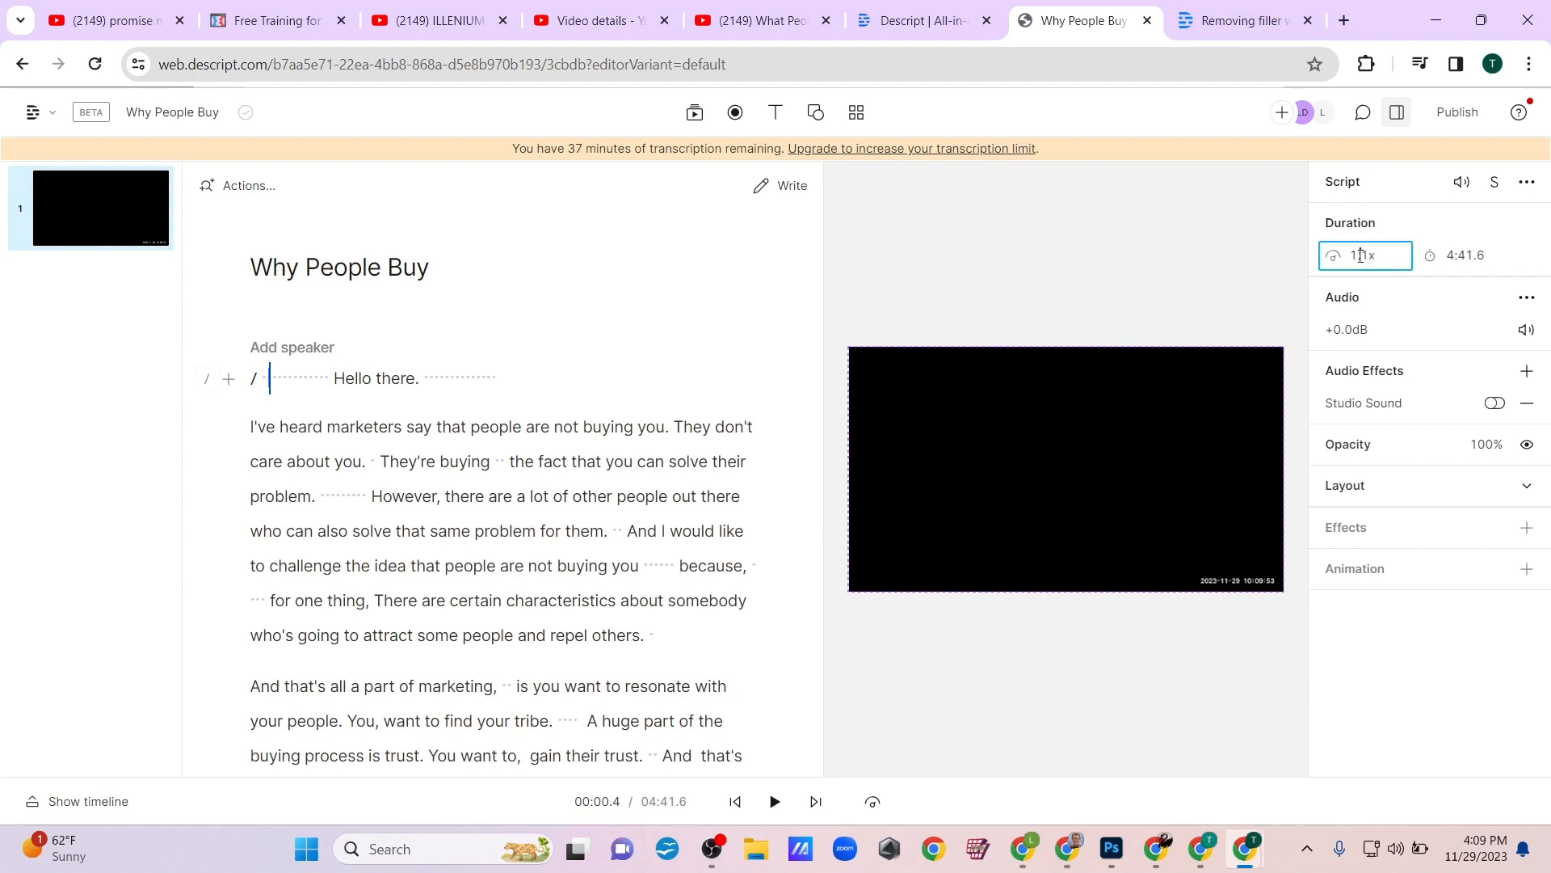
{"action": "key", "text": "Return"}
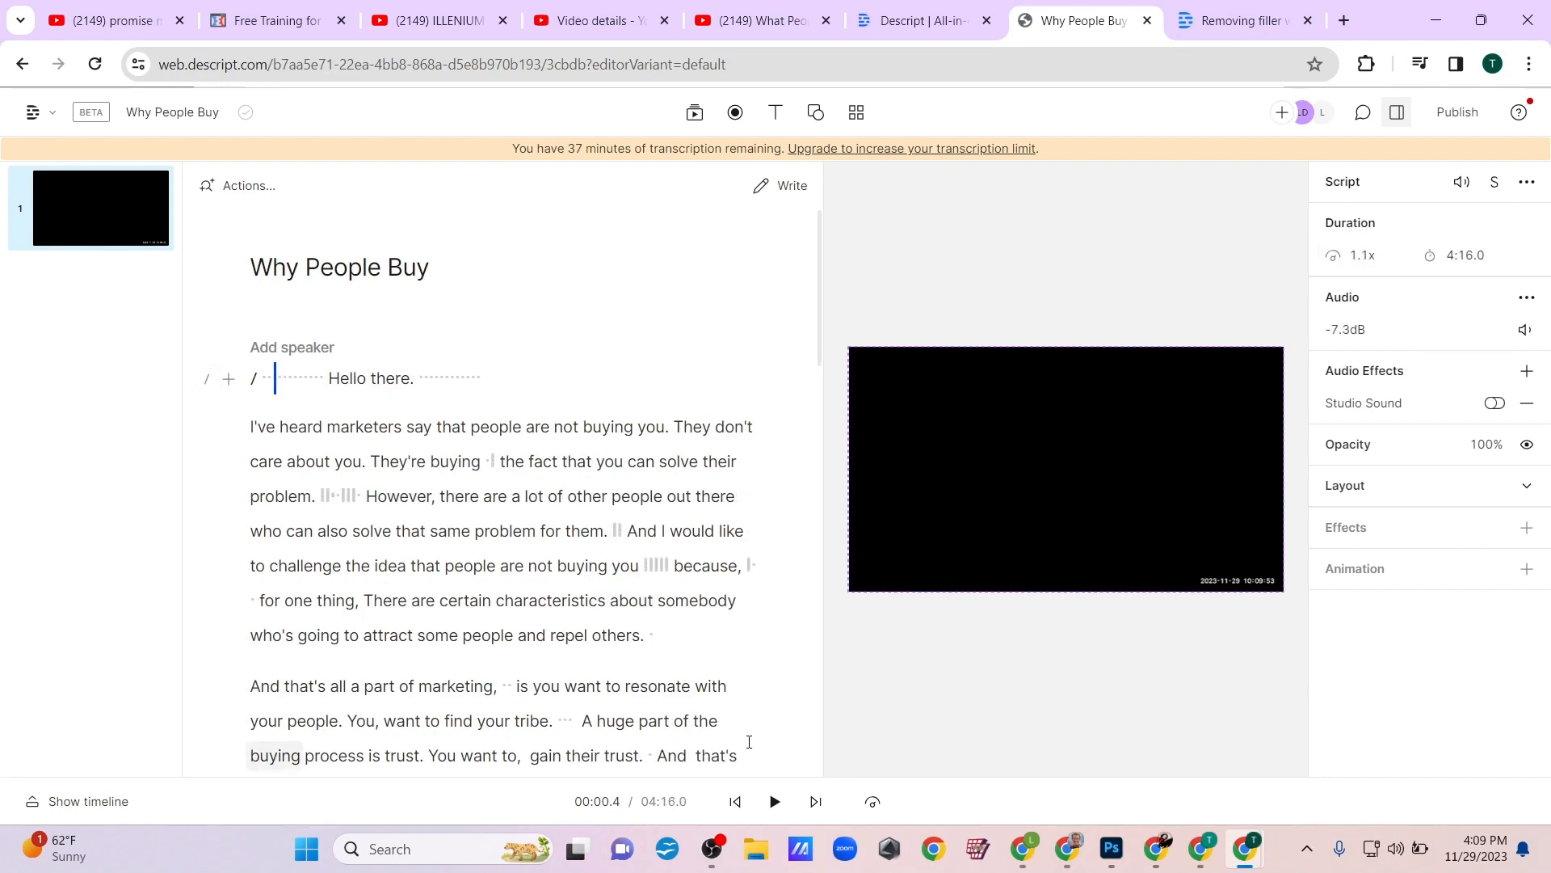
{"action": "left_click", "coordinate": [774, 802]}
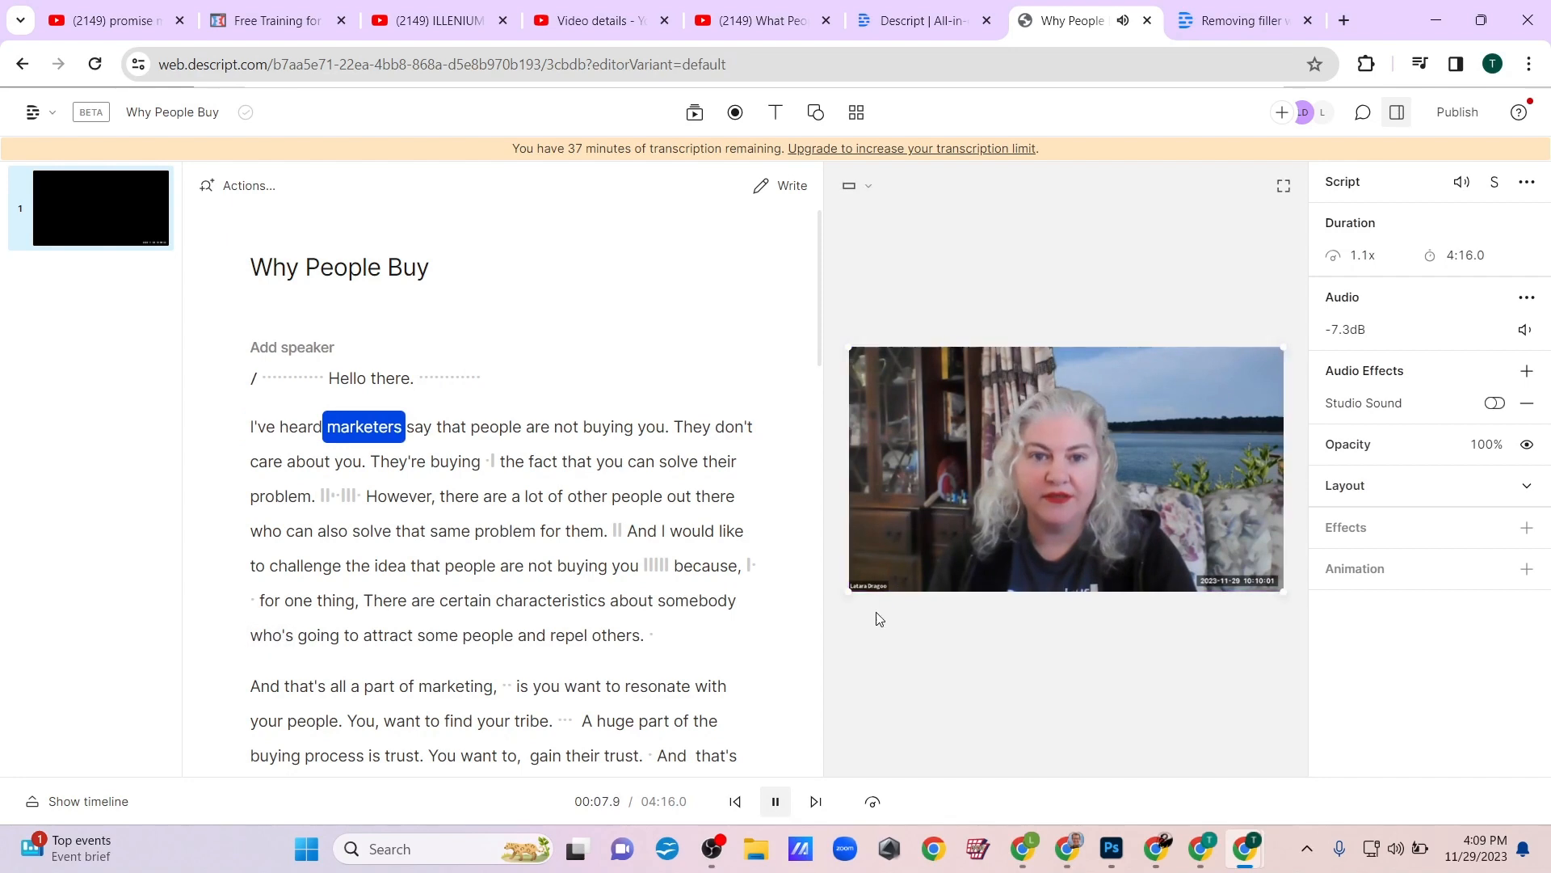
{"action": "left_click", "coordinate": [776, 801]}
- Try deleting the pauses after and before "Hello there." and play back the opening
{"action": "left_click", "coordinate": [435, 370]}
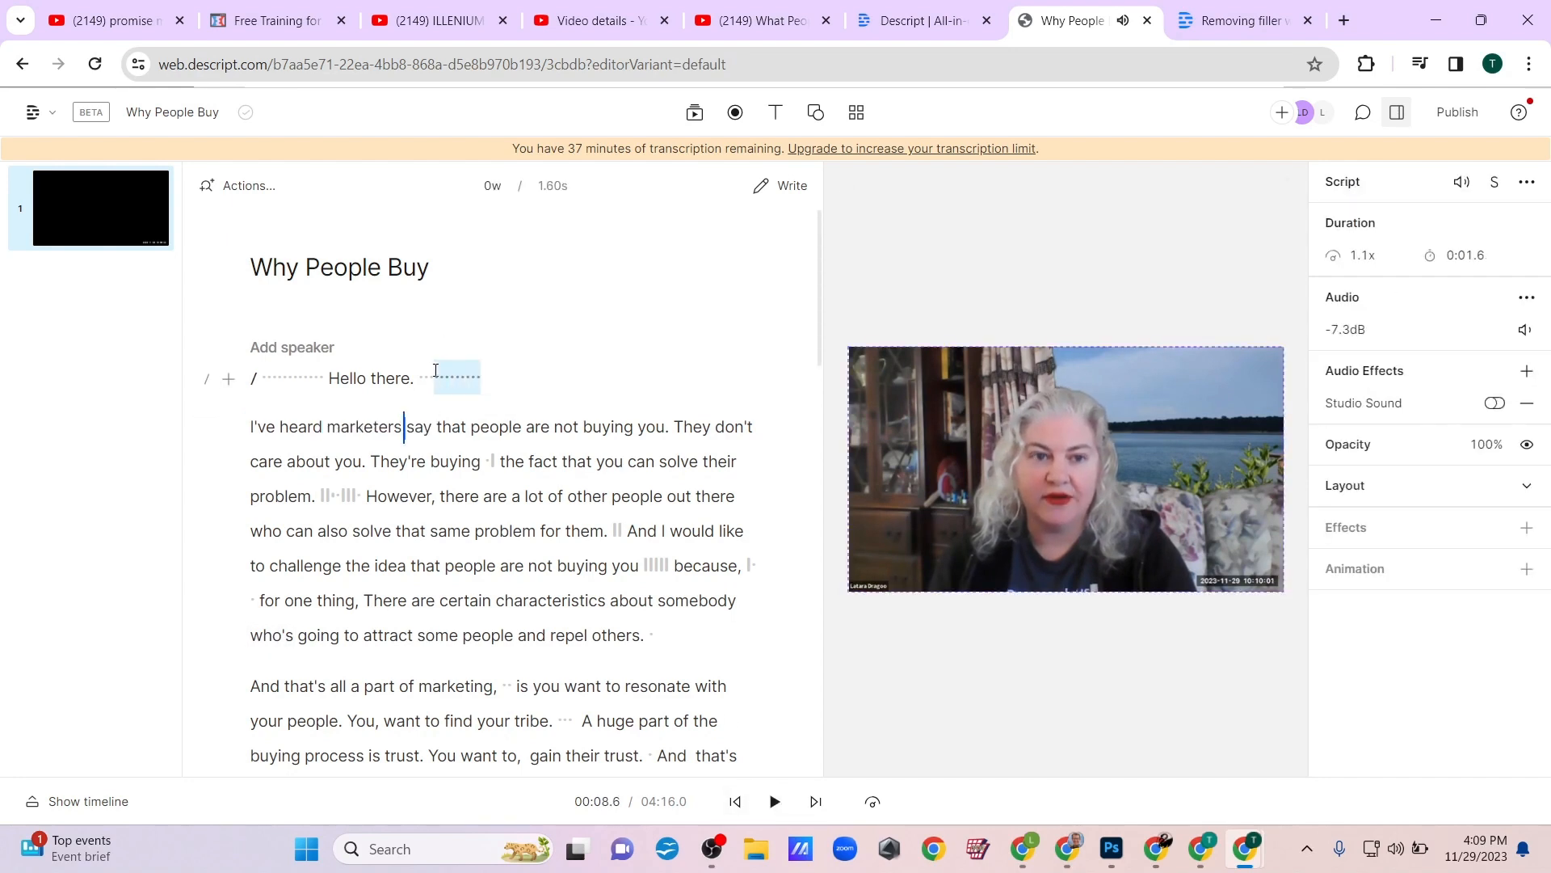
{"action": "key", "text": "Delete"}
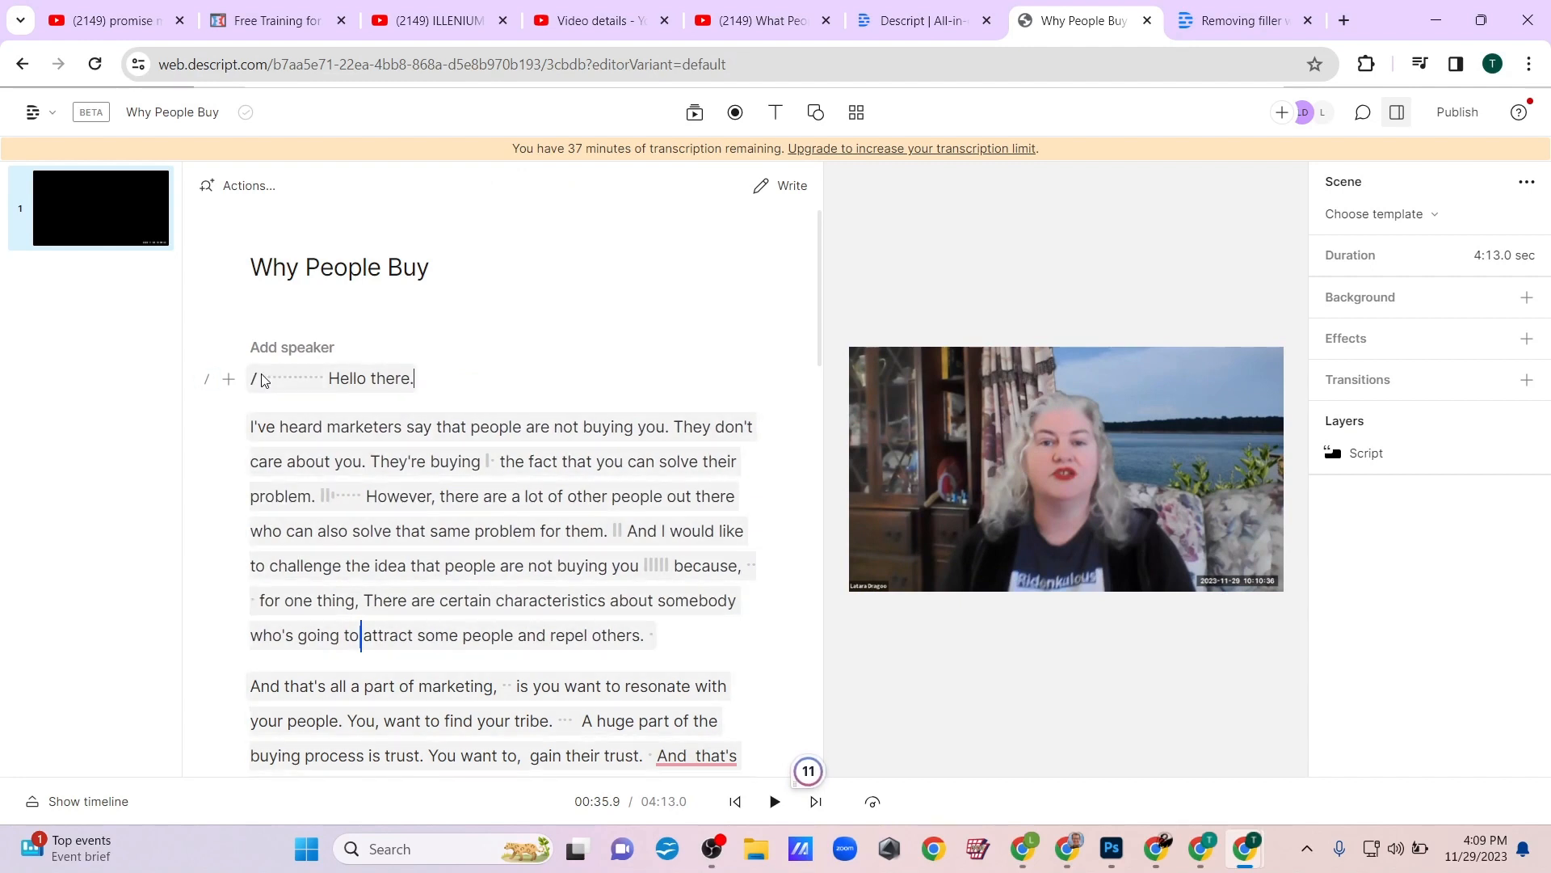
{"action": "left_click", "coordinate": [296, 377]}
{"action": "left_click_drag", "start_coordinate": [326, 376], "coordinate": [266, 373]}
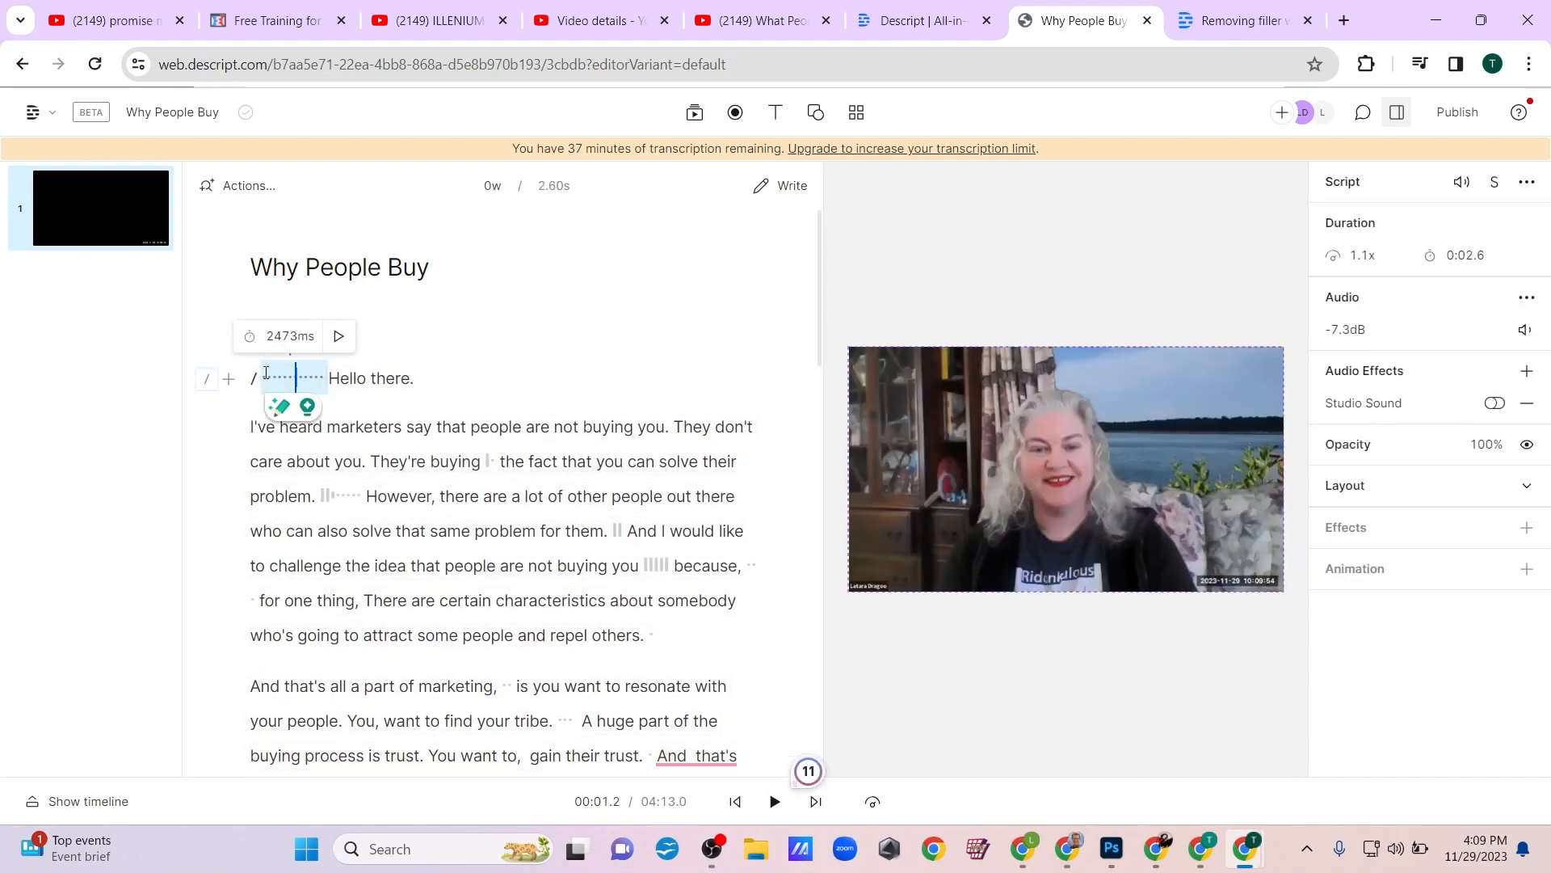
{"action": "key", "text": "BackSpace"}
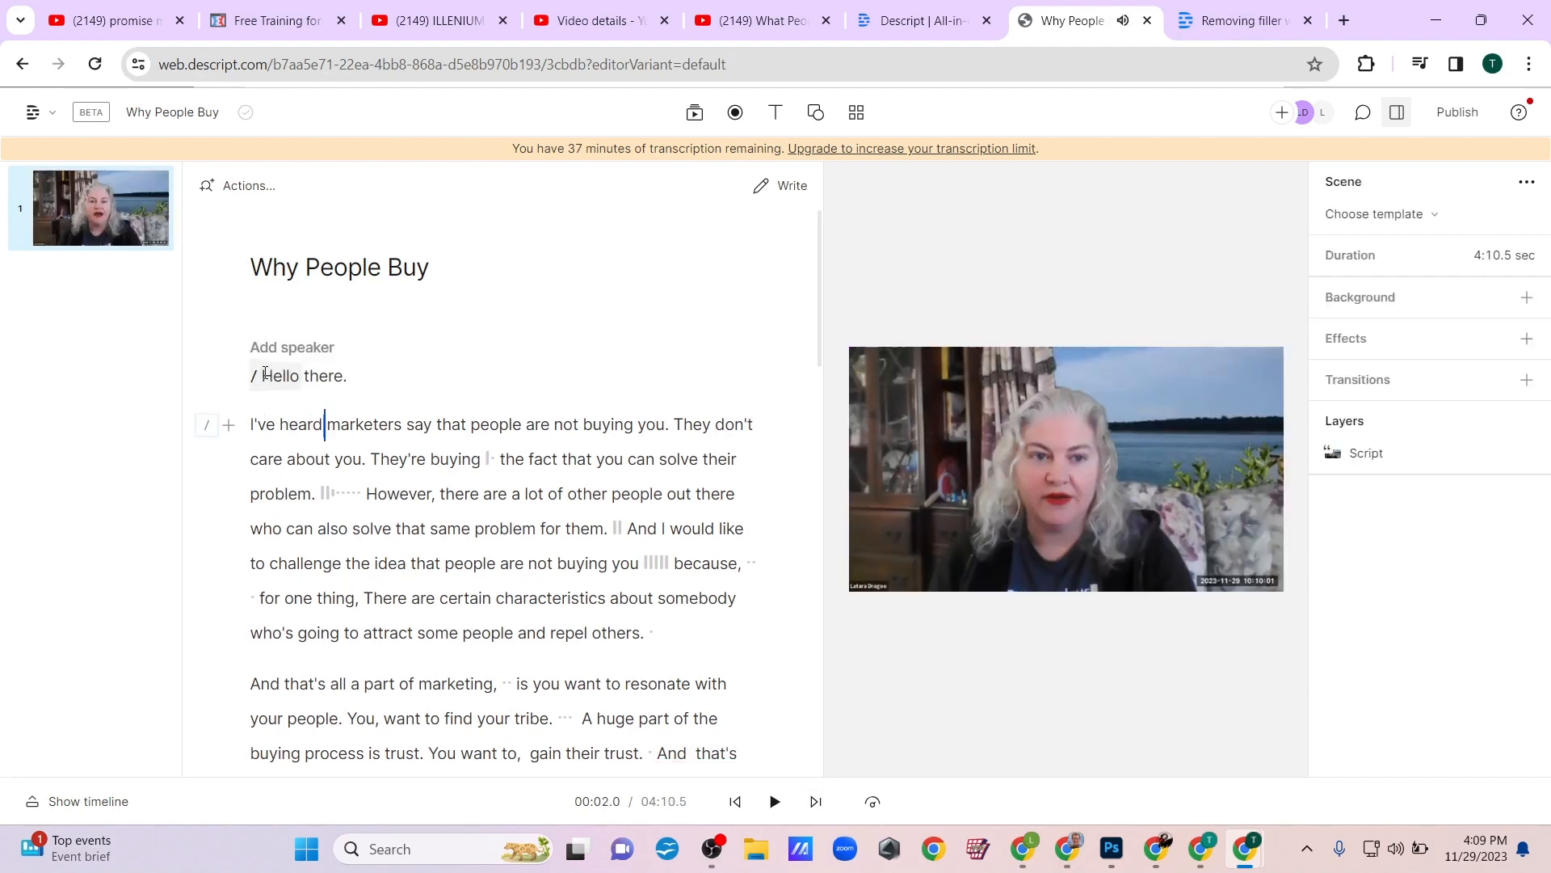
{"action": "left_click", "coordinate": [258, 375]}
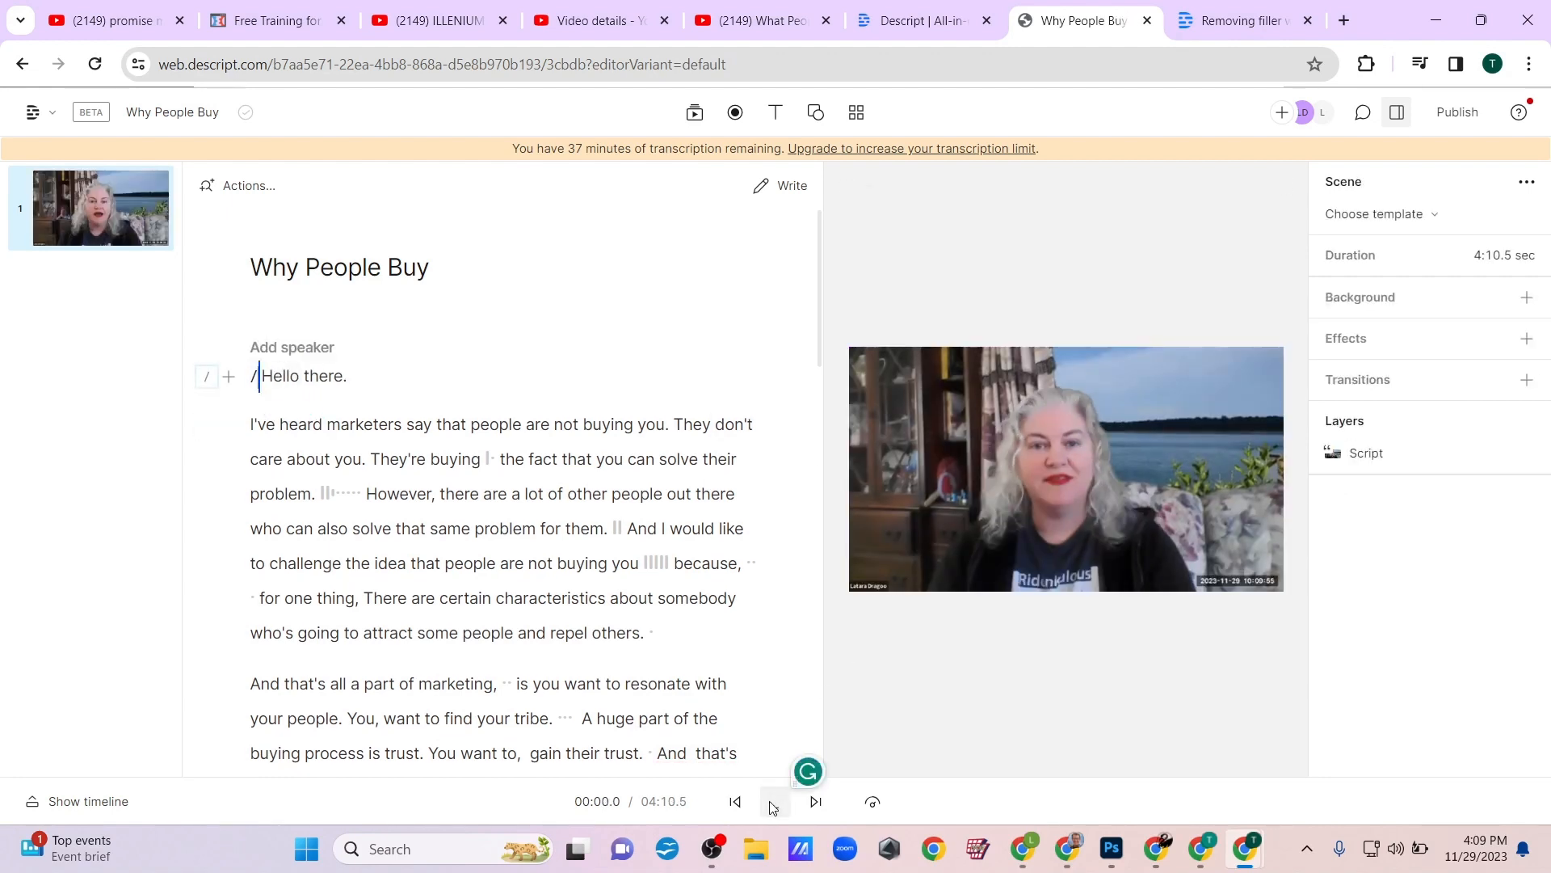
{"action": "left_click", "coordinate": [773, 804]}
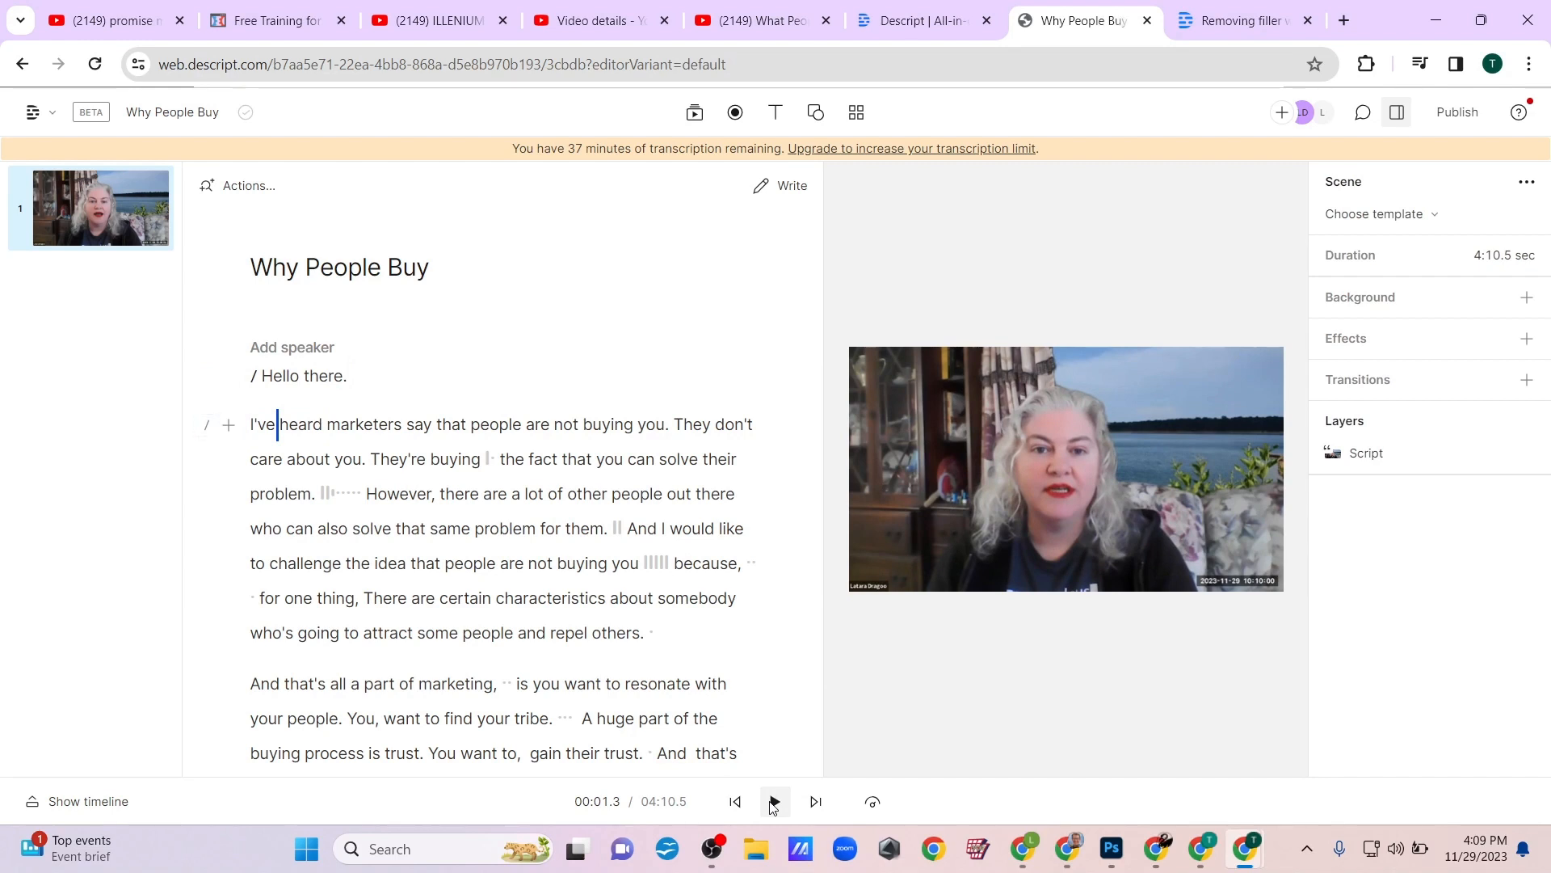
- Undo the deletions of both pauses around "Hello there."
{"action": "key", "text": "ctrl+z"}
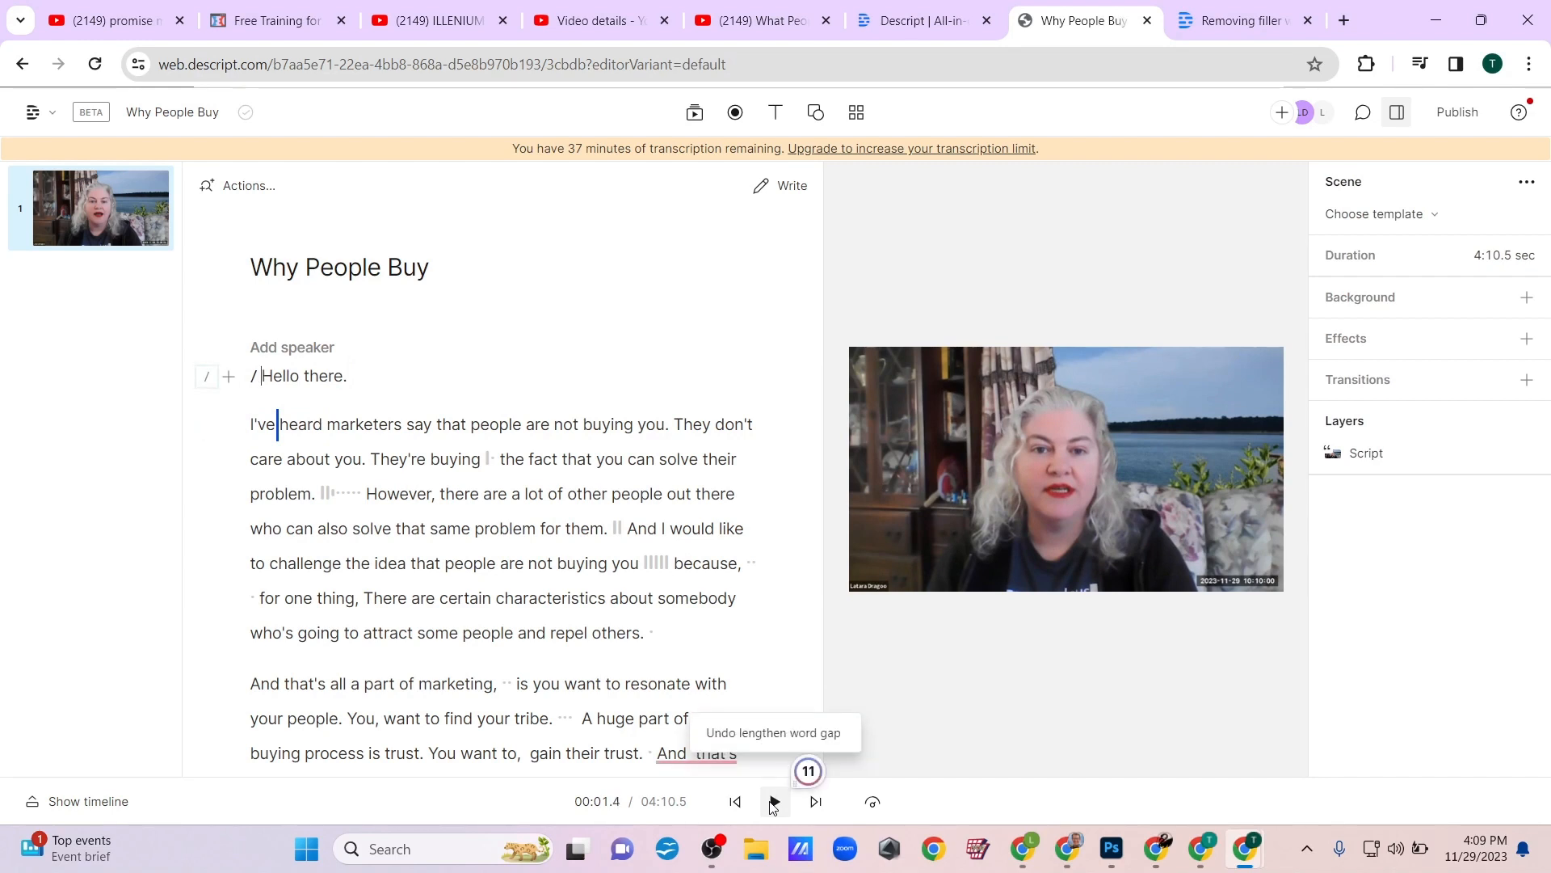
{"action": "key", "text": "ctrl+z"}
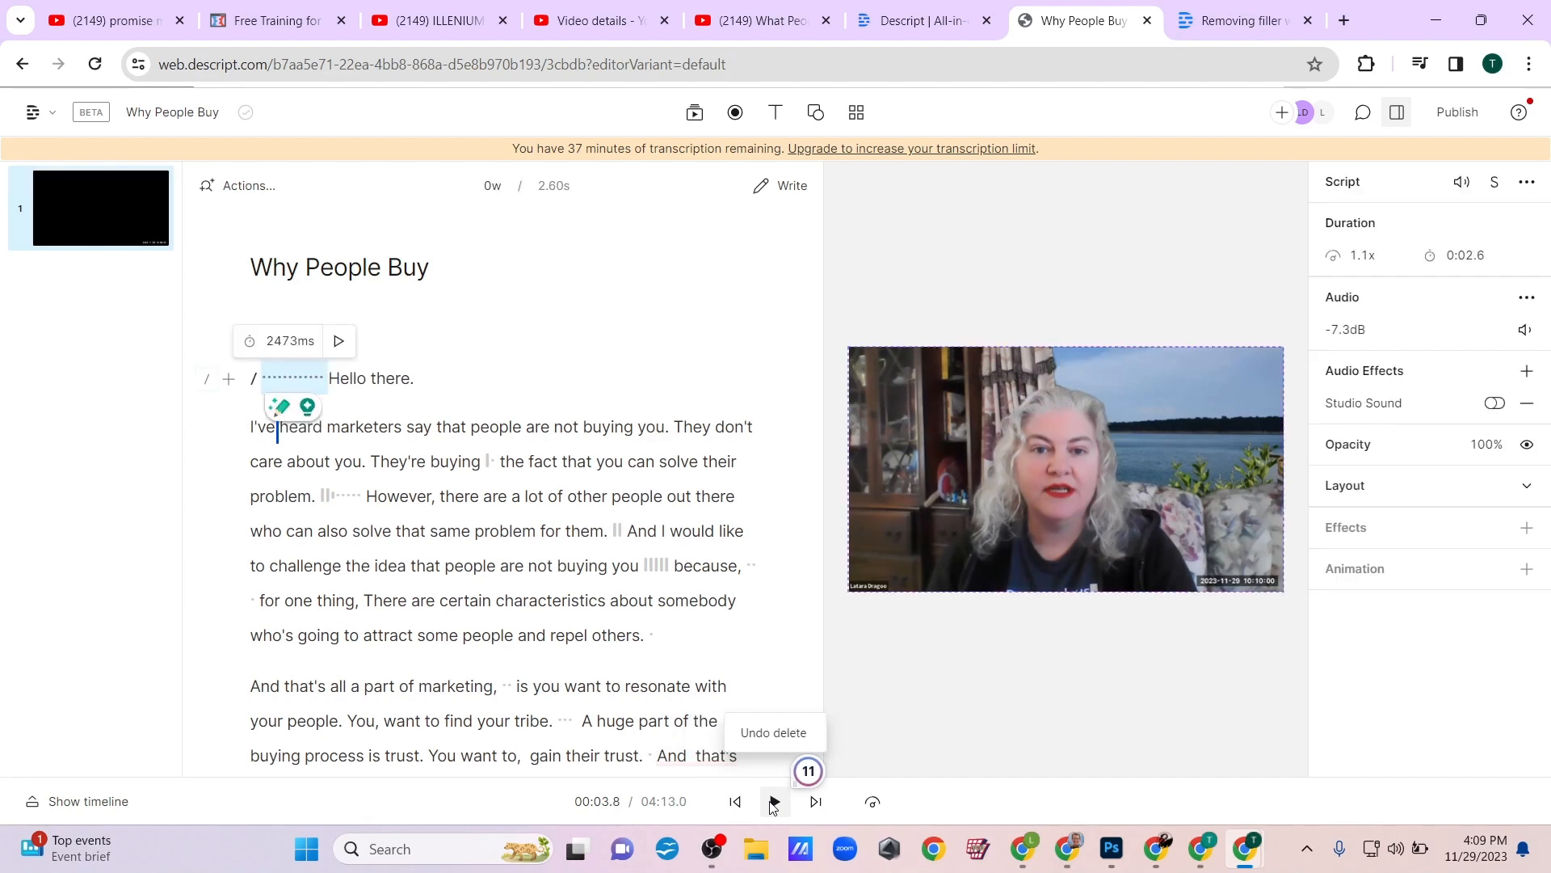
{"action": "key", "text": "ctrl+z"}
{"action": "key", "text": "ctrl+z"}
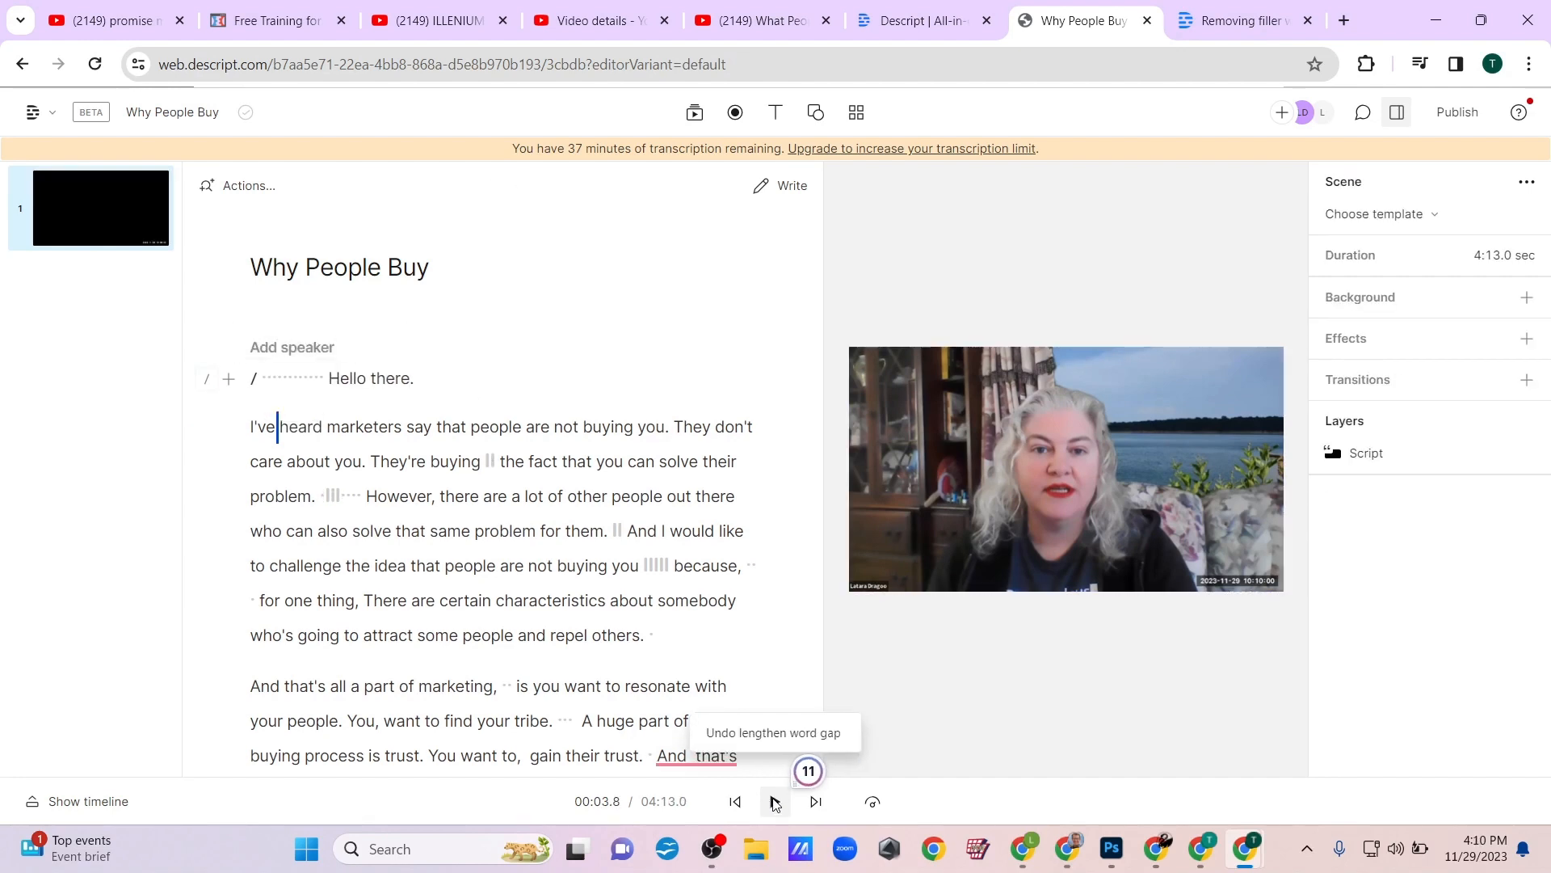
{"action": "key", "text": "ctrl+z"}
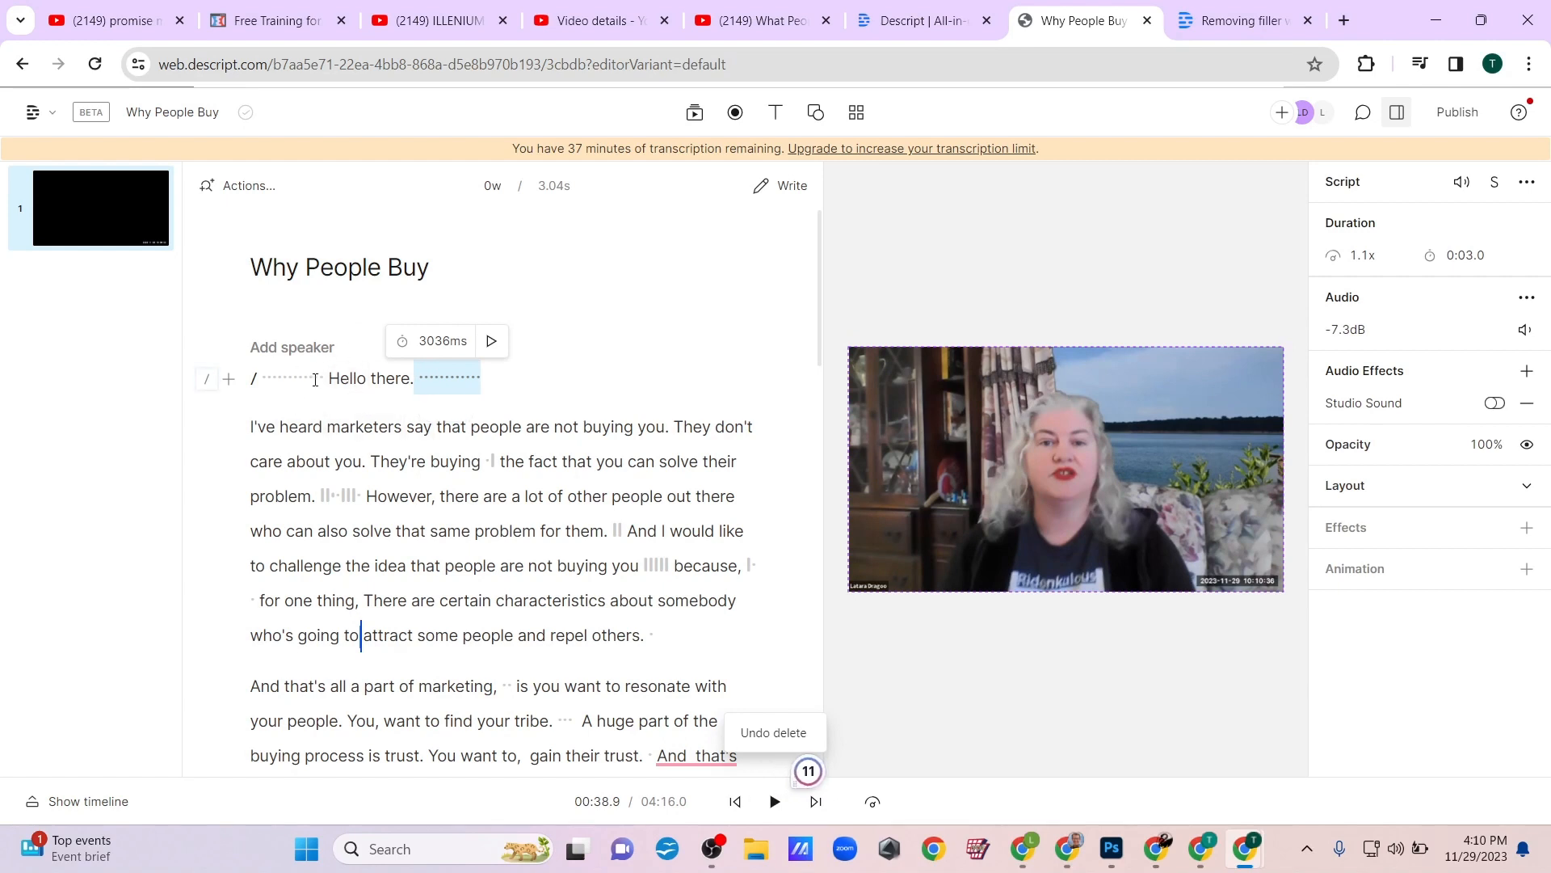
- Try deleting only the pause before "Hello there." and play back the opening from the start
{"action": "left_click_drag", "start_coordinate": [328, 376], "coordinate": [267, 381]}
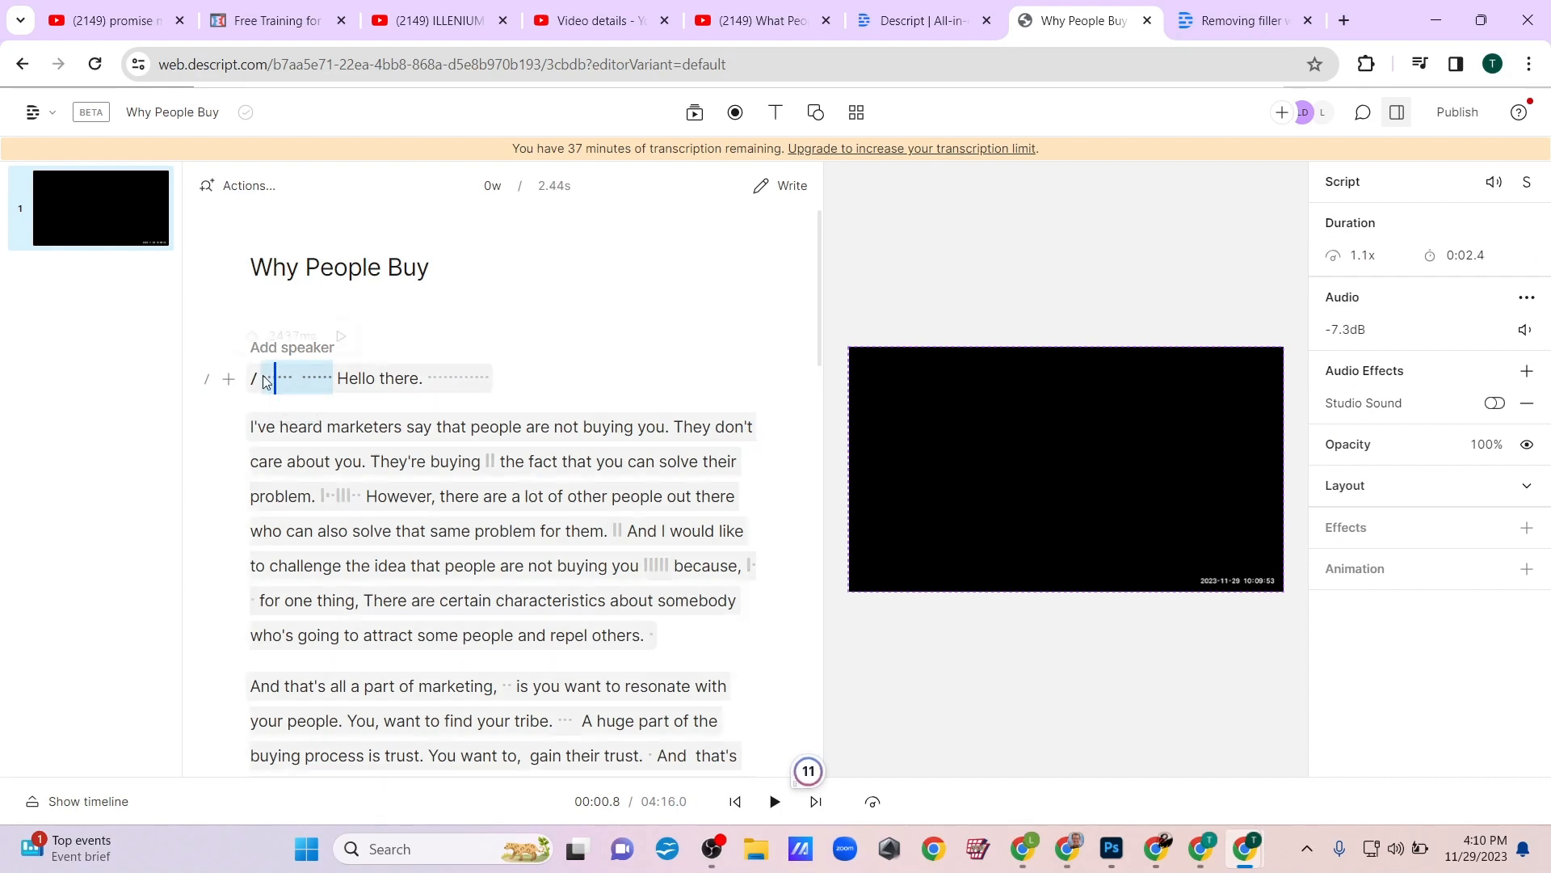
{"action": "left_click", "coordinate": [267, 382]}
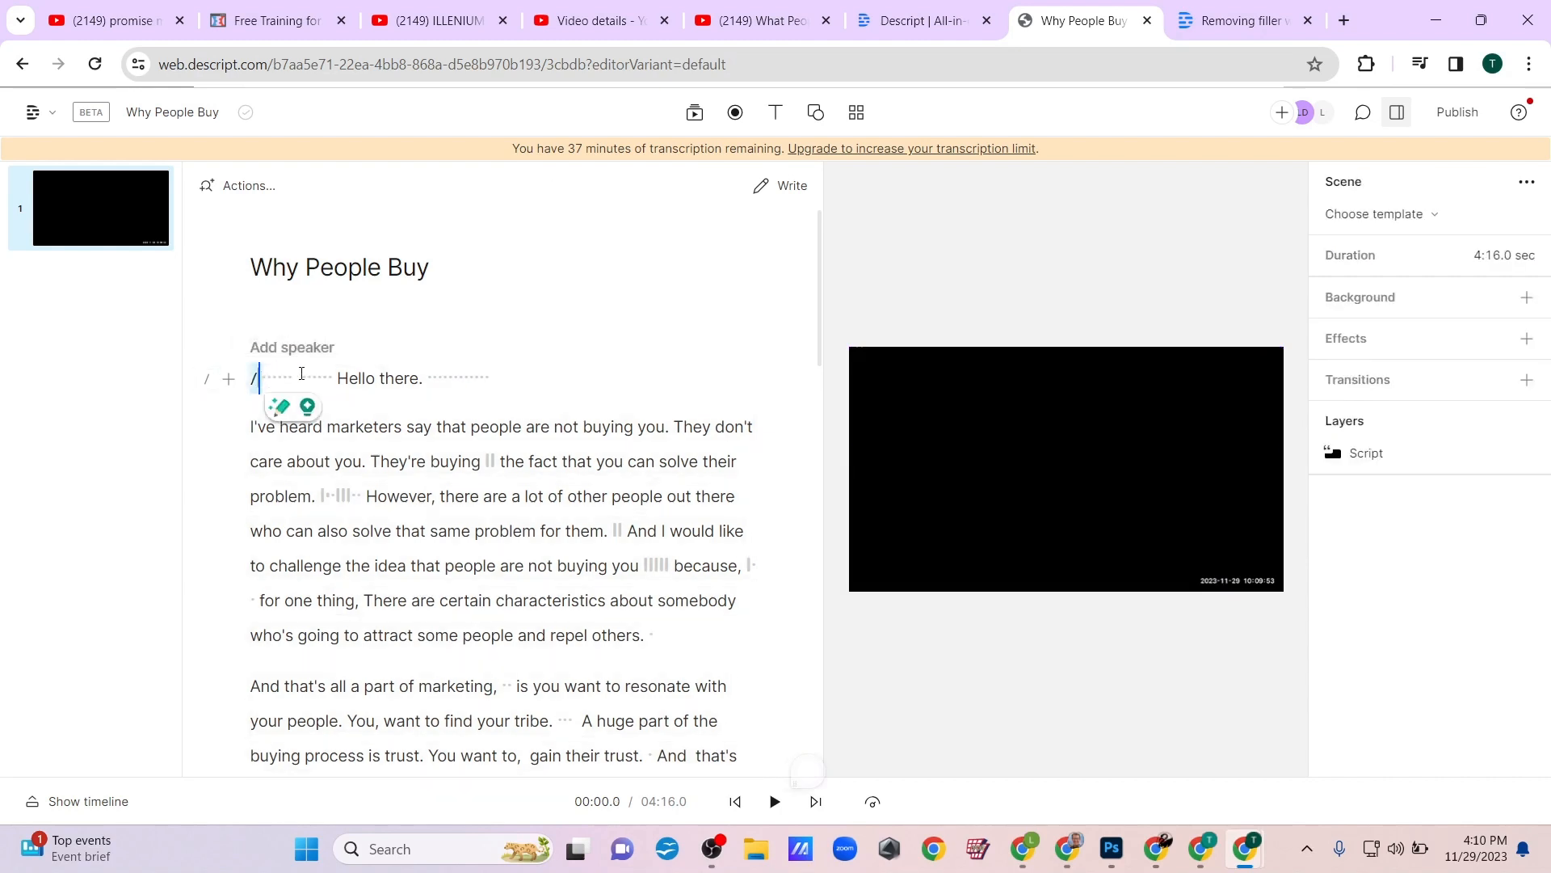
{"action": "left_click_drag", "start_coordinate": [335, 374], "coordinate": [260, 378]}
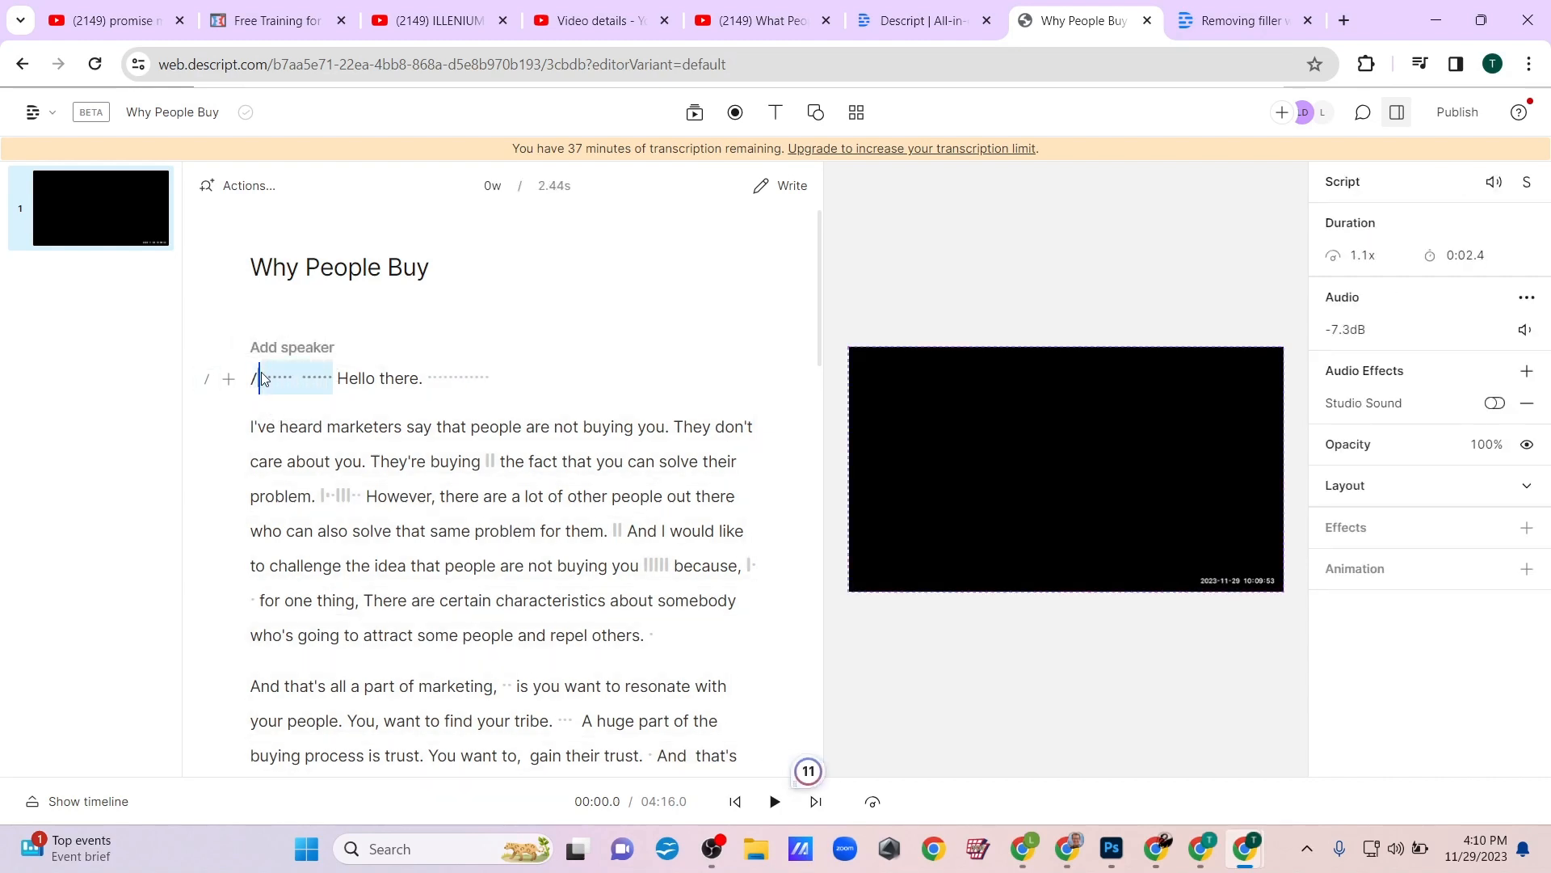
{"action": "key", "text": "Delete"}
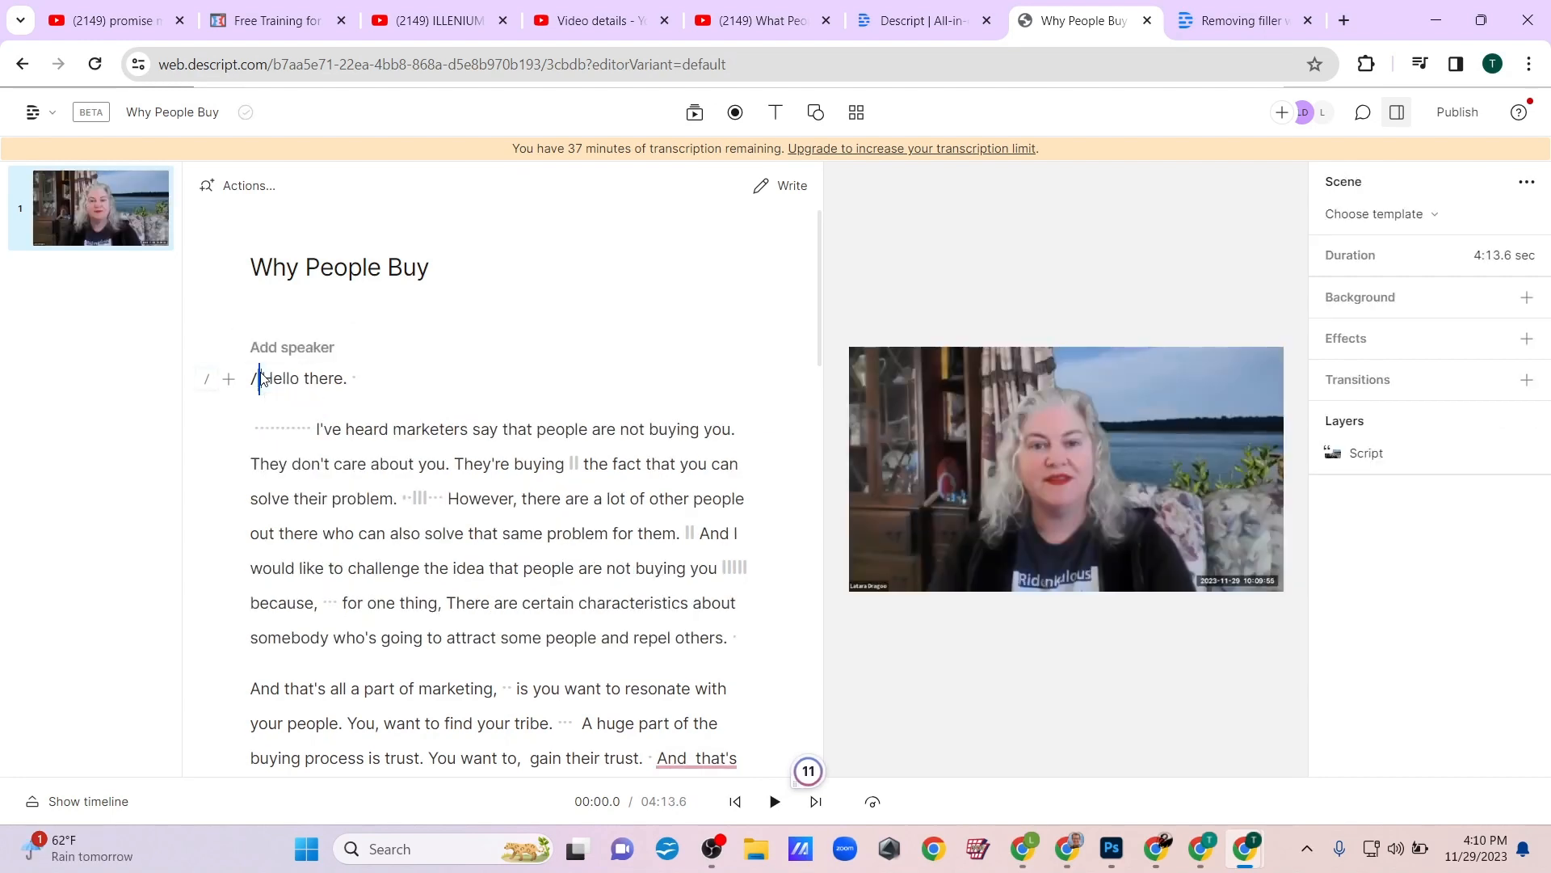
{"action": "left_click", "coordinate": [774, 802]}
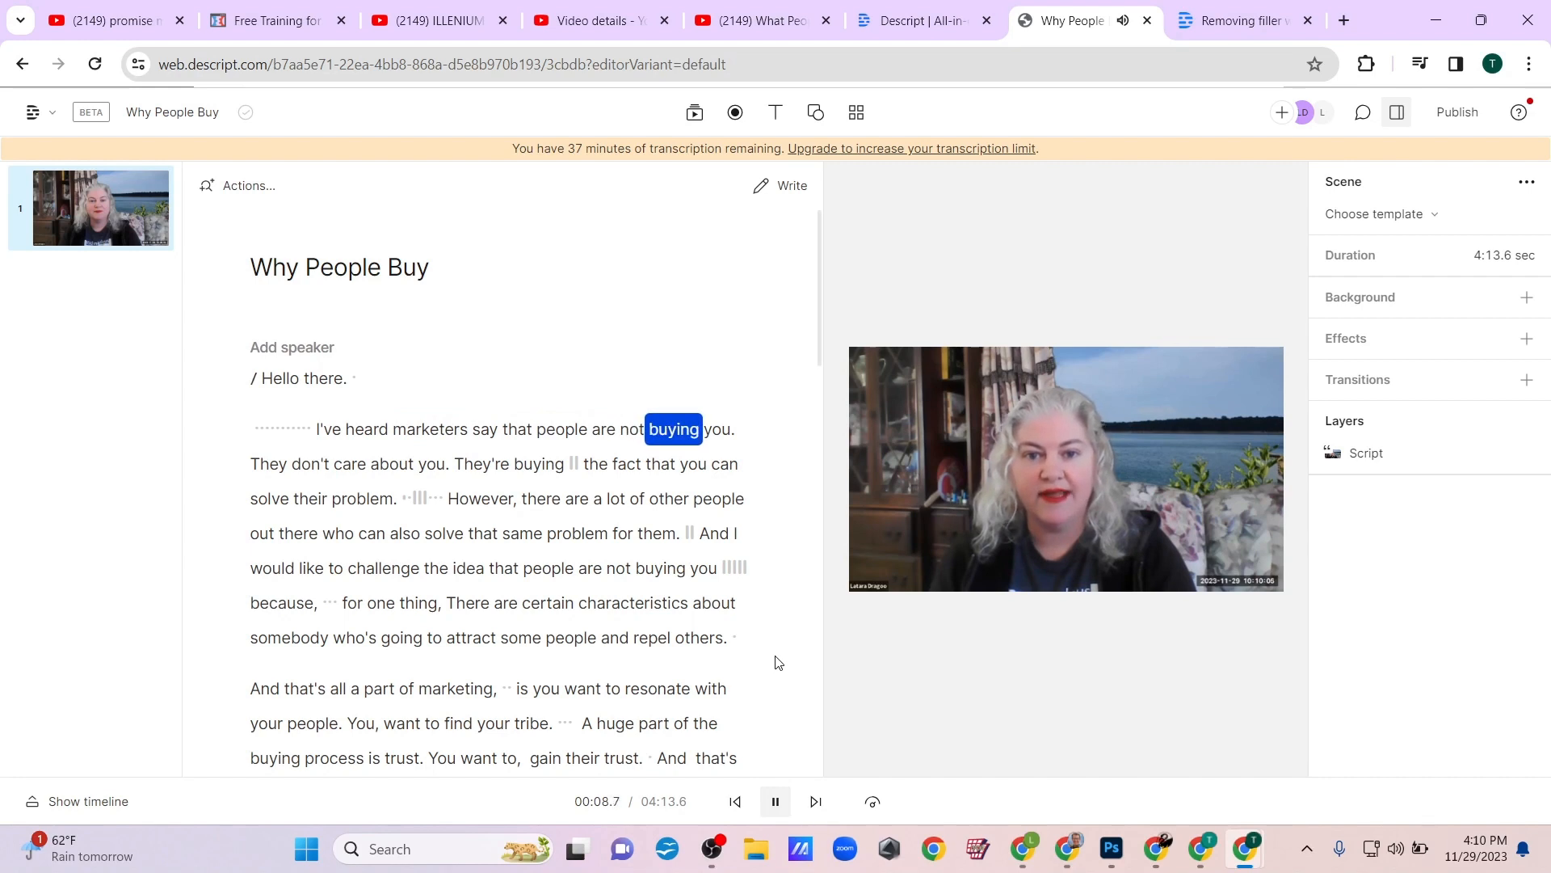
{"action": "left_click", "coordinate": [775, 801]}
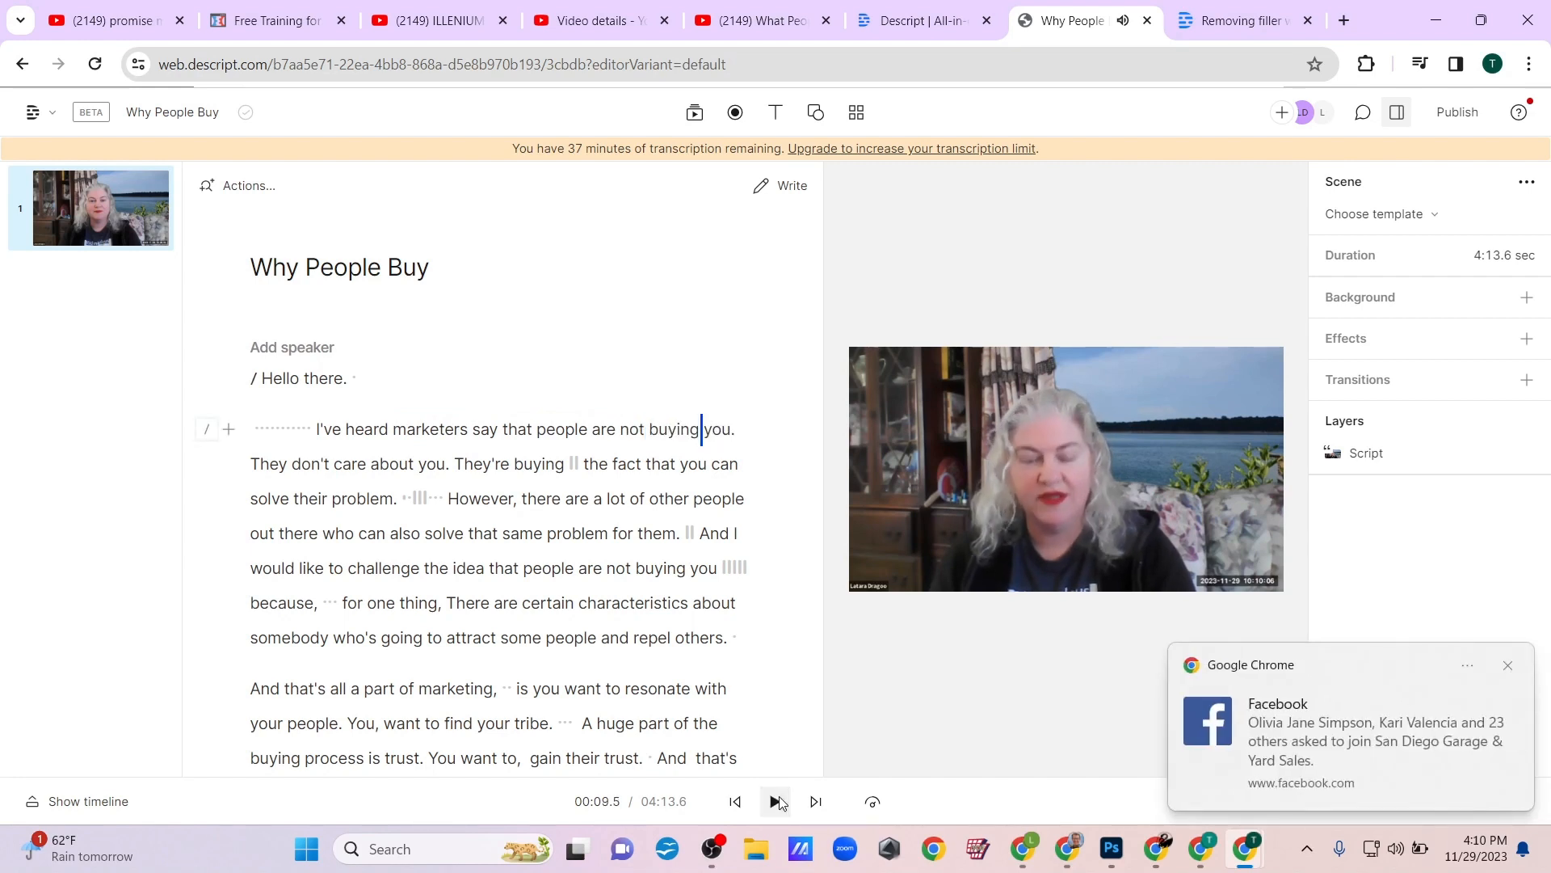
- Undo the deletion of the opening pause and the related word gap changes
{"action": "key", "text": "ctrl+z"}
{"action": "key", "text": "ctrl+z"}
{"action": "key", "text": "ctrl+z"}
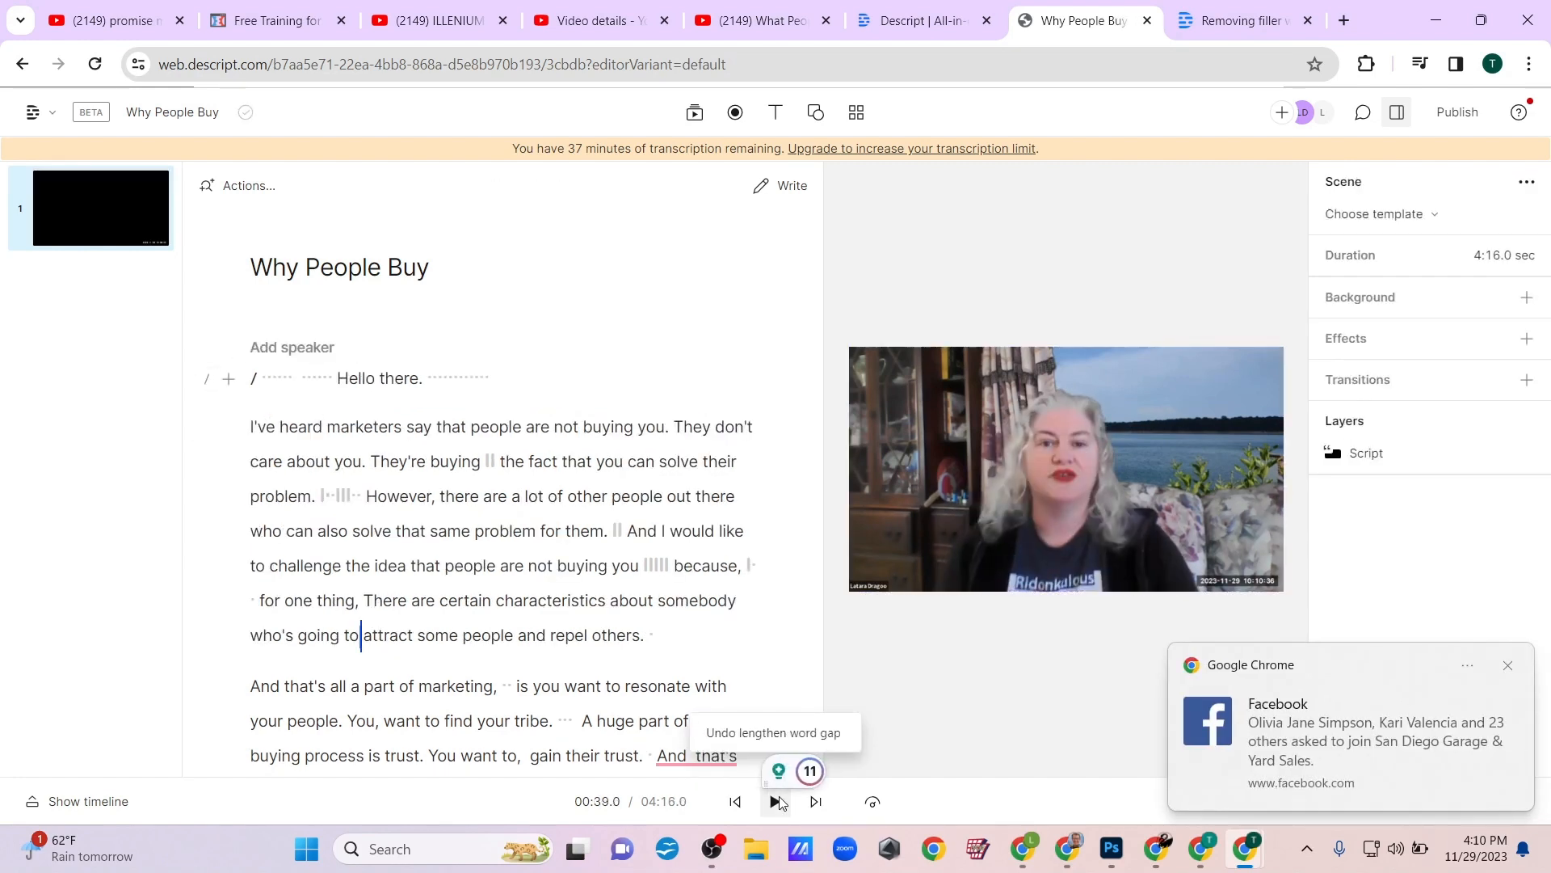
{"action": "key", "text": "ctrl+z"}
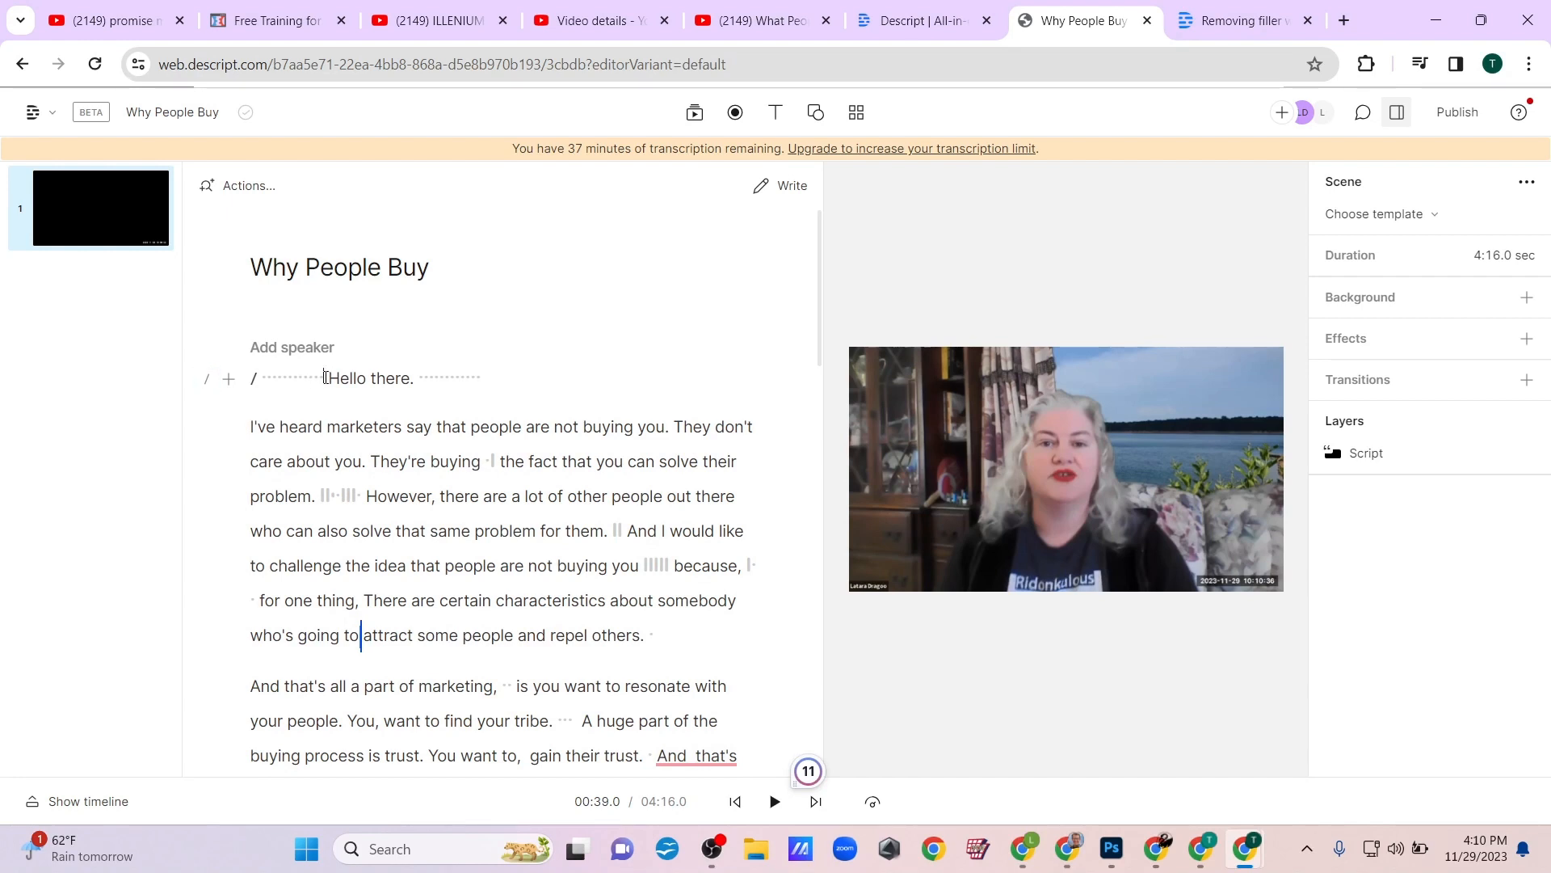
- Play the script from the opening pause to review the edited recording
{"action": "left_click", "coordinate": [268, 378]}
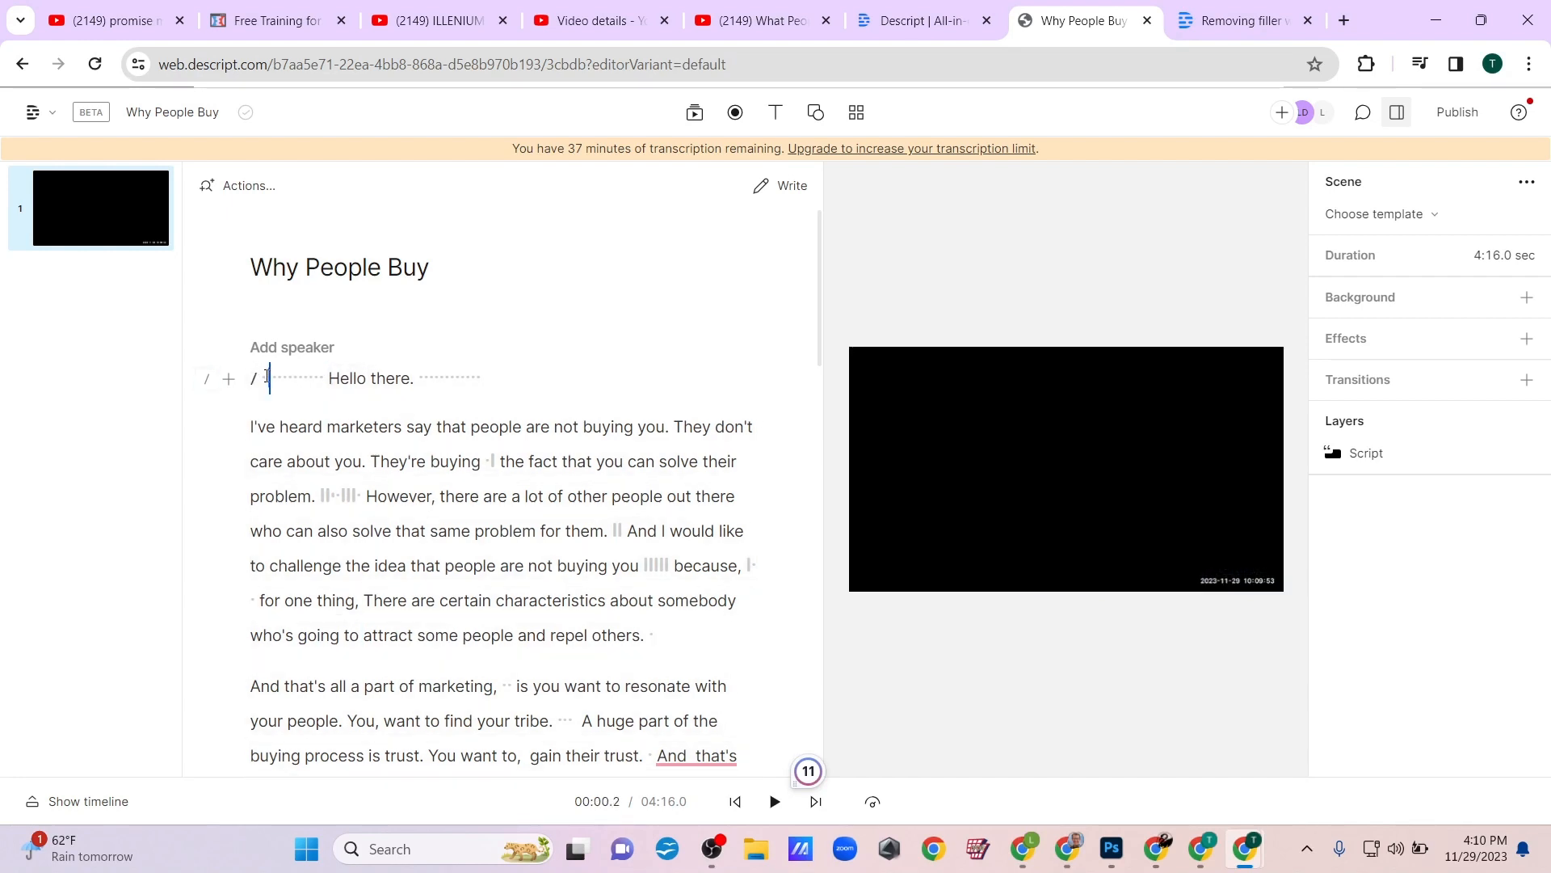
{"action": "left_click", "coordinate": [774, 802]}
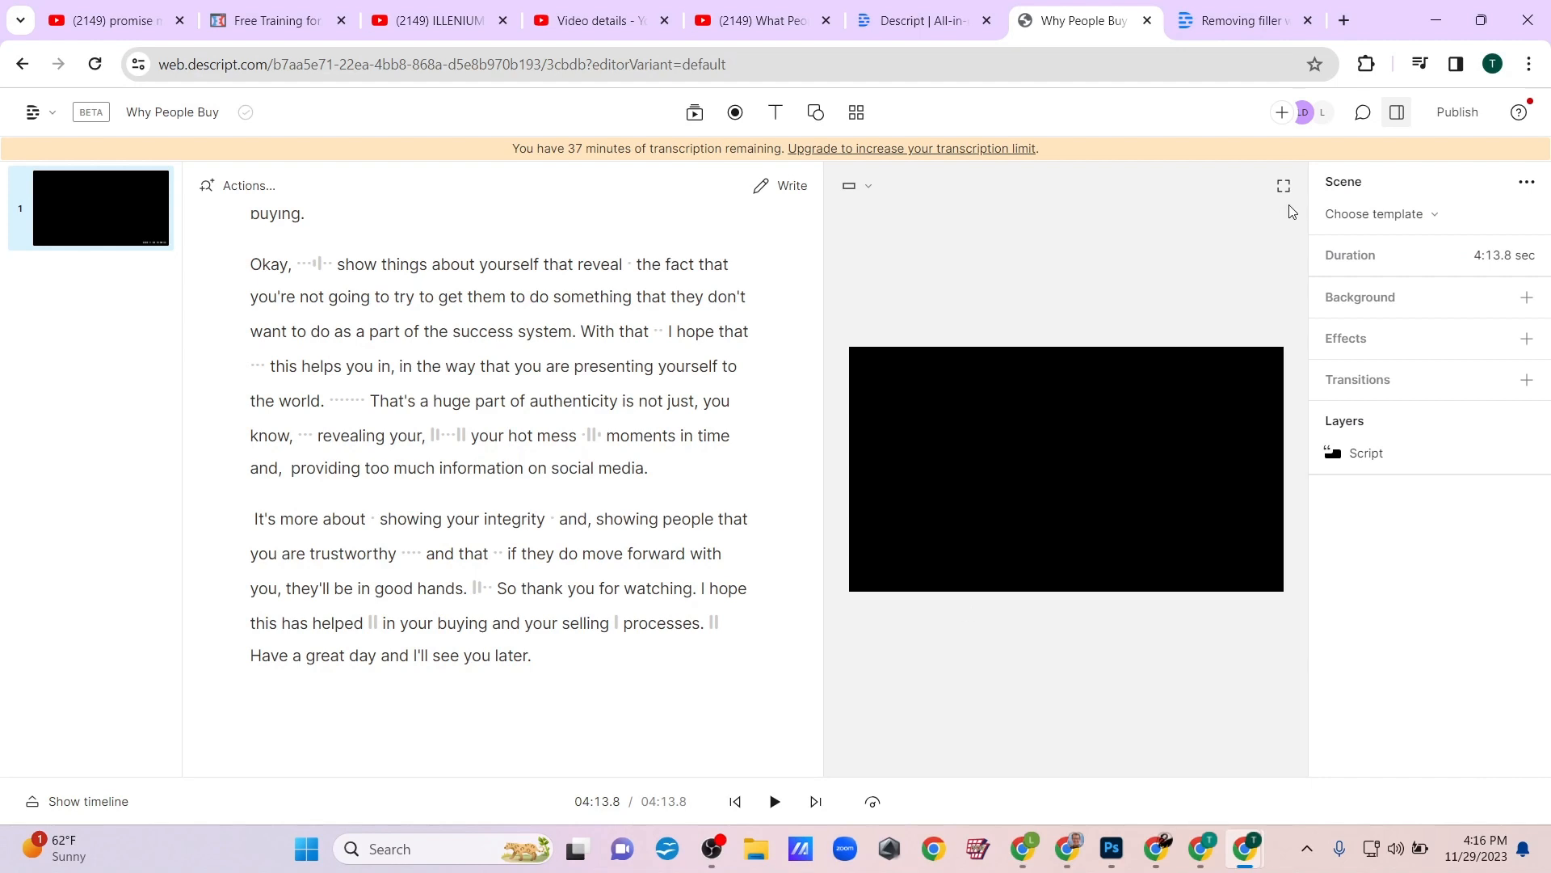
- Browse the Captions templates, apply Clean: Shadow to the scene, and select the caption box on the video
{"action": "left_click", "coordinate": [1052, 492]}
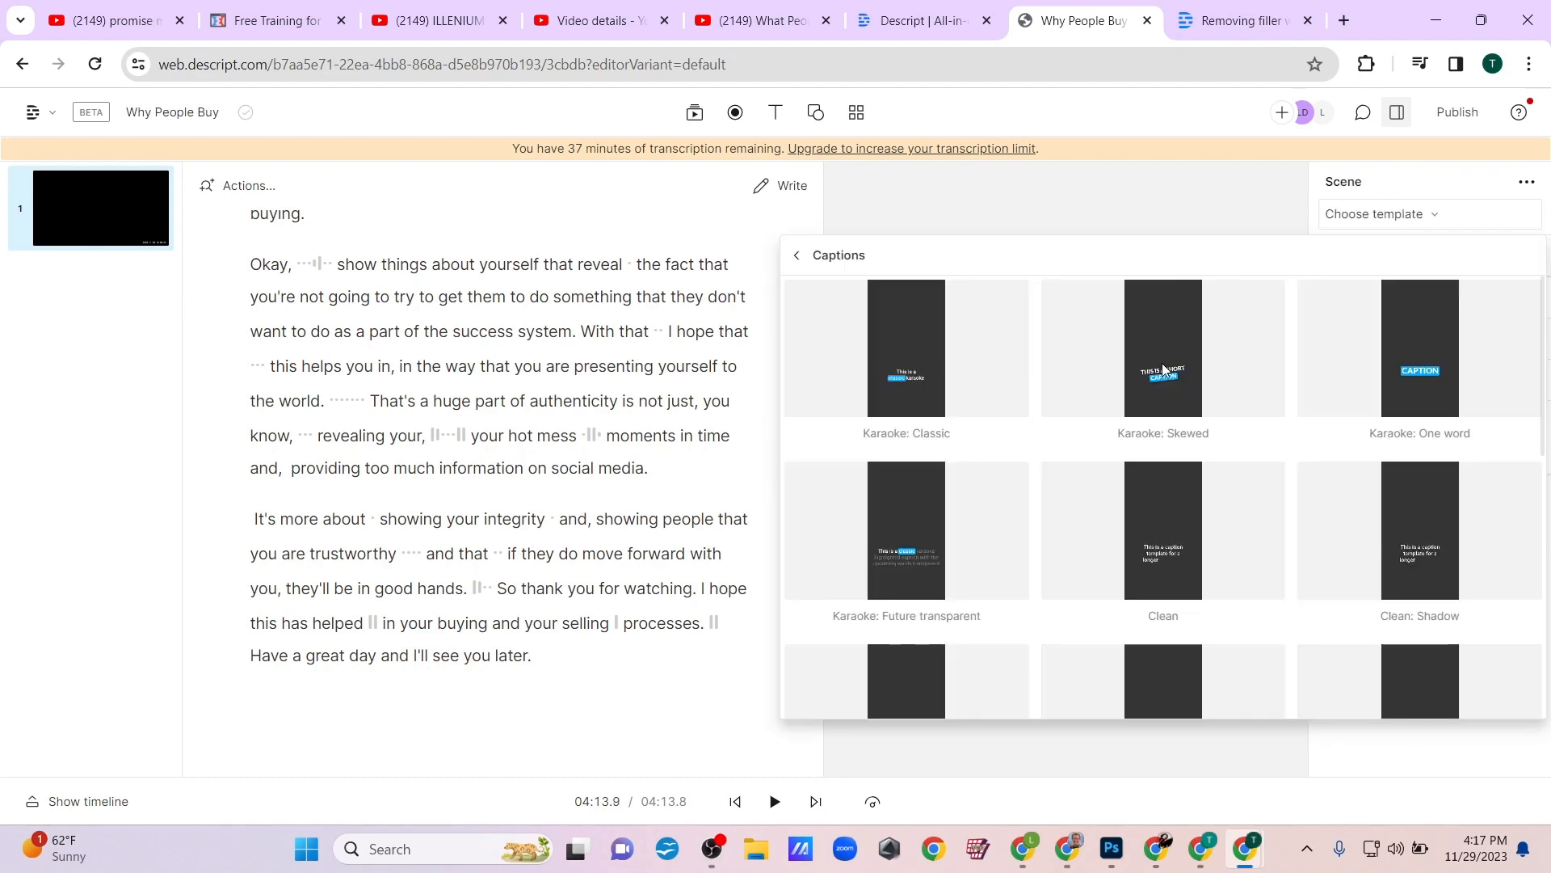
{"action": "mouse_move", "coordinate": [1054, 578]}
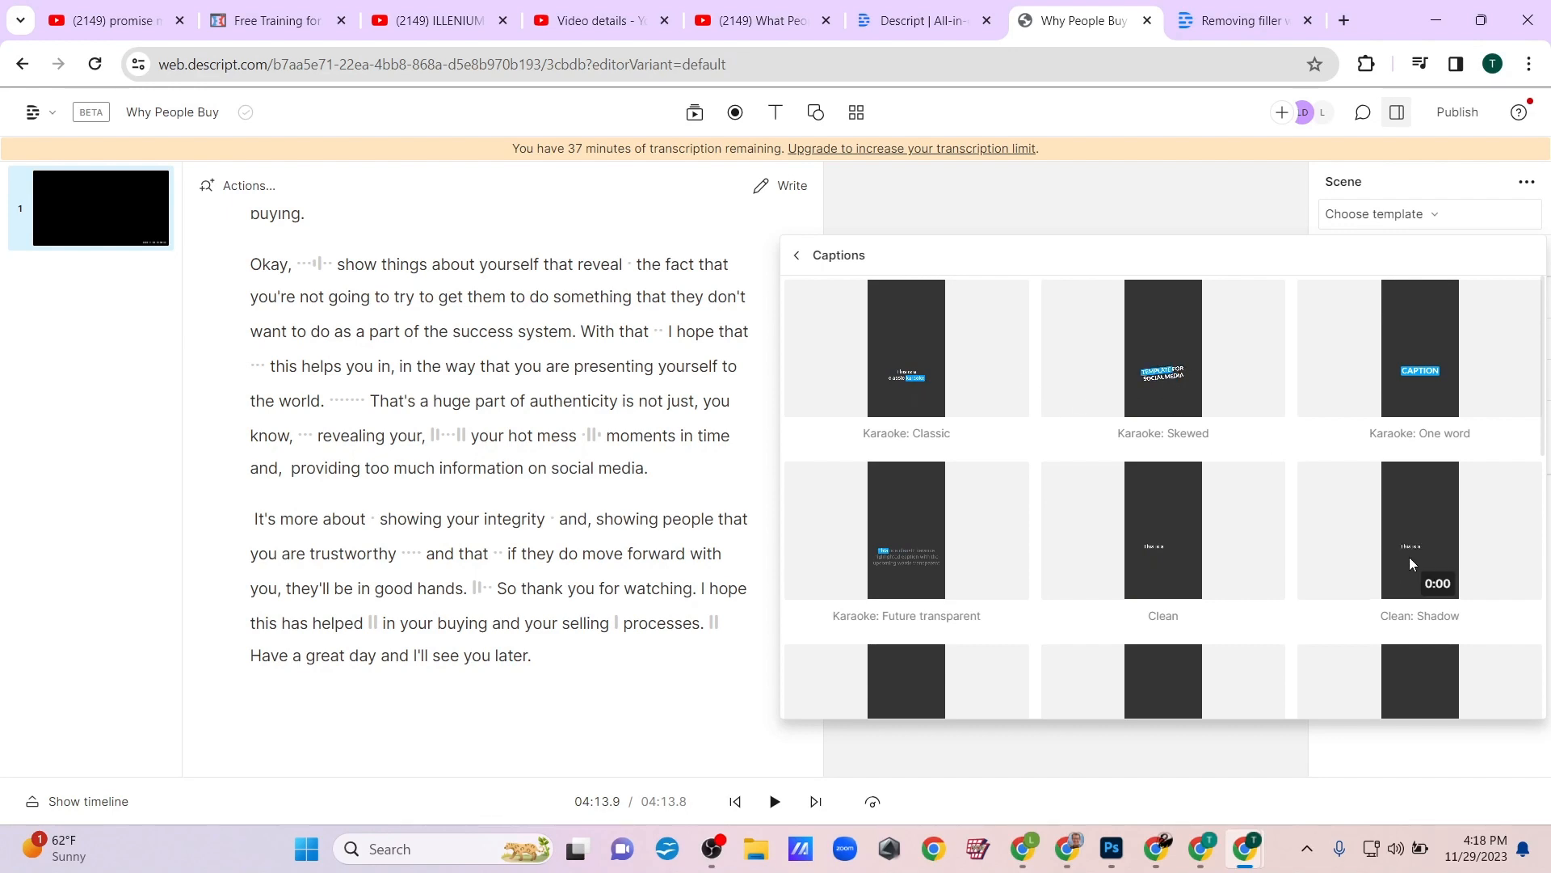
{"action": "scroll", "coordinate": [1307, 610], "scroll_direction": "down", "scroll_amount": 5}
{"action": "scroll", "coordinate": [1308, 611], "scroll_direction": "up", "scroll_amount": 4}
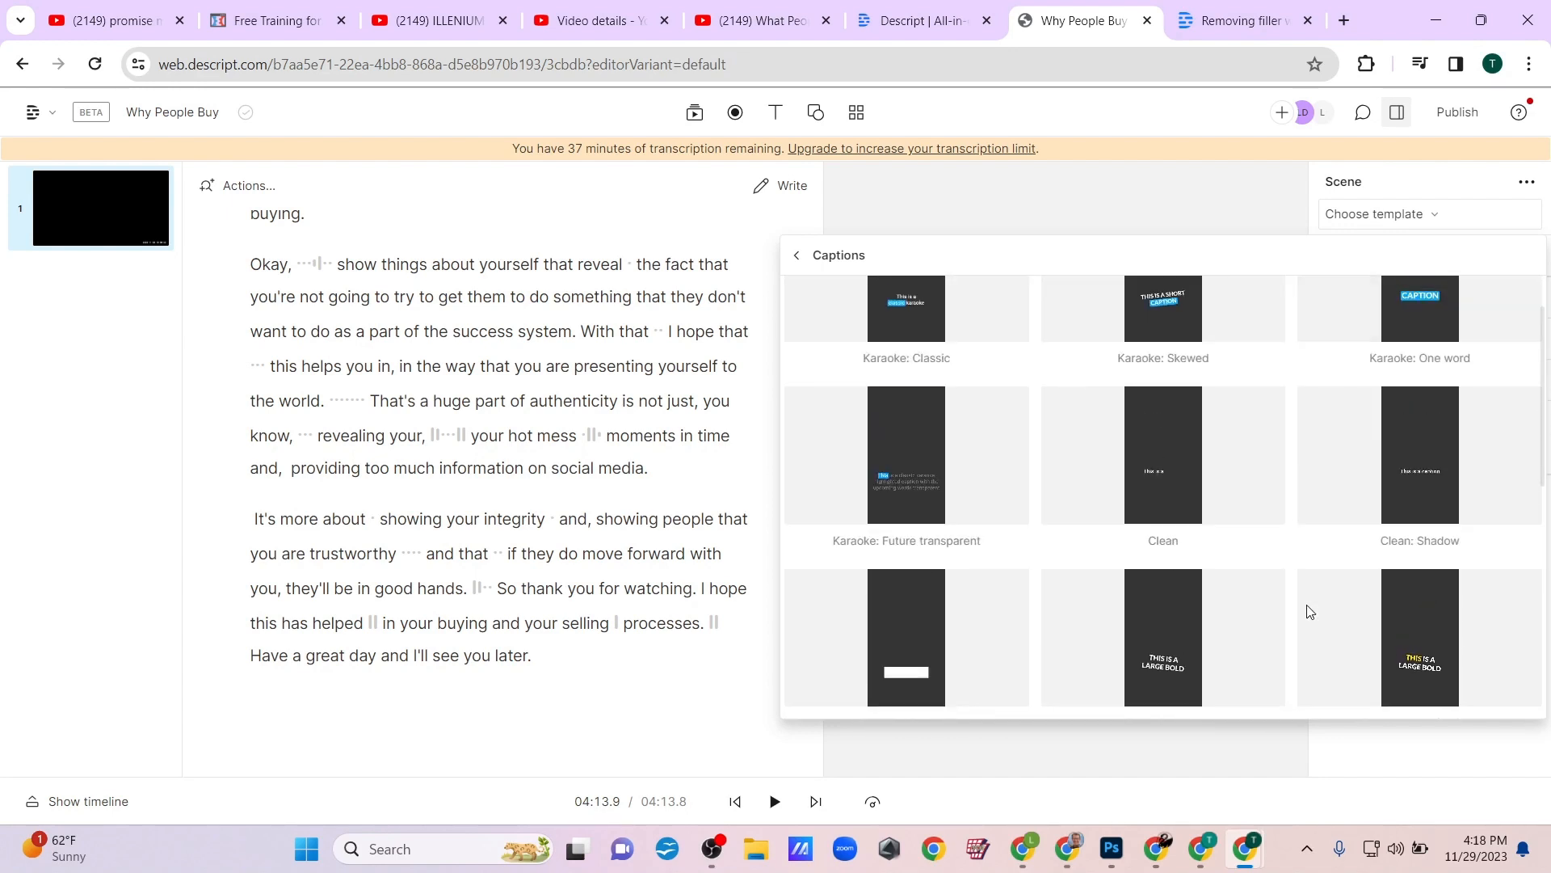
{"action": "left_click", "coordinate": [1426, 478]}
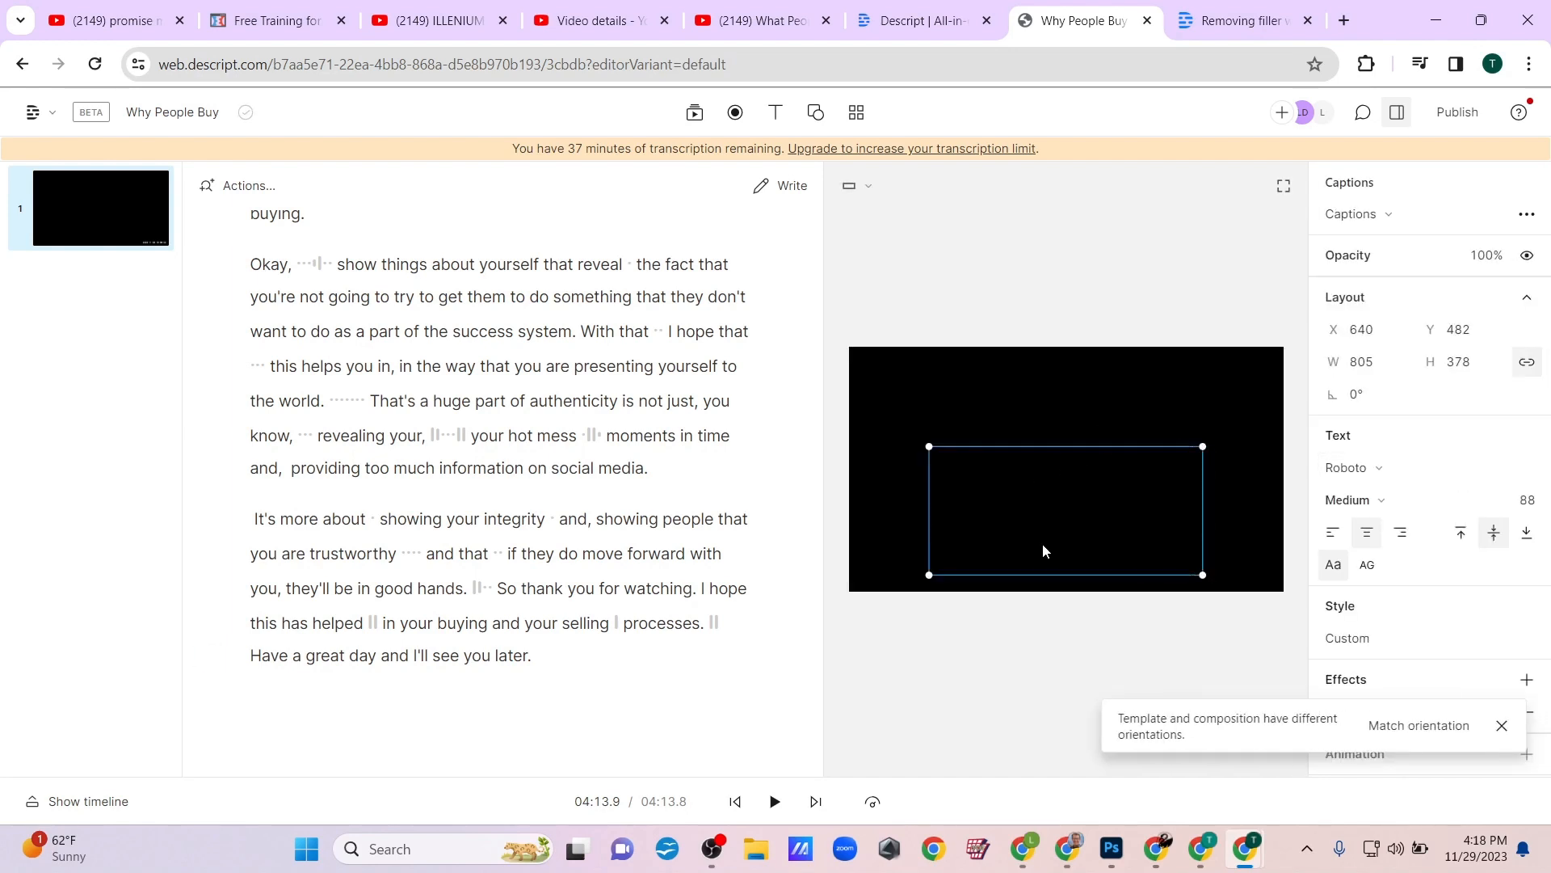
{"action": "left_click_drag", "start_coordinate": [1042, 543], "coordinate": [1038, 546]}
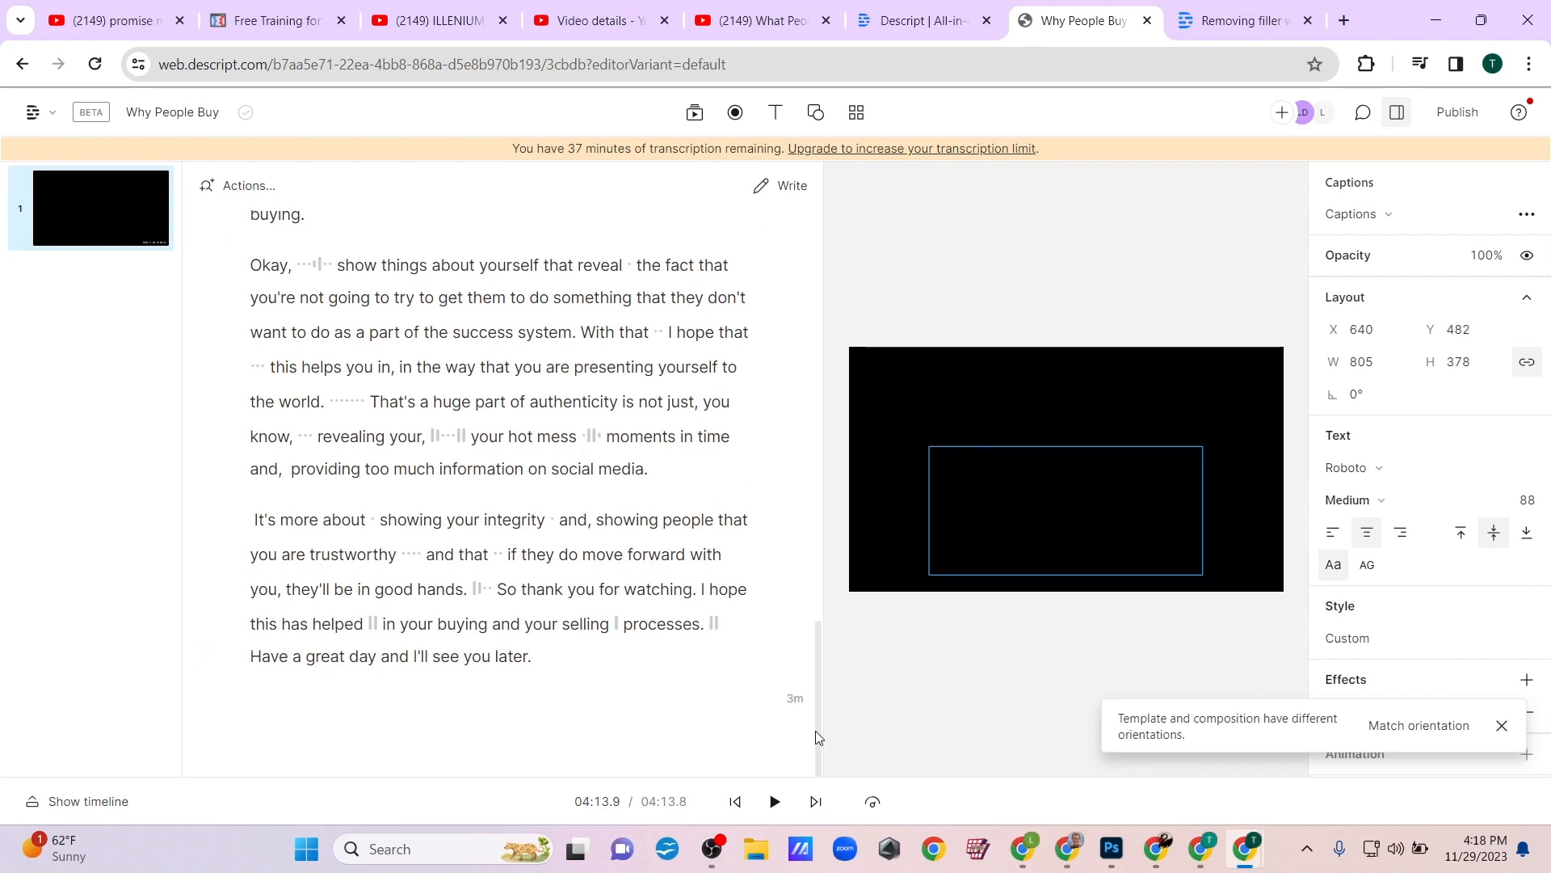
- Return to the beginning of the script and play from "I've heard marketers" to preview the captions
{"action": "left_click_drag", "start_coordinate": [816, 731], "coordinate": [802, 155]}
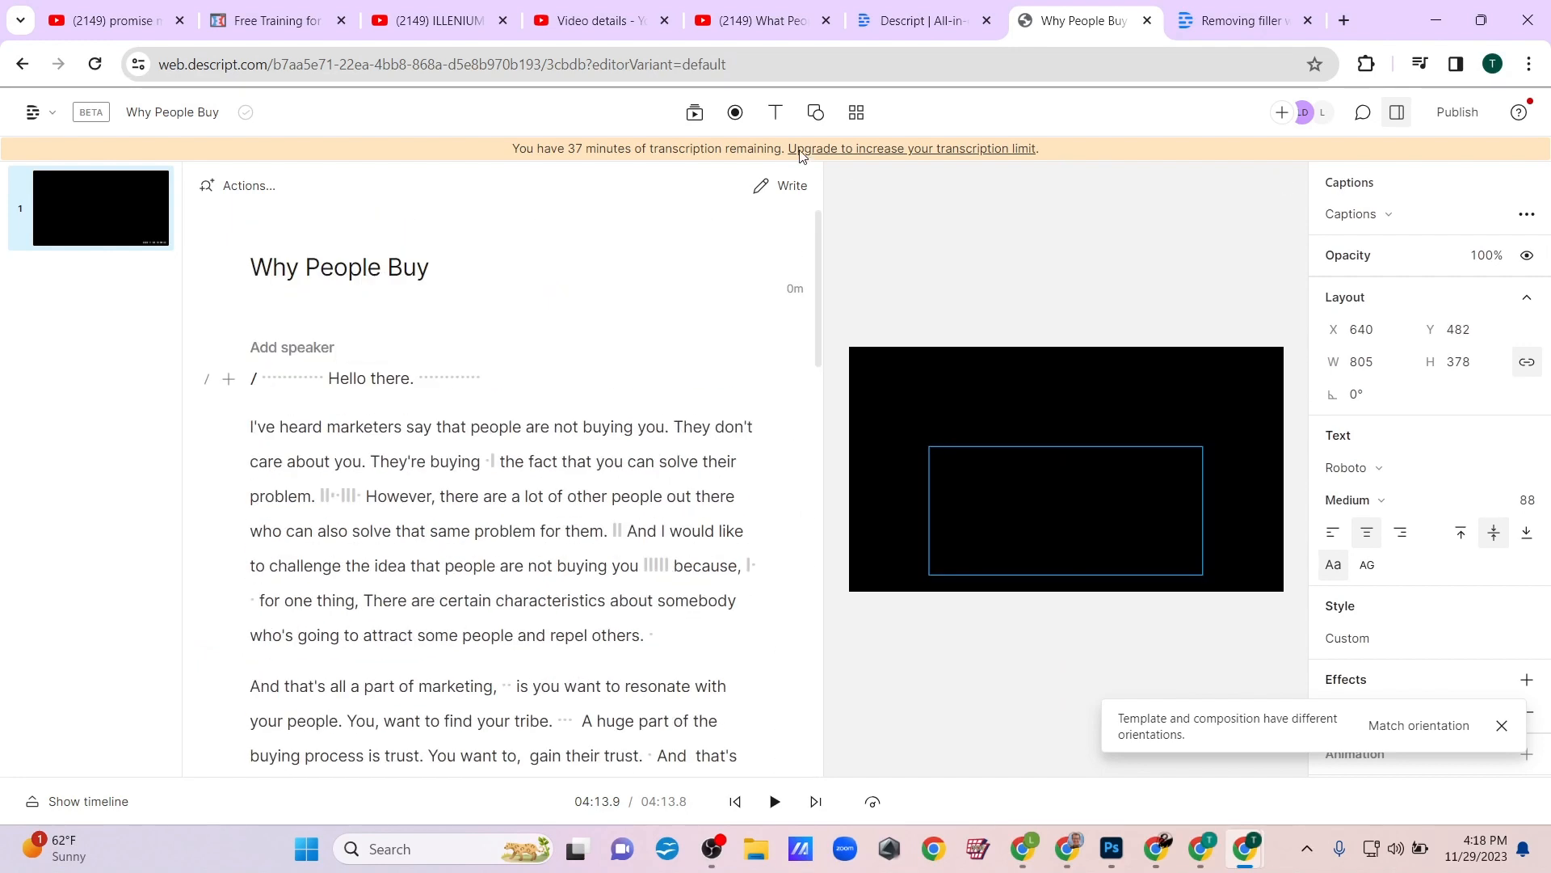
{"action": "left_click", "coordinate": [252, 421]}
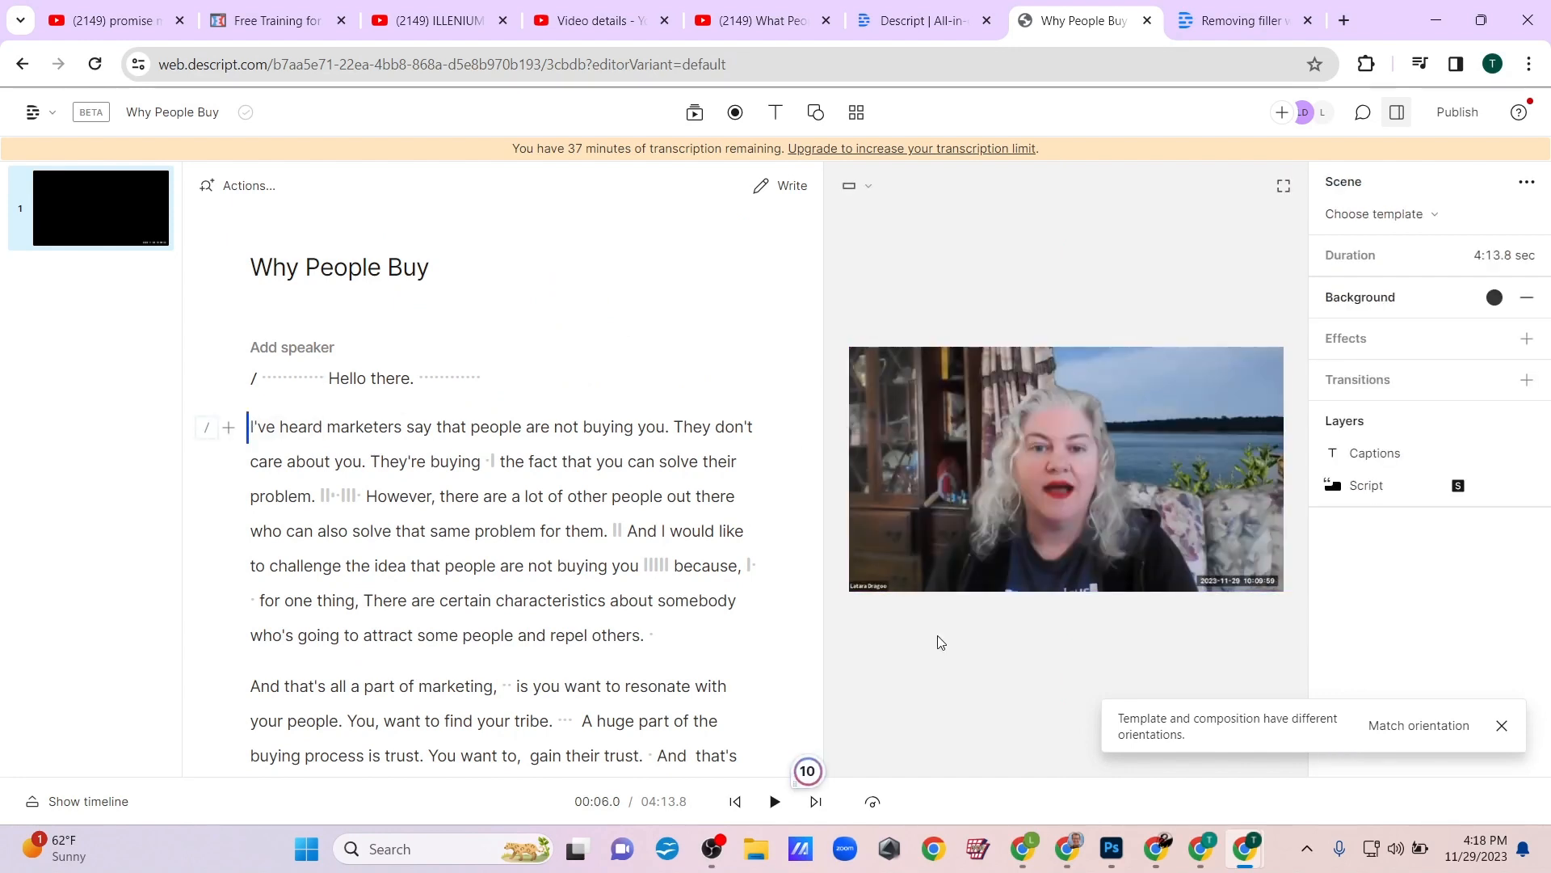
{"action": "left_click", "coordinate": [774, 801]}
- Set the centre-aligned caption text to Regular weight and size 50, and move its box to the frame's upper-right area, about X 878, Y 189
{"action": "left_click", "coordinate": [996, 490]}
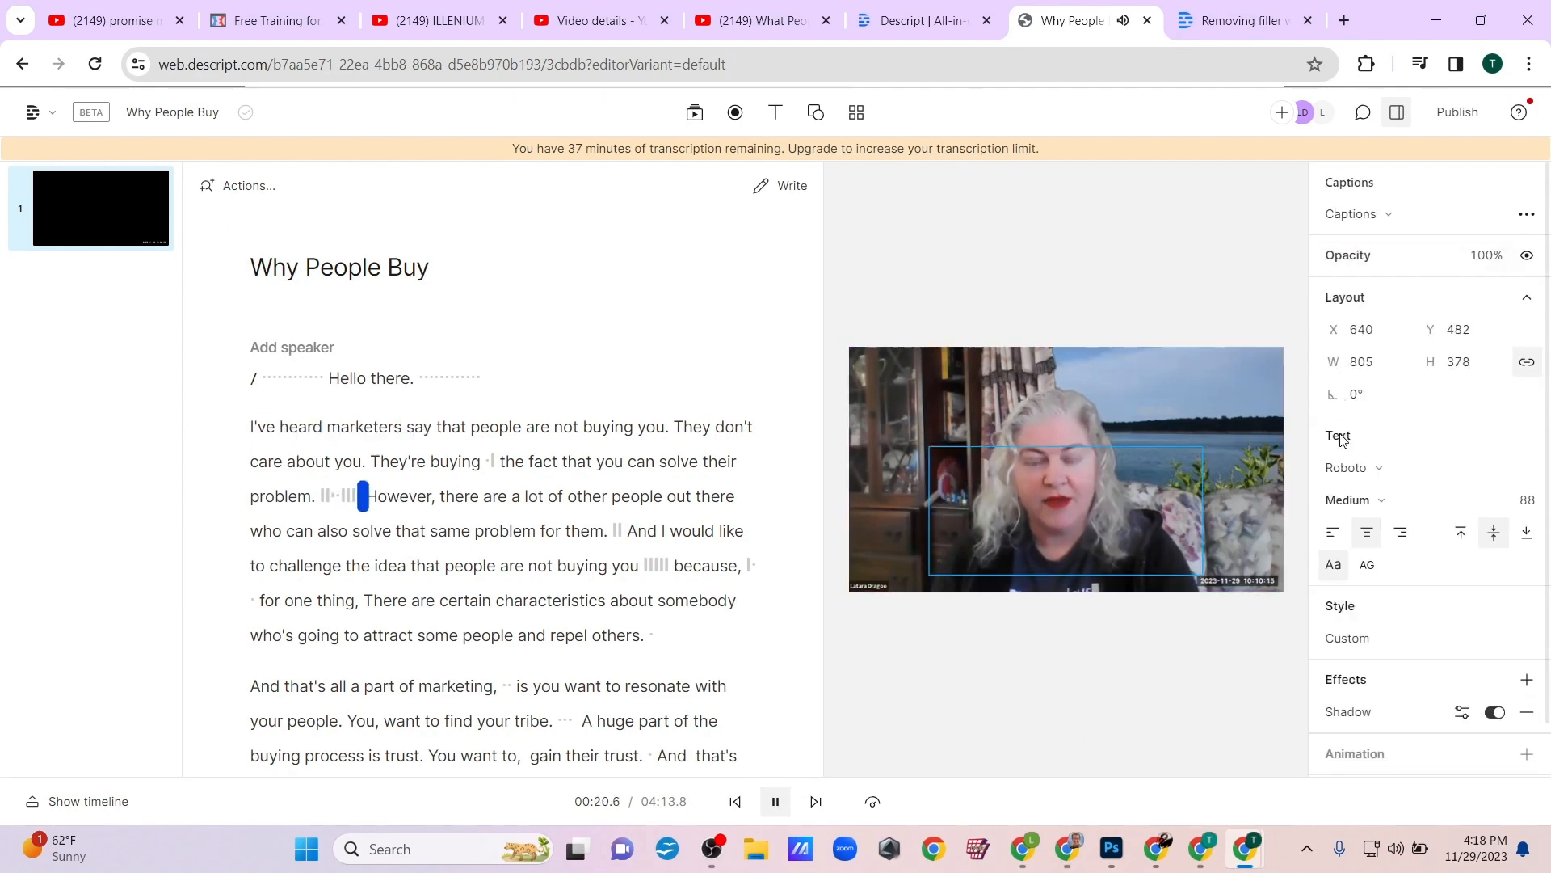
{"action": "left_click", "coordinate": [1374, 503]}
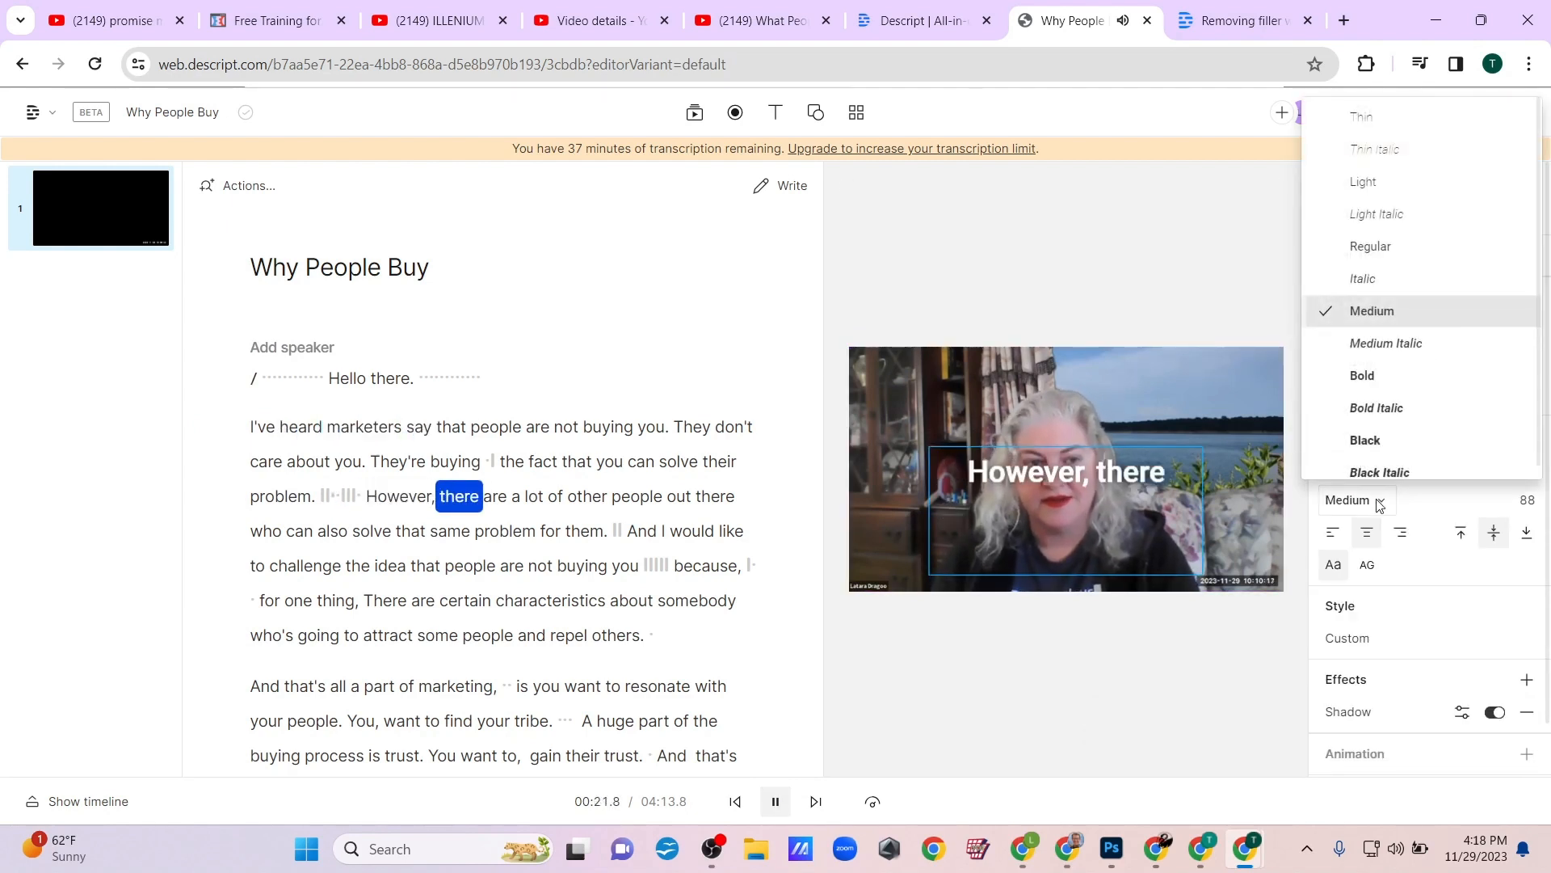
{"action": "left_click", "coordinate": [1366, 237]}
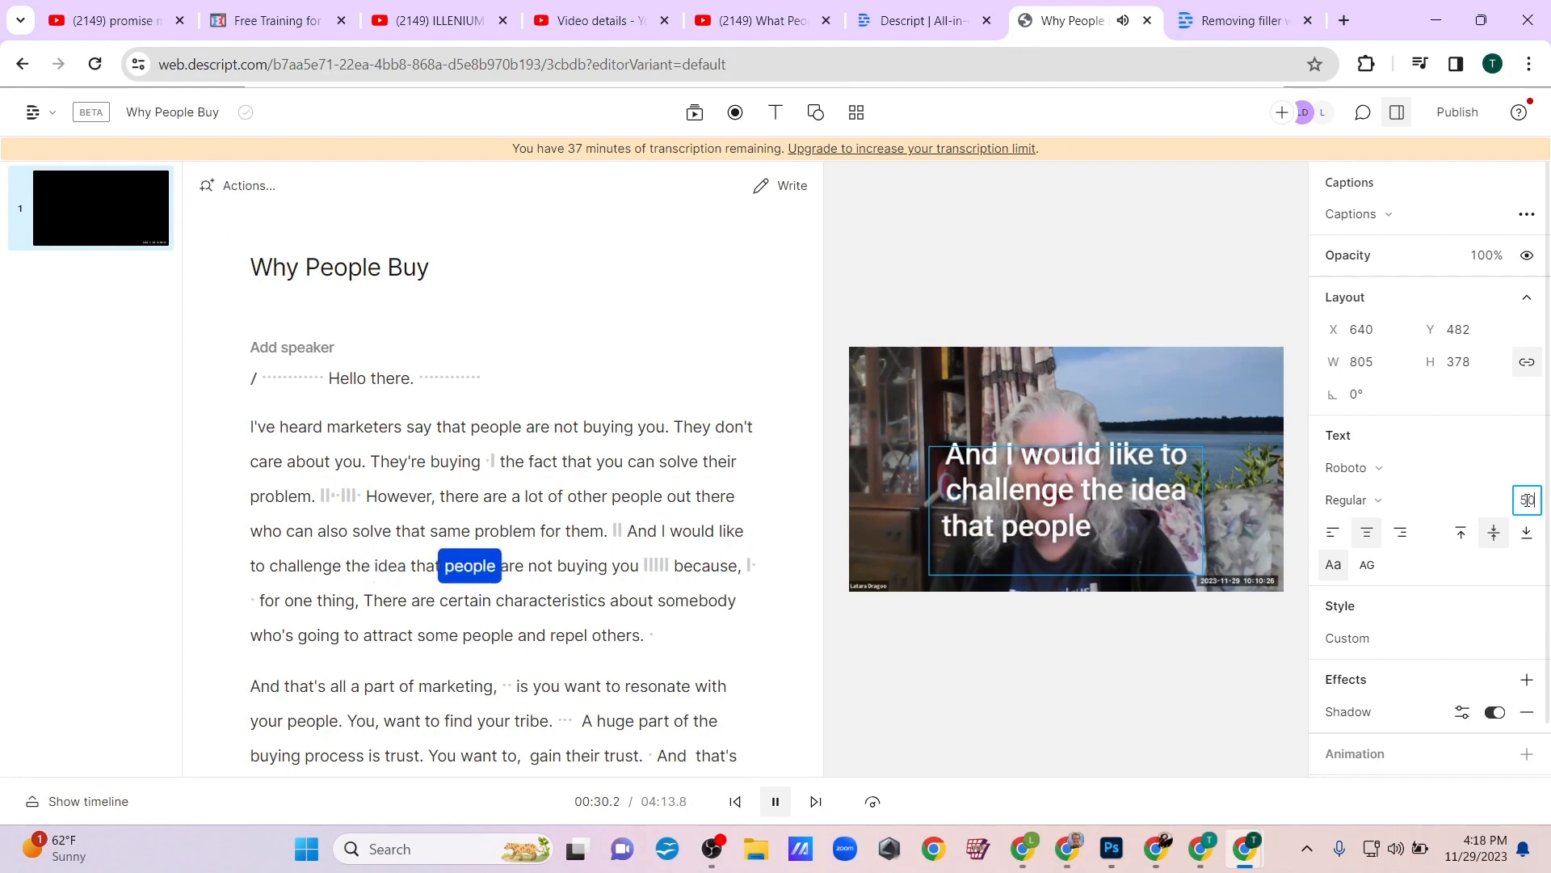
{"action": "left_click", "coordinate": [1367, 531]}
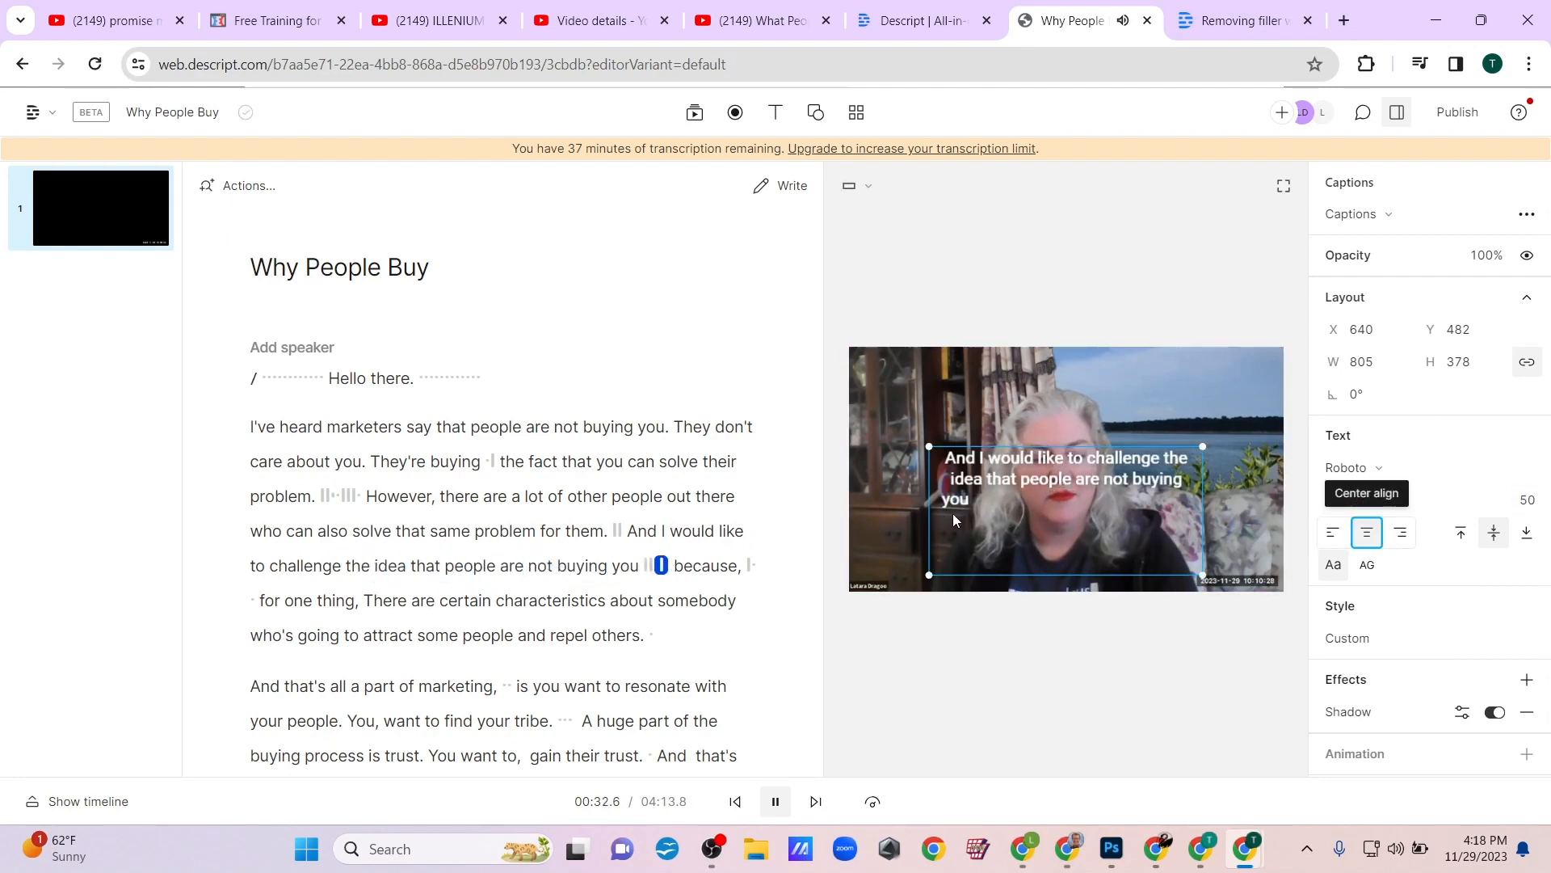
{"action": "left_click_drag", "start_coordinate": [953, 518], "coordinate": [1049, 419]}
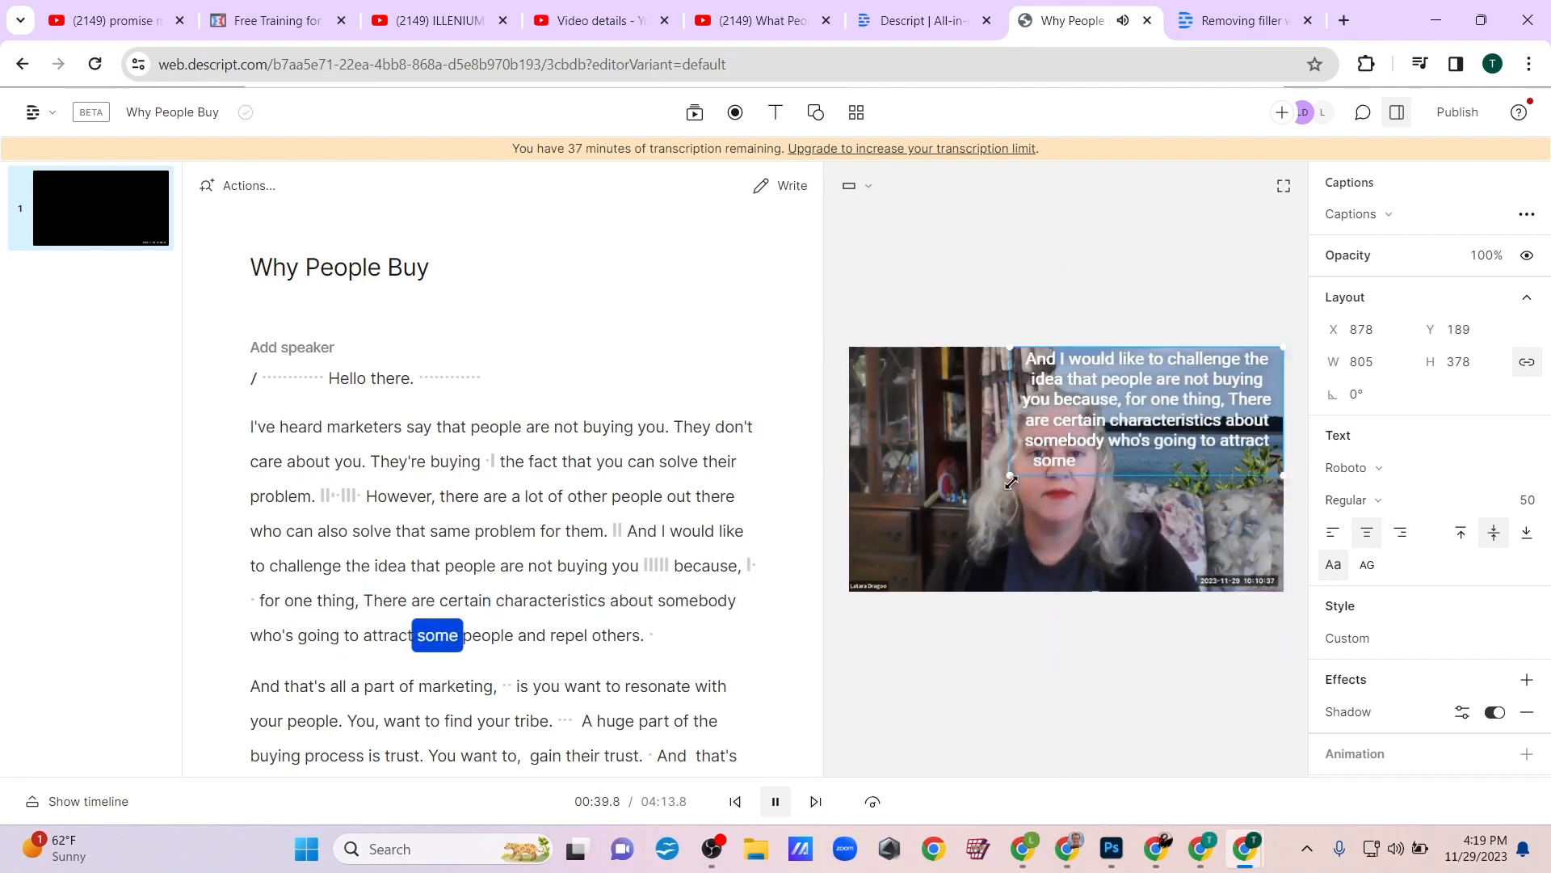
- Shrink the caption box to about 481 wide by 259 high and place it at about X 1001, Y 180
{"action": "left_click_drag", "start_coordinate": [1010, 480], "coordinate": [1100, 461]}
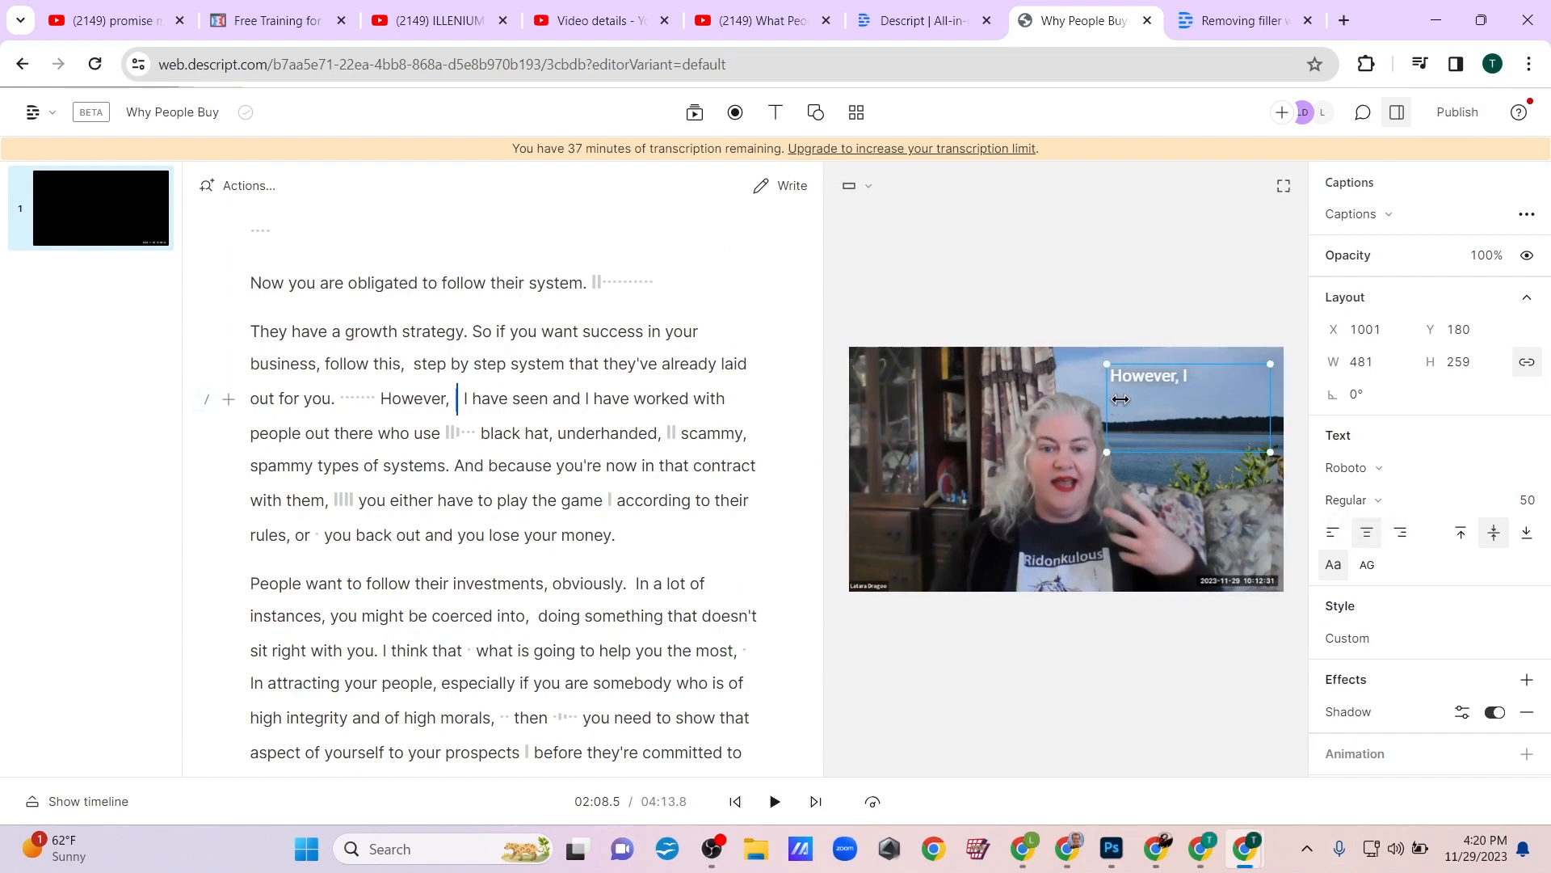
- Review the publish settings and destinations, keep the public web link at Max resolution, and download the video file
{"action": "left_click", "coordinate": [1457, 113]}
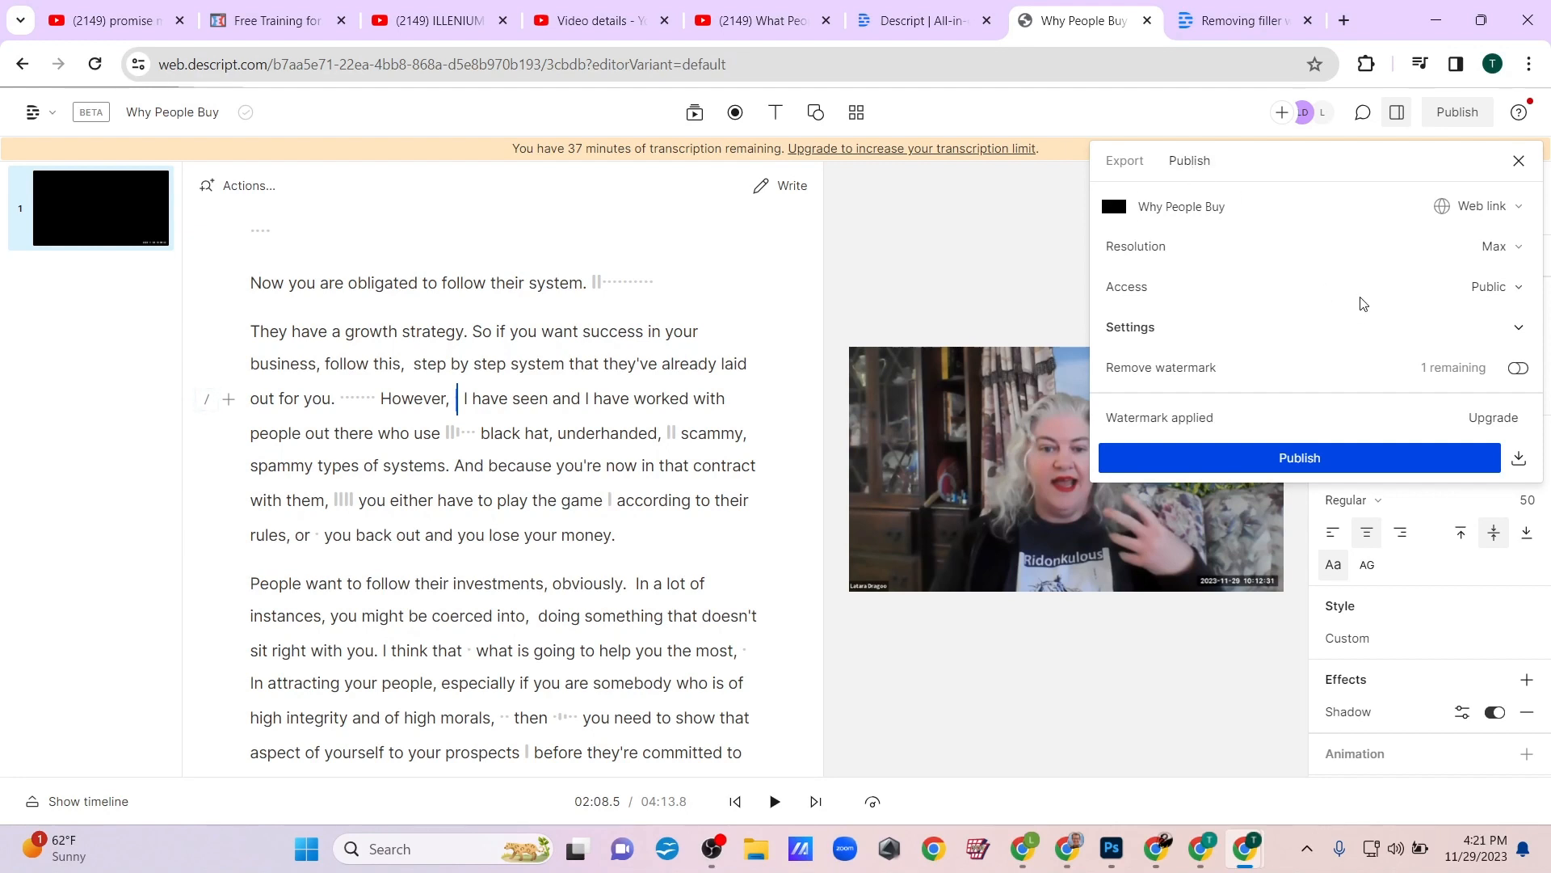
{"action": "left_click", "coordinate": [1499, 340]}
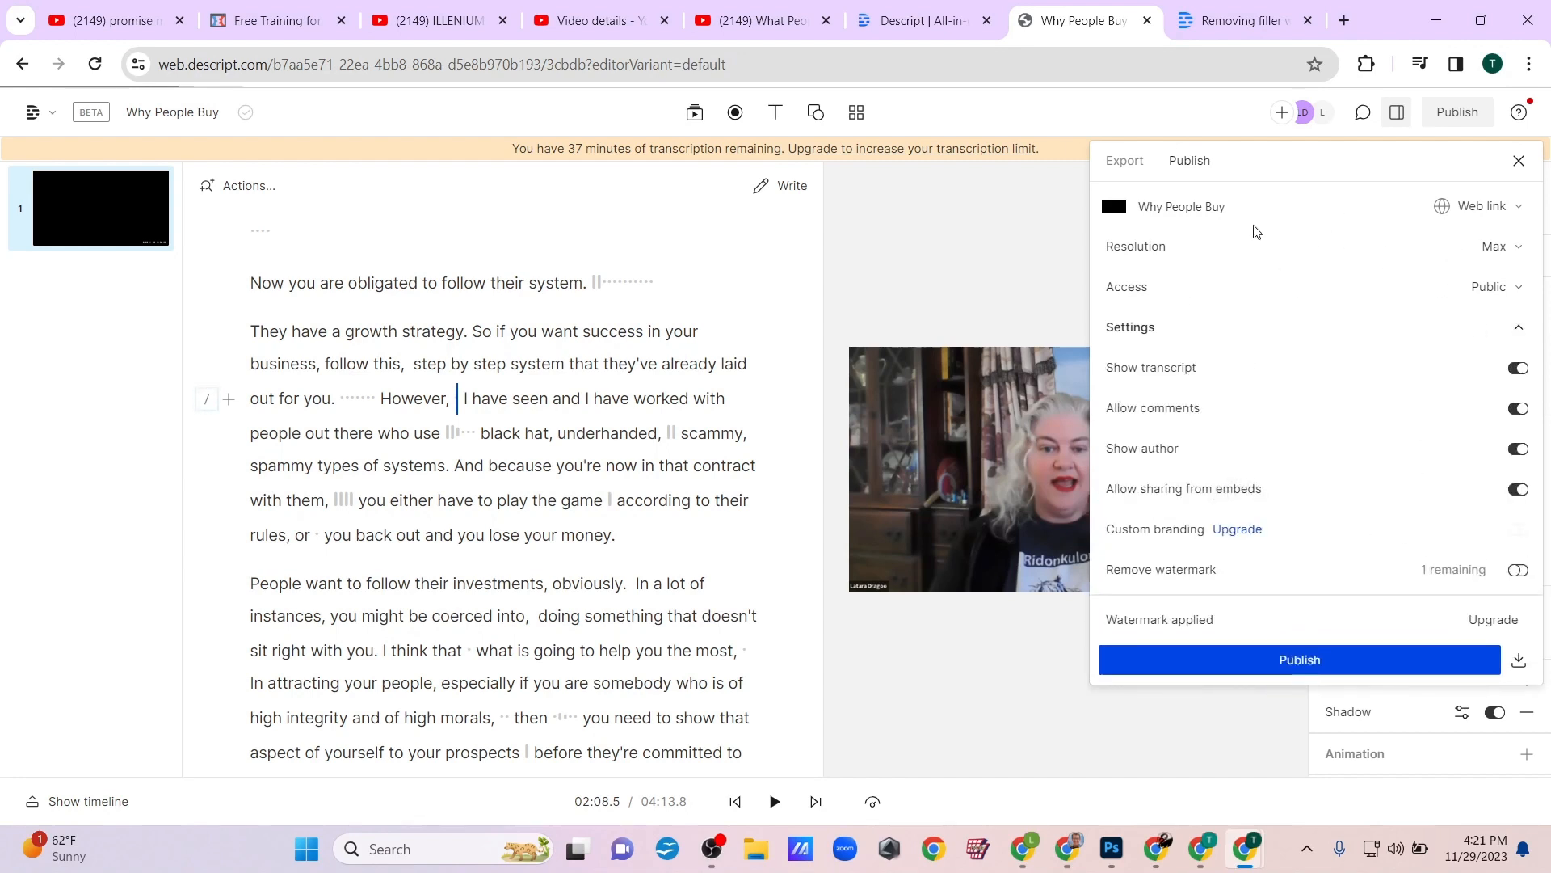
{"action": "left_click", "coordinate": [1483, 210]}
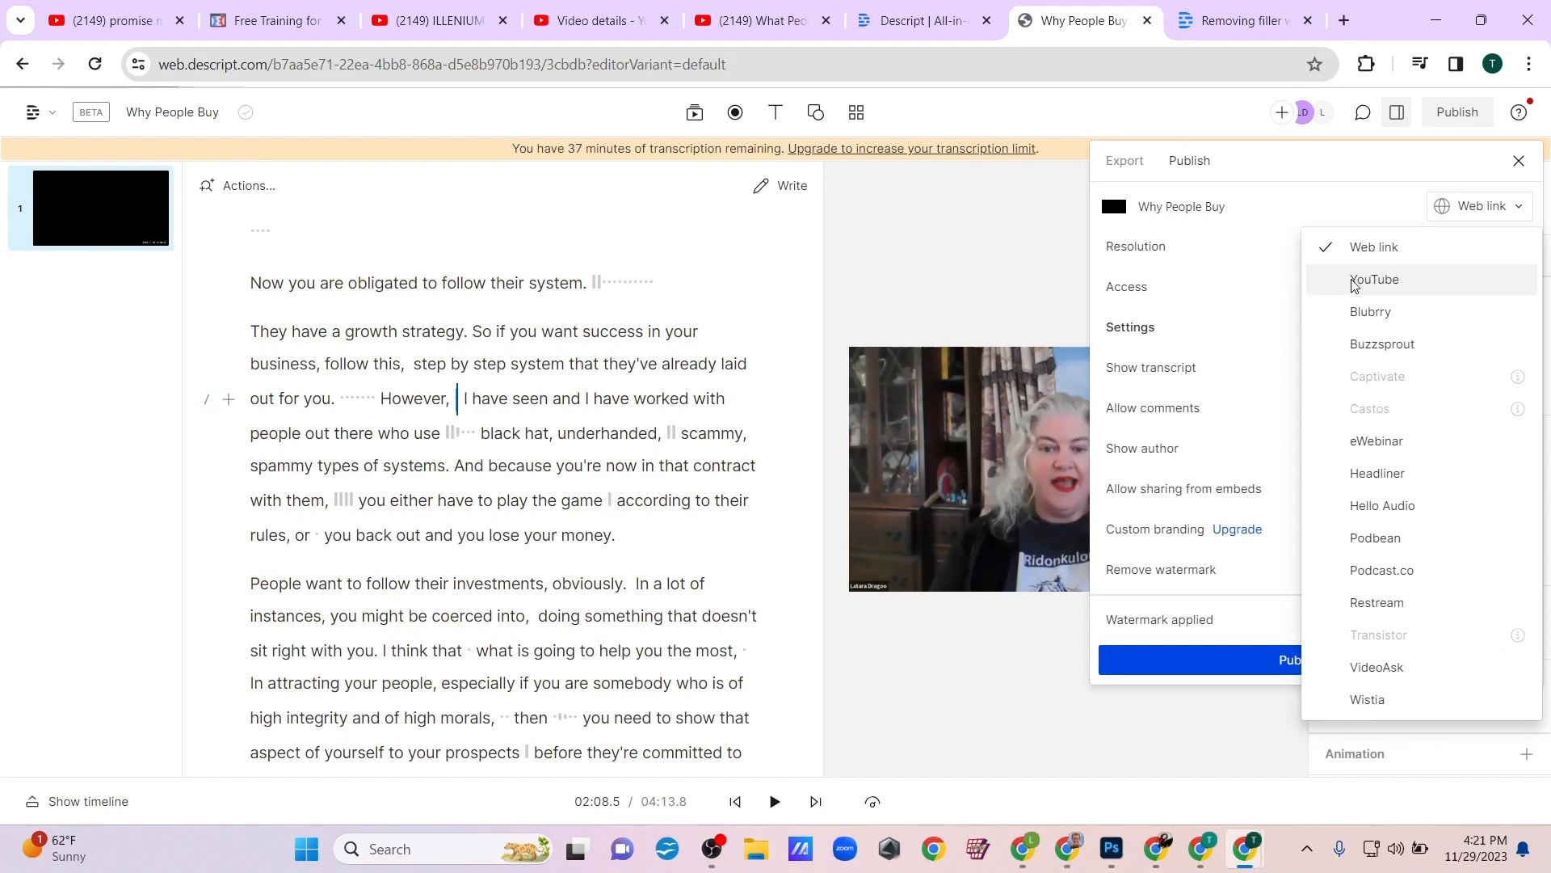
{"action": "left_click", "coordinate": [1232, 160]}
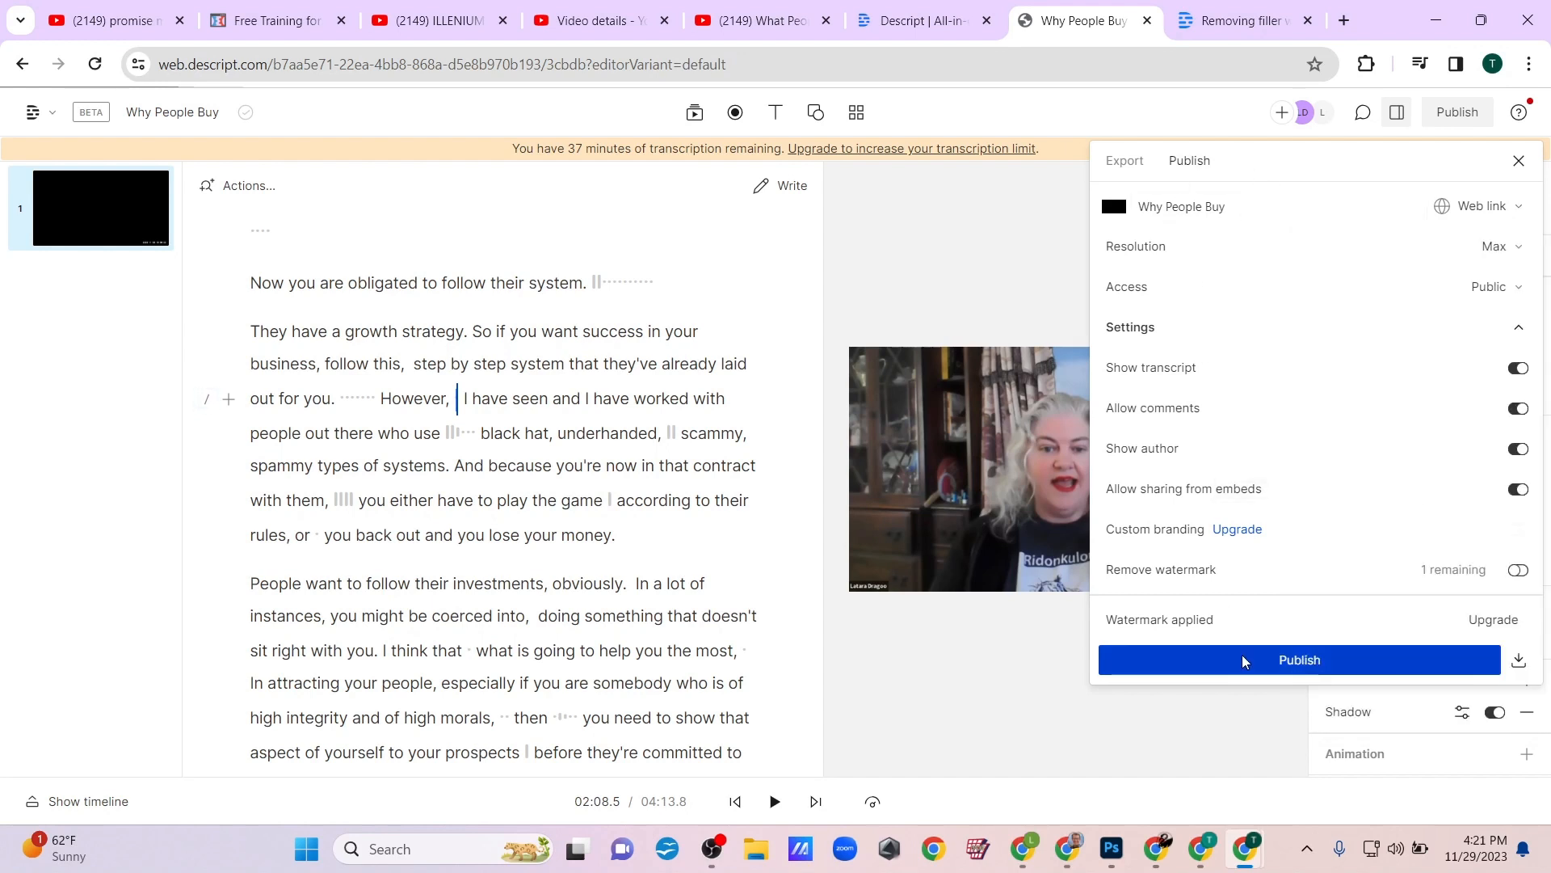
{"action": "left_click", "coordinate": [1520, 661]}
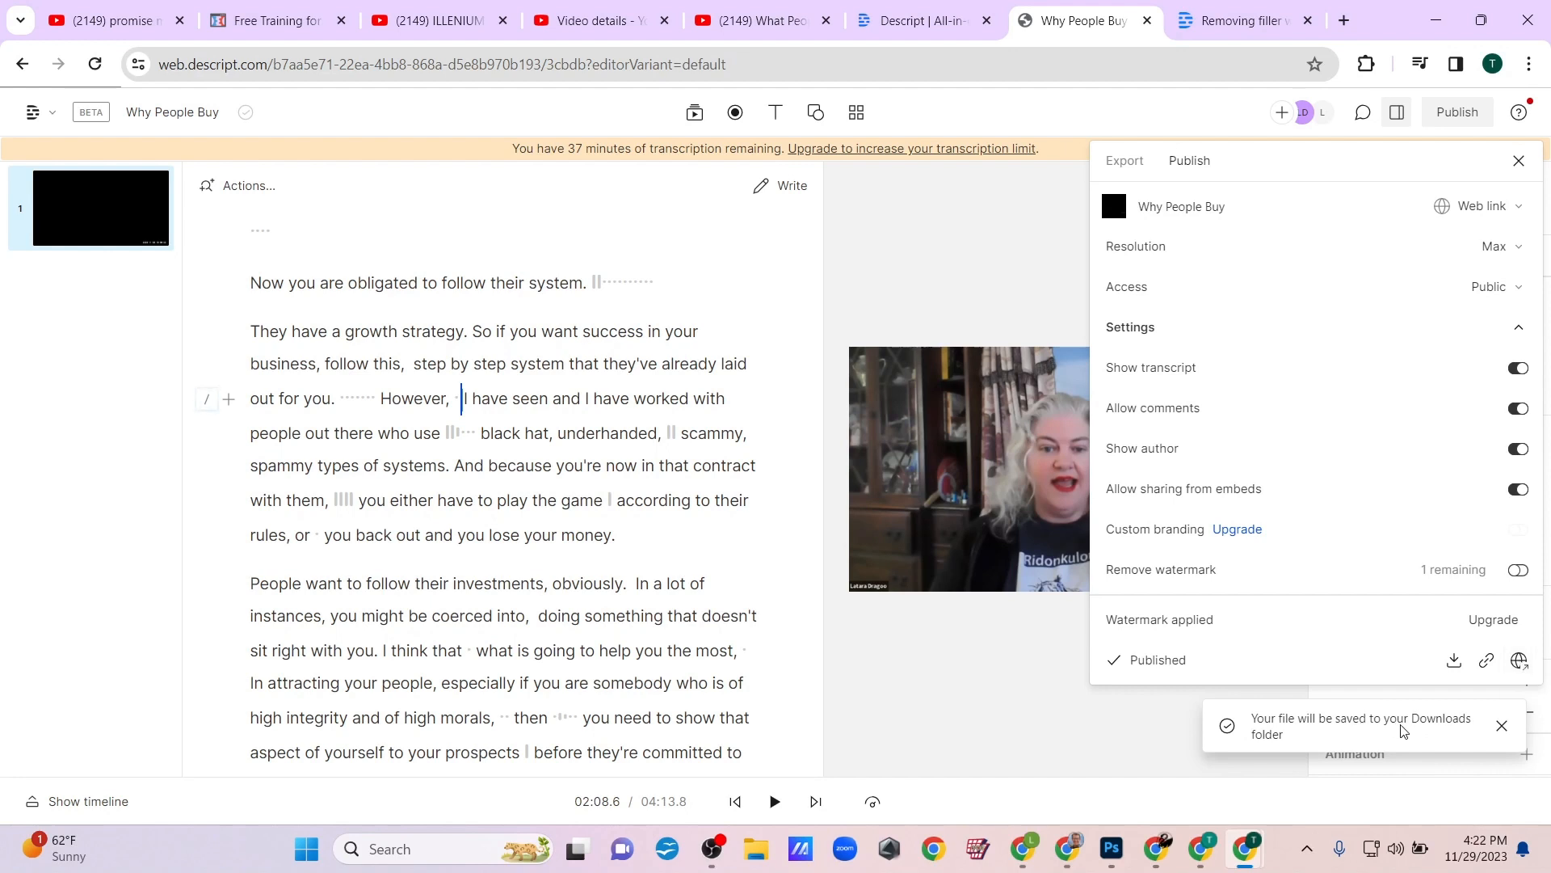
- Choose YouTube as the publishing destination and copy the description of "What People Are Really Buying When They Work With You" from YouTube Studio
{"action": "left_click", "coordinate": [1460, 207]}
{"action": "left_click", "coordinate": [1374, 277]}
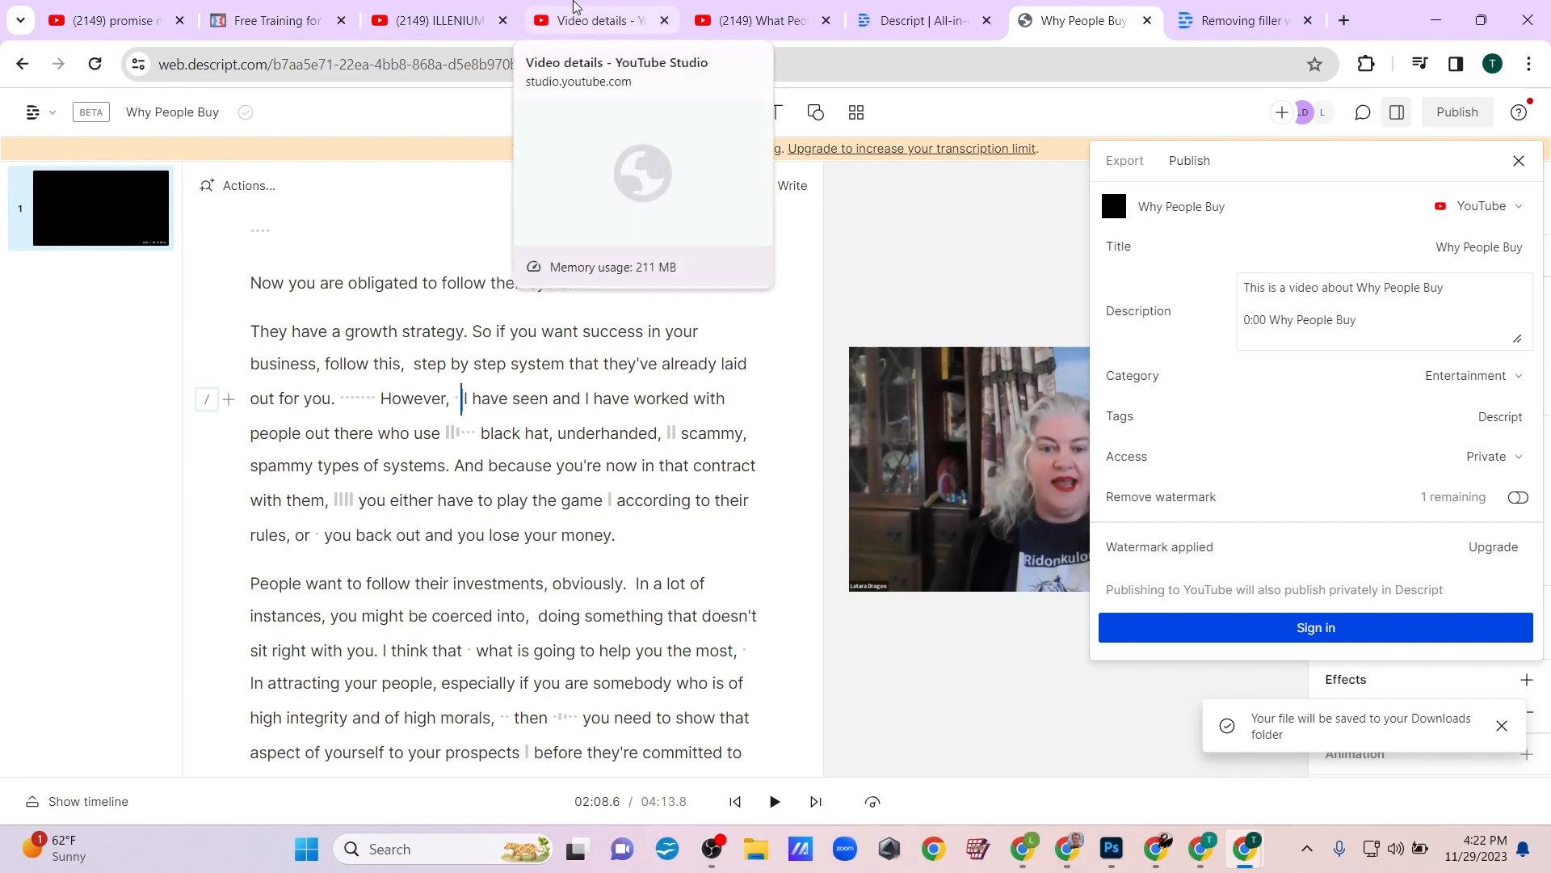
{"action": "left_click", "coordinate": [576, 10]}
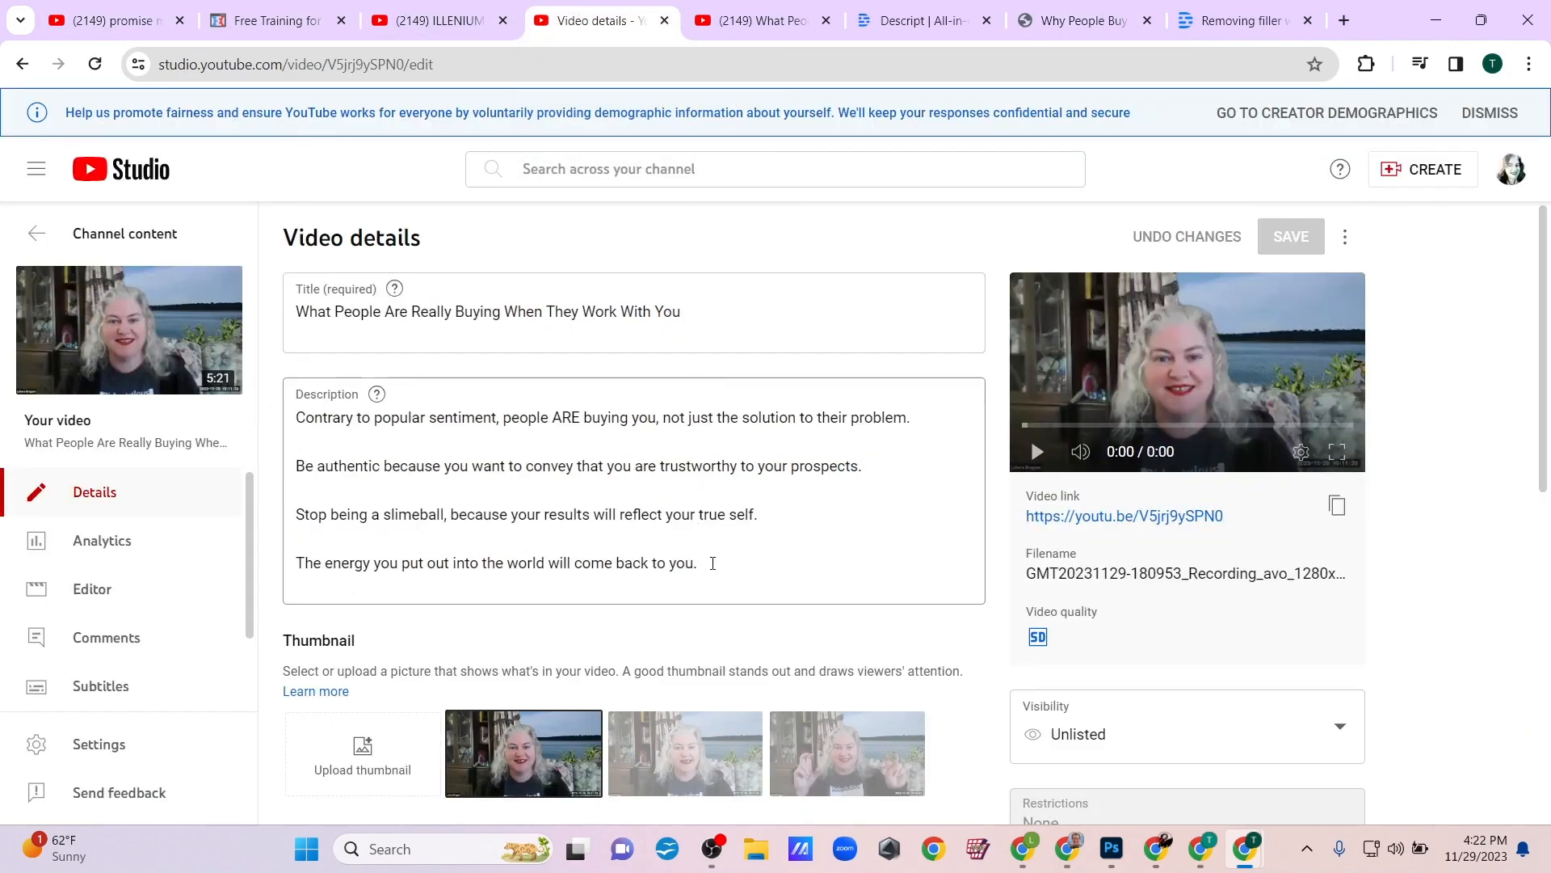
{"action": "left_click_drag", "start_coordinate": [700, 579], "coordinate": [298, 412]}
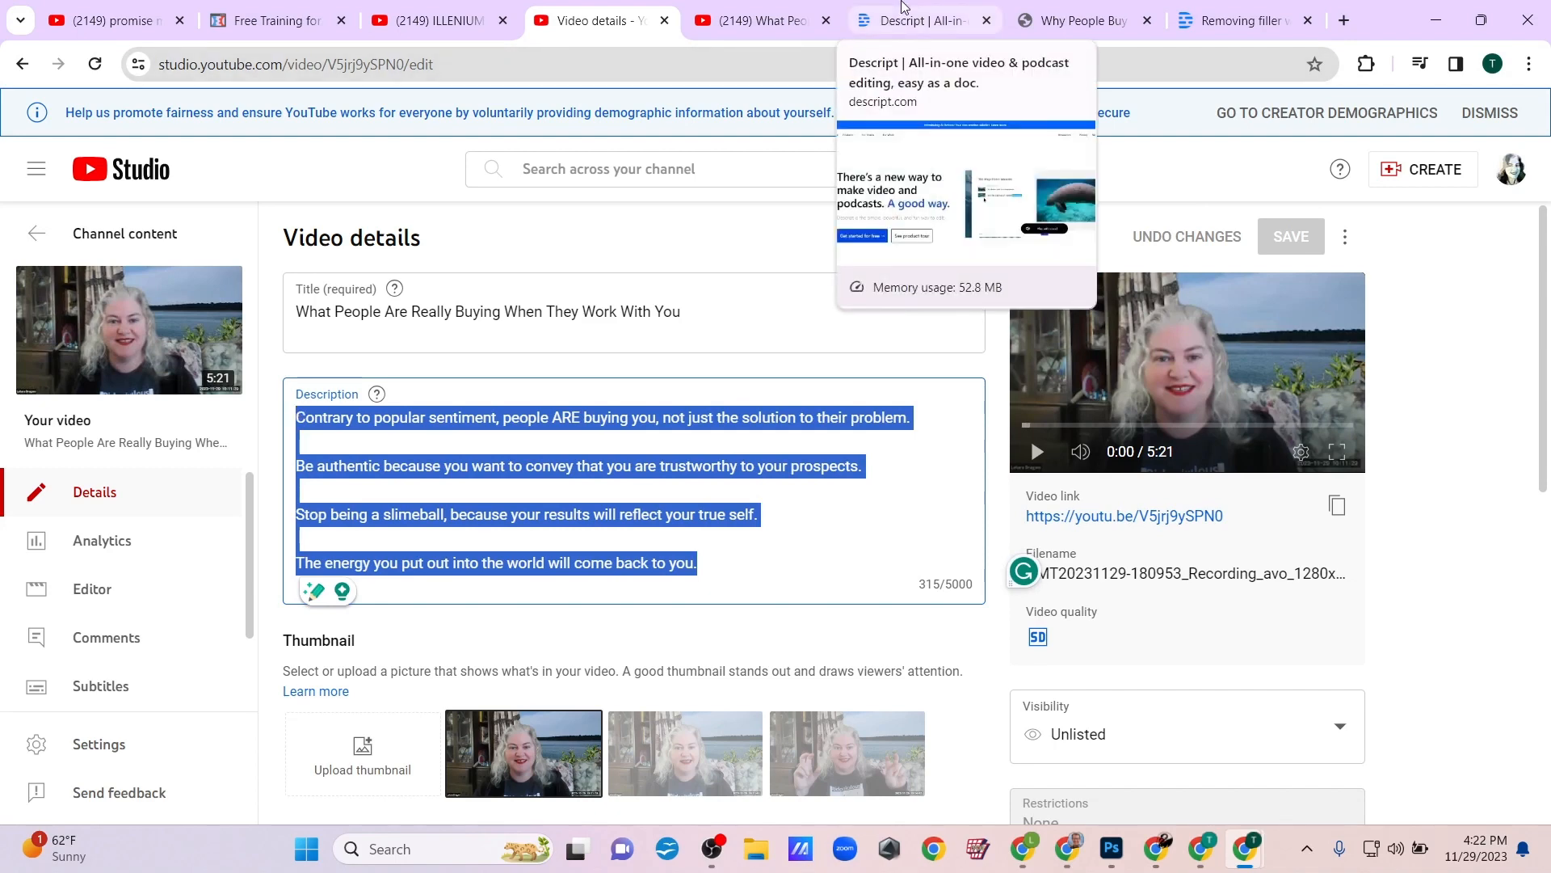
- Return to the Why People Buy project in Descript and replace the YouTube description with the copied text
{"action": "left_click", "coordinate": [1236, 20]}
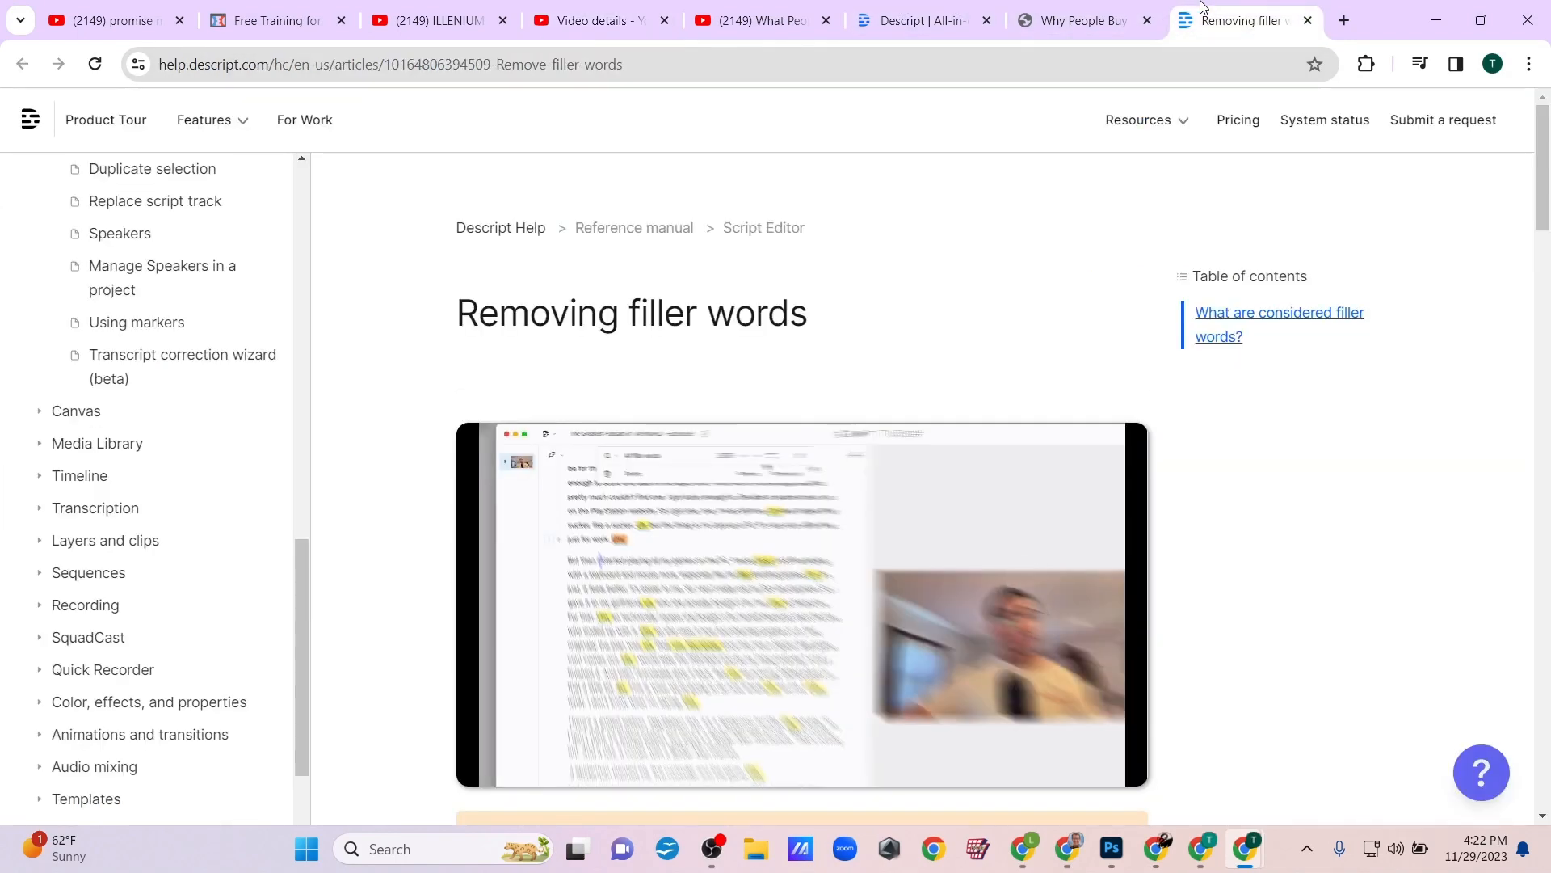
{"action": "left_click", "coordinate": [909, 8]}
{"action": "left_click", "coordinate": [1034, 8]}
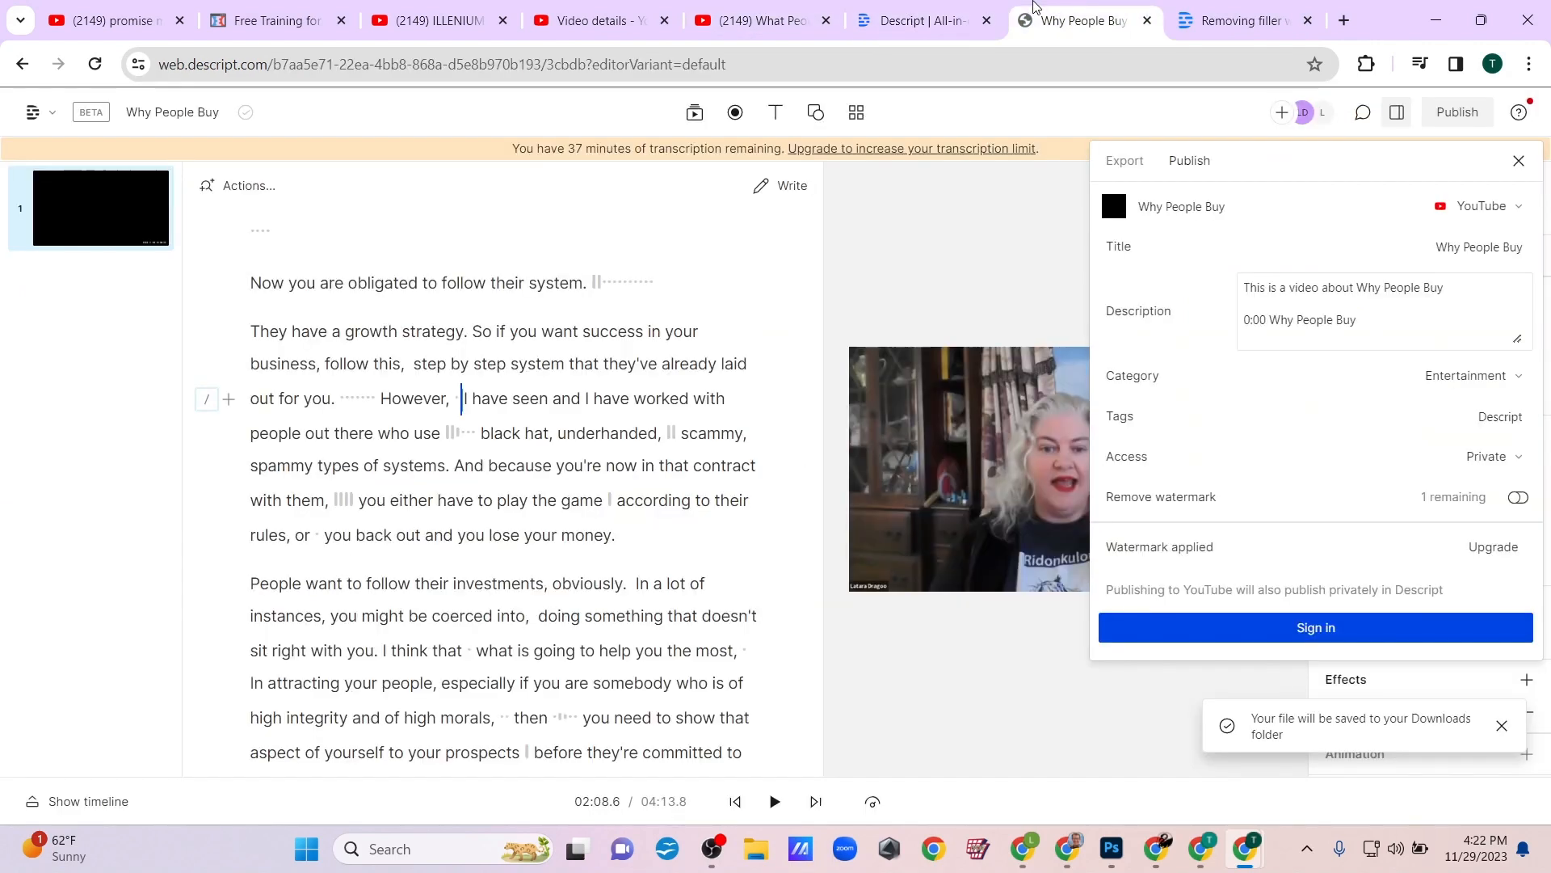
{"action": "left_click", "coordinate": [1347, 308]}
{"action": "key", "text": "ctrl+a"}
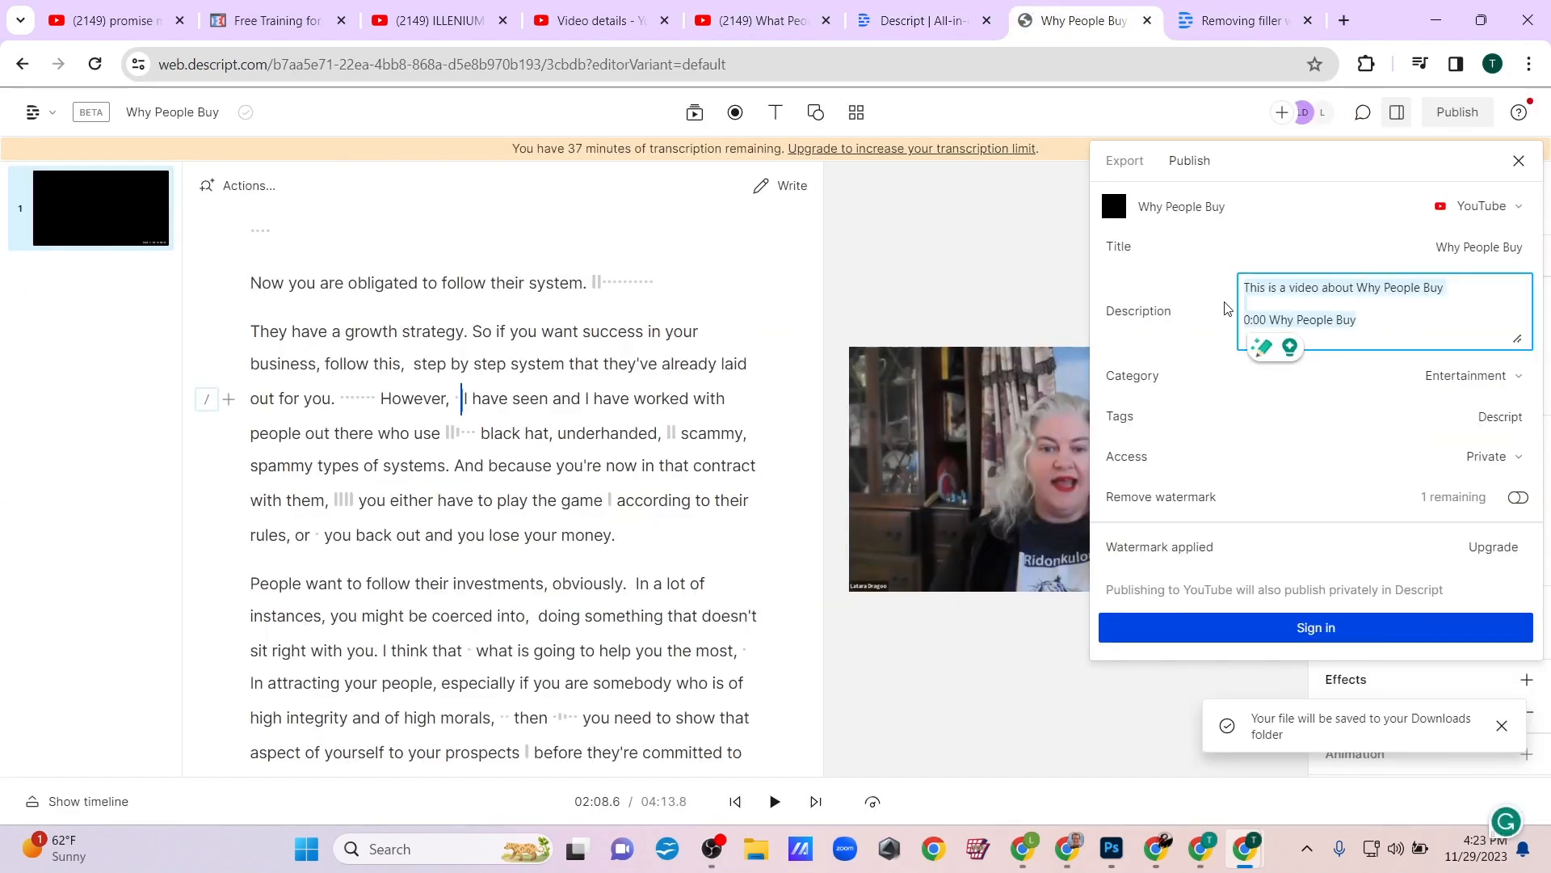
{"action": "key", "text": "BackSpace"}
{"action": "key", "text": "ctrl+v"}
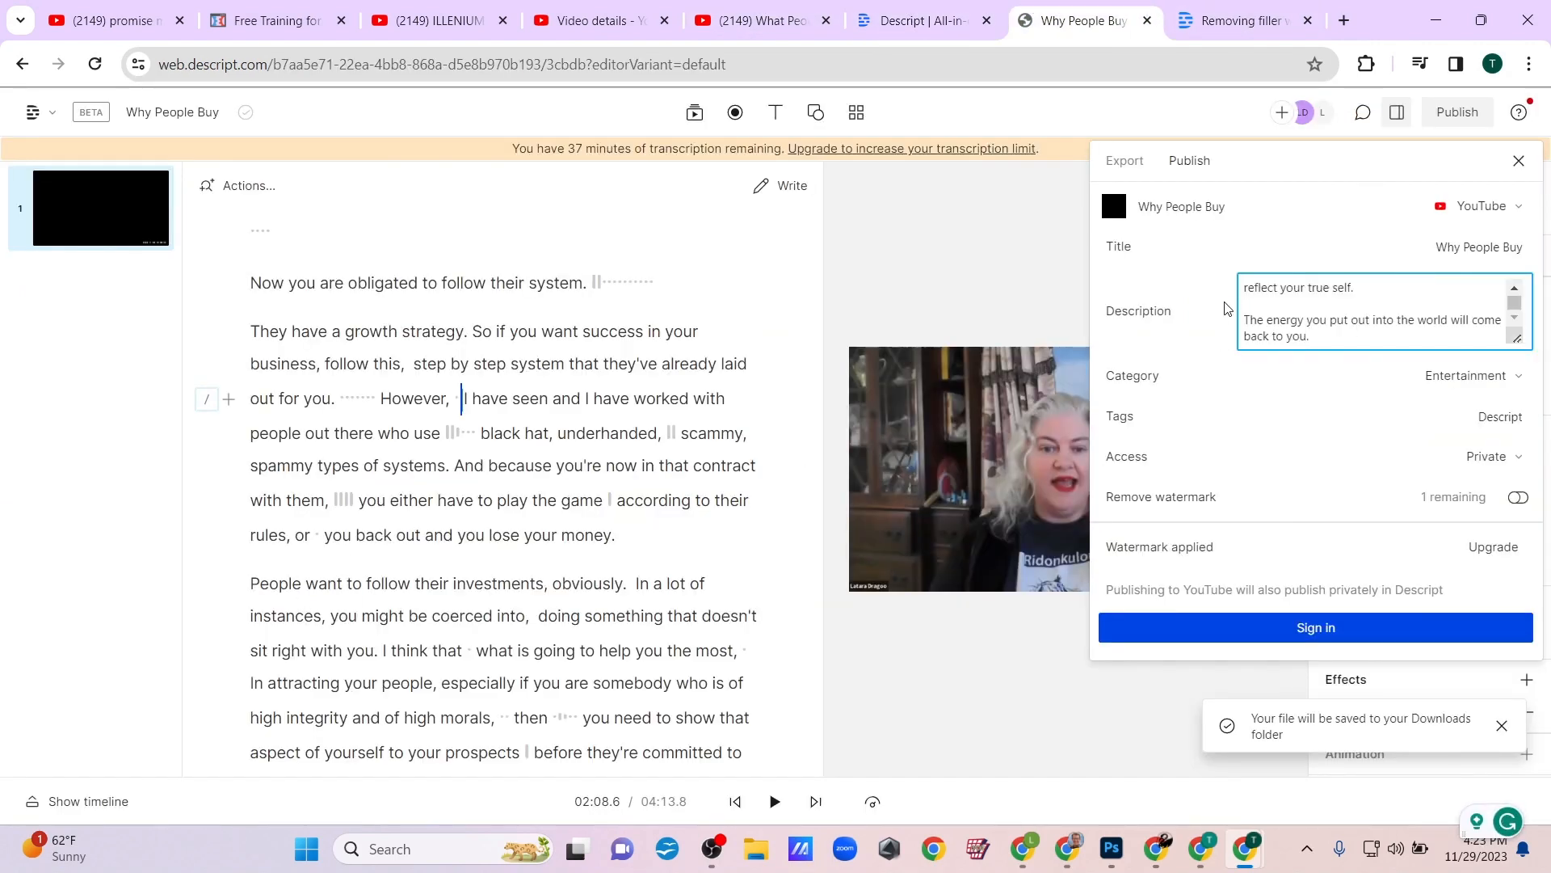
{"action": "scroll", "coordinate": [1395, 312], "scroll_direction": "up", "scroll_amount": 3}
{"action": "scroll", "coordinate": [1395, 312], "scroll_direction": "down", "scroll_amount": 3}
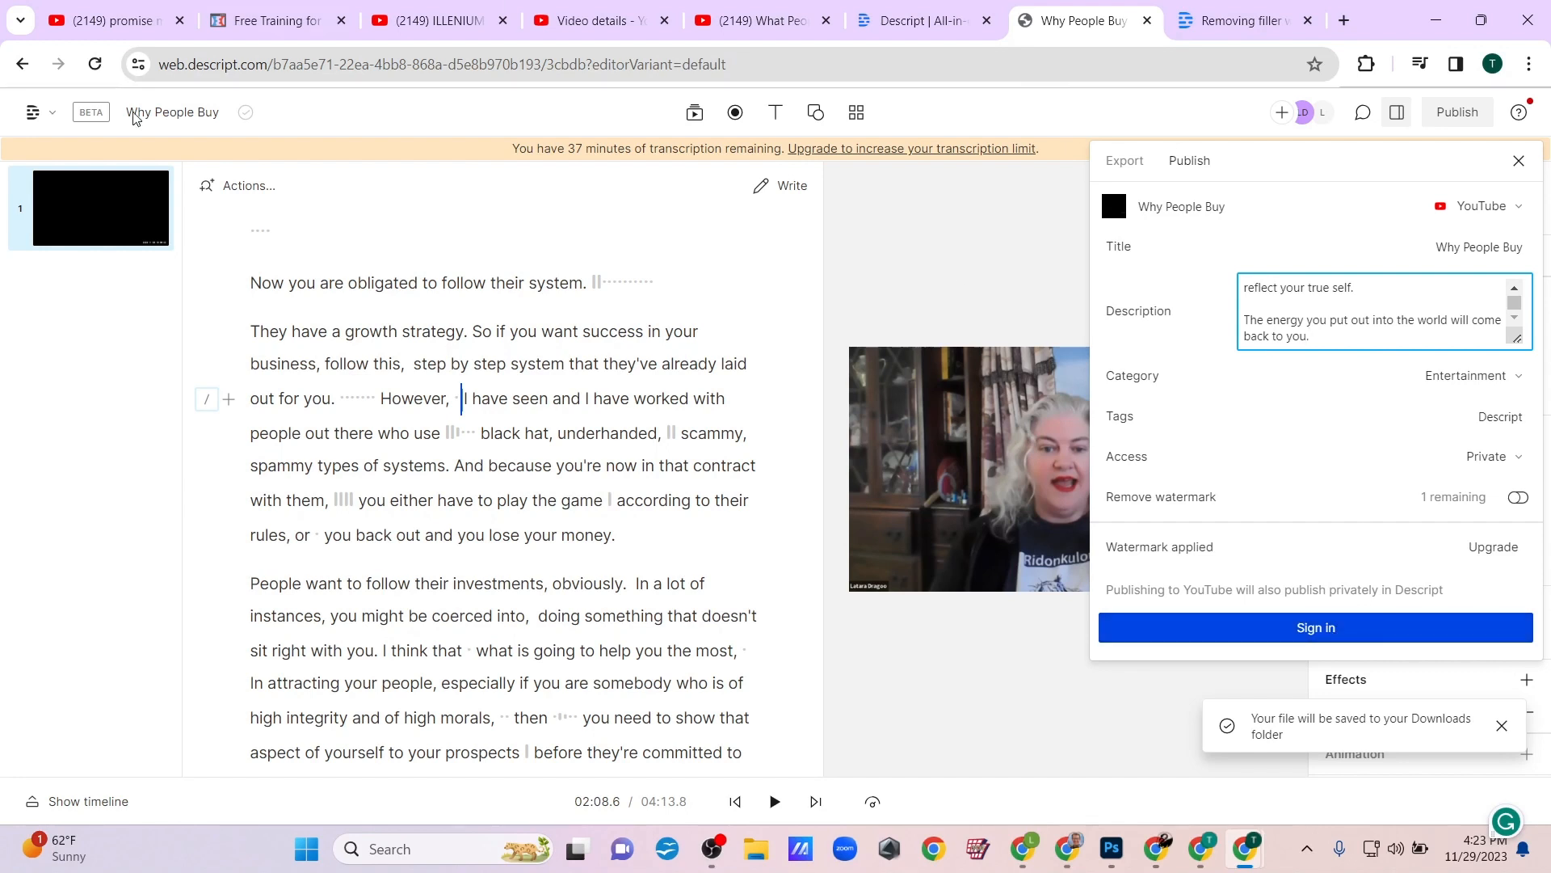
- Sign in with the YouTube brand account and publish the video to YouTube with Private access
{"action": "left_click", "coordinate": [1329, 635]}
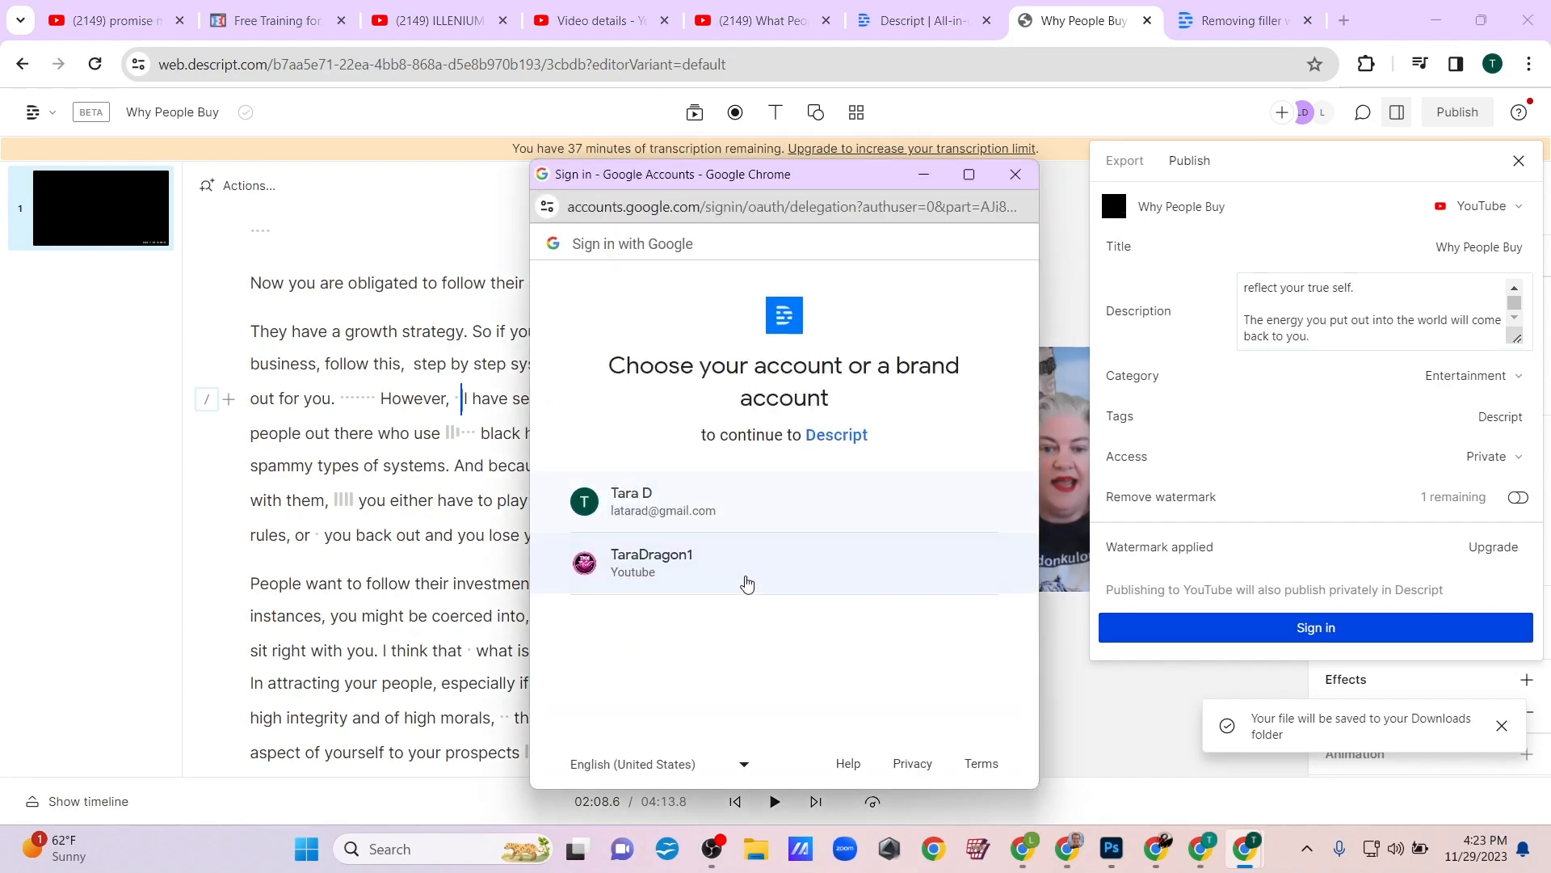
{"action": "left_click", "coordinate": [745, 580]}
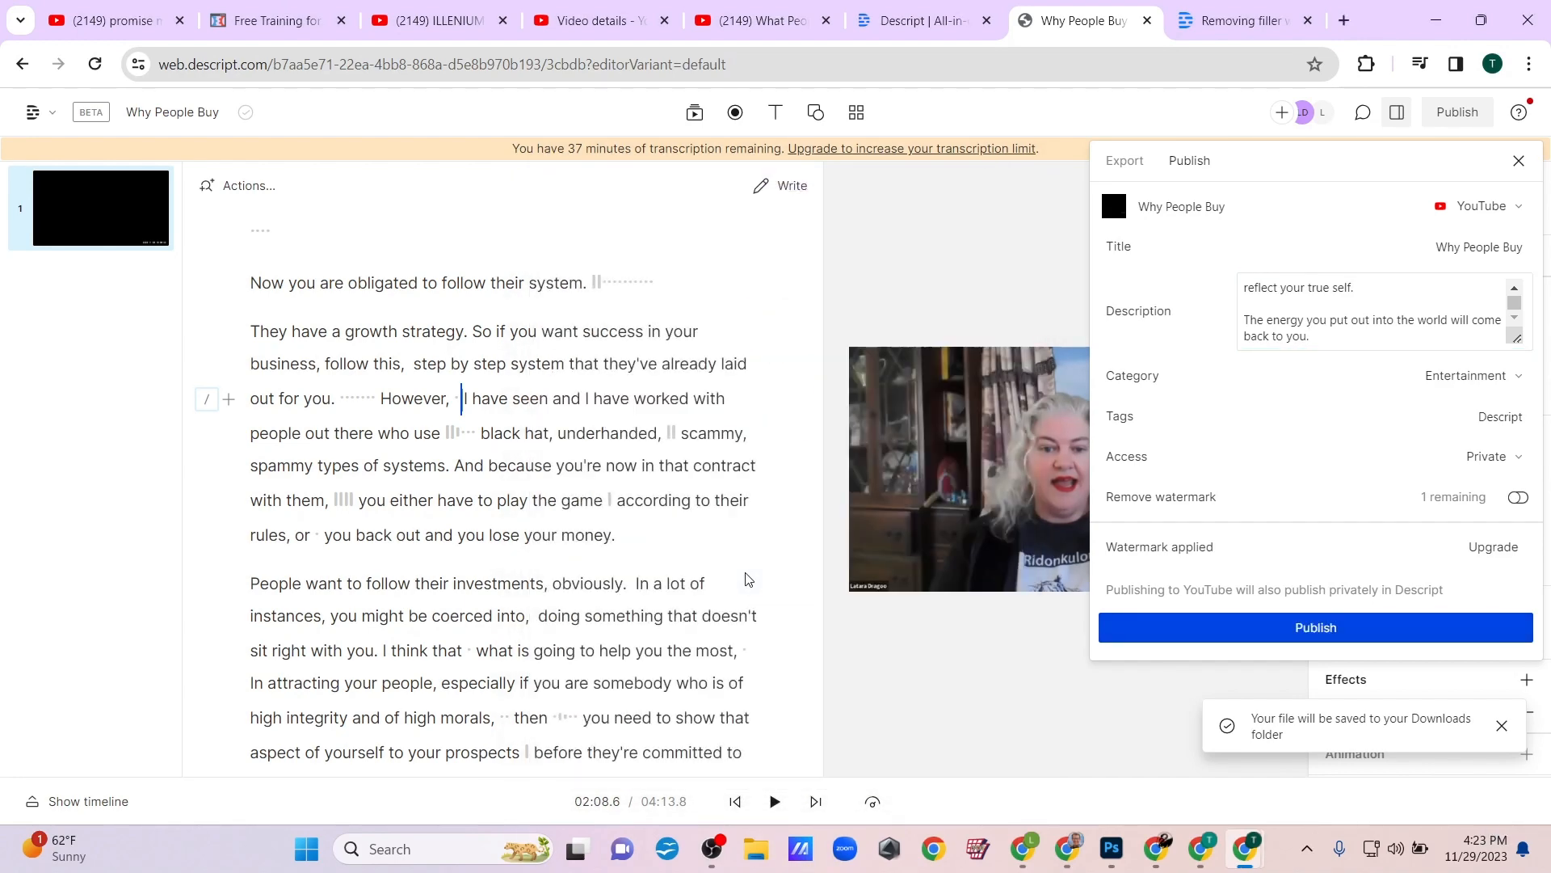
{"action": "left_click", "coordinate": [1206, 633]}
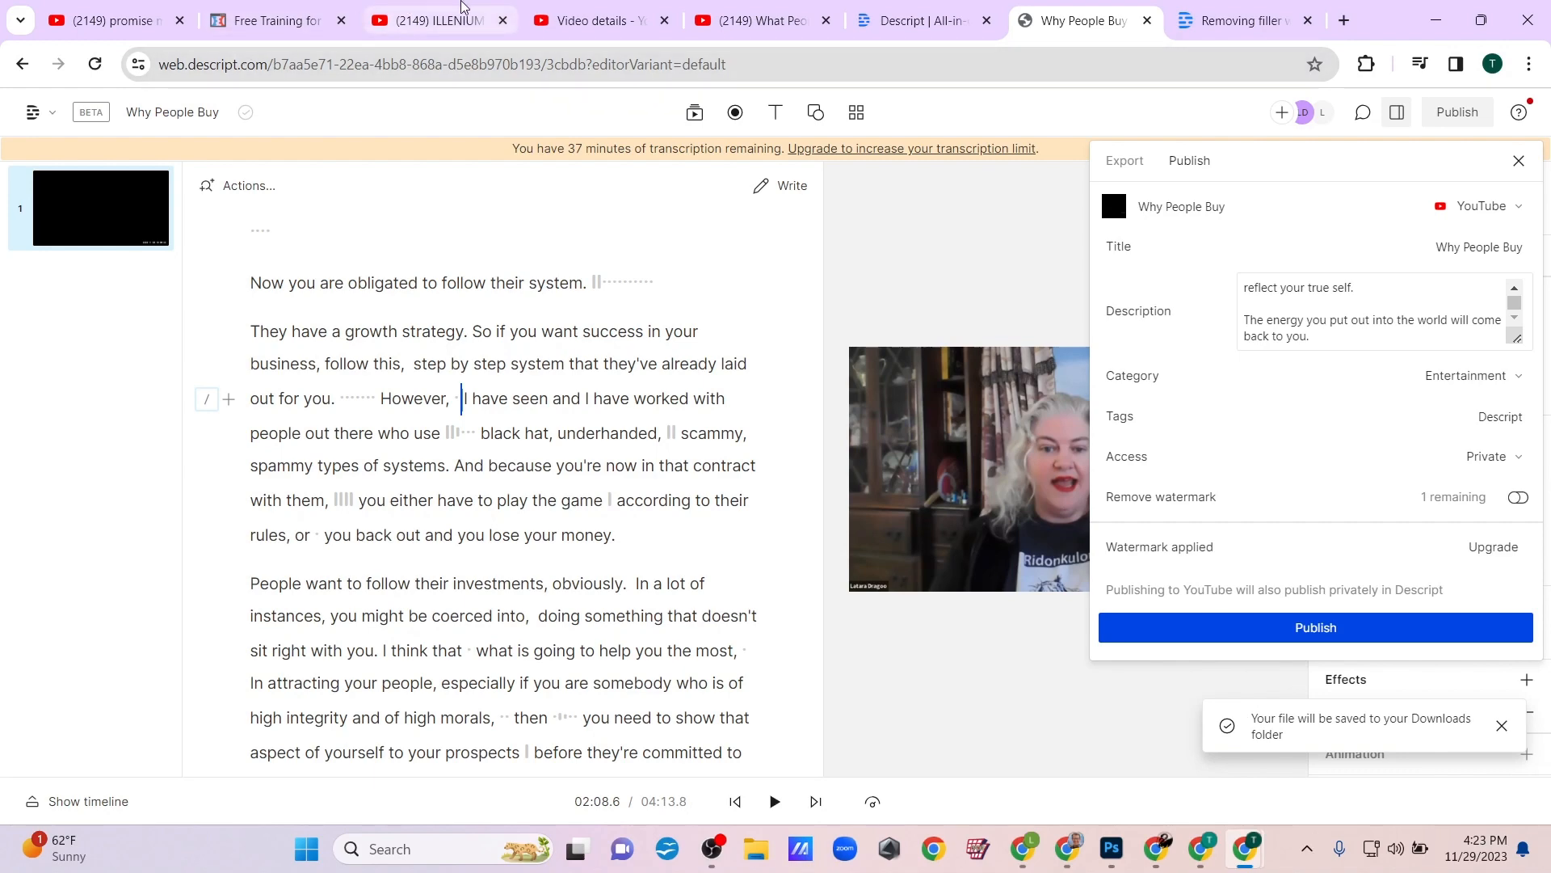
- Switch to YouTube Studio, go back to the channel content list, and refresh it to load the new upload
{"action": "left_click", "coordinate": [594, 20]}
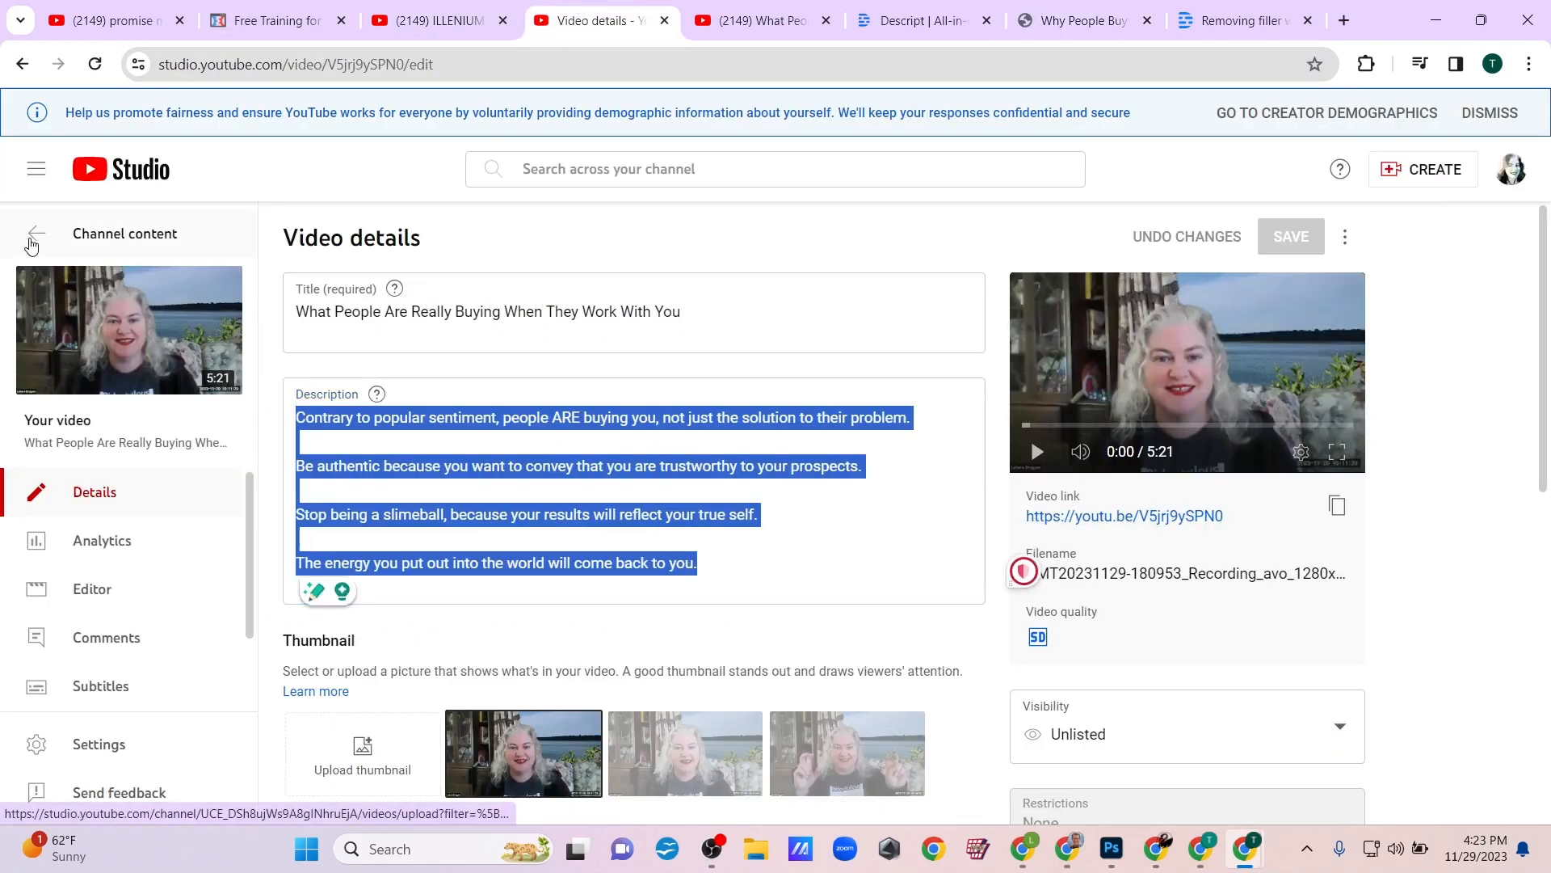
{"action": "left_click", "coordinate": [34, 234]}
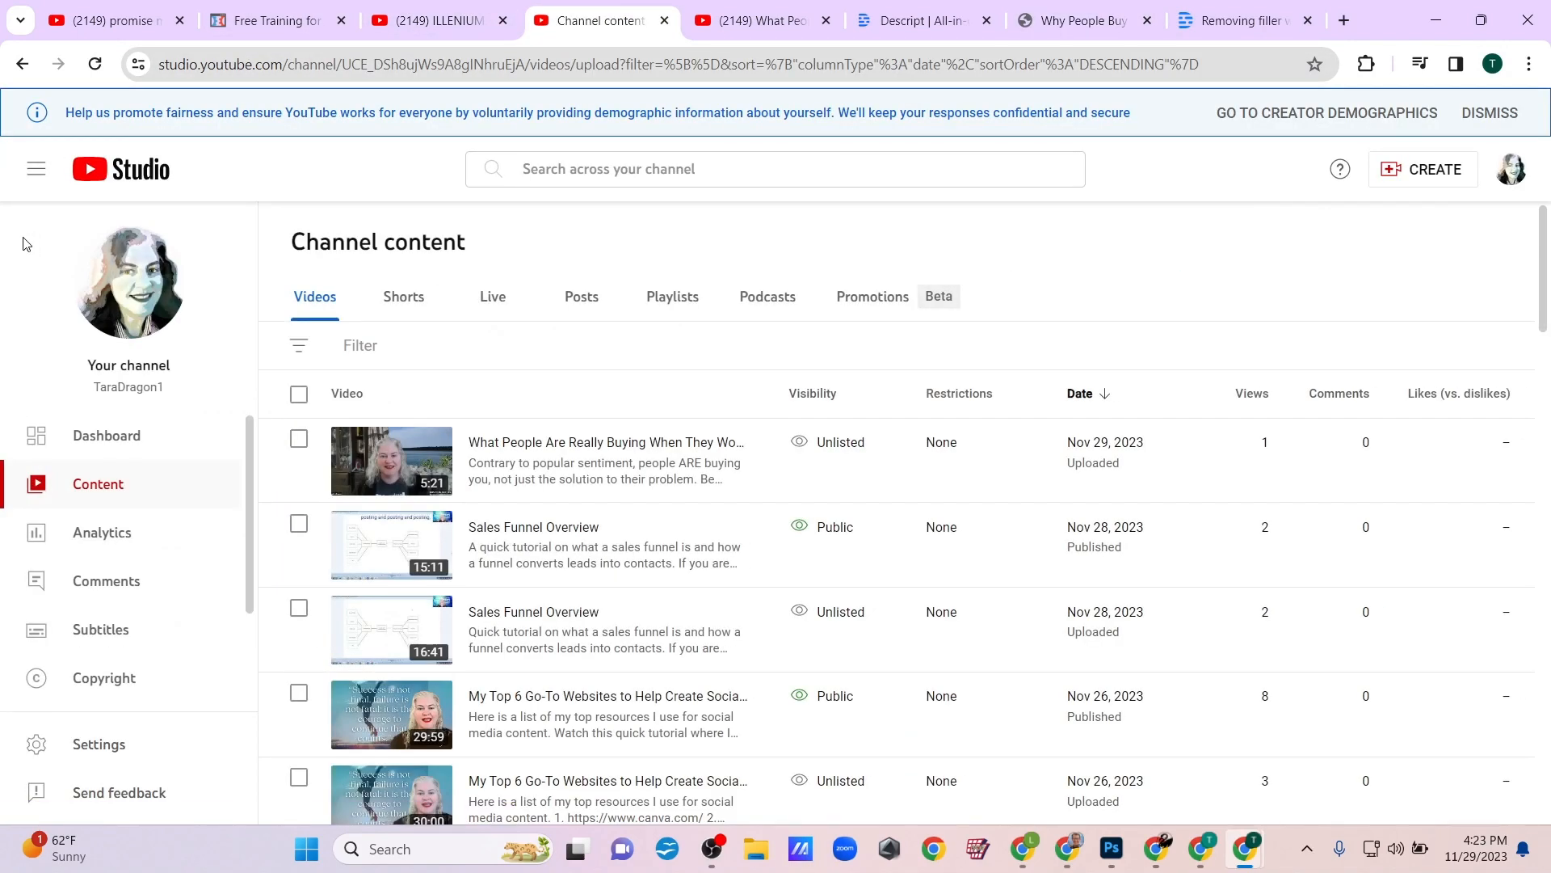
{"action": "left_click", "coordinate": [94, 65]}
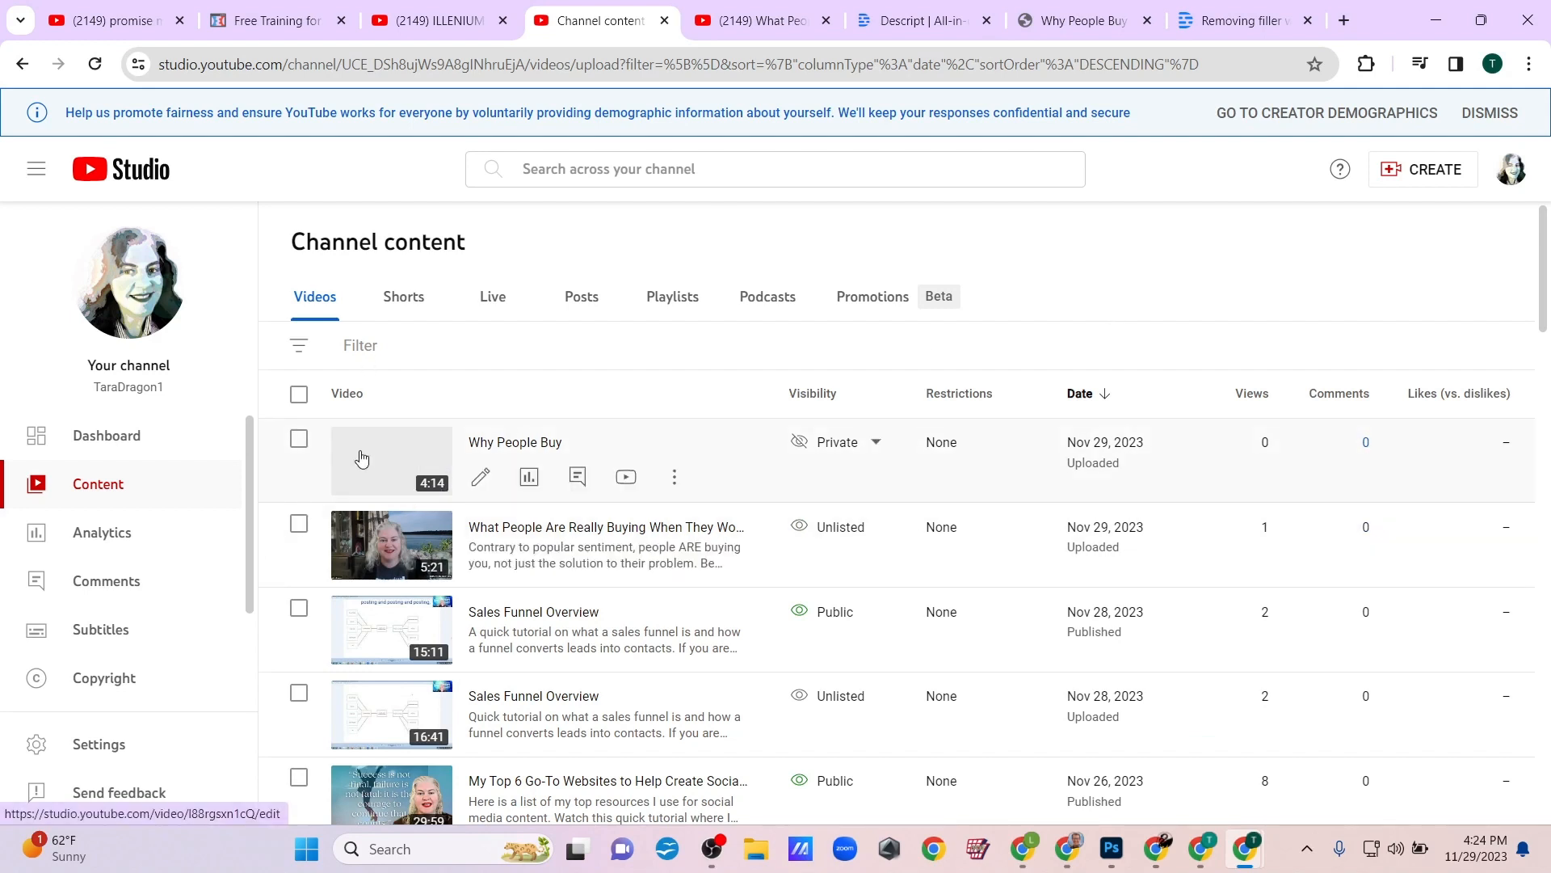
- Switch back to the Why People Buy project in Descript and close its publishing settings
{"action": "left_click", "coordinate": [924, 13]}
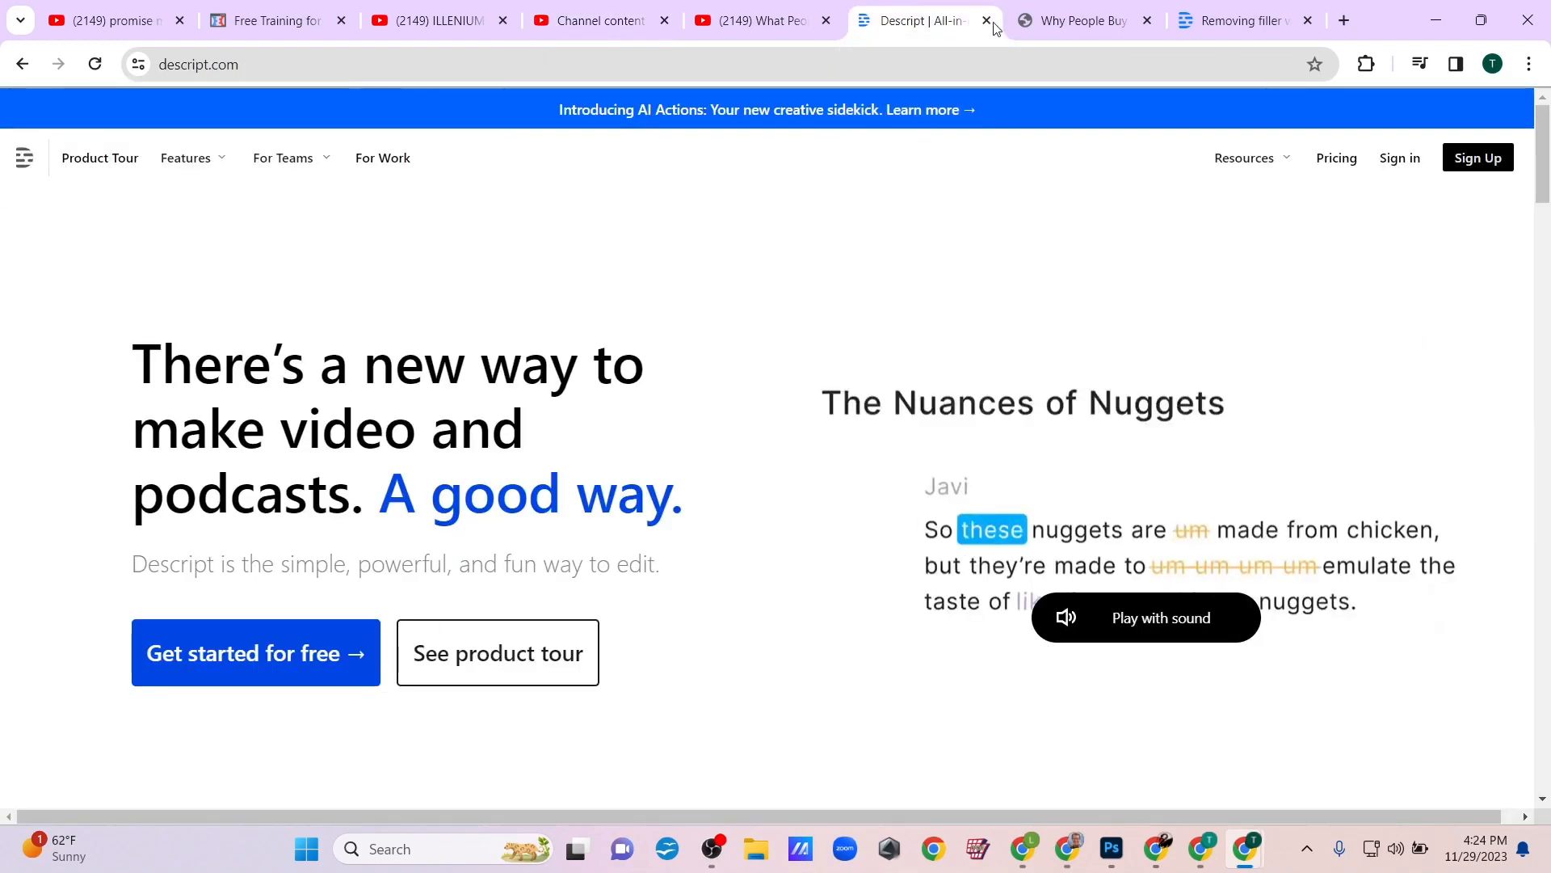
{"action": "left_click", "coordinate": [1073, 24]}
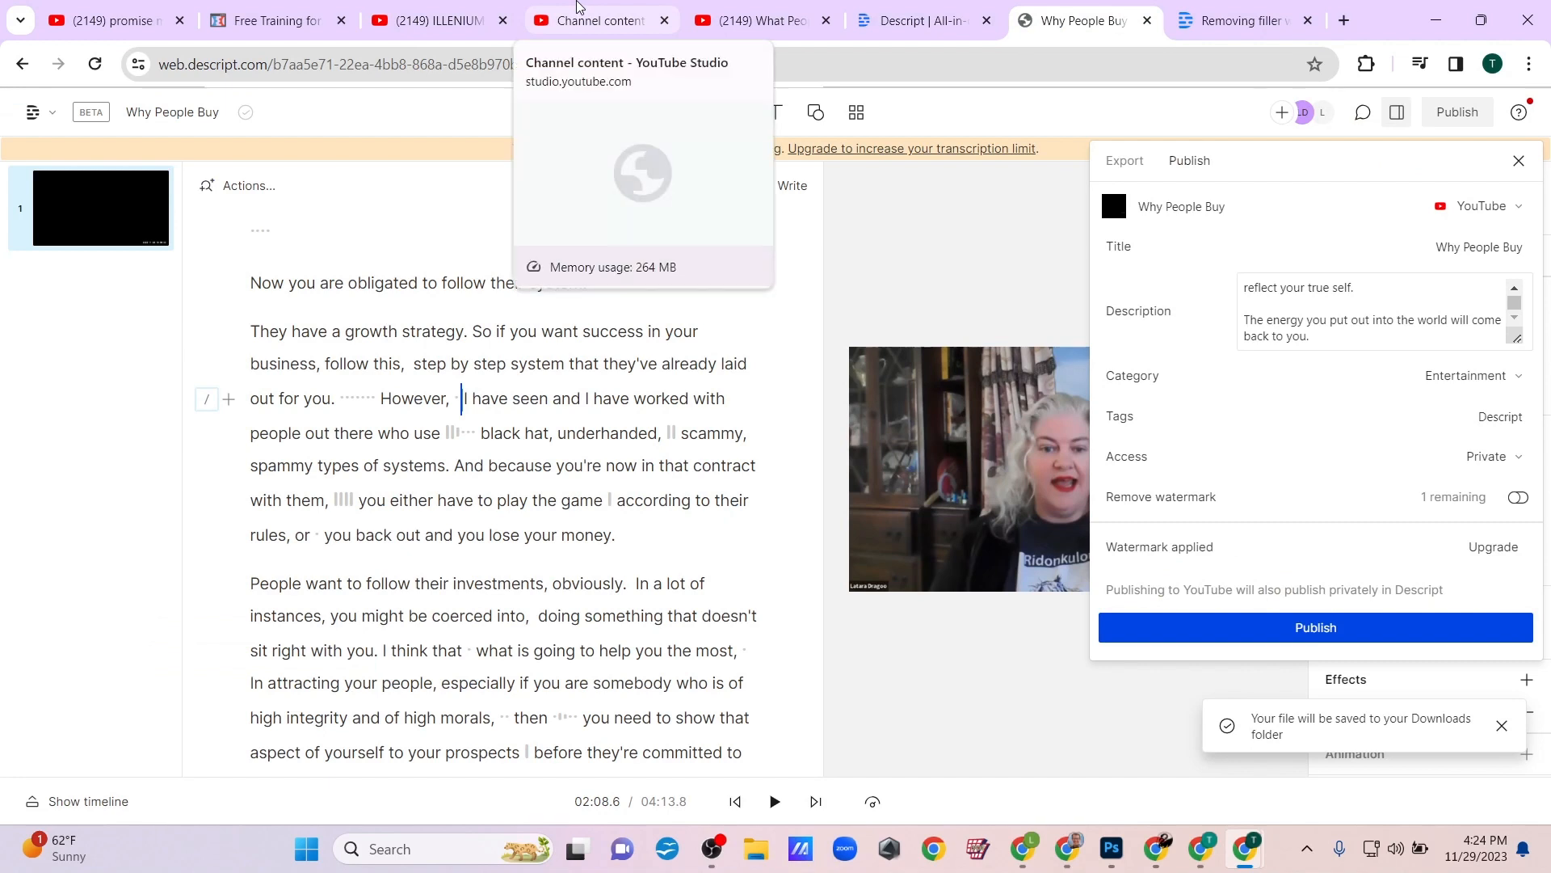
{"action": "left_click", "coordinate": [960, 229]}
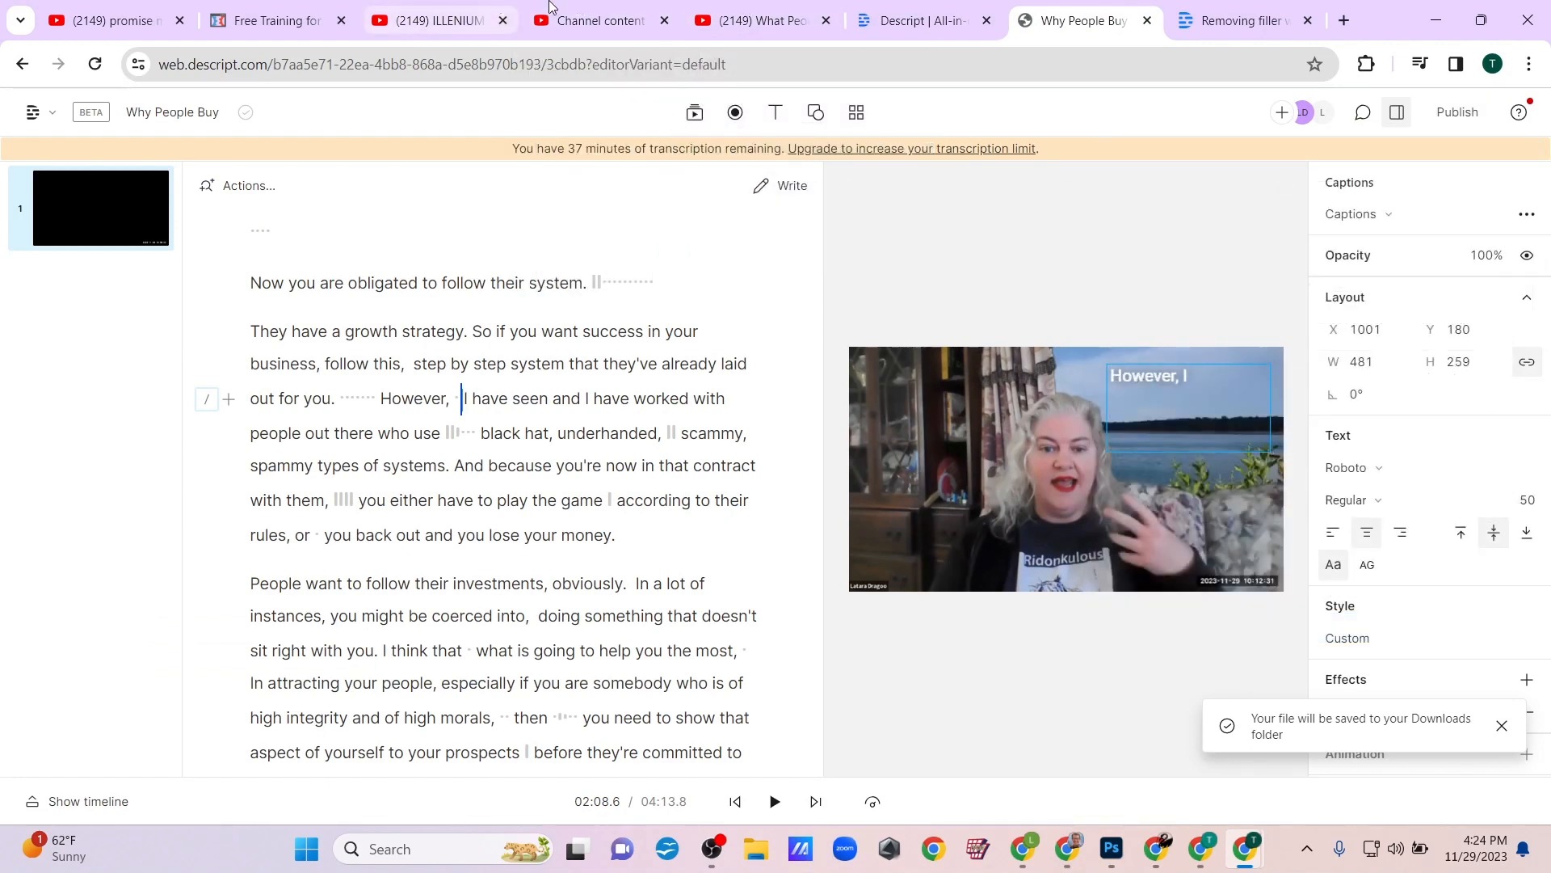
{"action": "left_click", "coordinate": [589, 9]}
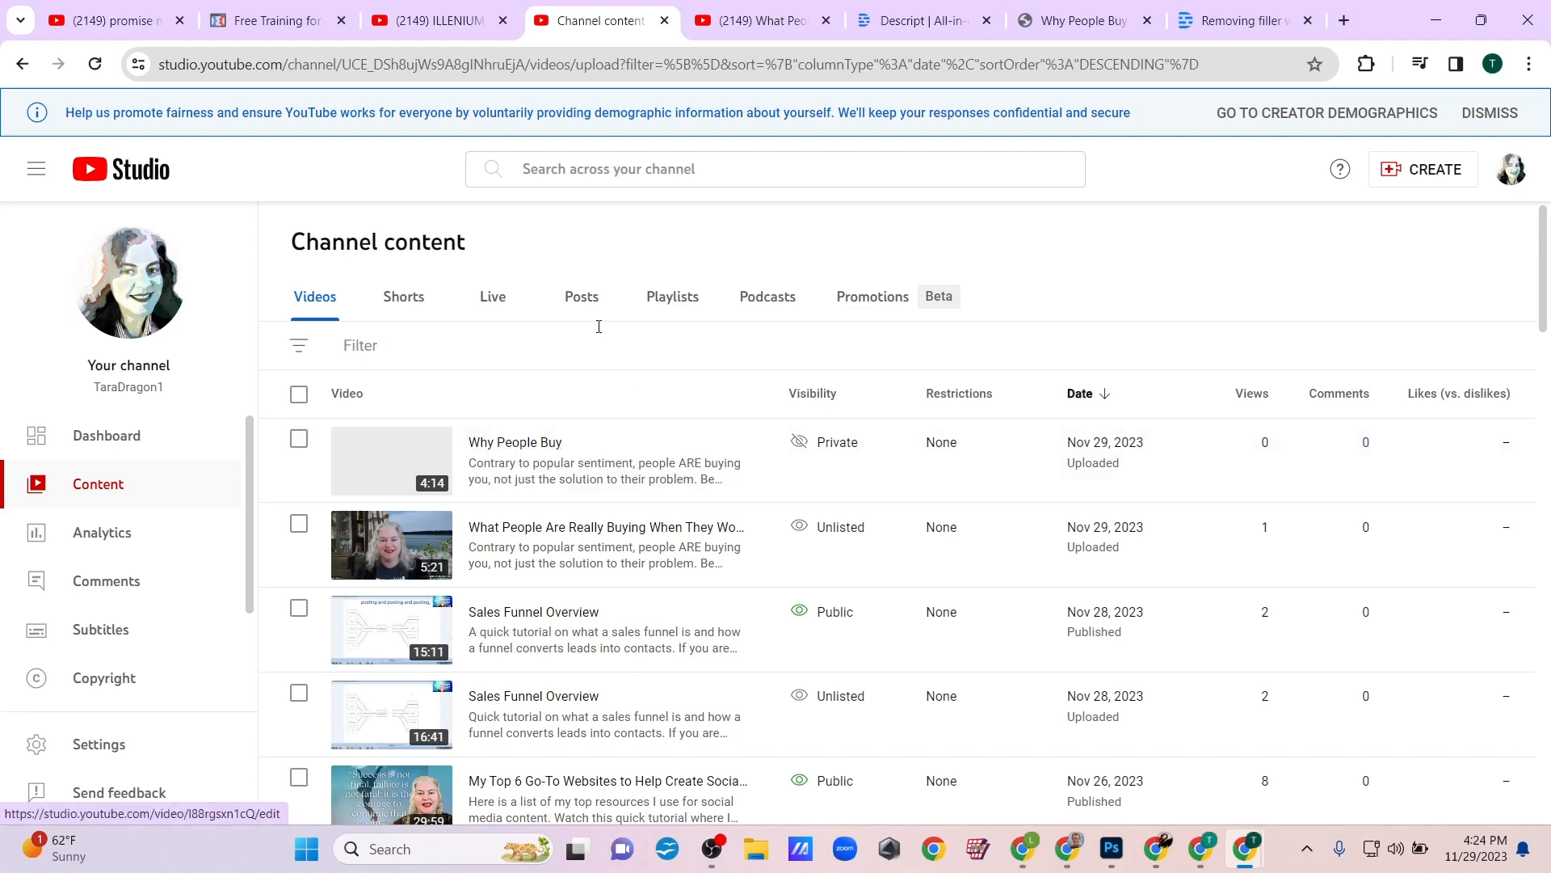
{"action": "scroll", "coordinate": [637, 677], "scroll_direction": "down", "scroll_amount": 3}
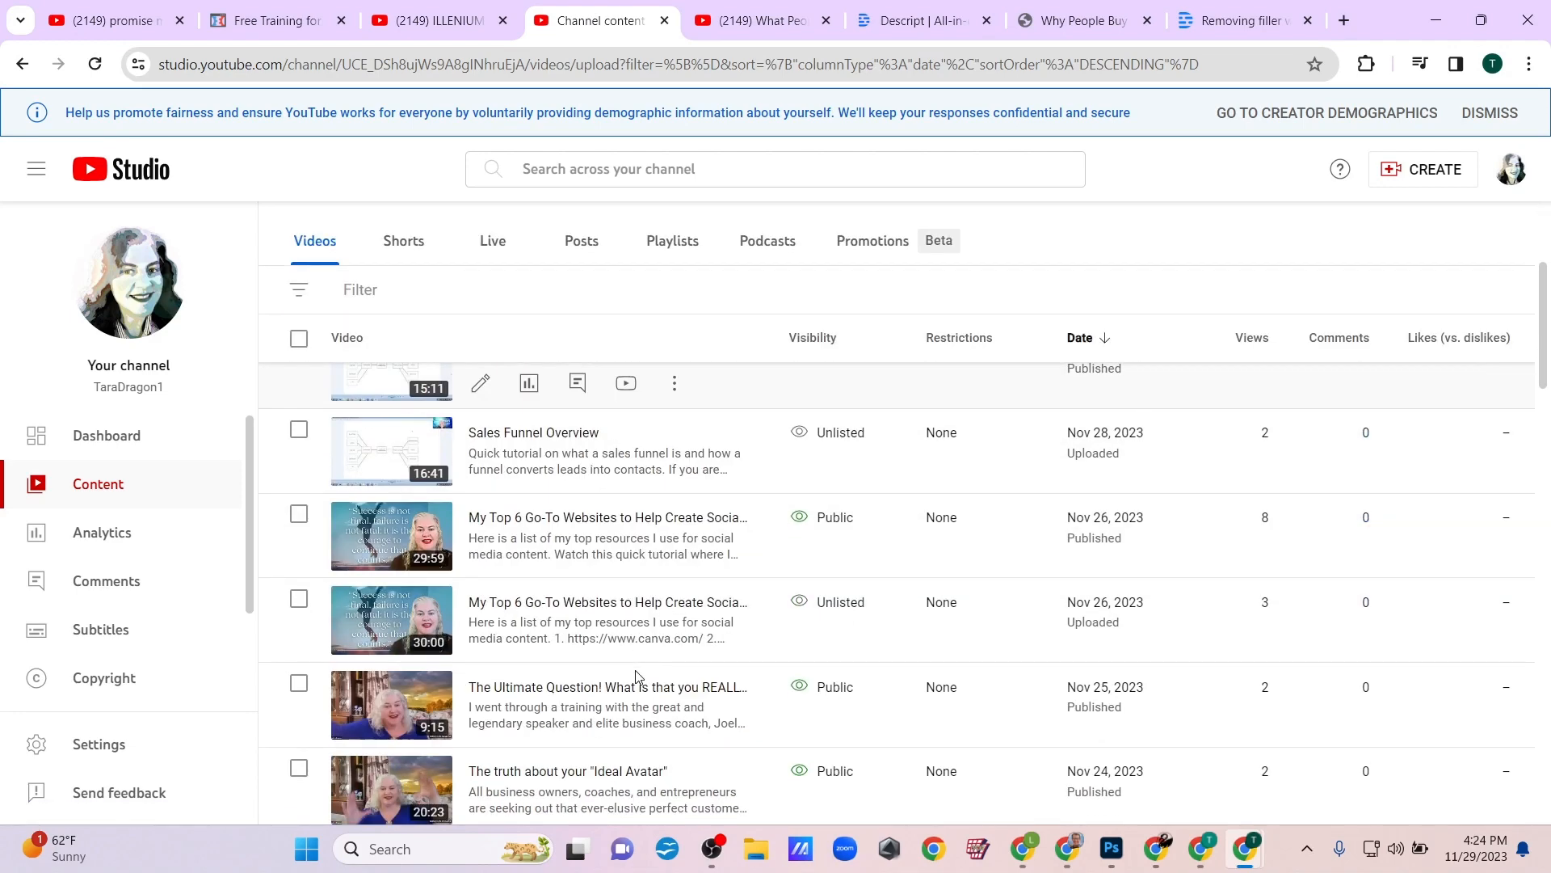
{"action": "scroll", "coordinate": [638, 663], "scroll_direction": "up", "scroll_amount": 3}
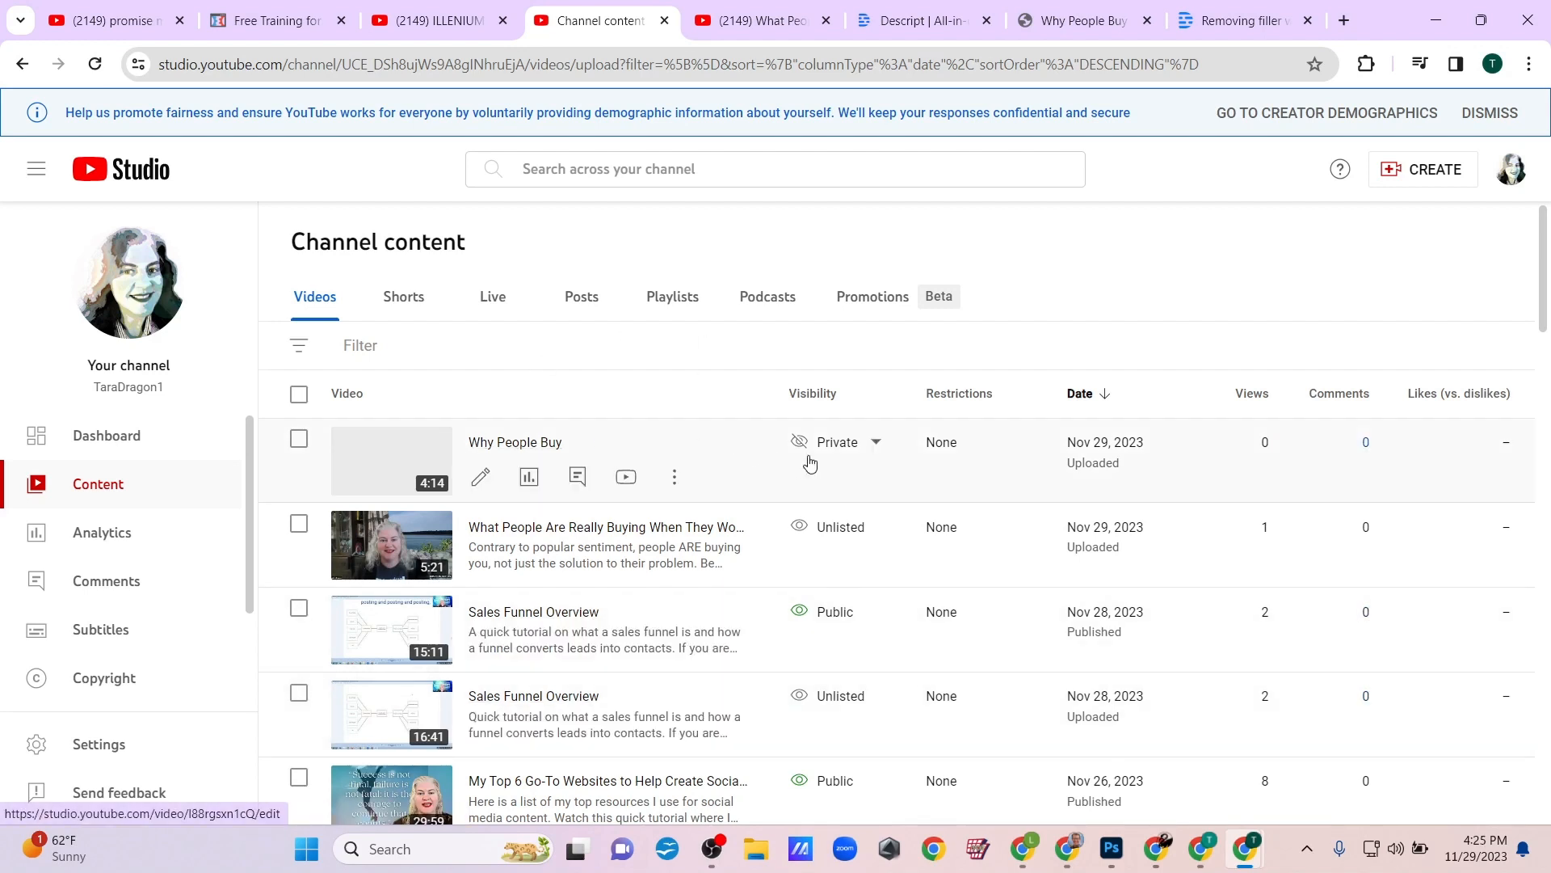
{"action": "mouse_move", "coordinate": [804, 444]}
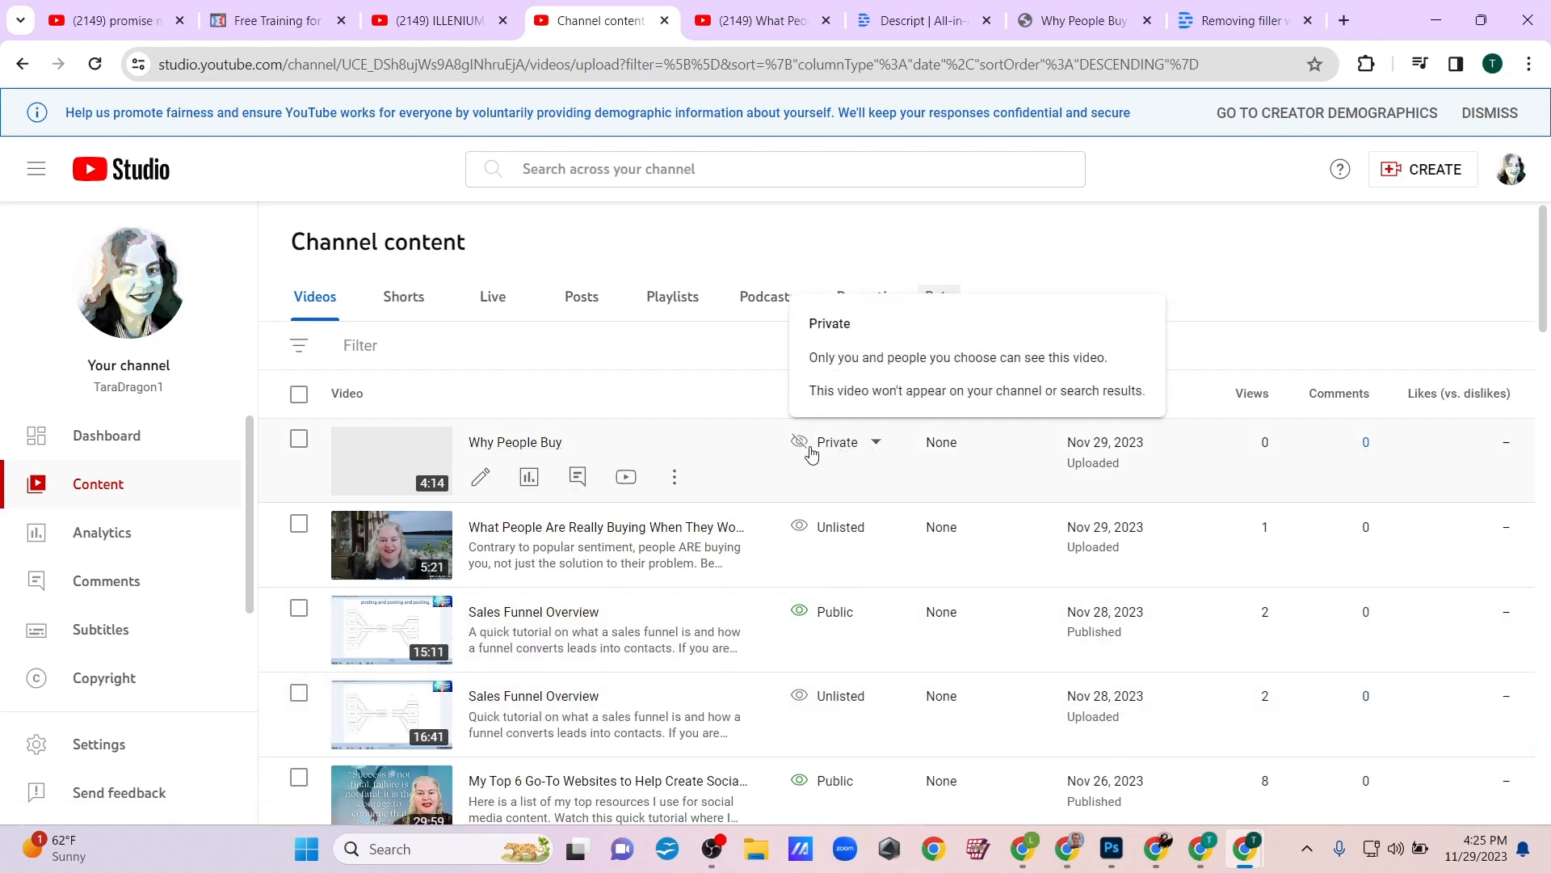
{"action": "left_click", "coordinate": [875, 443]}
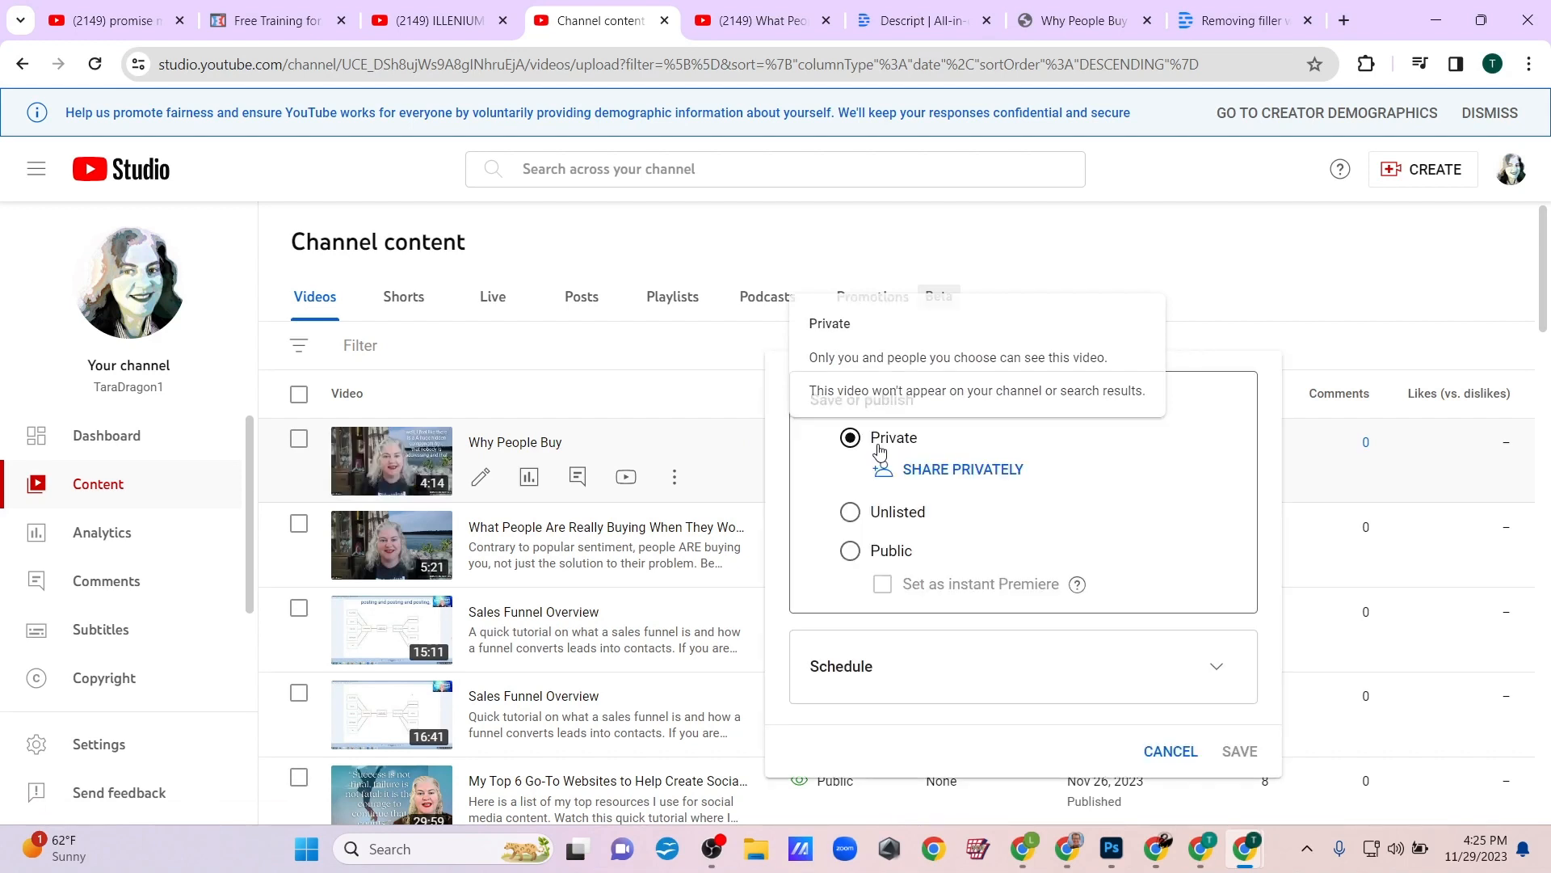
{"action": "left_click", "coordinate": [849, 550]}
{"action": "left_click", "coordinate": [1228, 751]}
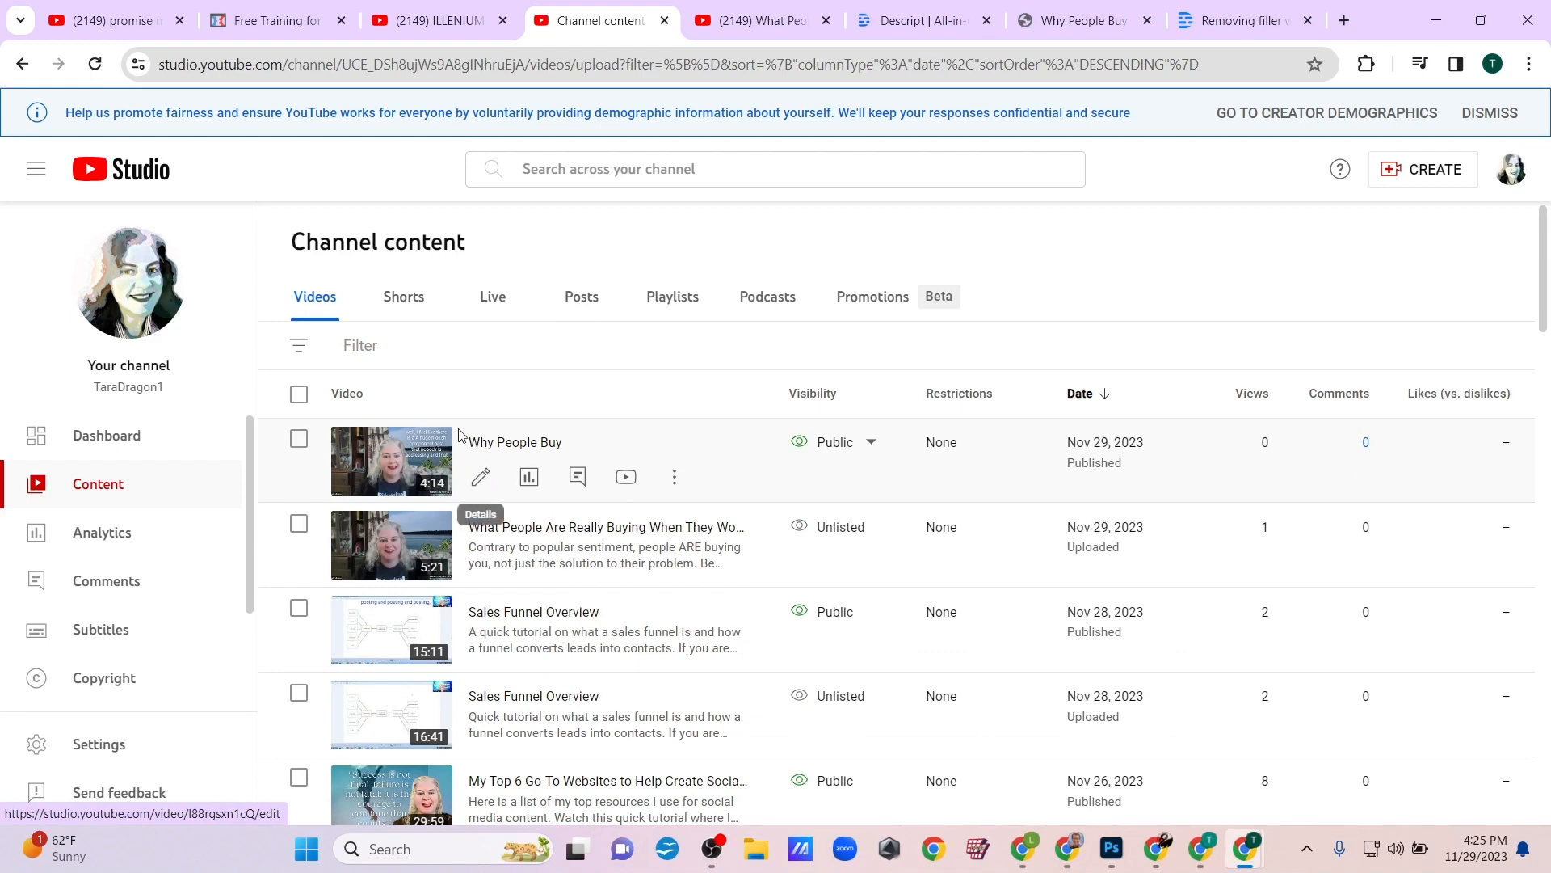
{"action": "left_click", "coordinate": [626, 477]}
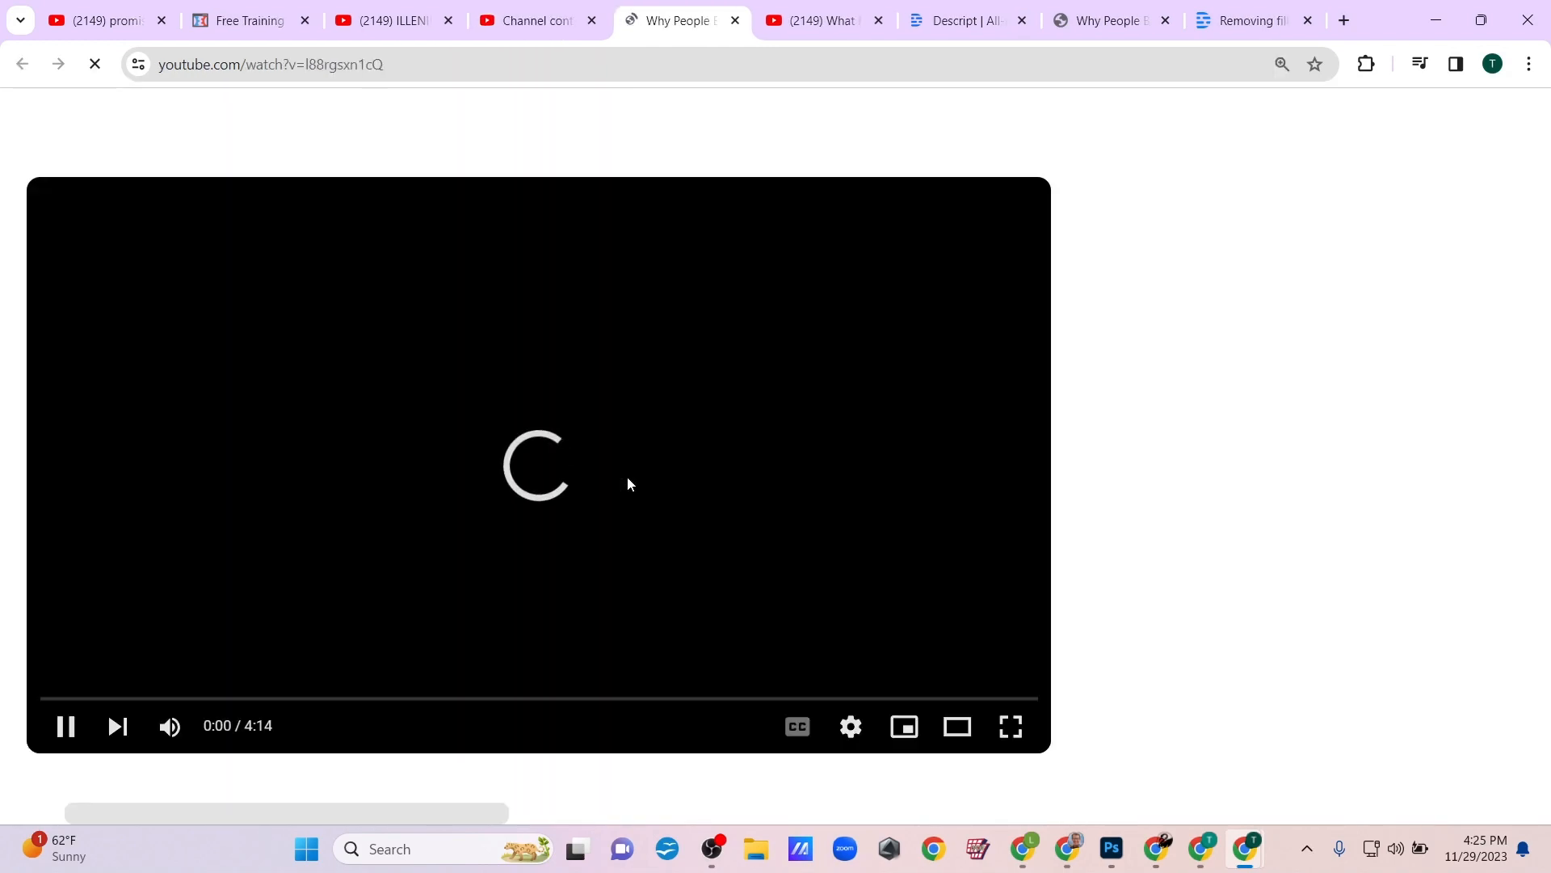